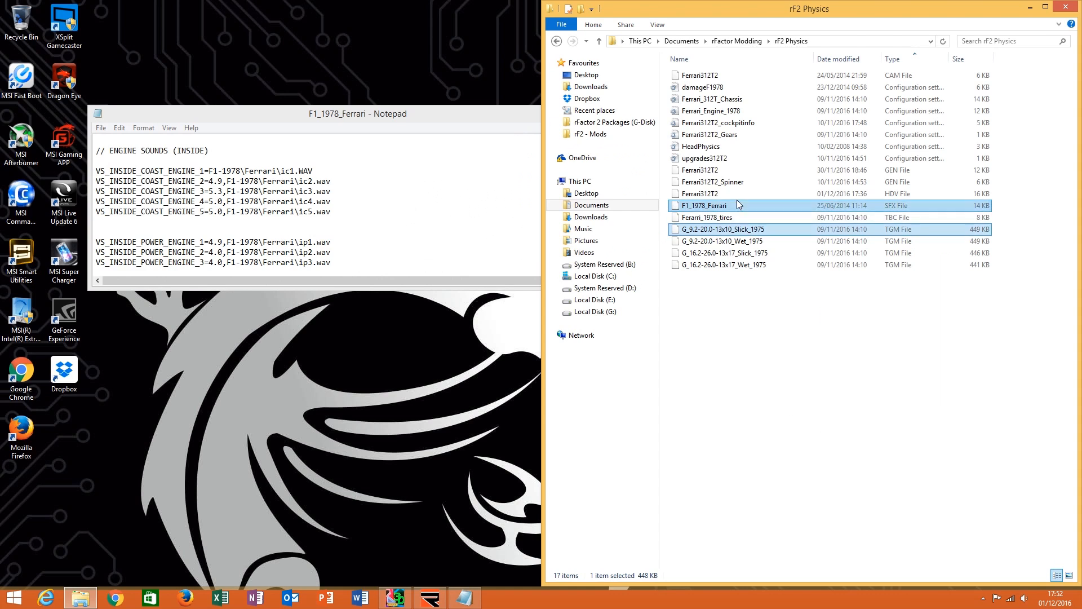
Dock the F1_1978_Ferrari text file beside the rF2 Physics folder and examine its engine, shift and backfire sound entries.
{"action": "left_click", "coordinate": [736, 202]}
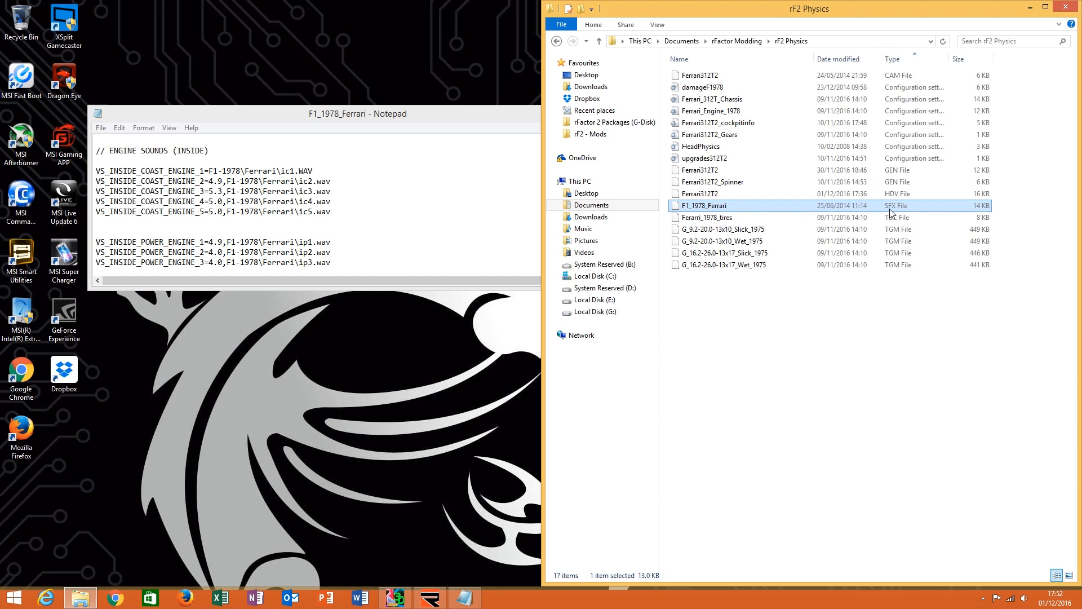
{"action": "left_click_drag", "start_coordinate": [372, 115], "coordinate": [0, 132]}
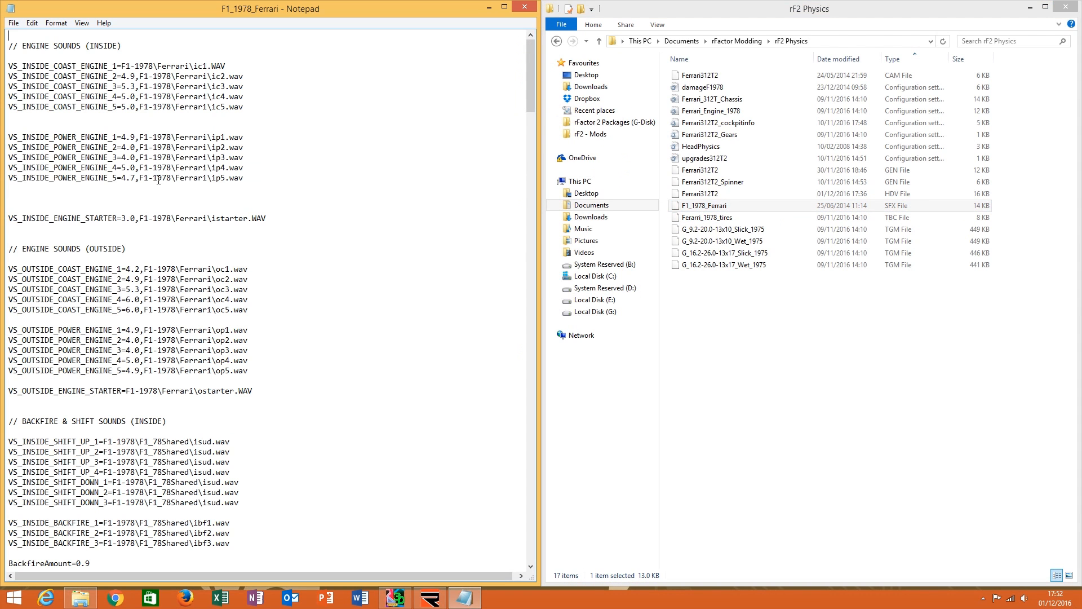
{"action": "left_click_drag", "start_coordinate": [74, 50], "coordinate": [252, 346]}
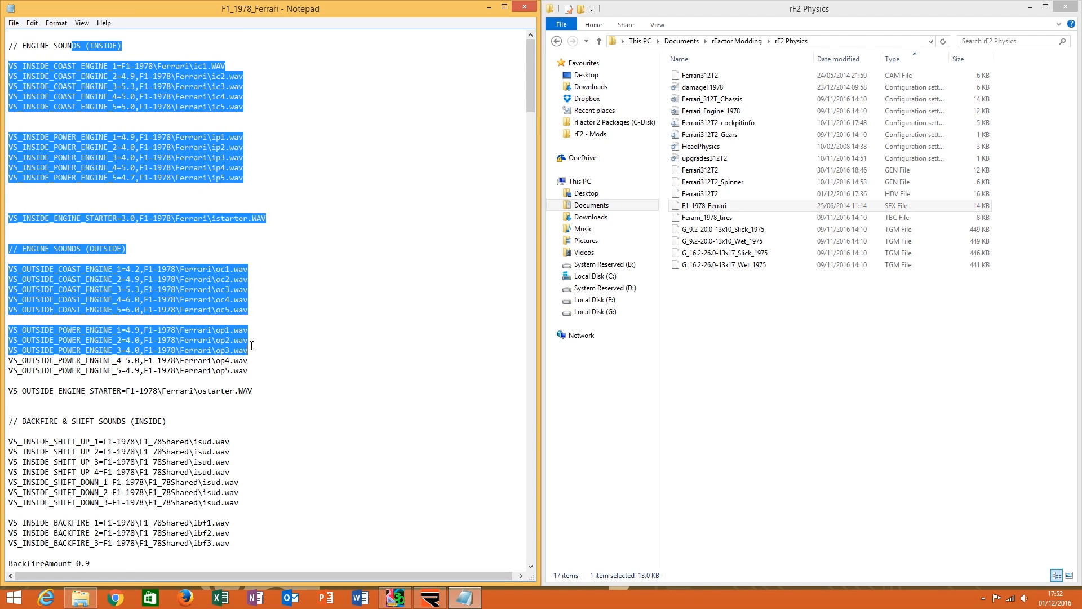
{"action": "scroll", "coordinate": [252, 346], "scroll_direction": "down", "scroll_amount": 8}
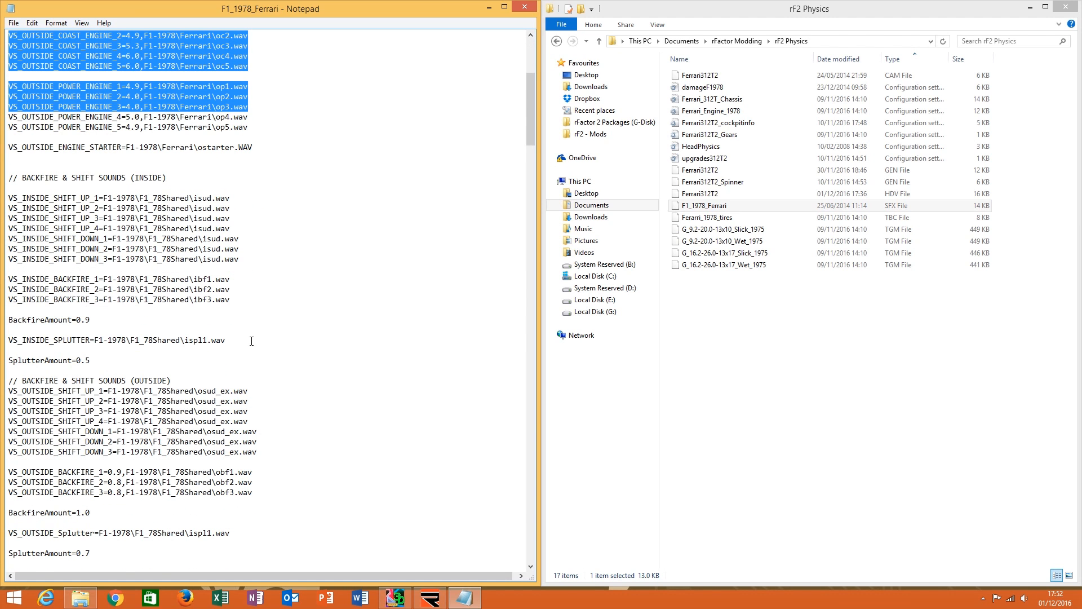
{"action": "scroll", "coordinate": [252, 340], "scroll_direction": "up", "scroll_amount": 8}
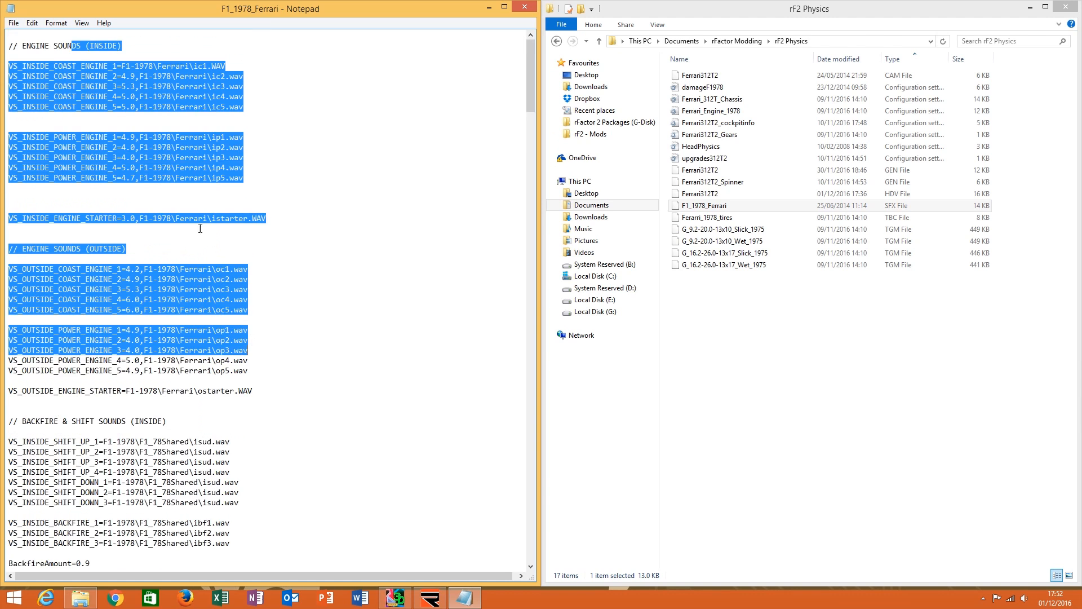
{"action": "left_click", "coordinate": [200, 188]}
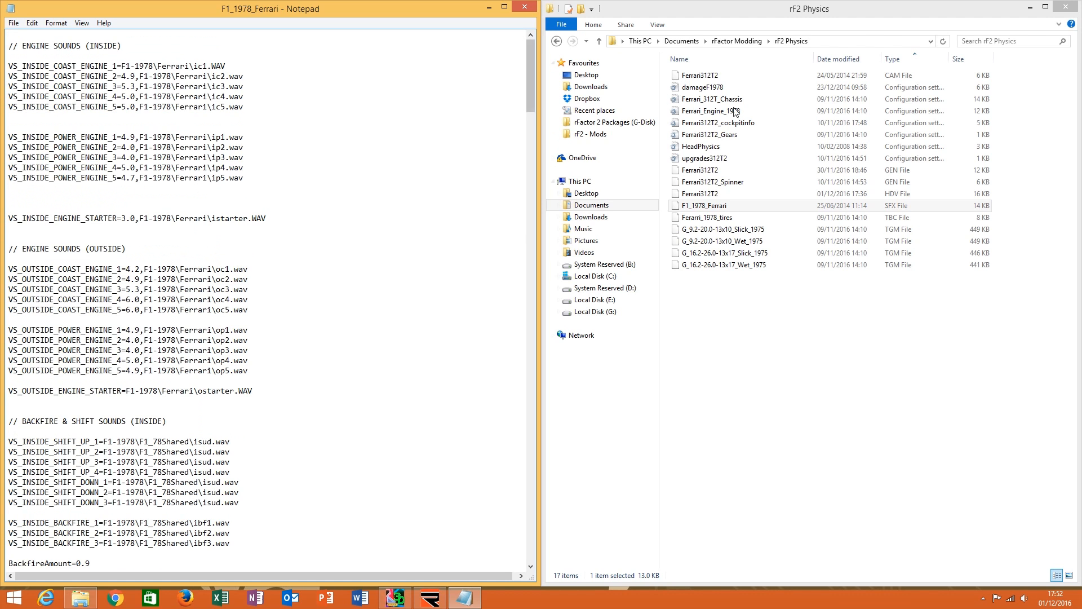
Open the bt44 SFX file from the rF2 BT44 Physics folder in Notepad and dock it beside the F1_1978_Ferrari file.
{"action": "left_click", "coordinate": [738, 43]}
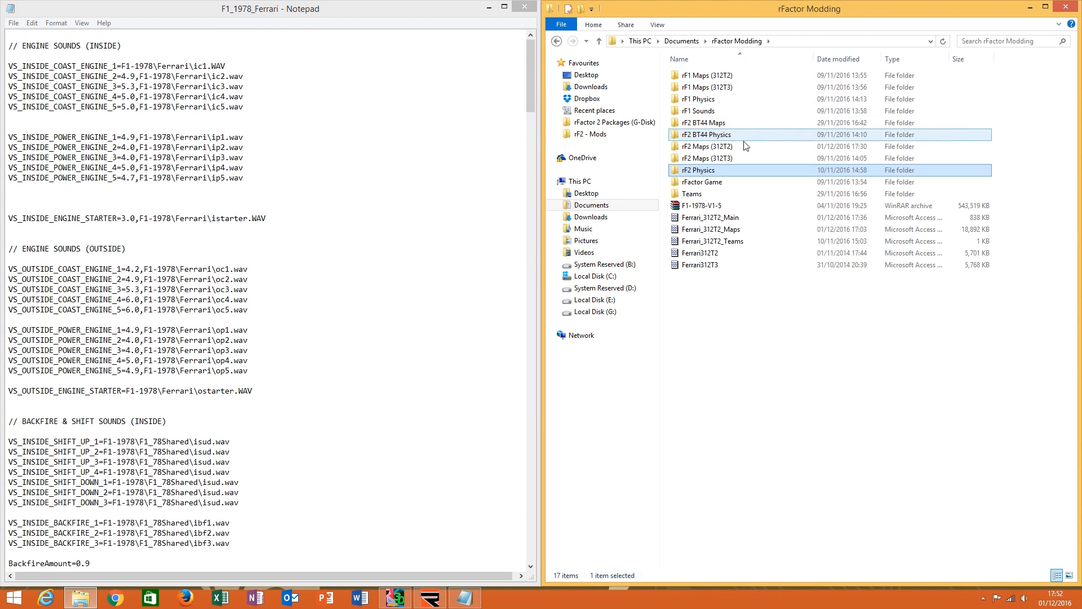
{"action": "double_click", "coordinate": [740, 135]}
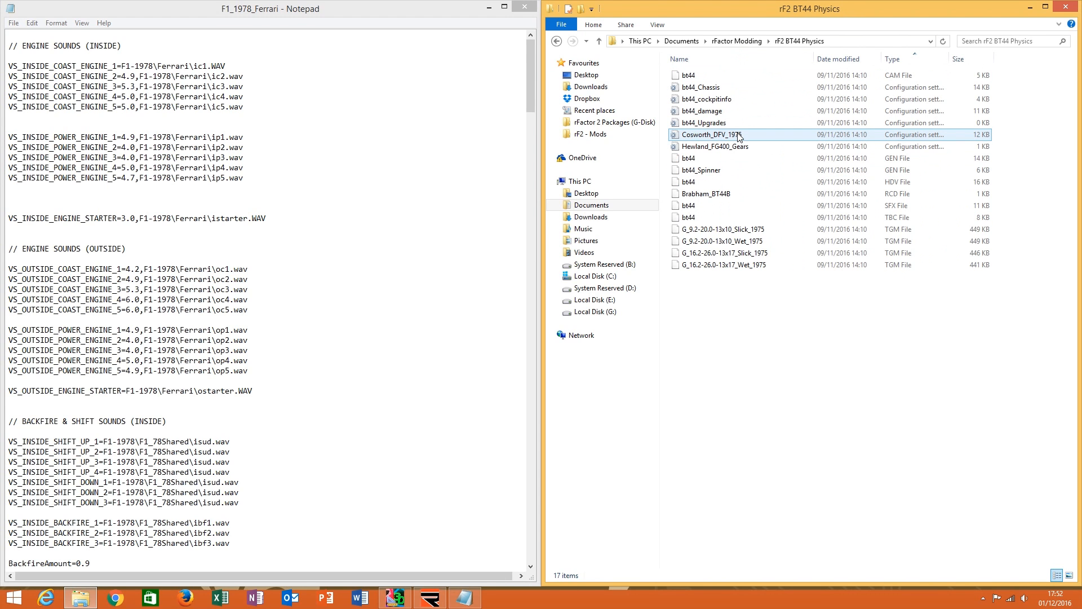
{"action": "right_click", "coordinate": [802, 207]}
{"action": "mouse_move", "coordinate": [881, 239]}
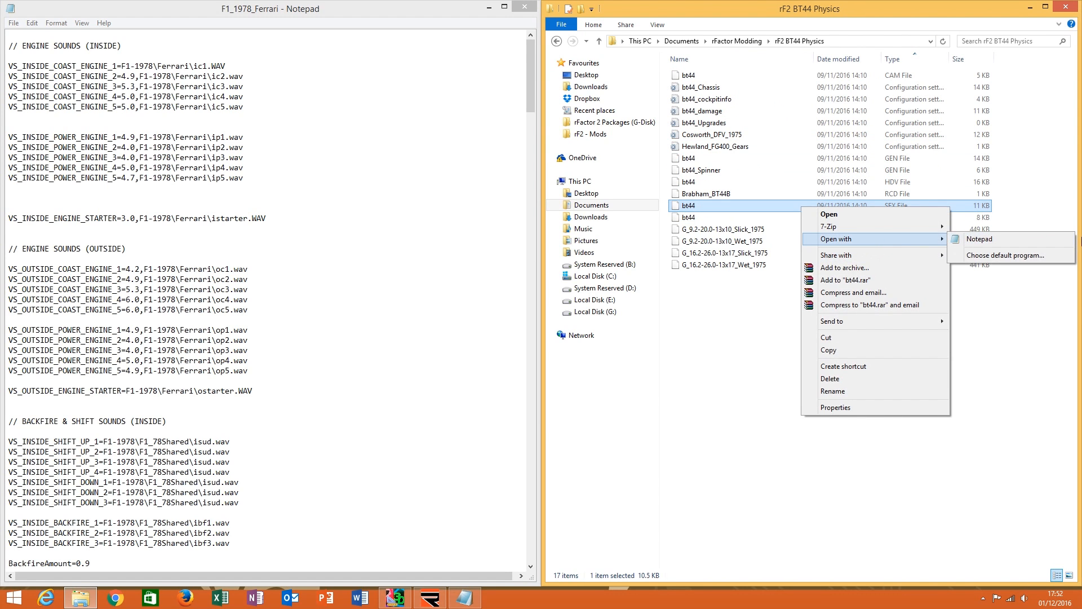
{"action": "left_click", "coordinate": [967, 239]}
{"action": "left_click_drag", "start_coordinate": [475, 111], "coordinate": [1081, 141]}
{"action": "left_click", "coordinate": [711, 178]}
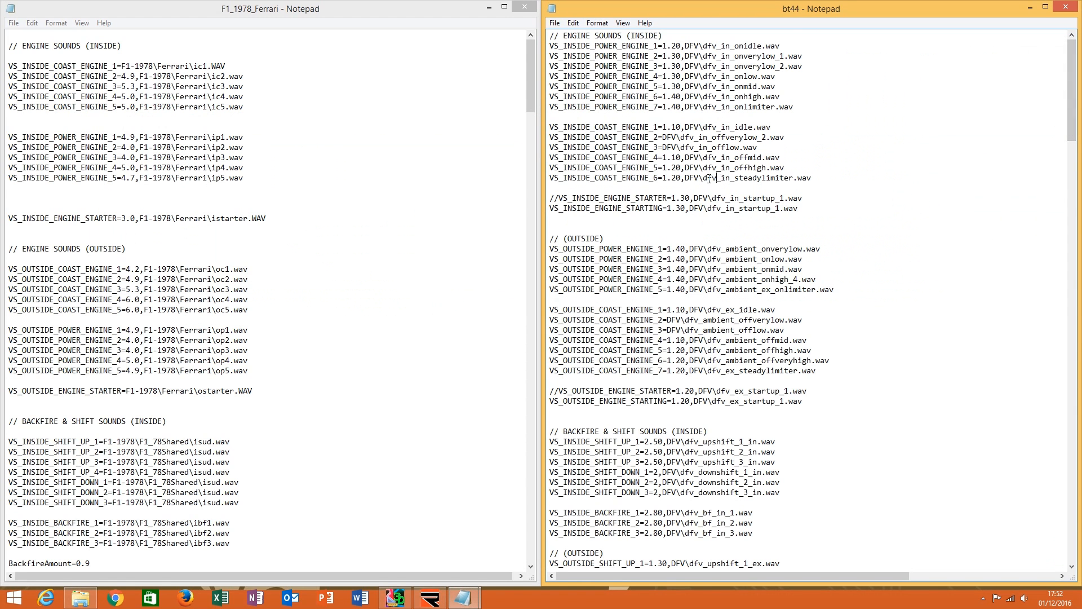
Compare the sound file paths in the first inside engine entries of bt44 and F1_1978_Ferrari, and minimise the bt44 file.
{"action": "mouse_move", "coordinate": [685, 45]}
{"action": "left_mouse_down"}
{"action": "mouse_move", "coordinate": [699, 47]}
{"action": "mouse_move", "coordinate": [684, 46]}
{"action": "left_mouse_up"}
{"action": "left_click_drag", "start_coordinate": [763, 47], "coordinate": [705, 47]}
{"action": "left_click_drag", "start_coordinate": [195, 65], "coordinate": [127, 66]}
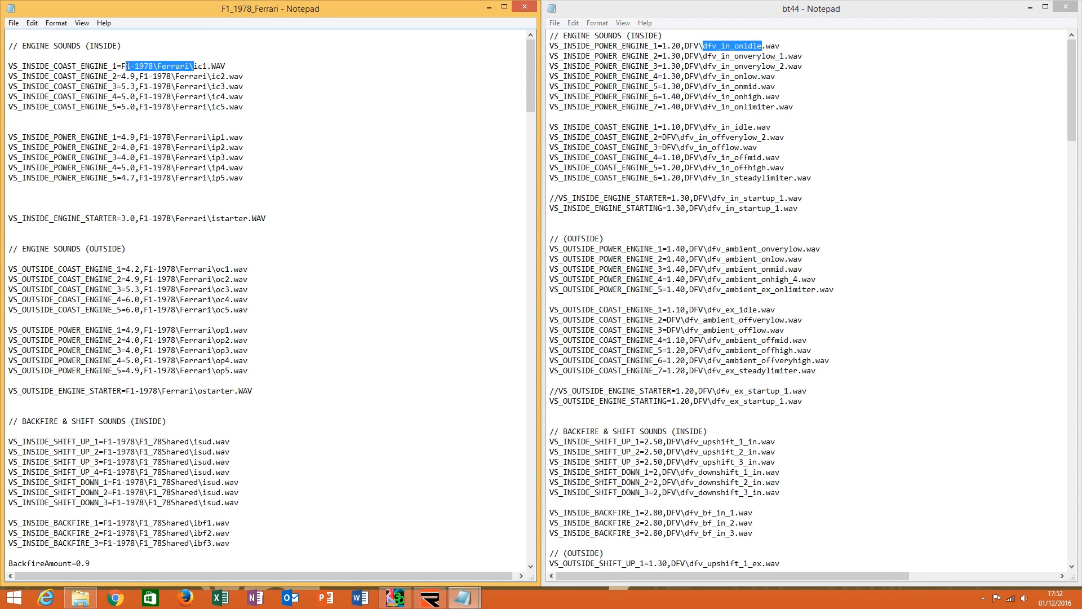
{"action": "left_click", "coordinate": [153, 74]}
{"action": "left_click", "coordinate": [1030, 6]}
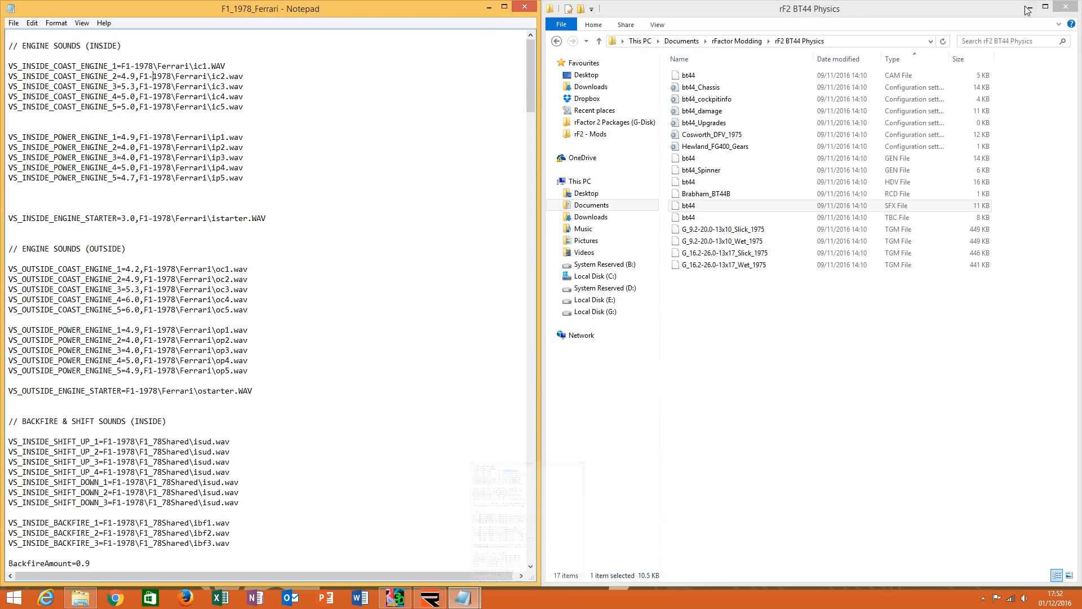
Return to the rFactor Modding folder and check the VS_INSIDE_POWER_ENGINE_1 folder path and file name against the Ferrari_312T2_Main file.
{"action": "left_click", "coordinate": [744, 45]}
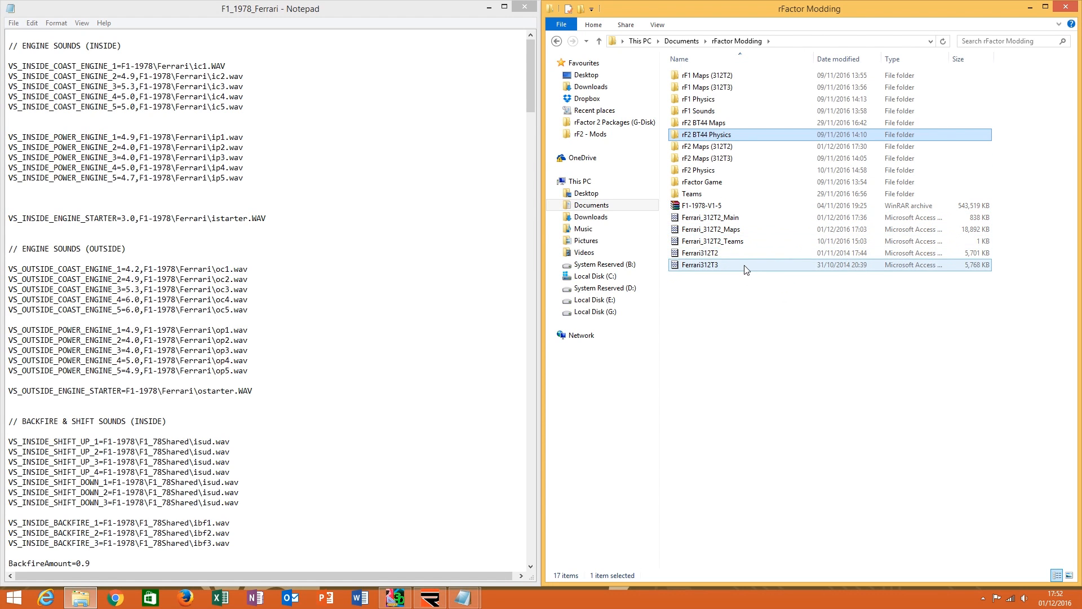
{"action": "left_click_drag", "start_coordinate": [216, 137], "coordinate": [225, 137]}
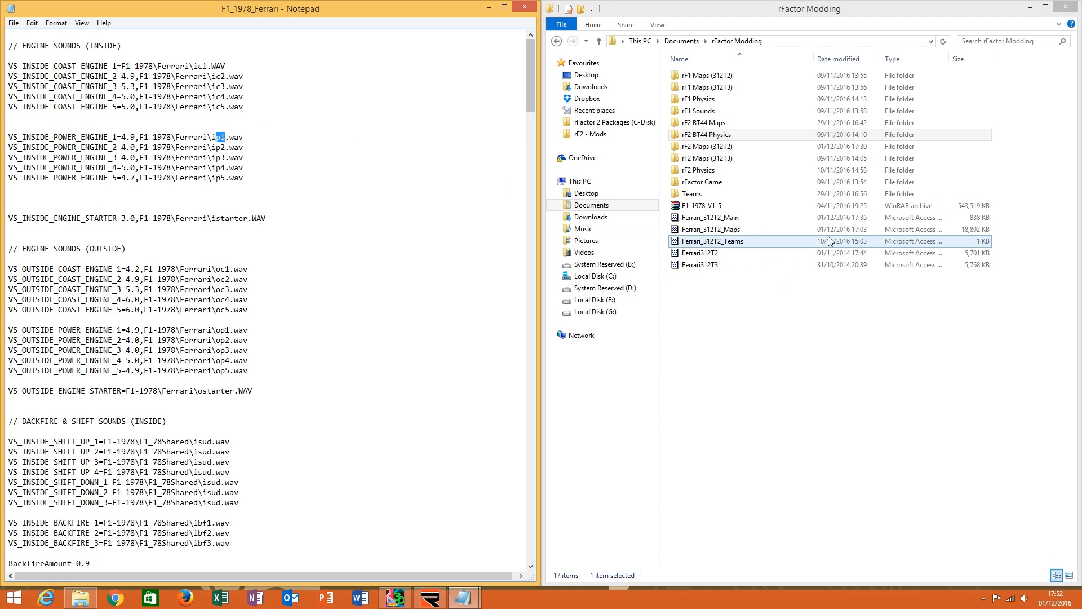
{"action": "left_click", "coordinate": [807, 219]}
{"action": "left_click", "coordinate": [805, 280]}
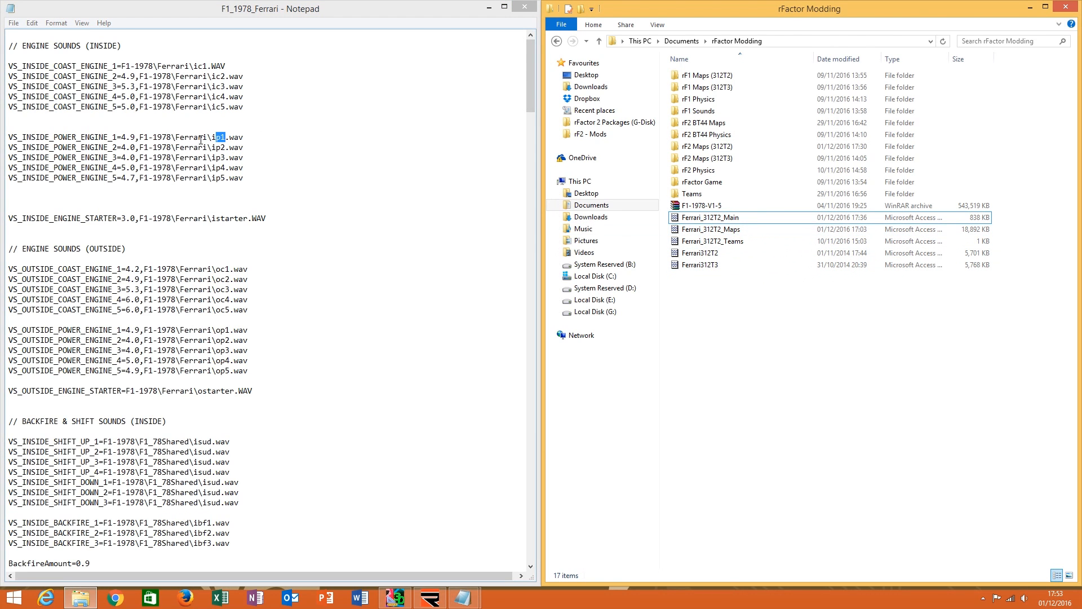
{"action": "left_click_drag", "start_coordinate": [207, 137], "coordinate": [143, 137]}
{"action": "left_click", "coordinate": [739, 217]}
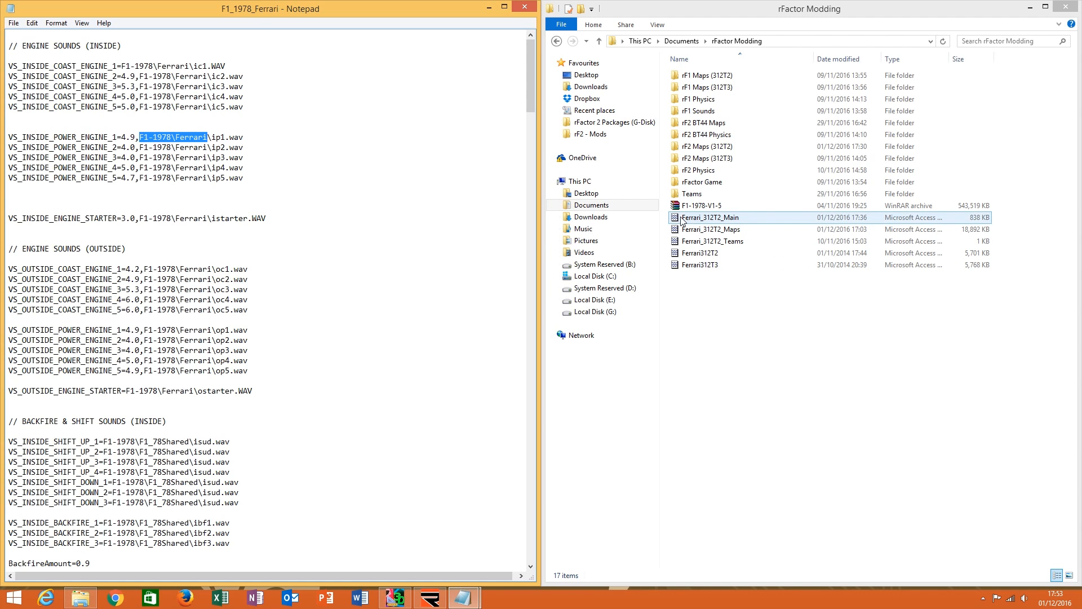
Duplicate the Ferrari_312T2_Main file in the rFactor Modding folder and rename the copy Ferrari_312T2_Sounds.
{"action": "right_click", "coordinate": [740, 217]}
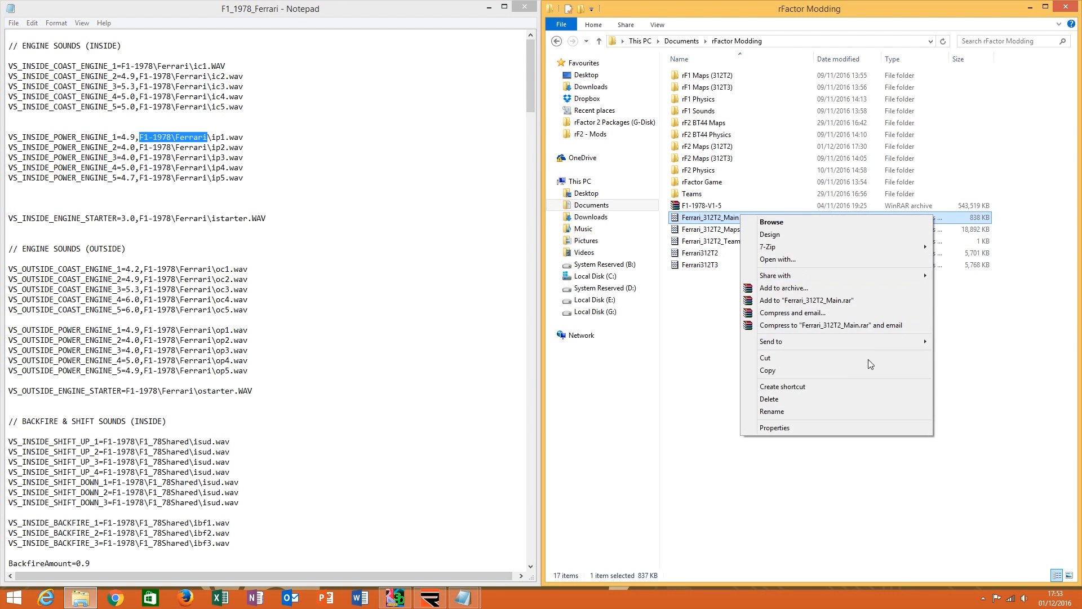
{"action": "left_click", "coordinate": [843, 370]}
{"action": "right_click", "coordinate": [794, 343]}
{"action": "left_click", "coordinate": [855, 424]}
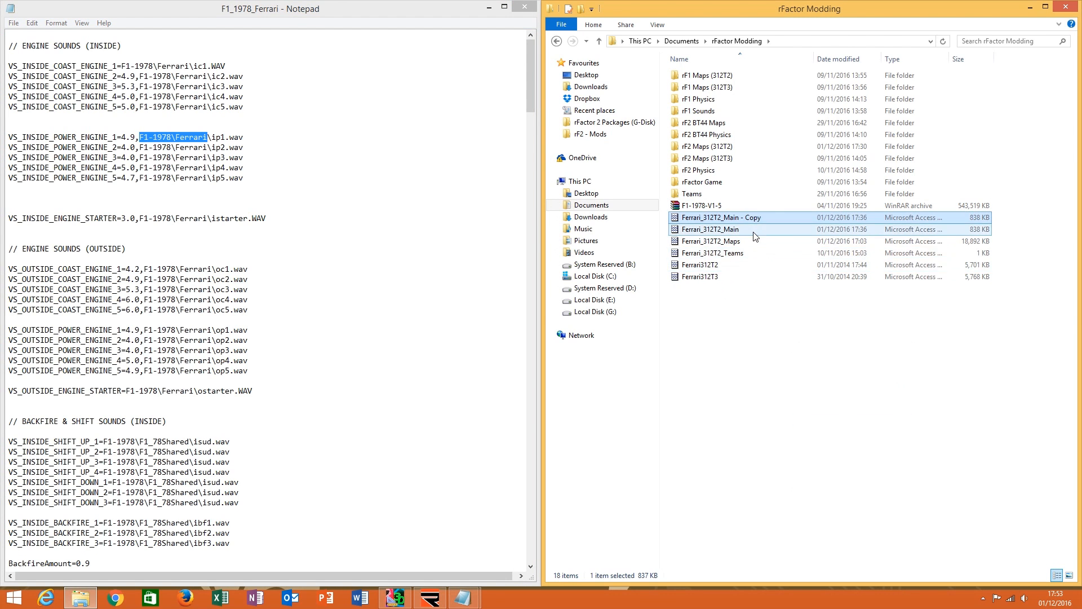
{"action": "right_click", "coordinate": [747, 217]}
{"action": "left_click", "coordinate": [799, 403]}
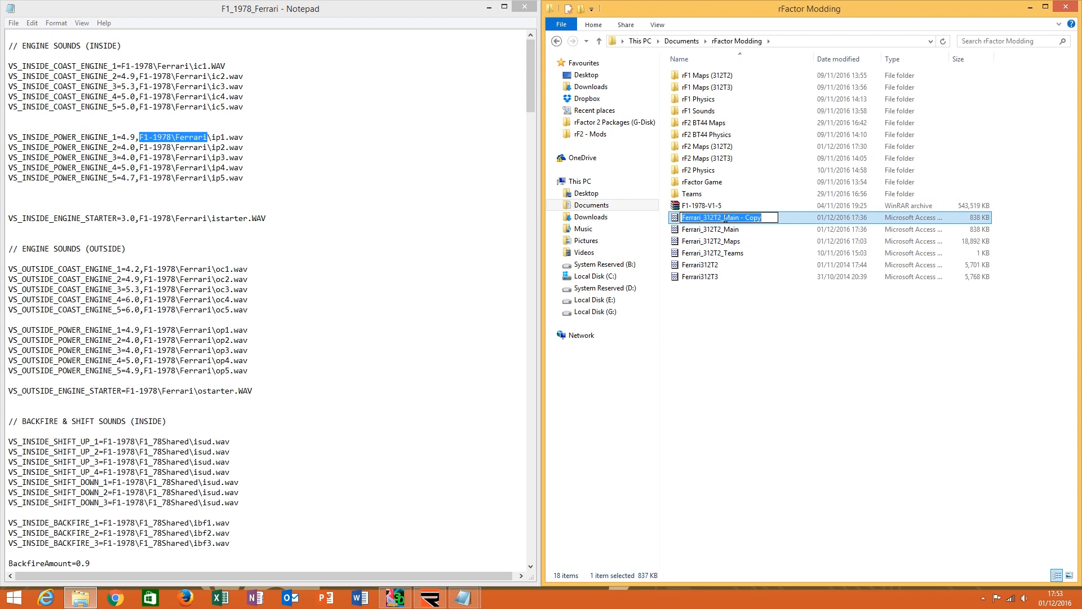
{"action": "type", "text": "Ferrari_312T2_S"}
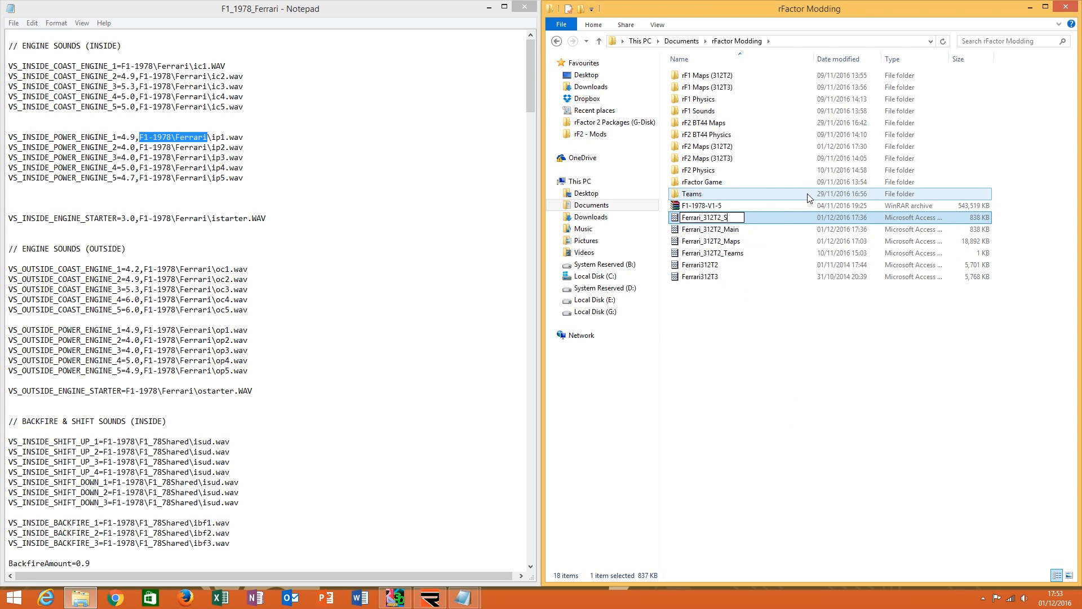
{"action": "type", "text": "ounds"}
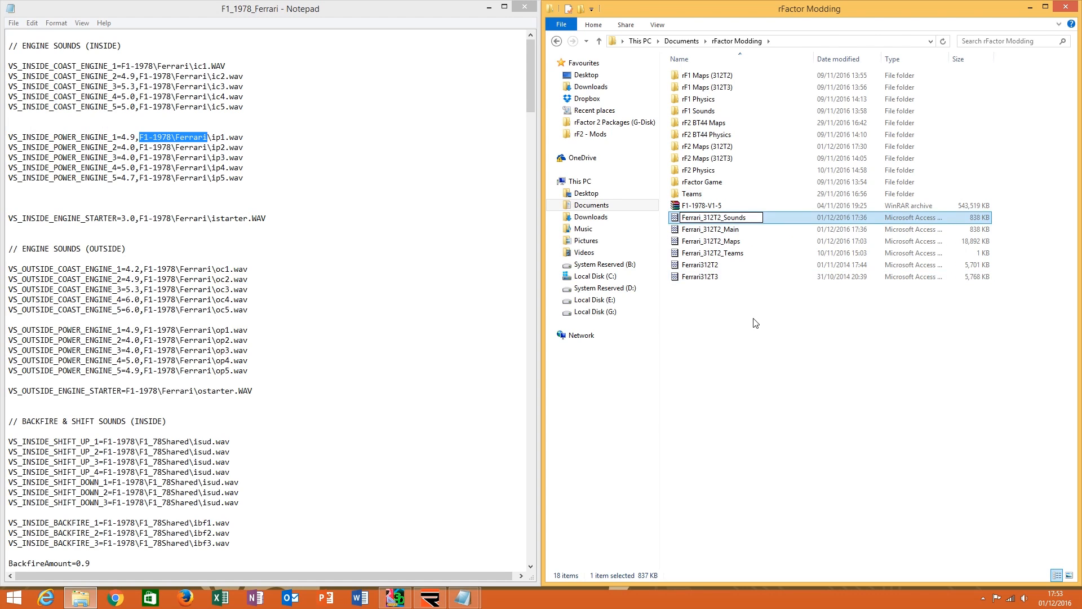
{"action": "left_click", "coordinate": [756, 323]}
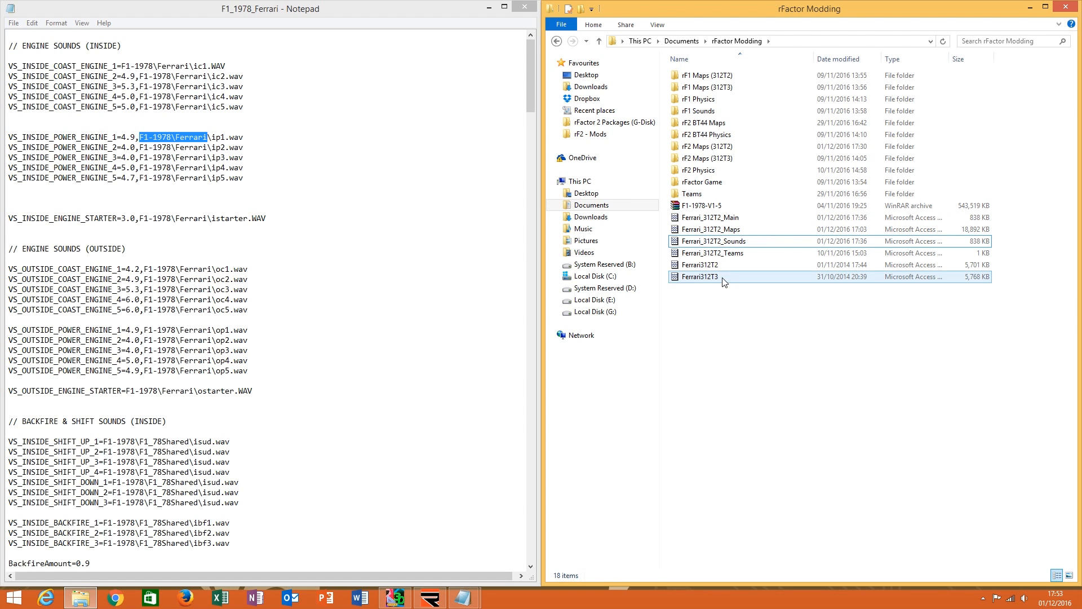
{"action": "right_click", "coordinate": [740, 239]}
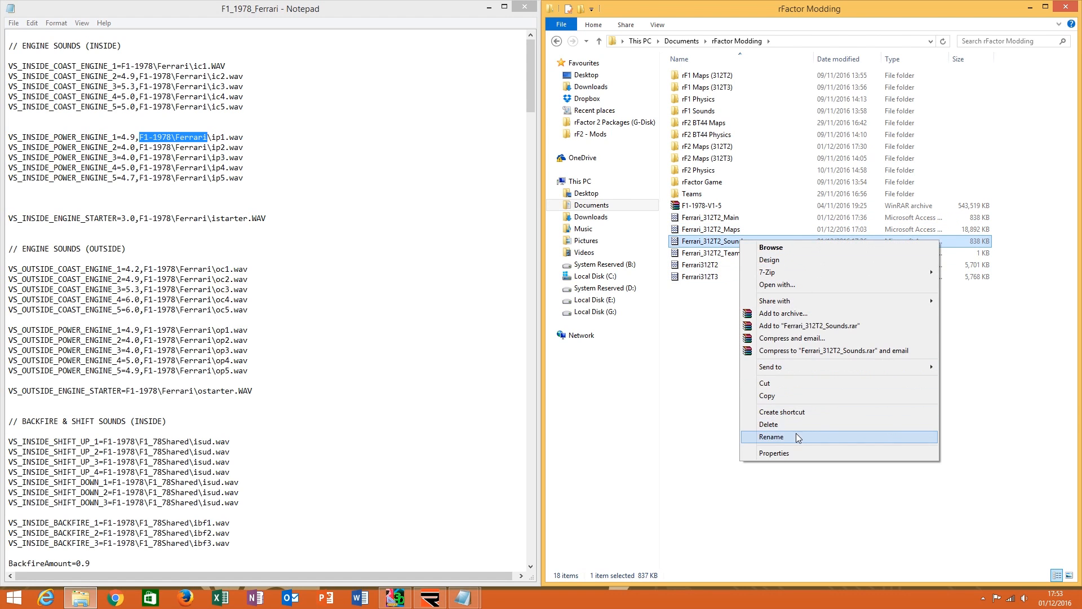
{"action": "left_click", "coordinate": [796, 438]}
{"action": "right_click", "coordinate": [741, 241]}
{"action": "left_click", "coordinate": [775, 266]}
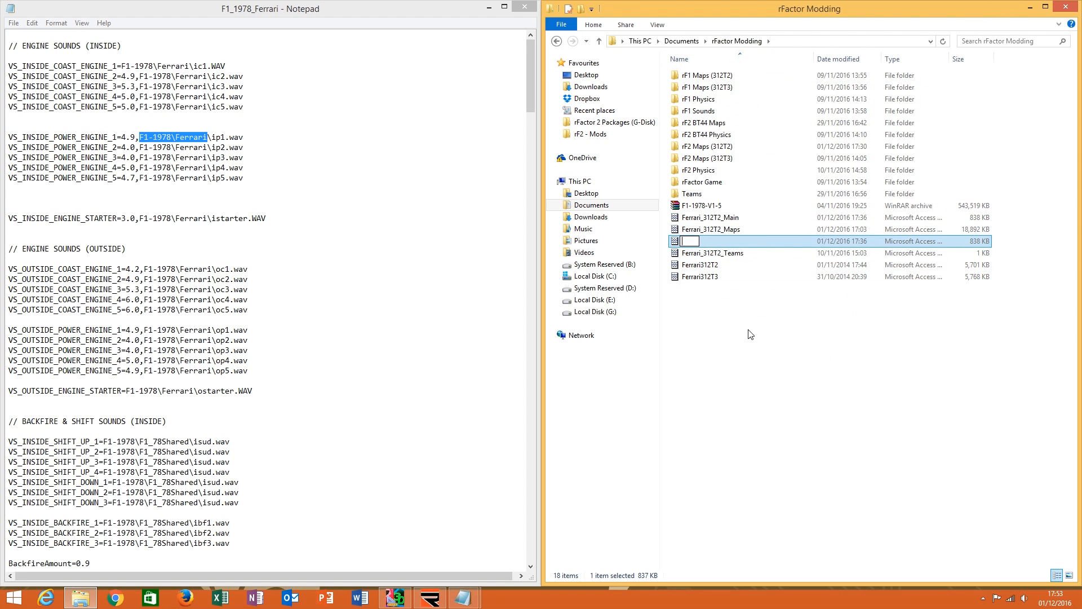
{"action": "left_click", "coordinate": [751, 334]}
Copy the name text of the Ferrari_312T2_Sounds file without changing the name.
{"action": "right_click", "coordinate": [731, 244]}
{"action": "left_click", "coordinate": [778, 441]}
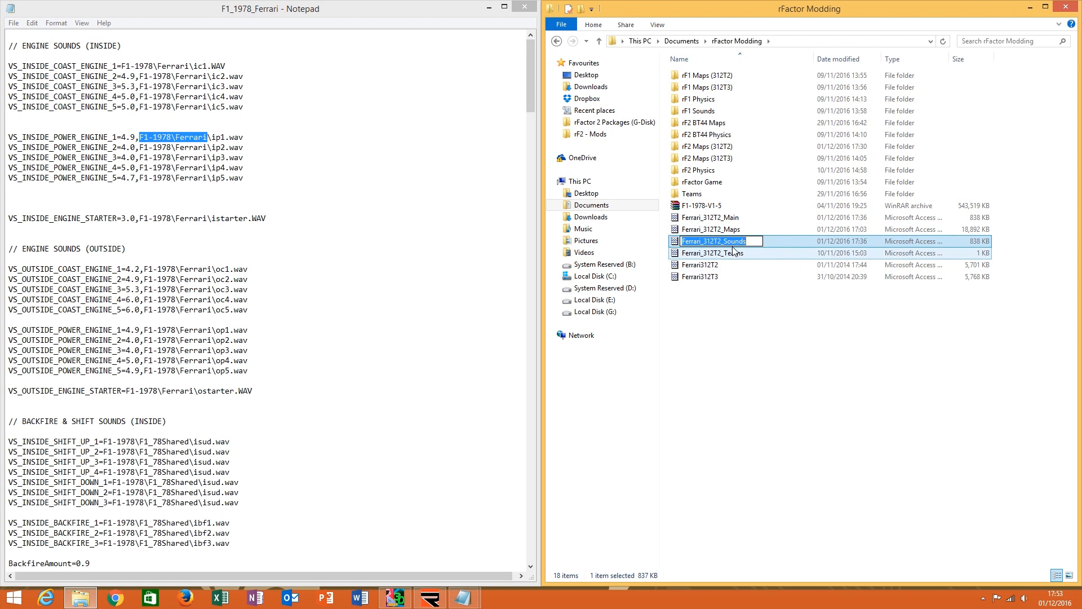
{"action": "right_click", "coordinate": [734, 251]}
{"action": "left_click", "coordinate": [759, 278]}
Replace F1-1978\Ferrari with the copied Ferrari_312T2_Sounds in the VS_INSIDE_POWER_ENGINE_1 entry.
{"action": "left_click", "coordinate": [212, 178]}
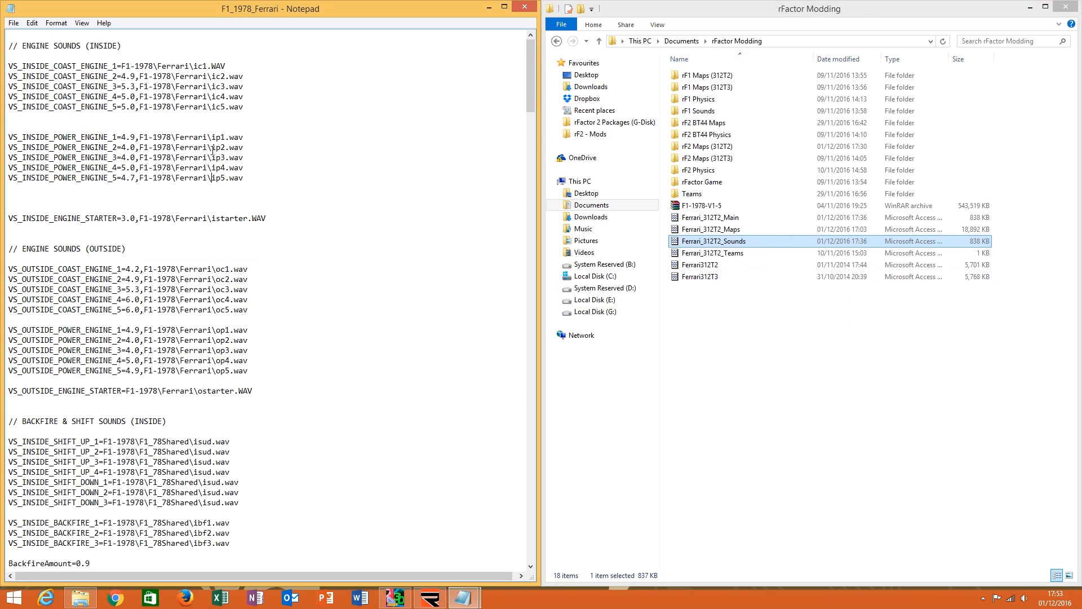
{"action": "left_click_drag", "start_coordinate": [210, 137], "coordinate": [140, 137]}
{"action": "right_click", "coordinate": [154, 143]}
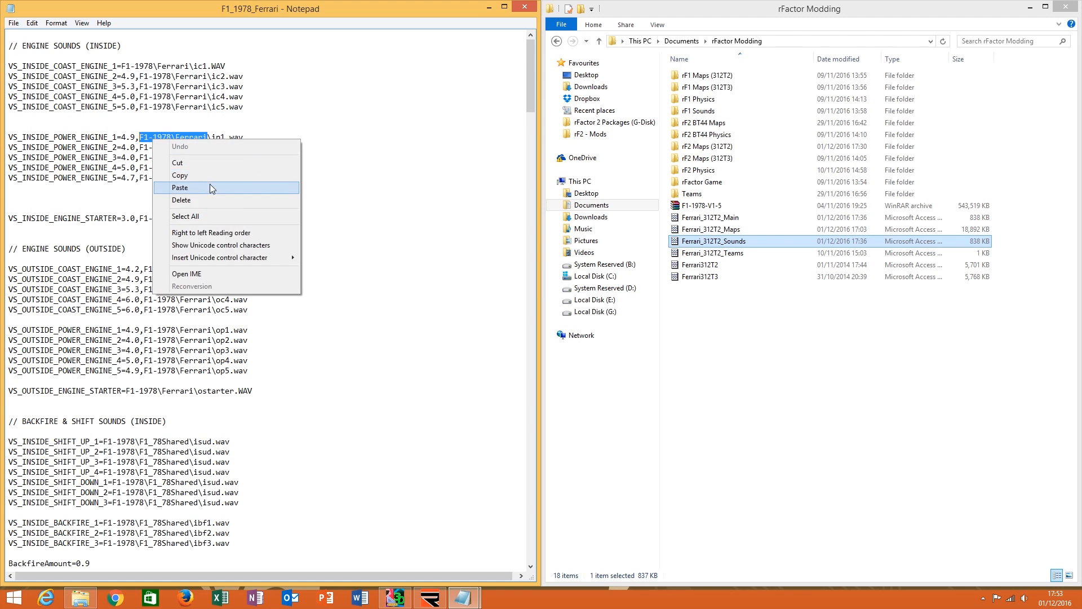
{"action": "left_click", "coordinate": [211, 189]}
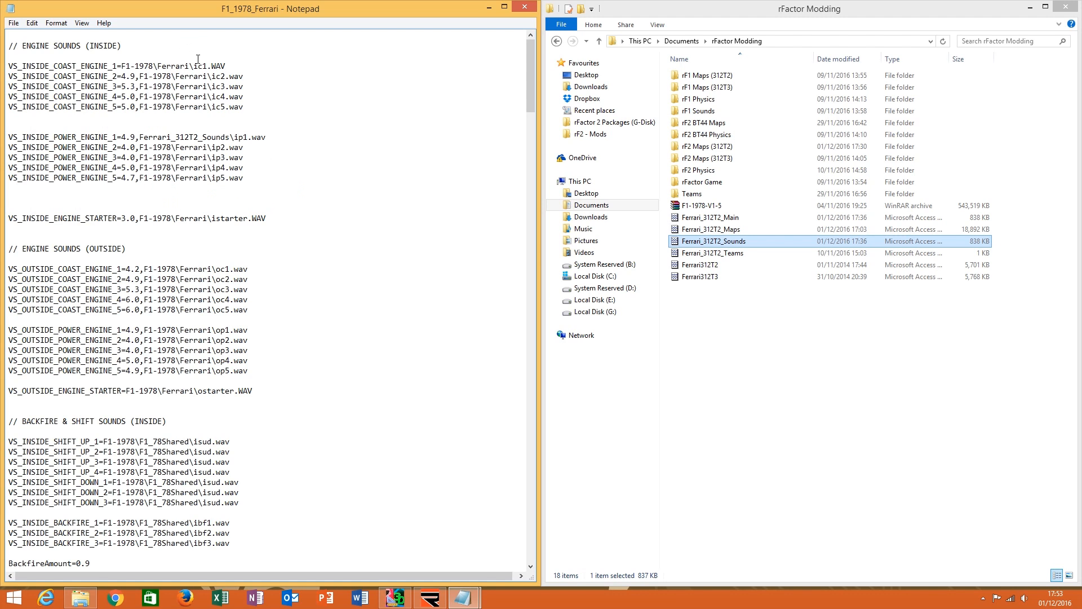
Replace F1-1978\Ferrari with Ferrari_312T2_Sounds in the VS_INSIDE_COAST_ENGINE_1 and VS_INSIDE_COAST_ENGINE_2 entries.
{"action": "left_click_drag", "start_coordinate": [189, 65], "coordinate": [123, 65]}
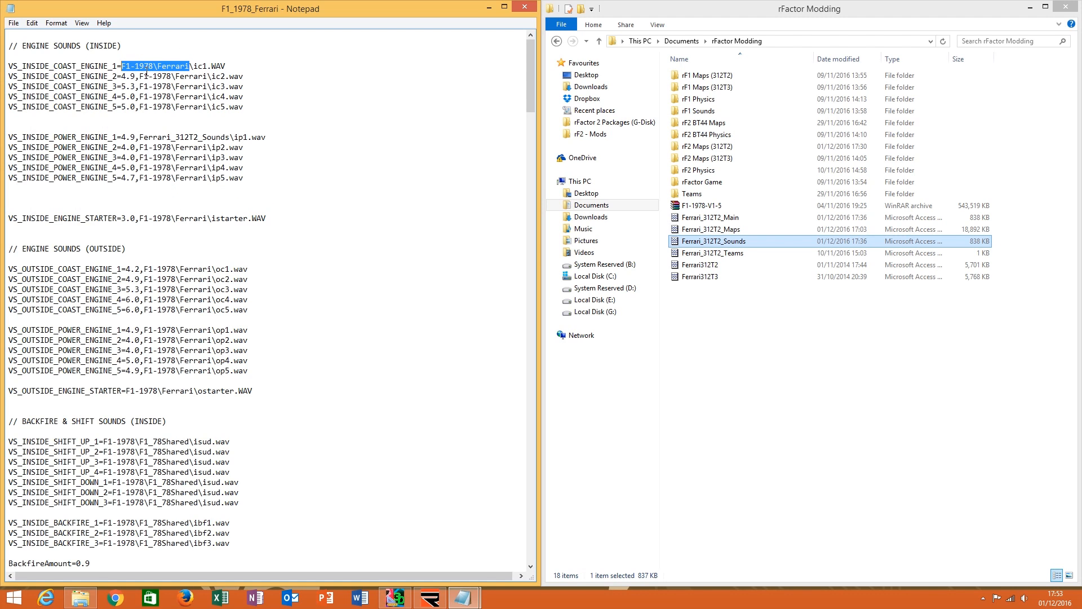
{"action": "right_click", "coordinate": [146, 71]}
{"action": "left_click", "coordinate": [197, 118]}
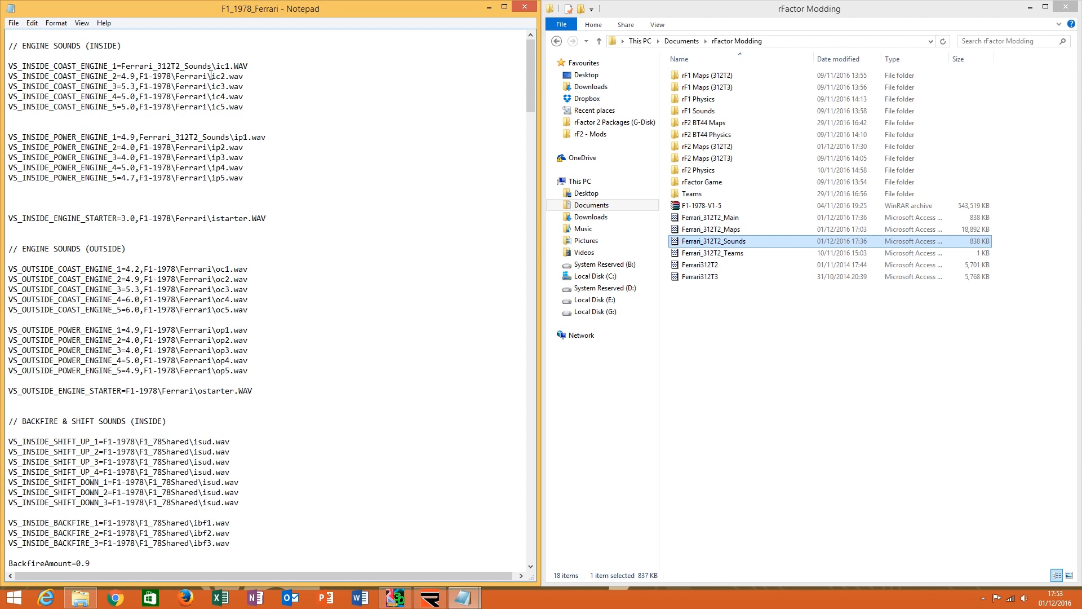
{"action": "mouse_move", "coordinate": [208, 76]}
{"action": "left_mouse_down"}
{"action": "mouse_move", "coordinate": [136, 79]}
{"action": "mouse_move", "coordinate": [208, 76]}
{"action": "mouse_move", "coordinate": [140, 87]}
{"action": "mouse_move", "coordinate": [207, 96]}
{"action": "left_mouse_up"}
{"action": "left_click", "coordinate": [171, 78]}
{"action": "right_click", "coordinate": [205, 76]}
{"action": "left_click", "coordinate": [254, 123]}
Replace F1-1978\Ferrari with Ferrari_312T2_Sounds in the VS_INSIDE_COAST_ENGINE_3, 4 and 5 entries.
{"action": "right_click", "coordinate": [146, 88]}
{"action": "left_click", "coordinate": [172, 137]}
{"action": "right_click", "coordinate": [206, 97]}
{"action": "left_click", "coordinate": [255, 141]}
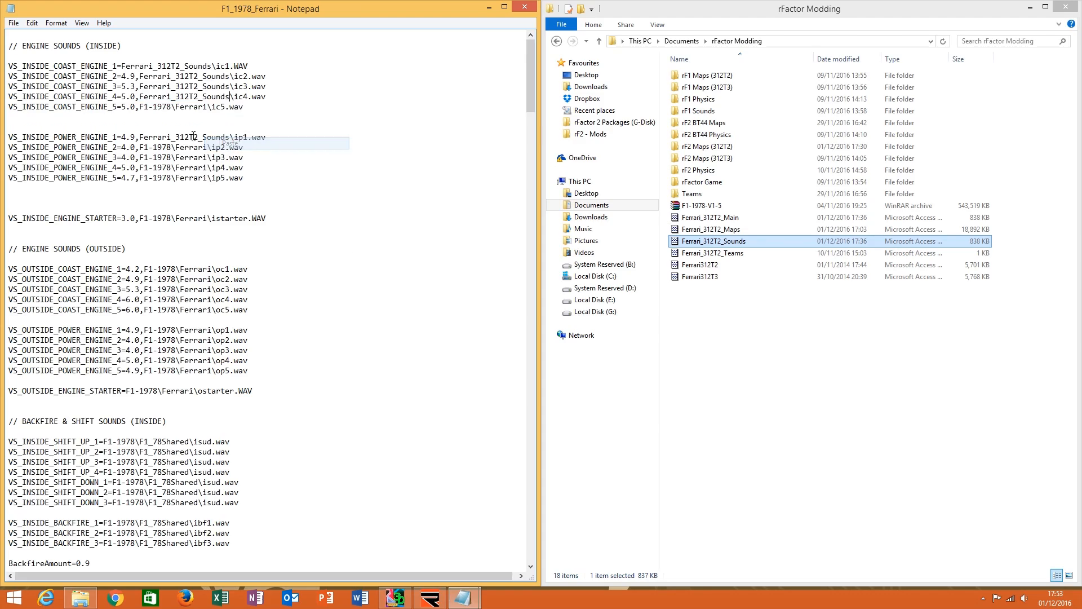
{"action": "left_click_drag", "start_coordinate": [139, 107], "coordinate": [207, 108]}
{"action": "right_click", "coordinate": [208, 108]}
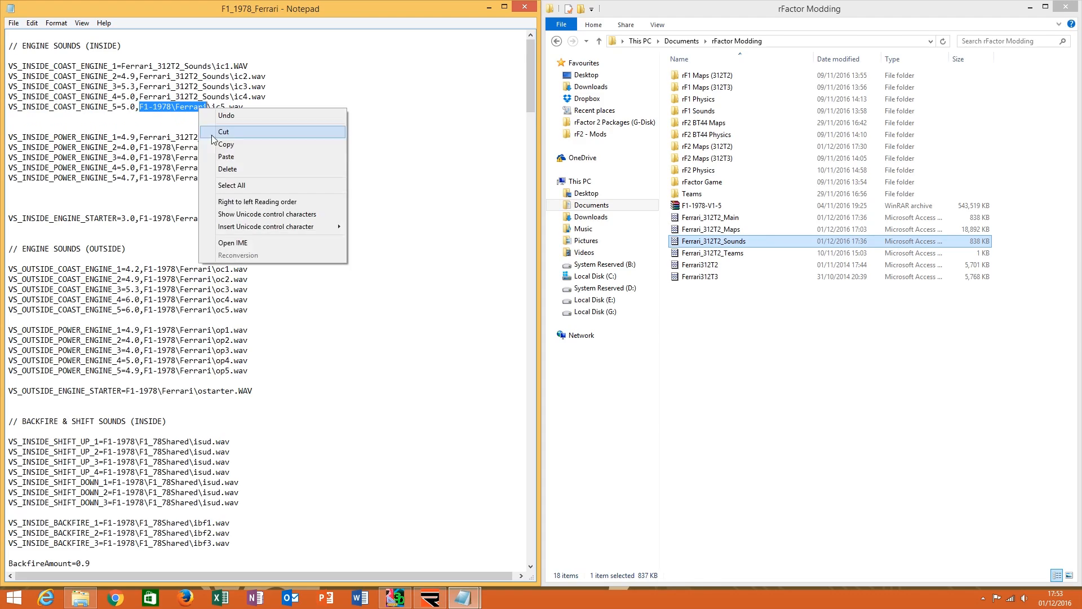
{"action": "left_click", "coordinate": [255, 153]}
Look through the F1_1978_Ferrari file from the road surface sounds to the engine mix settings and return to its start.
{"action": "left_click_drag", "start_coordinate": [530, 87], "coordinate": [537, 185]}
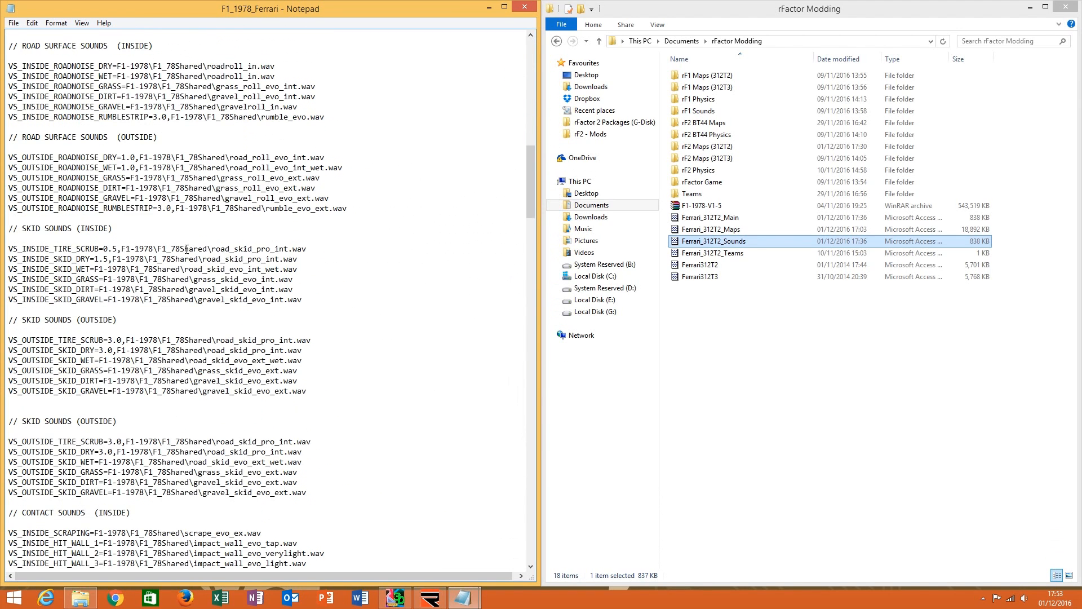
{"action": "scroll", "coordinate": [206, 302], "scroll_direction": "down", "scroll_amount": 20}
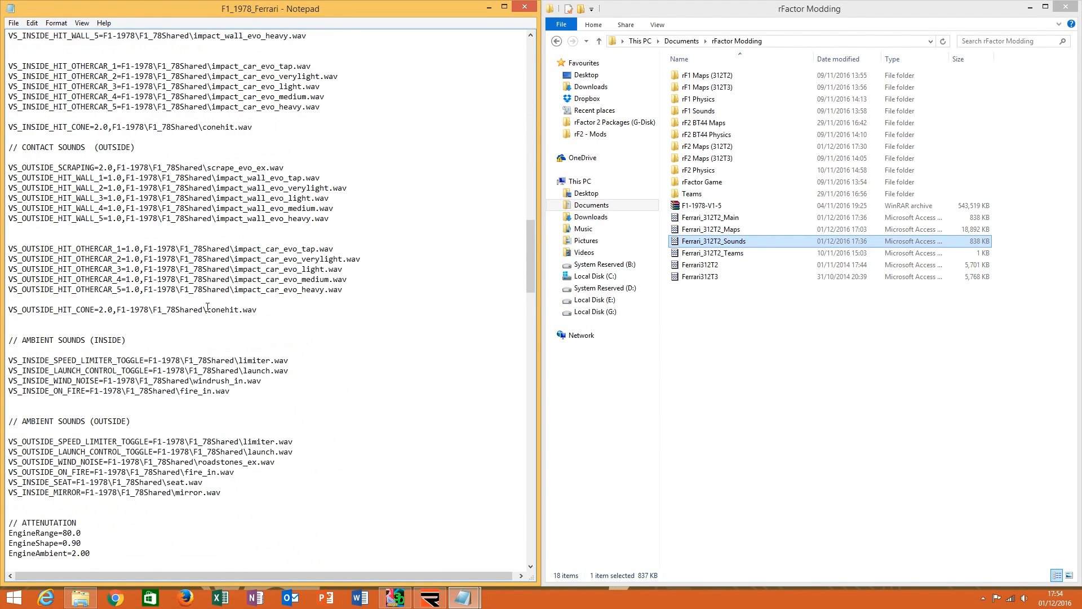
{"action": "scroll", "coordinate": [207, 307], "scroll_direction": "down", "scroll_amount": 2}
{"action": "scroll", "coordinate": [208, 307], "scroll_direction": "down", "scroll_amount": 12}
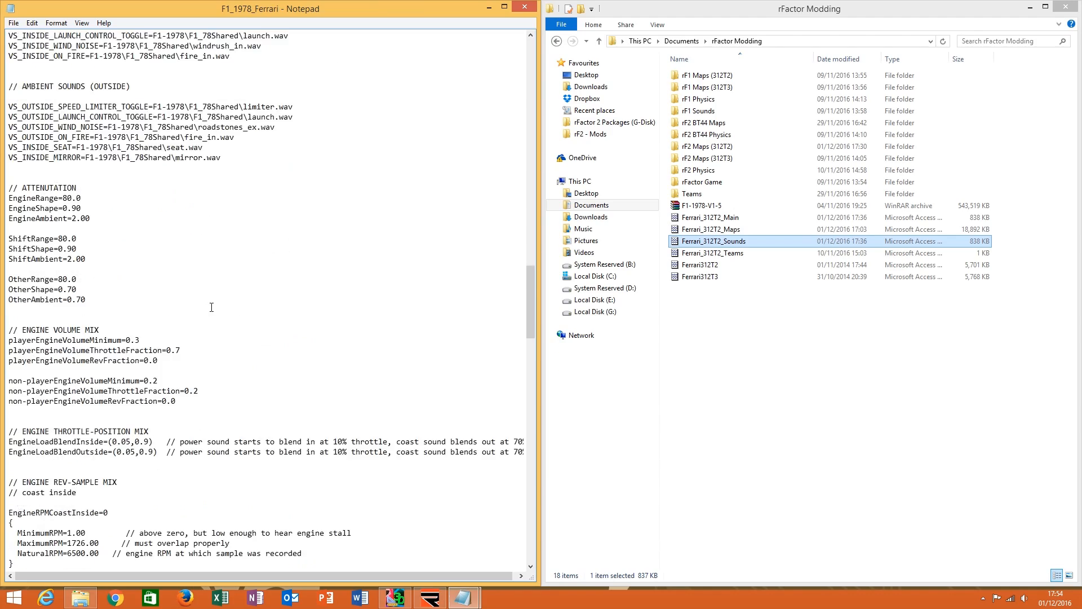
{"action": "scroll", "coordinate": [226, 325], "scroll_direction": "up", "scroll_amount": 20}
{"action": "scroll", "coordinate": [226, 325], "scroll_direction": "up", "scroll_amount": 20}
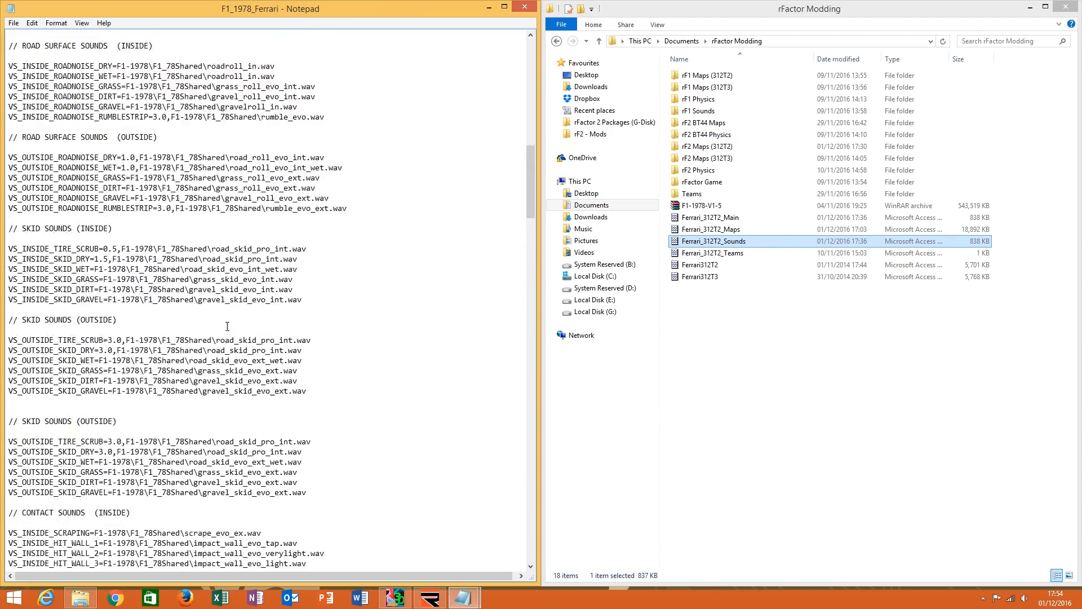
{"action": "scroll", "coordinate": [228, 327], "scroll_direction": "up", "scroll_amount": 11}
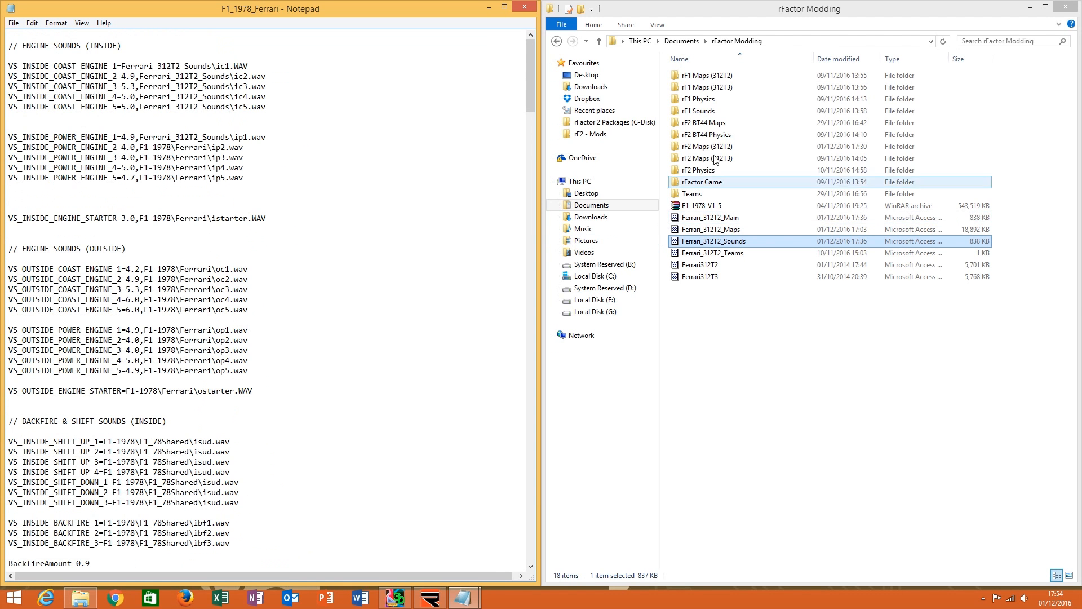
Bring up the bt44 file and examine the folder references in its road surface sound entries.
{"action": "mouse_move", "coordinate": [463, 598]}
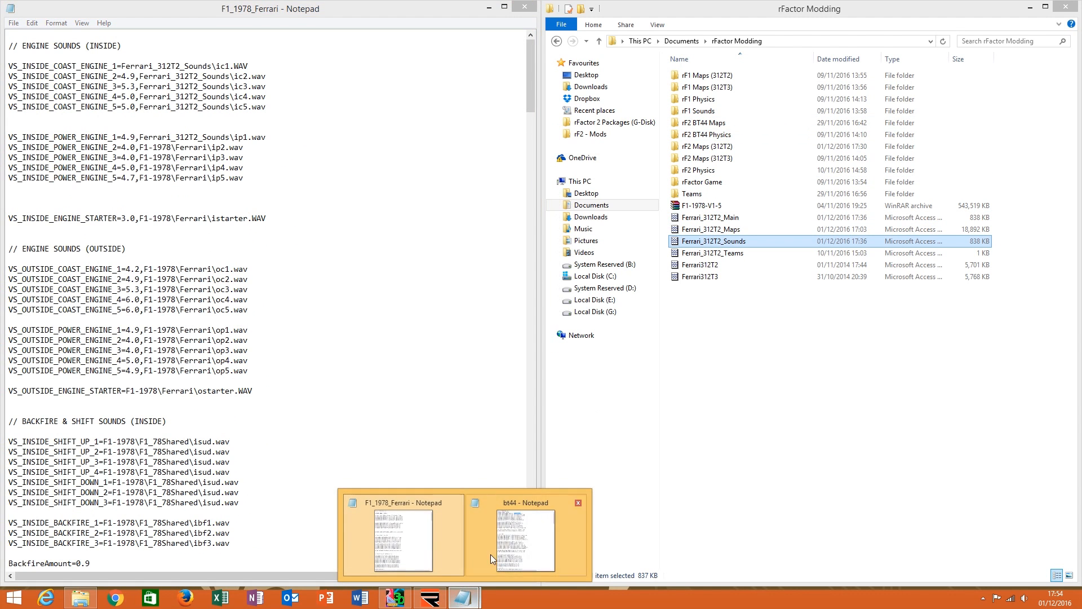
{"action": "left_click", "coordinate": [526, 535]}
{"action": "scroll", "coordinate": [796, 277], "scroll_direction": "down", "scroll_amount": 13}
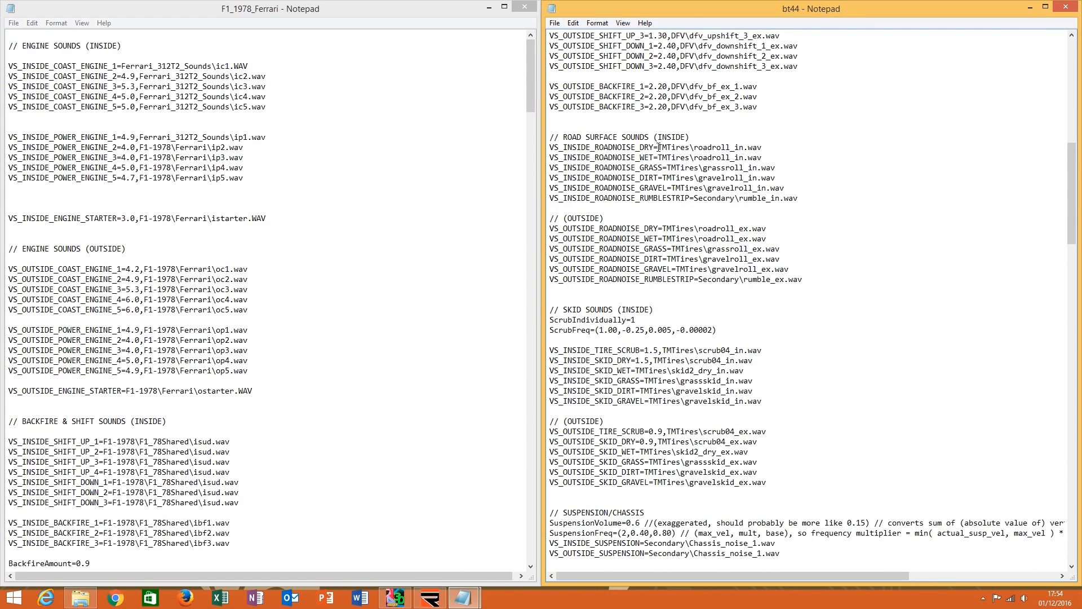
{"action": "left_click_drag", "start_coordinate": [659, 147], "coordinate": [674, 147]}
{"action": "left_click_drag", "start_coordinate": [690, 147], "coordinate": [662, 148]}
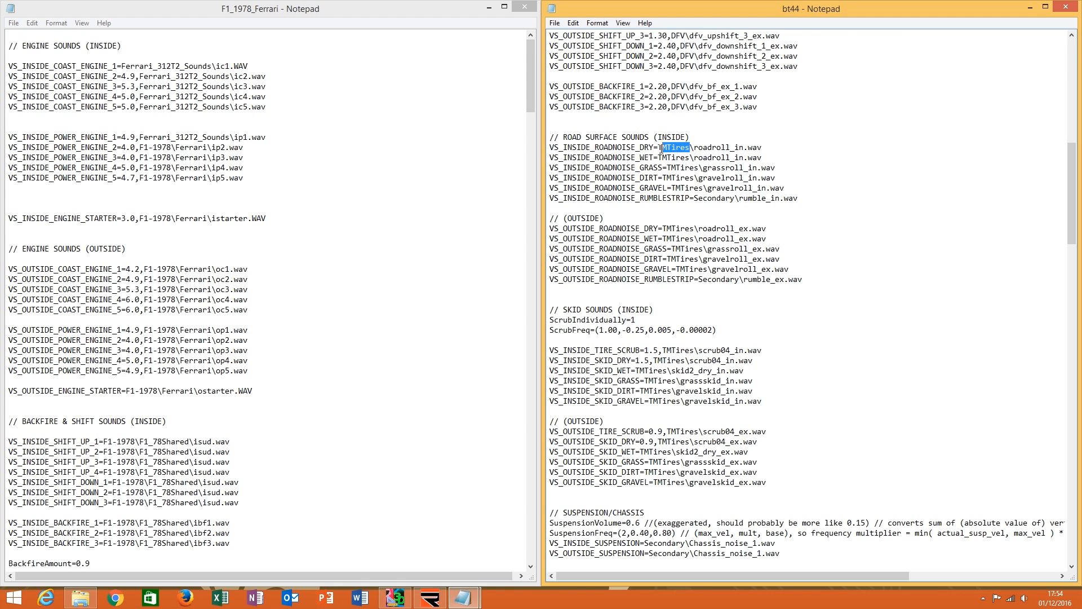
{"action": "left_click", "coordinate": [686, 179]}
{"action": "scroll", "coordinate": [698, 209], "scroll_direction": "down", "scroll_amount": 1}
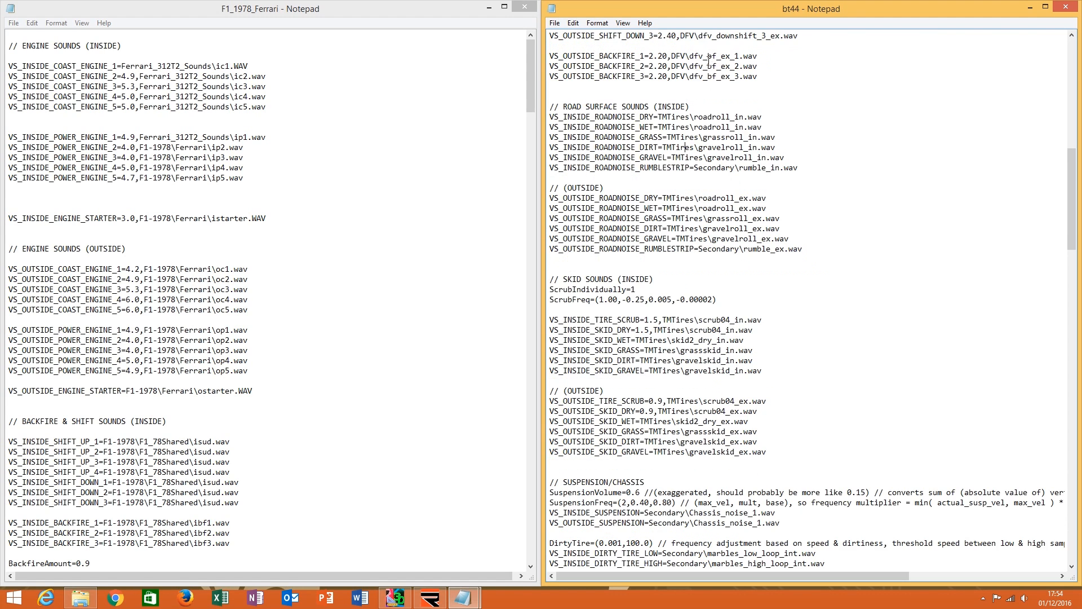
{"action": "scroll", "coordinate": [673, 214], "scroll_direction": "up", "scroll_amount": 2}
{"action": "left_click_drag", "start_coordinate": [578, 168], "coordinate": [618, 209]}
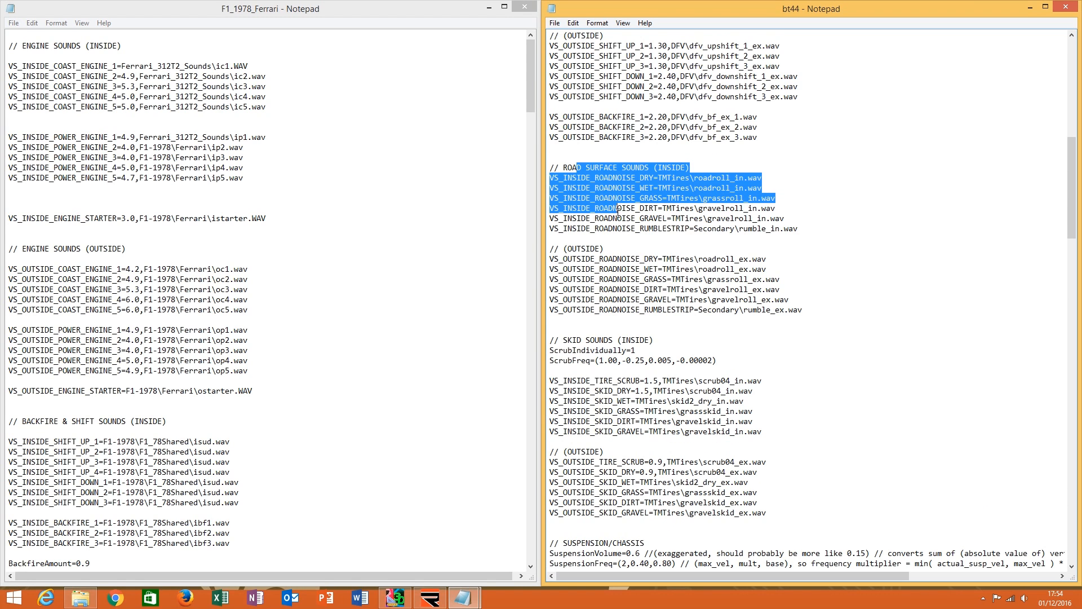
{"action": "left_click", "coordinate": [603, 261]}
{"action": "scroll", "coordinate": [613, 271], "scroll_direction": "down", "scroll_amount": 3}
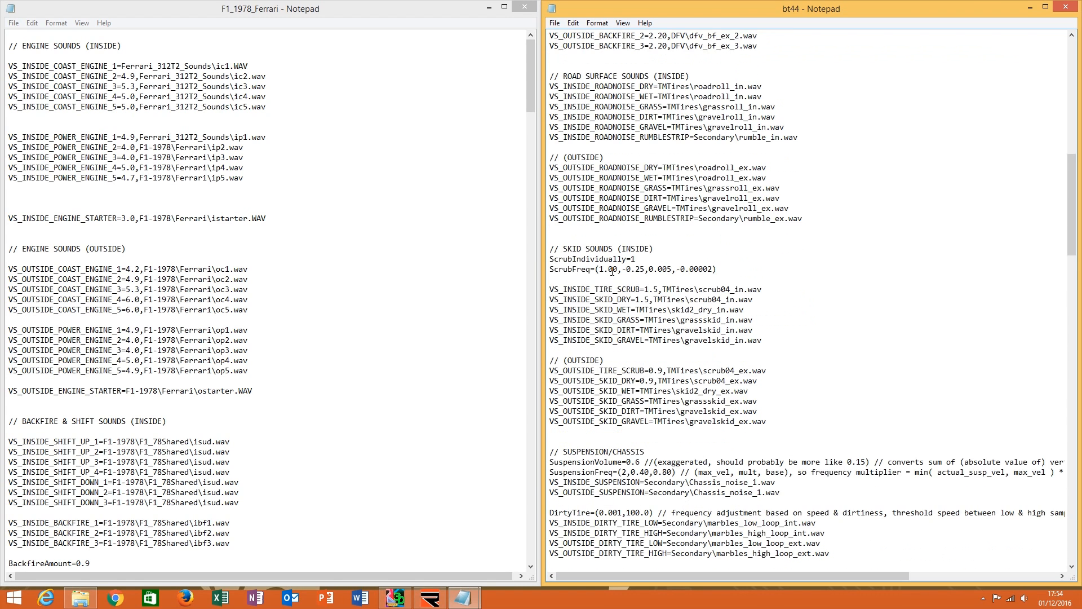
Examine the suspension/chassis entries in bt44 and review its skid, road surface and backfire sections again.
{"action": "scroll", "coordinate": [612, 272], "scroll_direction": "down", "scroll_amount": 7}
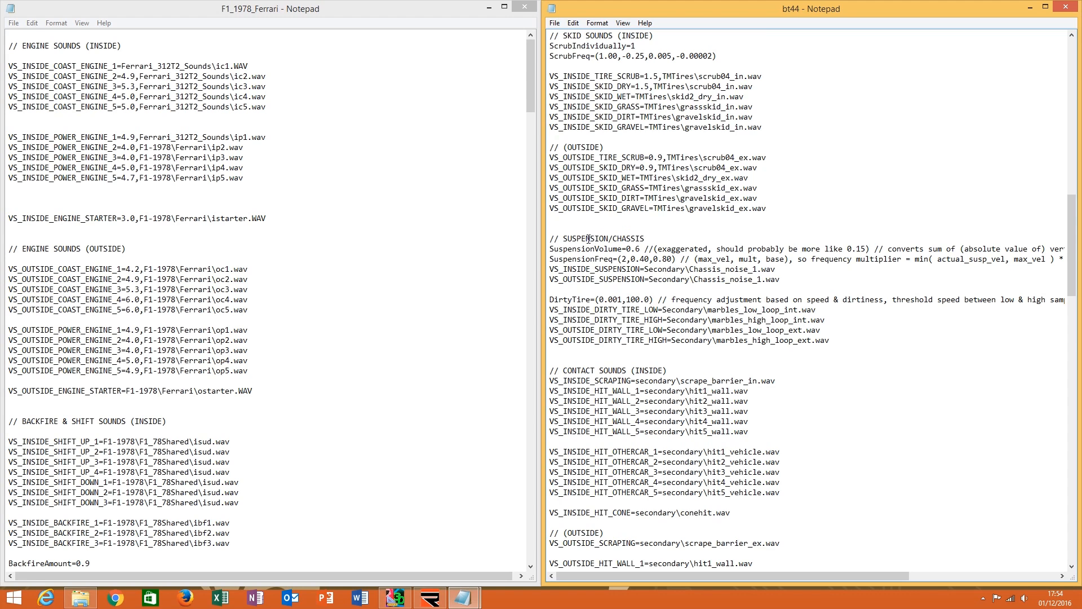
{"action": "left_click_drag", "start_coordinate": [589, 239], "coordinate": [650, 279]}
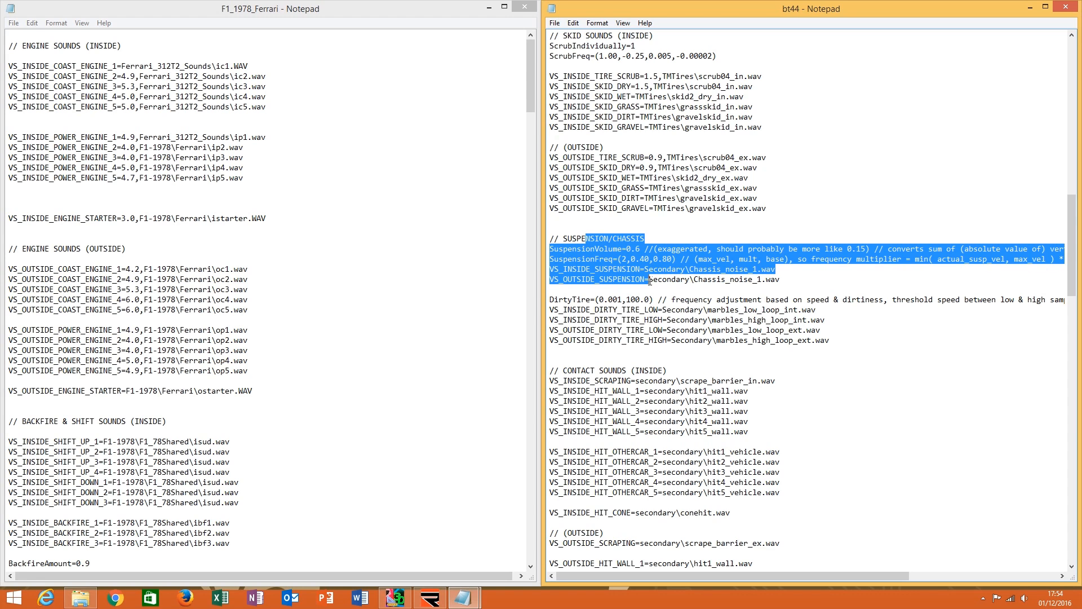
{"action": "left_click", "coordinate": [707, 280]}
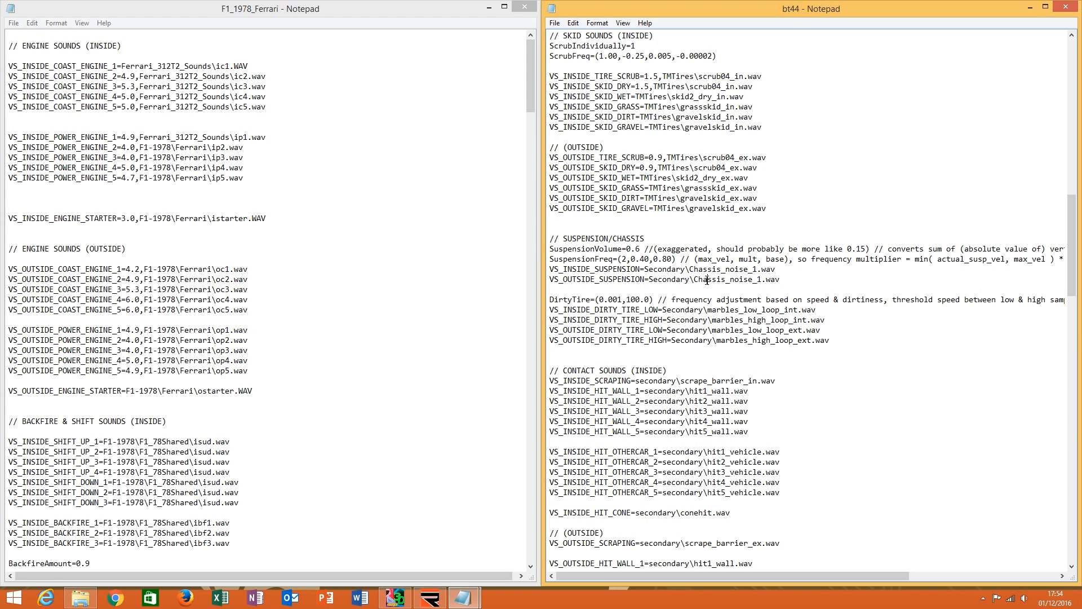
{"action": "scroll", "coordinate": [902, 193], "scroll_direction": "up", "scroll_amount": 7}
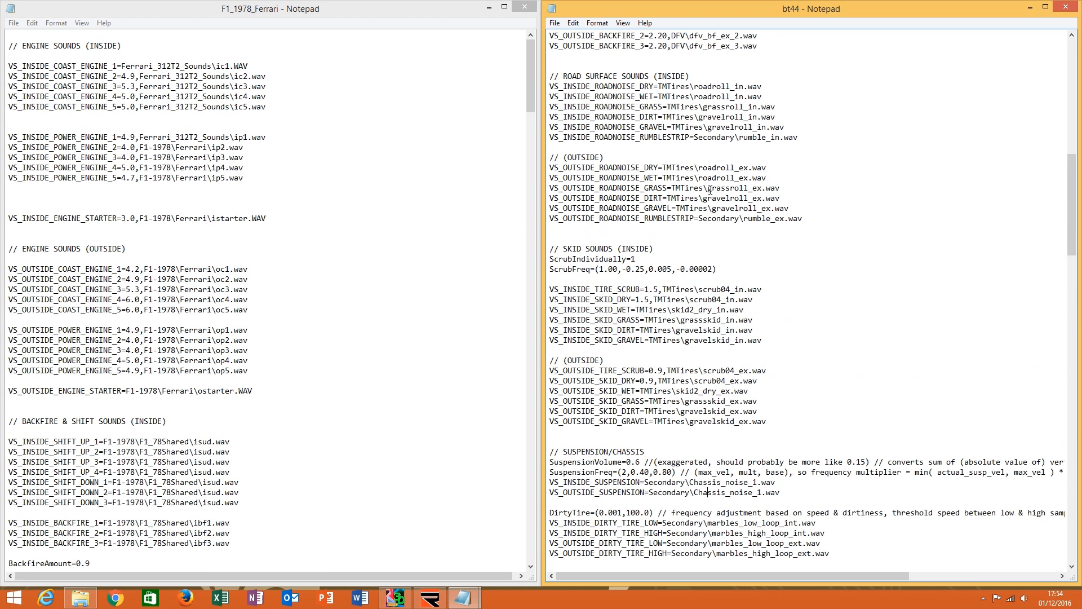
{"action": "left_click", "coordinate": [399, 236]}
{"action": "left_click", "coordinate": [706, 336]}
{"action": "scroll", "coordinate": [707, 337], "scroll_direction": "up", "scroll_amount": 20}
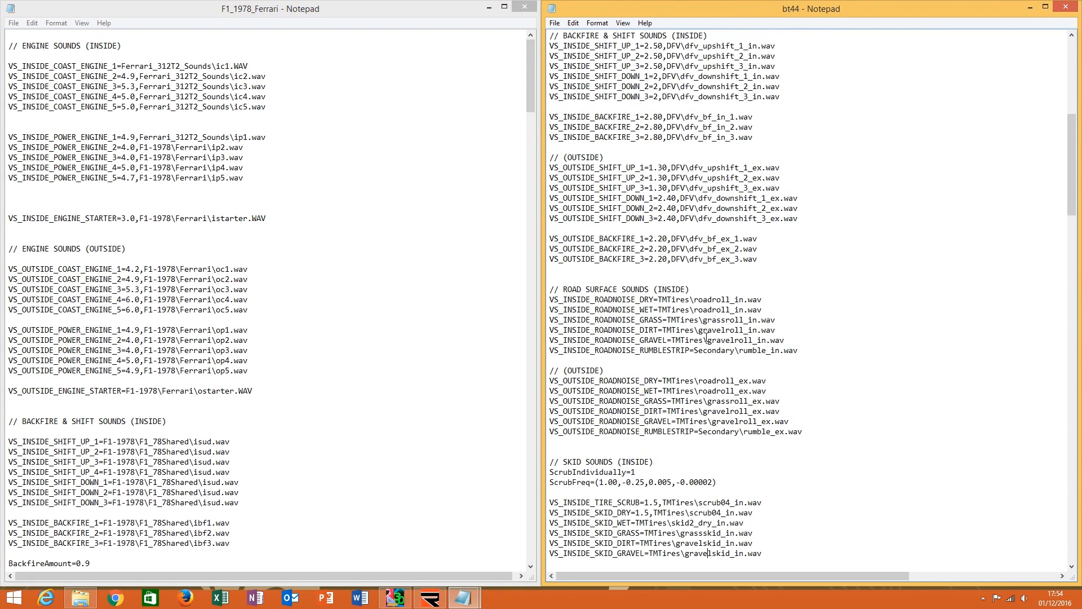
{"action": "scroll", "coordinate": [706, 336], "scroll_direction": "down", "scroll_amount": 13}
{"action": "scroll", "coordinate": [706, 336], "scroll_direction": "down", "scroll_amount": 4}
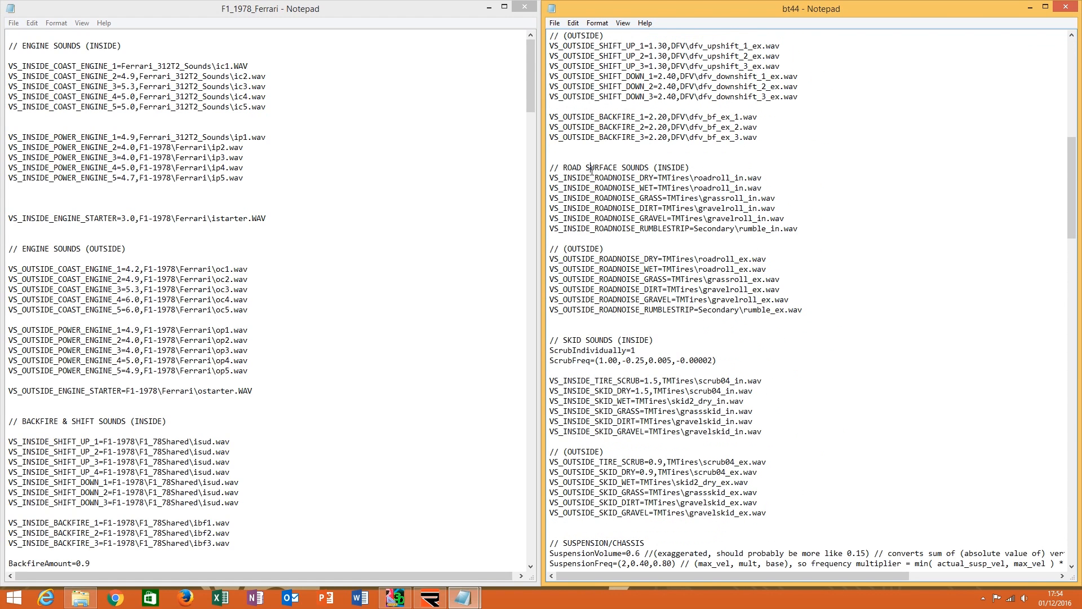
Replace F1-1978\Ferrari with Ferrari_312T2_Sounds in the VS_INSIDE_POWER_ENGINE_2 entry of the F1_1978_Ferrari file.
{"action": "left_click", "coordinate": [226, 290]}
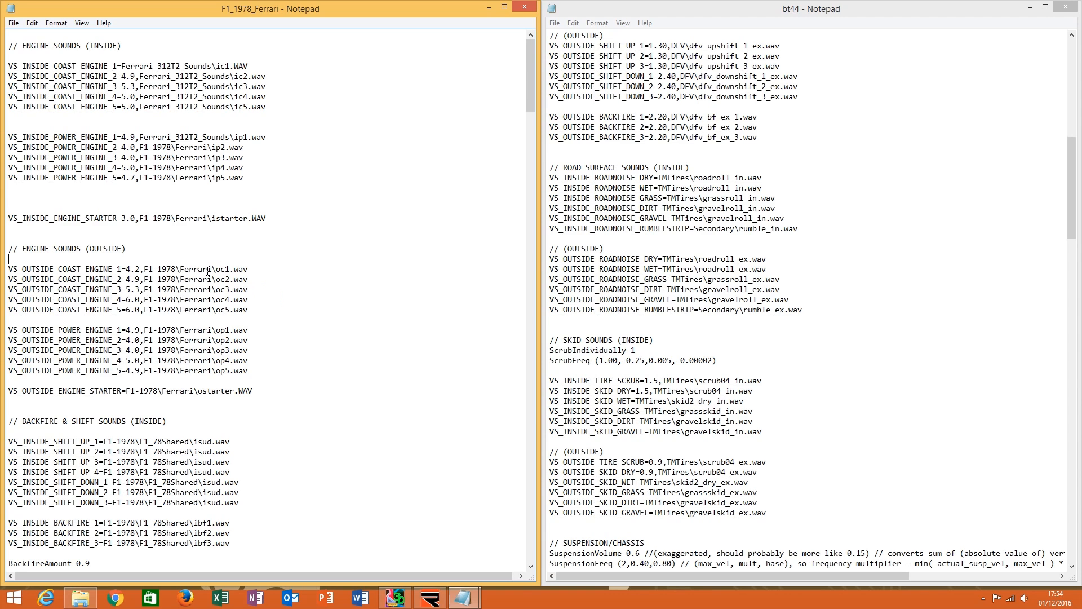
{"action": "left_click_drag", "start_coordinate": [208, 146], "coordinate": [140, 147]}
{"action": "right_click", "coordinate": [145, 147]}
{"action": "left_click", "coordinate": [169, 194]}
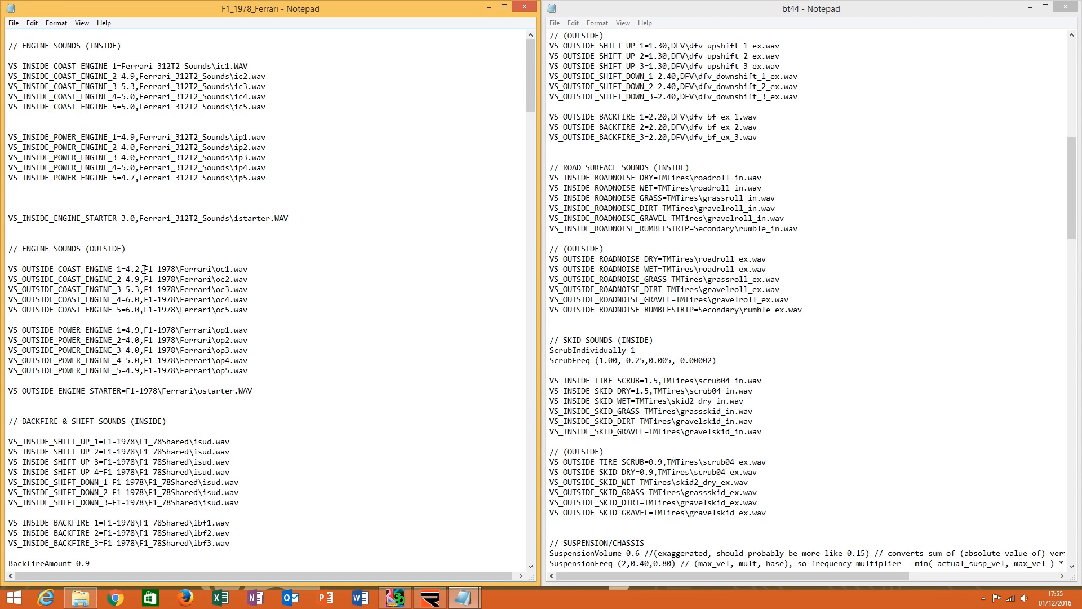
Replace F1-1978\Ferrari with Ferrari_312T2_Sounds in the VS_OUTSIDE_COAST_ENGINE_1 and 2 entries, keeping the backslash before each sound file name.
{"action": "left_click_drag", "start_coordinate": [144, 270], "coordinate": [217, 270]}
{"action": "right_click", "coordinate": [205, 268]}
{"action": "left_click", "coordinate": [231, 315]}
{"action": "type", "text": "\\"}
{"action": "left_click_drag", "start_coordinate": [211, 282], "coordinate": [144, 282]}
{"action": "right_click", "coordinate": [160, 280]}
{"action": "left_click", "coordinate": [177, 327]}
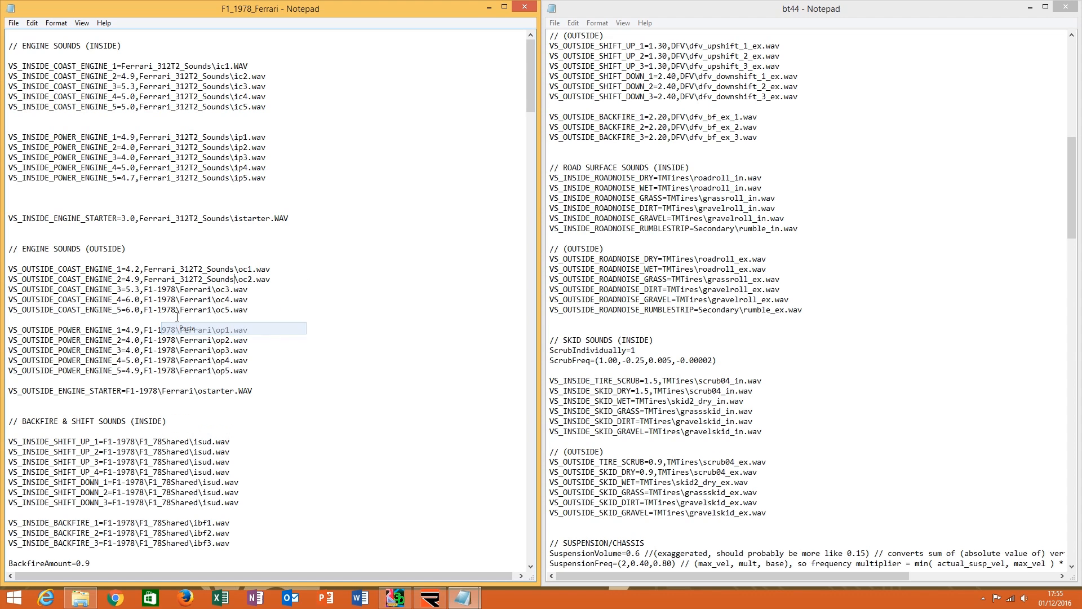
Replace F1-1978\Ferrari with Ferrari_312T2_Sounds in the VS_OUTSIDE_COAST_ENGINE_3 and 4 entries.
{"action": "left_click_drag", "start_coordinate": [212, 289], "coordinate": [144, 289]}
{"action": "right_click", "coordinate": [151, 287]}
{"action": "left_click", "coordinate": [201, 328]}
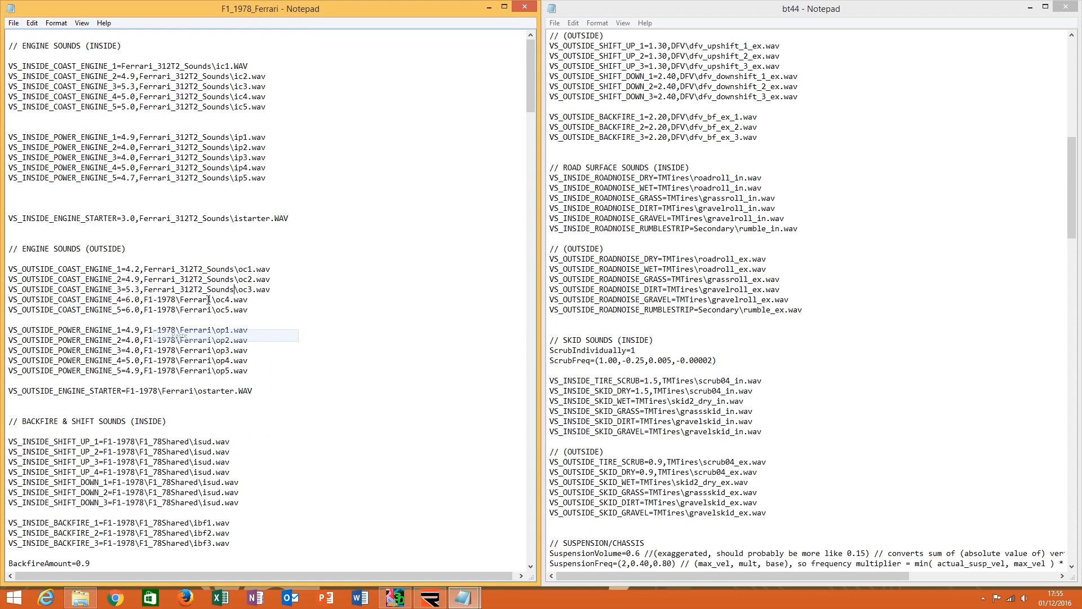
{"action": "left_click_drag", "start_coordinate": [211, 300], "coordinate": [143, 299]}
{"action": "right_click", "coordinate": [164, 301]}
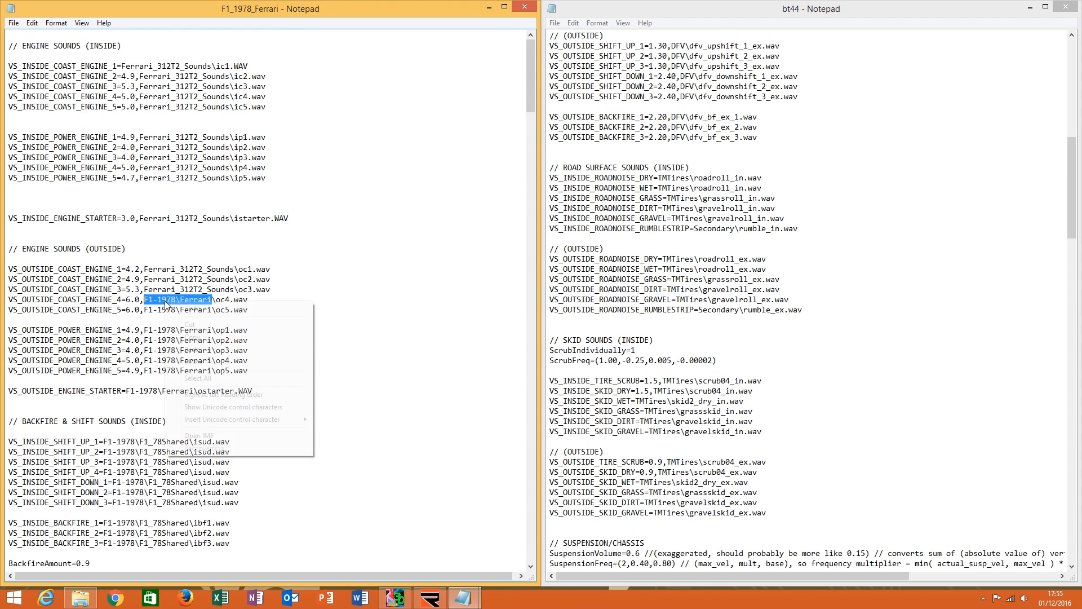
{"action": "left_click", "coordinate": [231, 349]}
{"action": "mouse_move", "coordinate": [194, 269]}
{"action": "left_mouse_down"}
{"action": "mouse_move", "coordinate": [216, 269]}
{"action": "mouse_move", "coordinate": [195, 268]}
{"action": "left_mouse_up"}
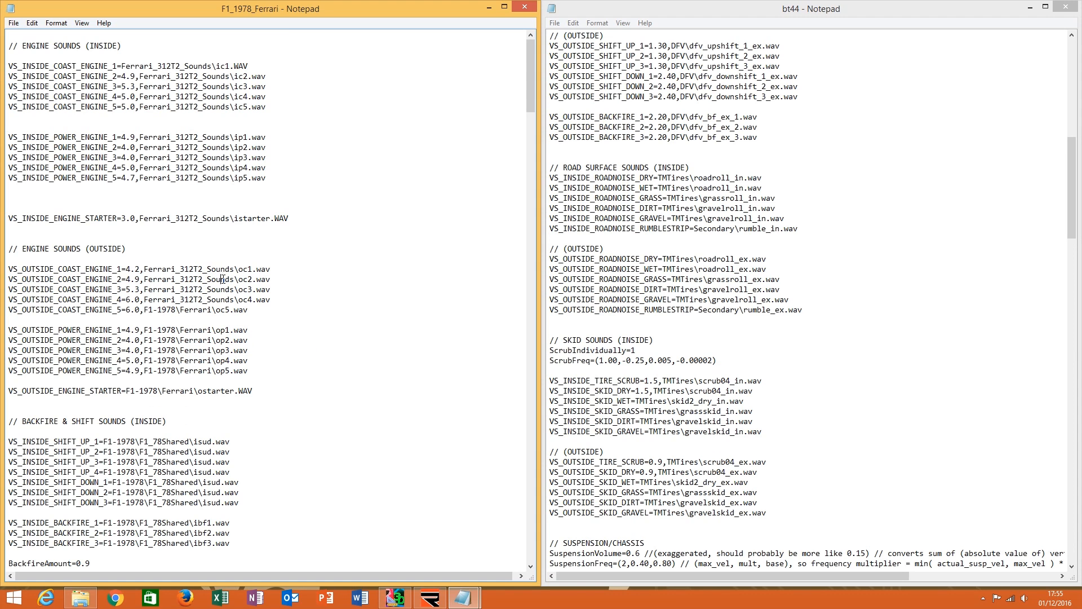
Replace F1-1978\Ferrari with Ferrari_312T2_Sounds in the VS_OUTSIDE_COAST_ENGINE_5 and VS_OUTSIDE_POWER_ENGINE_1 entries.
{"action": "left_click_drag", "start_coordinate": [212, 309], "coordinate": [143, 310]}
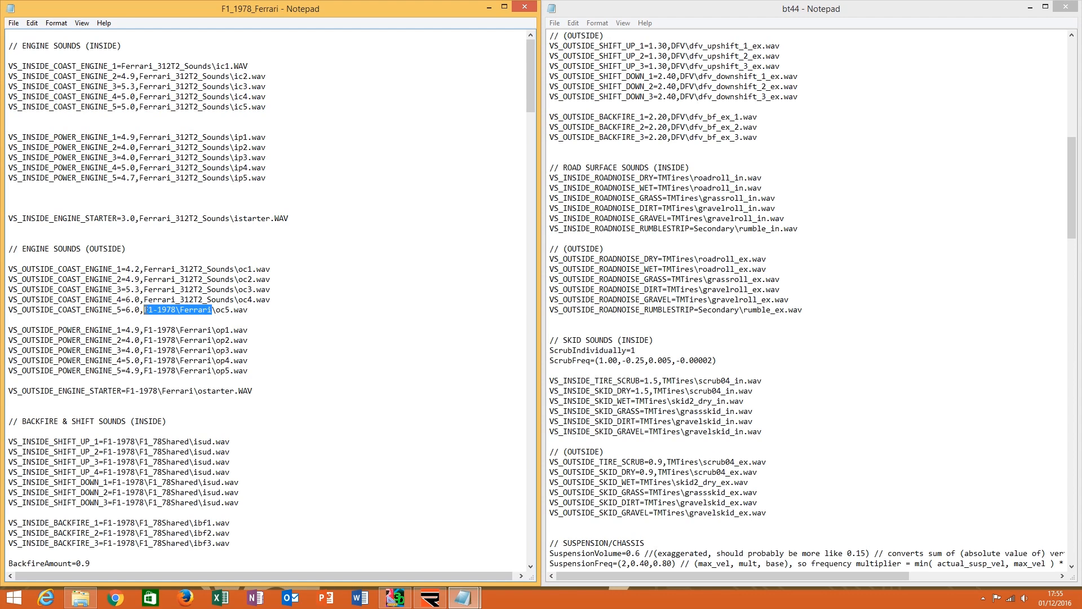
{"action": "right_click", "coordinate": [151, 309]}
{"action": "left_click", "coordinate": [202, 356]}
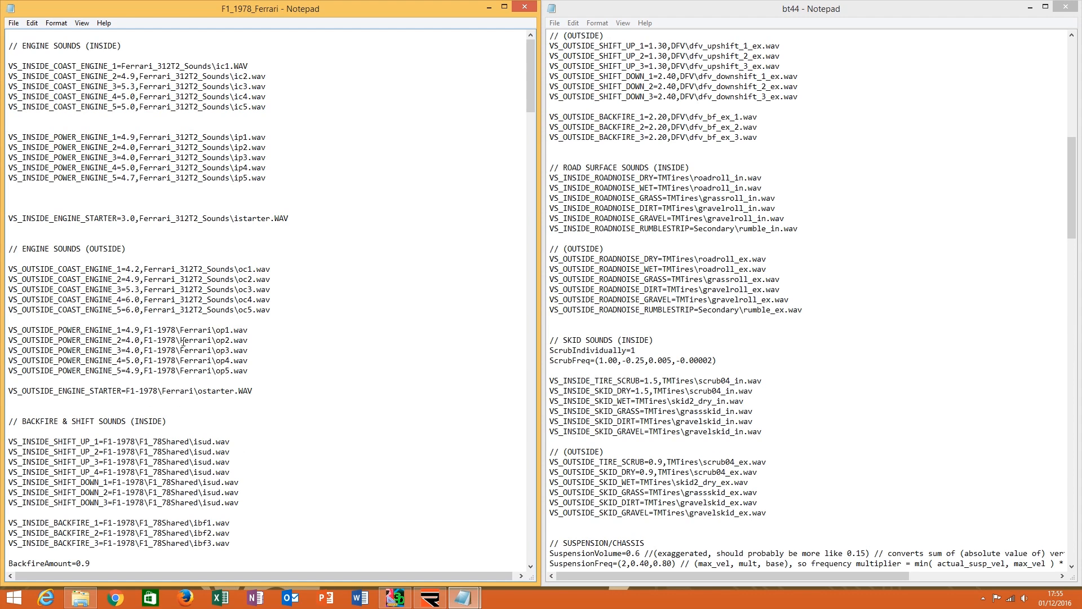
{"action": "left_click_drag", "start_coordinate": [213, 330], "coordinate": [144, 330]}
{"action": "right_click", "coordinate": [153, 331]}
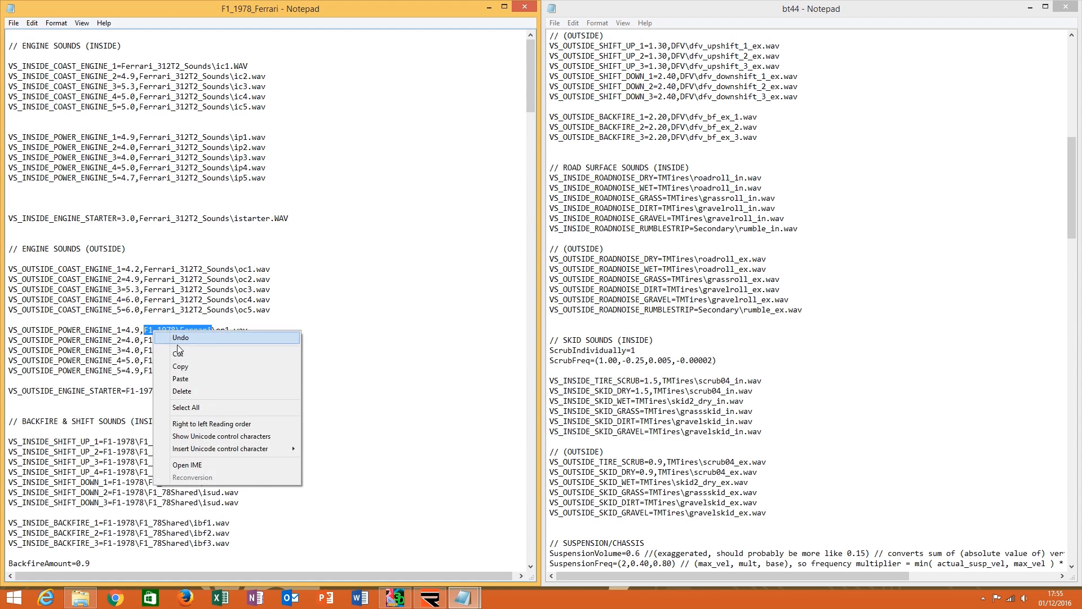
{"action": "left_click", "coordinate": [201, 378]}
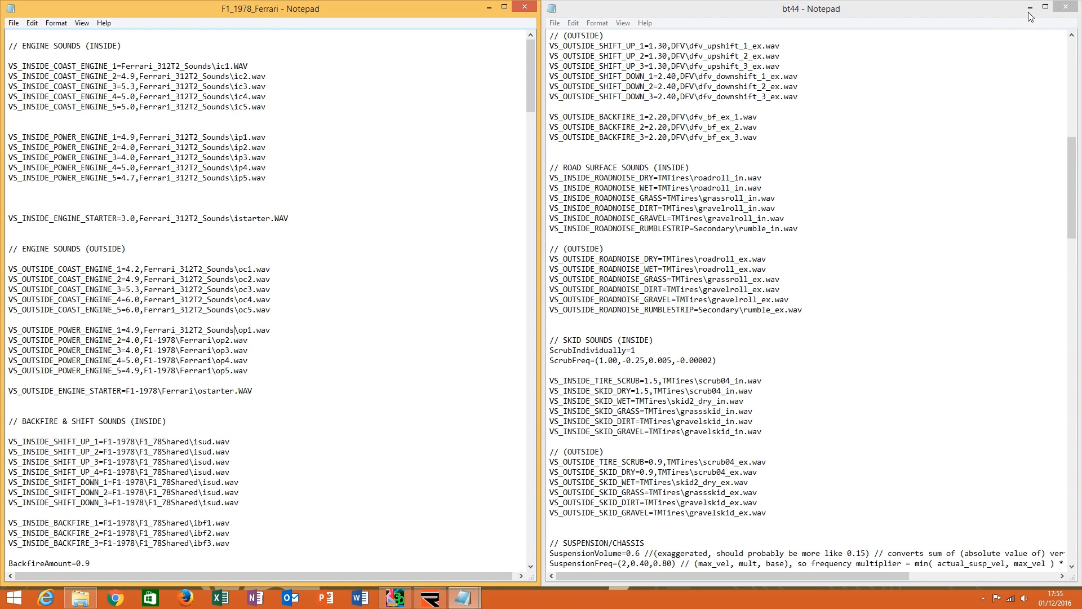
Replace F1-1978\Ferrari with Ferrari_312T2_Sounds in the VS_OUTSIDE_POWER_ENGINE_2 entry and select the same folder text in the VS_OUTSIDE_POWER_ENGINE_3 entry.
{"action": "left_click_drag", "start_coordinate": [671, 117], "coordinate": [687, 118]}
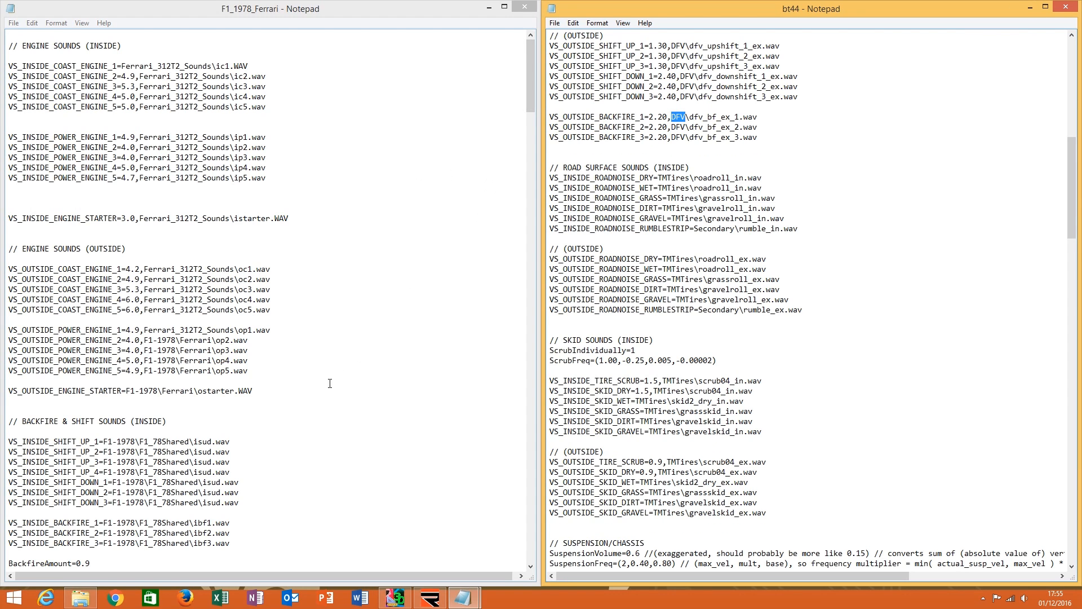
{"action": "left_click_drag", "start_coordinate": [213, 341], "coordinate": [145, 341]}
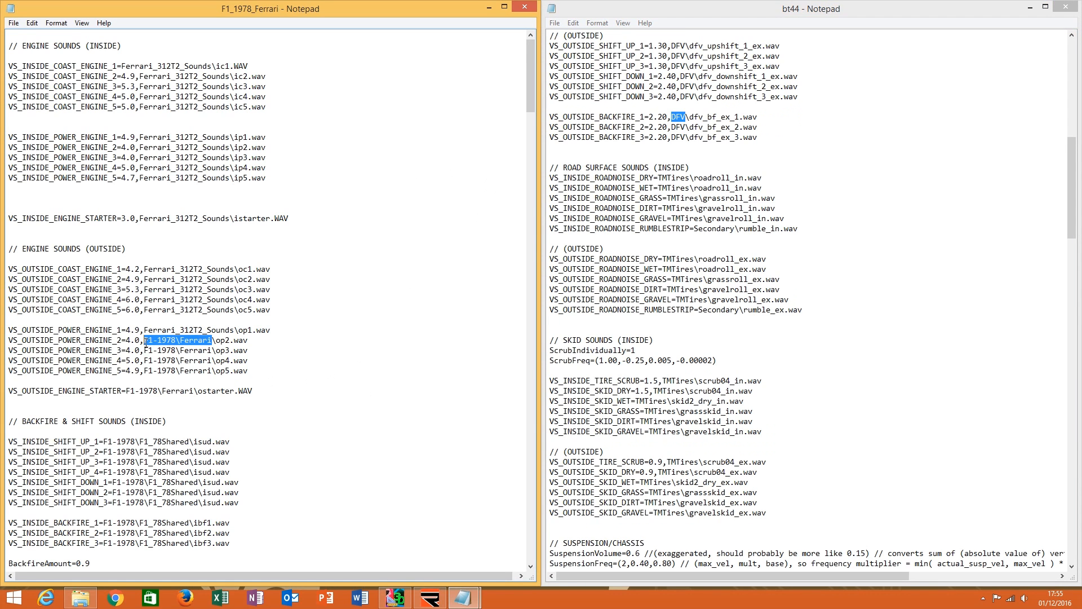
{"action": "right_click", "coordinate": [145, 342]}
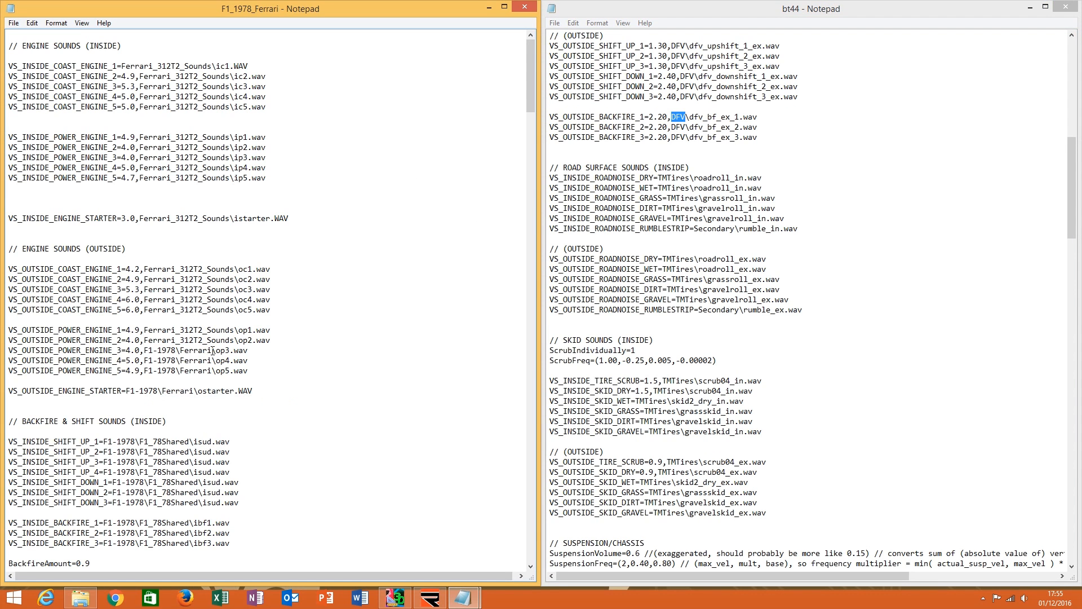
{"action": "left_click_drag", "start_coordinate": [214, 351], "coordinate": [145, 350]}
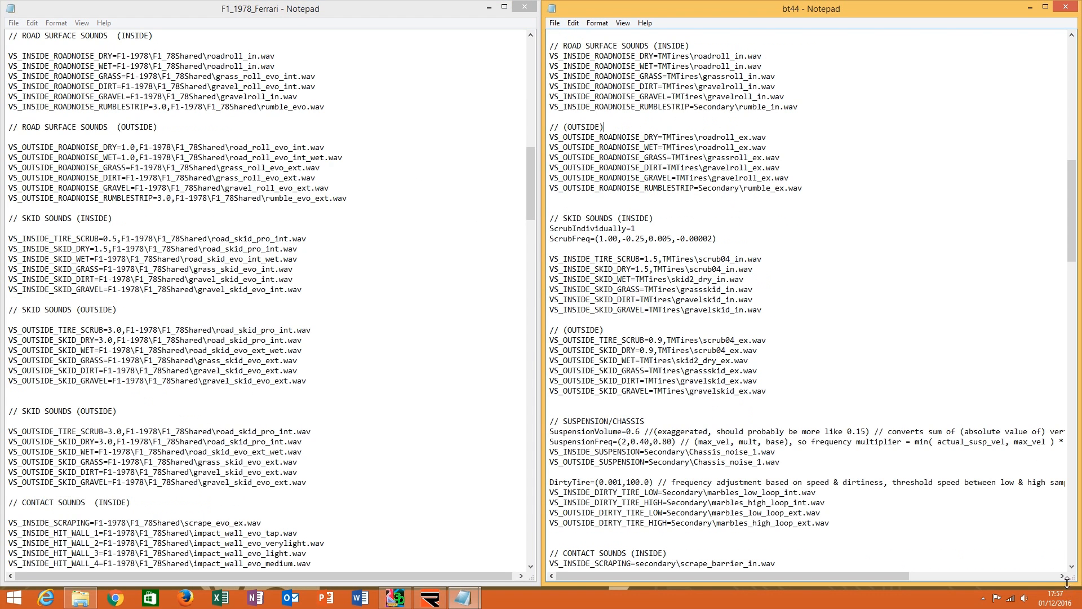
Compare the inside road surface sounds section of bt44 with the matching section in the F1_1978_Ferrari file.
{"action": "left_click", "coordinate": [1072, 567]}
{"action": "left_click", "coordinate": [796, 189]}
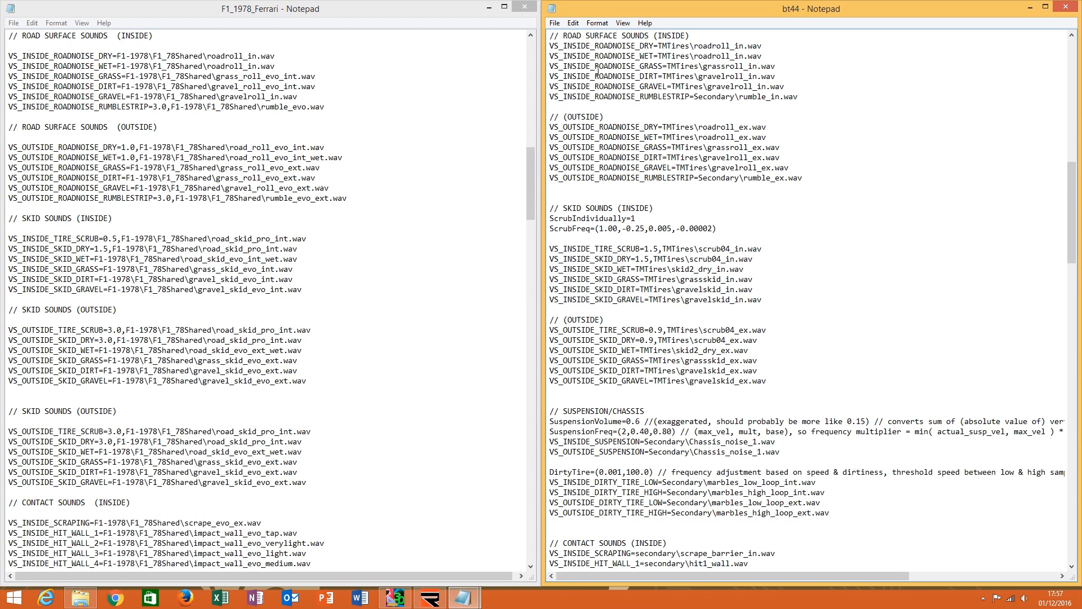
{"action": "left_click_drag", "start_coordinate": [560, 36], "coordinate": [636, 46]}
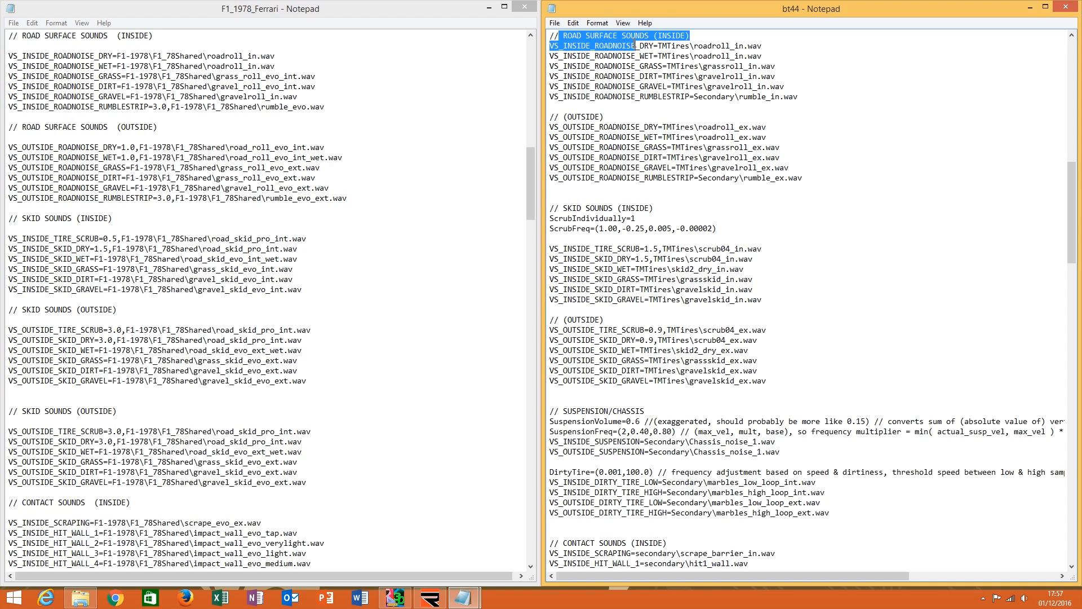
{"action": "left_click_drag", "start_coordinate": [40, 37], "coordinate": [151, 35]}
{"action": "left_click", "coordinate": [186, 51]}
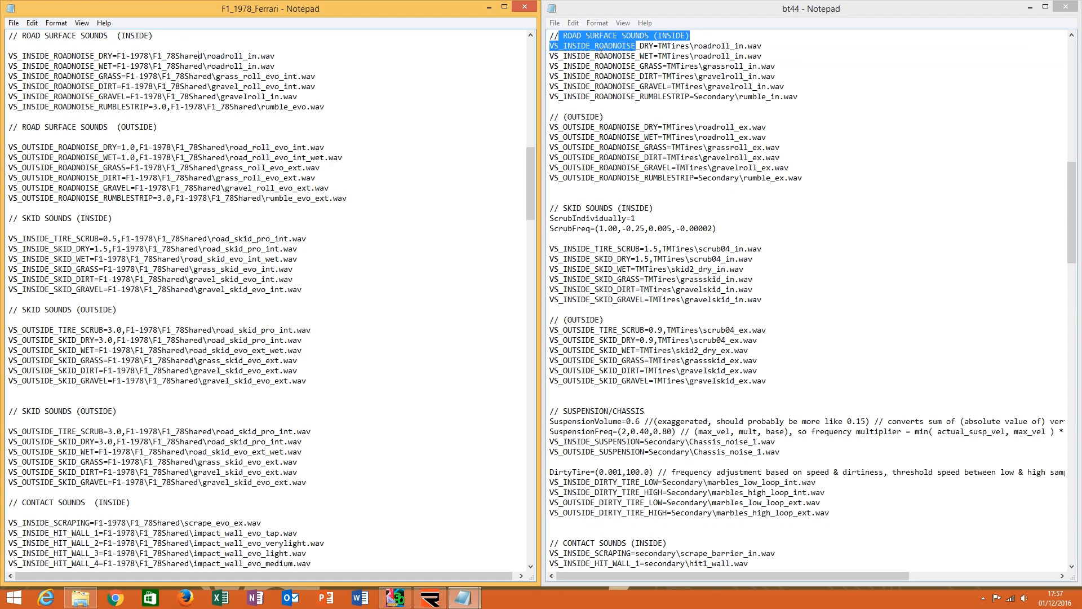
{"action": "left_click", "coordinate": [654, 56]}
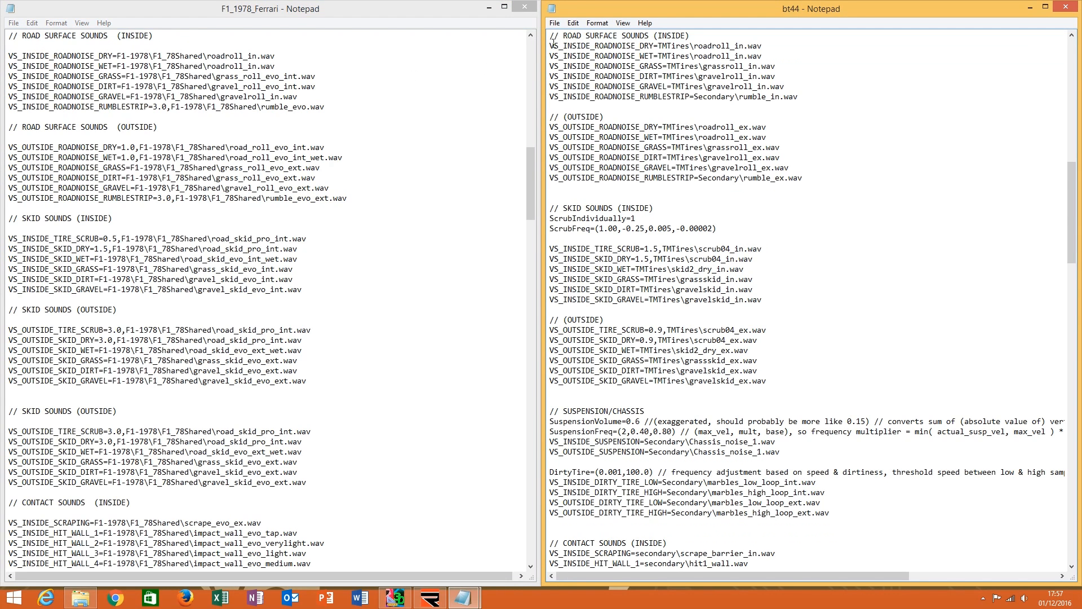
Replace the inside and outside ROAD SURFACE SOUNDS sections in F1_1978_Ferrari with the matching block copied from bt44.
{"action": "left_click_drag", "start_coordinate": [550, 37], "coordinate": [572, 177]}
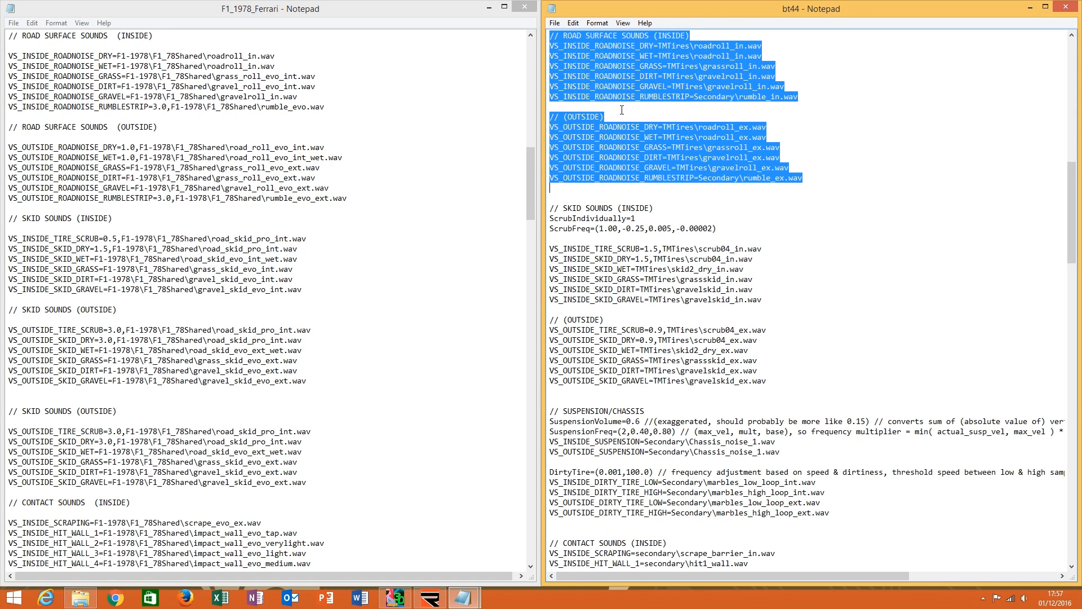
{"action": "right_click", "coordinate": [601, 167]}
{"action": "left_click", "coordinate": [637, 202]}
{"action": "left_click_drag", "start_coordinate": [27, 205], "coordinate": [7, 36]}
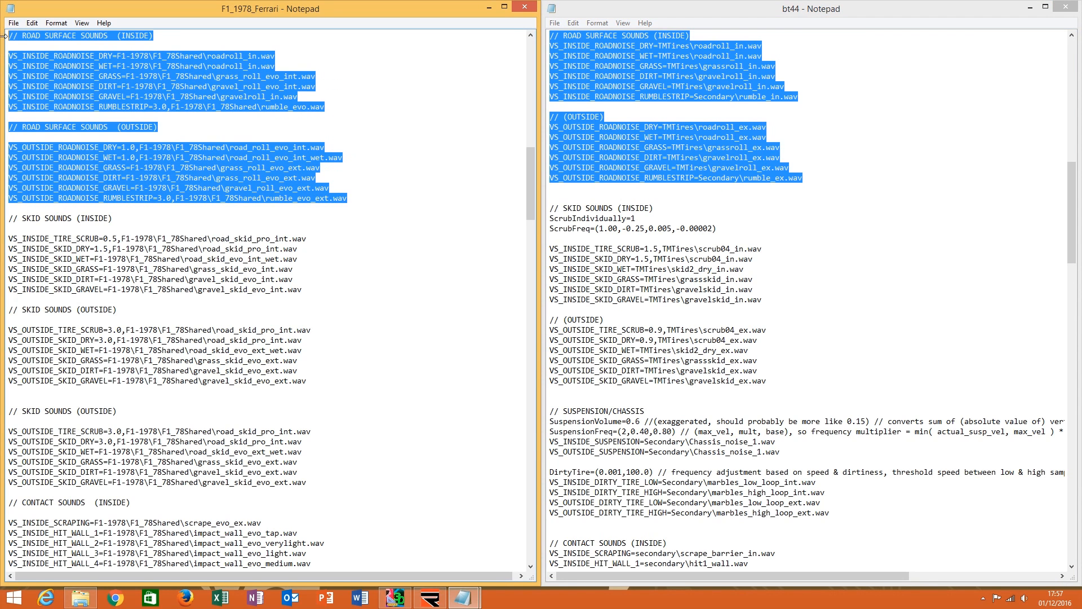
{"action": "right_click", "coordinate": [49, 80]}
{"action": "left_click", "coordinate": [79, 125]}
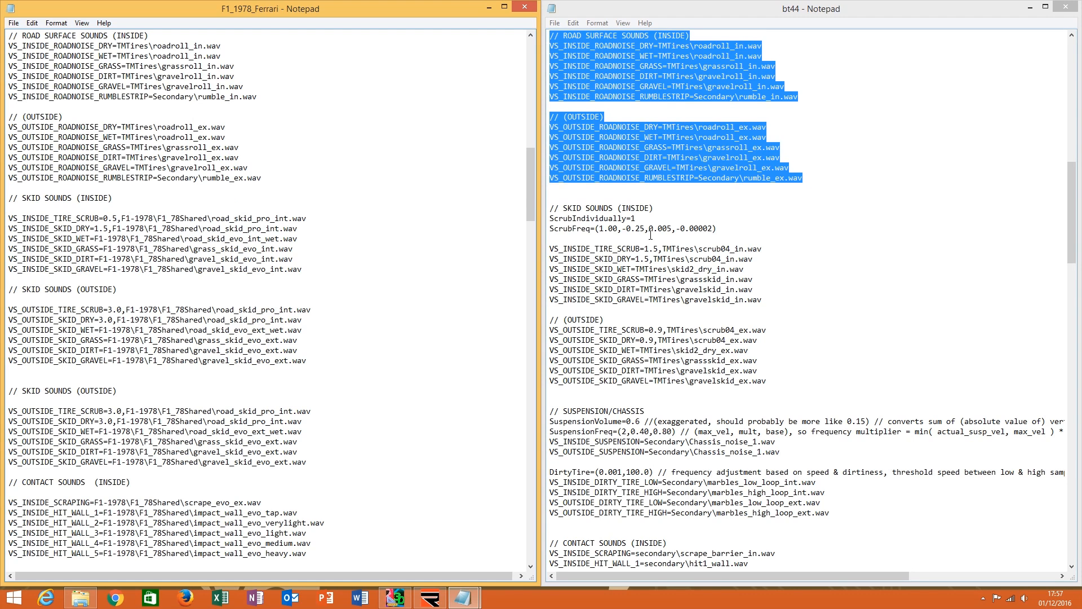
Replace all SKID SOUNDS sections in F1_1978_Ferrari with bt44's inside and outside skid block, leaving one blank line above it.
{"action": "left_click", "coordinate": [557, 198]}
{"action": "left_click_drag", "start_coordinate": [551, 197], "coordinate": [588, 393]}
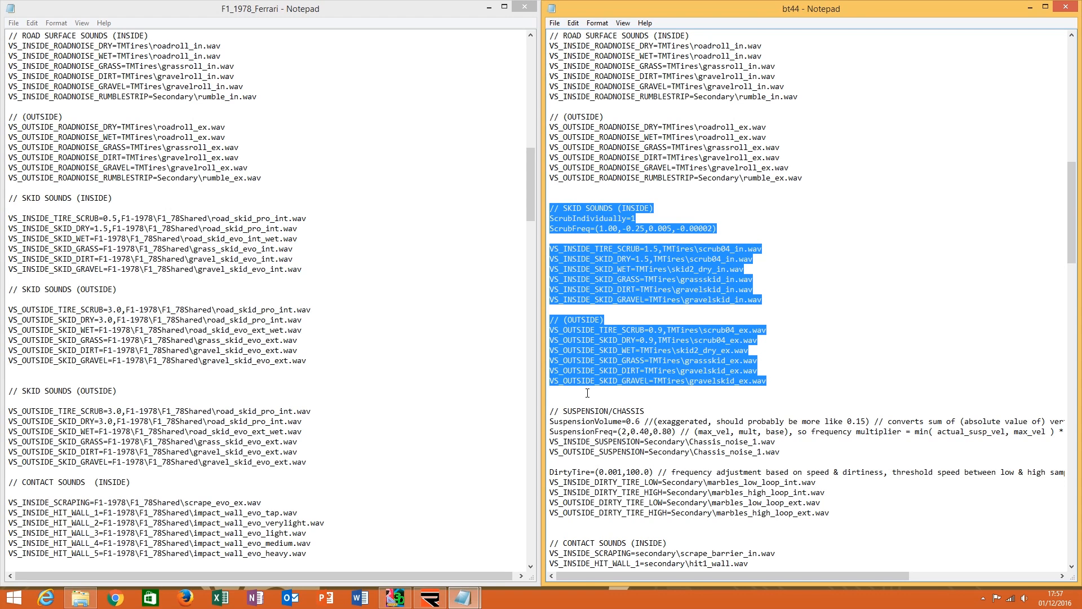
{"action": "right_click", "coordinate": [594, 376]}
{"action": "left_click", "coordinate": [647, 413]}
{"action": "mouse_move", "coordinate": [11, 471]}
{"action": "left_mouse_down"}
{"action": "mouse_move", "coordinate": [12, 201]}
{"action": "mouse_move", "coordinate": [8, 472]}
{"action": "left_mouse_up"}
{"action": "right_click", "coordinate": [45, 450]}
{"action": "left_click", "coordinate": [71, 338]}
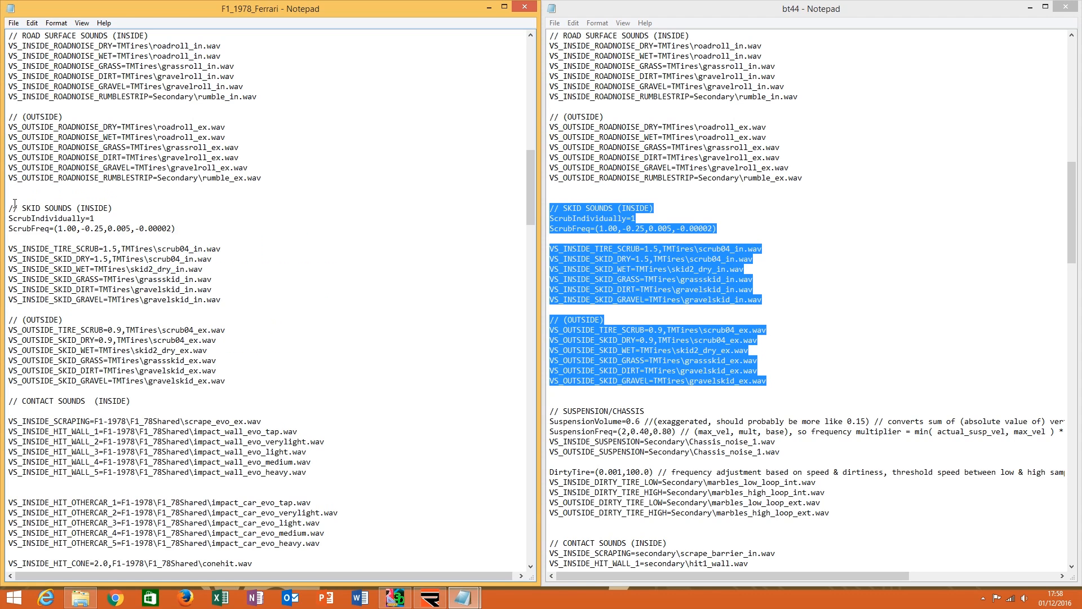
{"action": "key", "text": "BackSpace"}
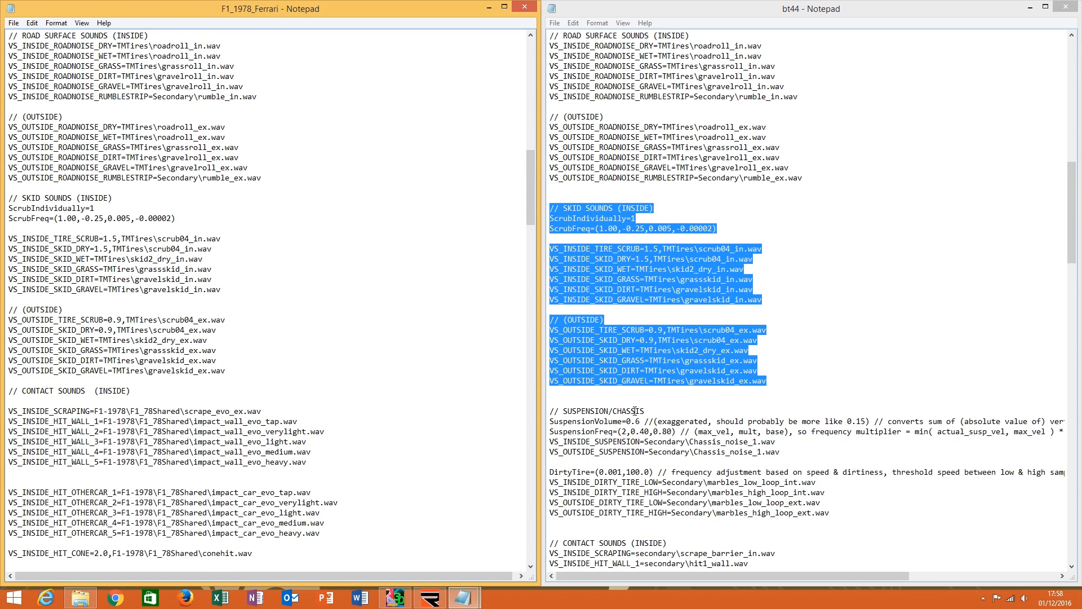
{"action": "left_click", "coordinate": [631, 427]}
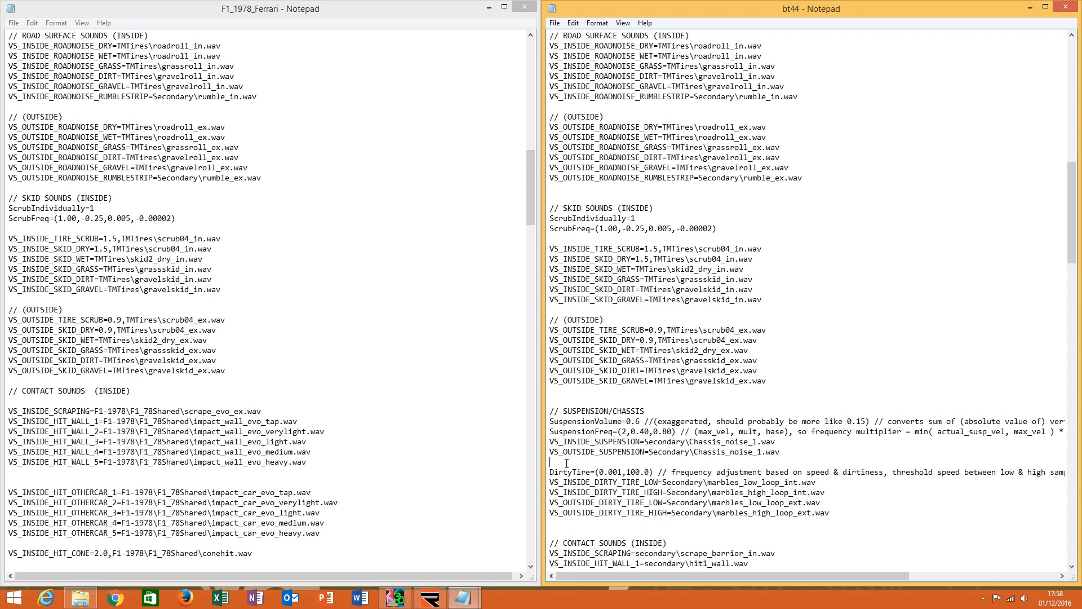
{"action": "left_click_drag", "start_coordinate": [568, 462], "coordinate": [551, 411]}
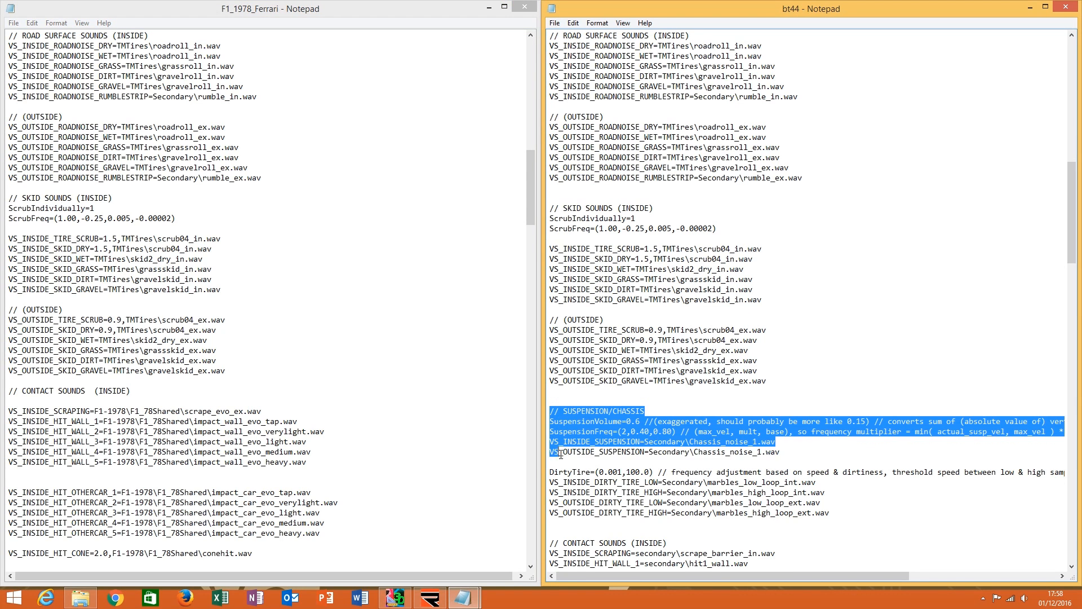
{"action": "right_click", "coordinate": [573, 429]}
{"action": "left_click", "coordinate": [602, 466]}
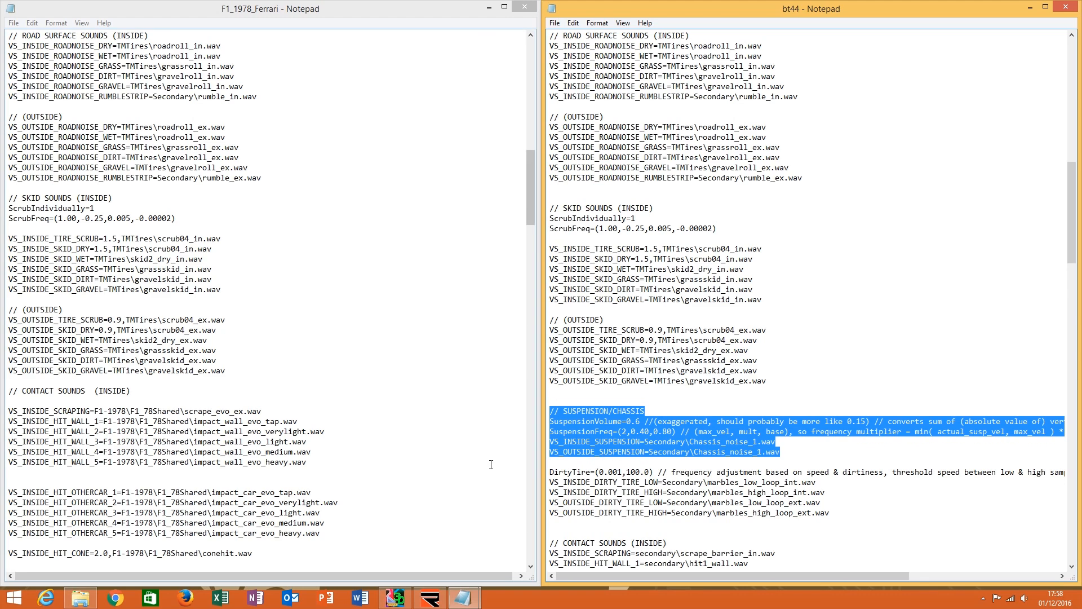
{"action": "left_click", "coordinate": [623, 492]}
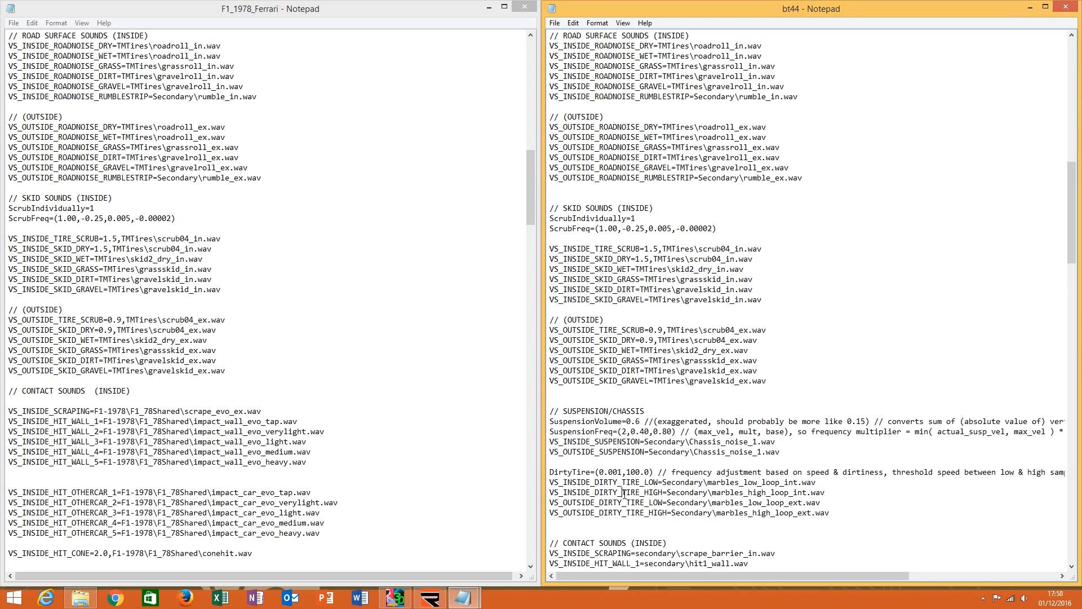
Copy bt44's SUSPENSION/CHASSIS section including the DirtyTire entries and insert it above CONTACT SOUNDS (INSIDE) in F1_1978_Ferrari.
{"action": "left_click_drag", "start_coordinate": [567, 524], "coordinate": [552, 403]}
{"action": "right_click", "coordinate": [579, 413]}
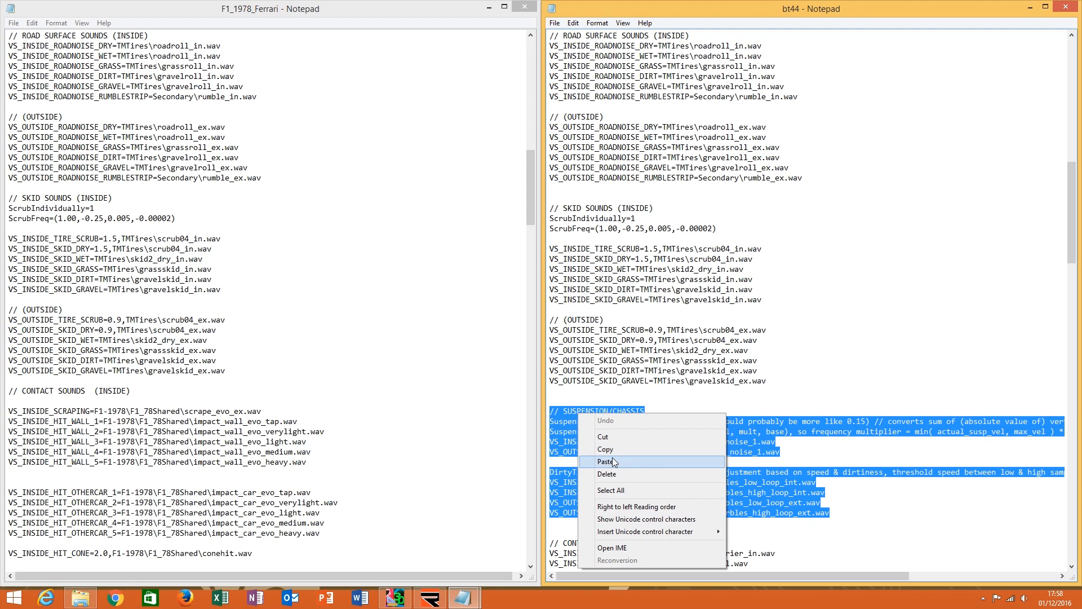
{"action": "left_click", "coordinate": [603, 449]}
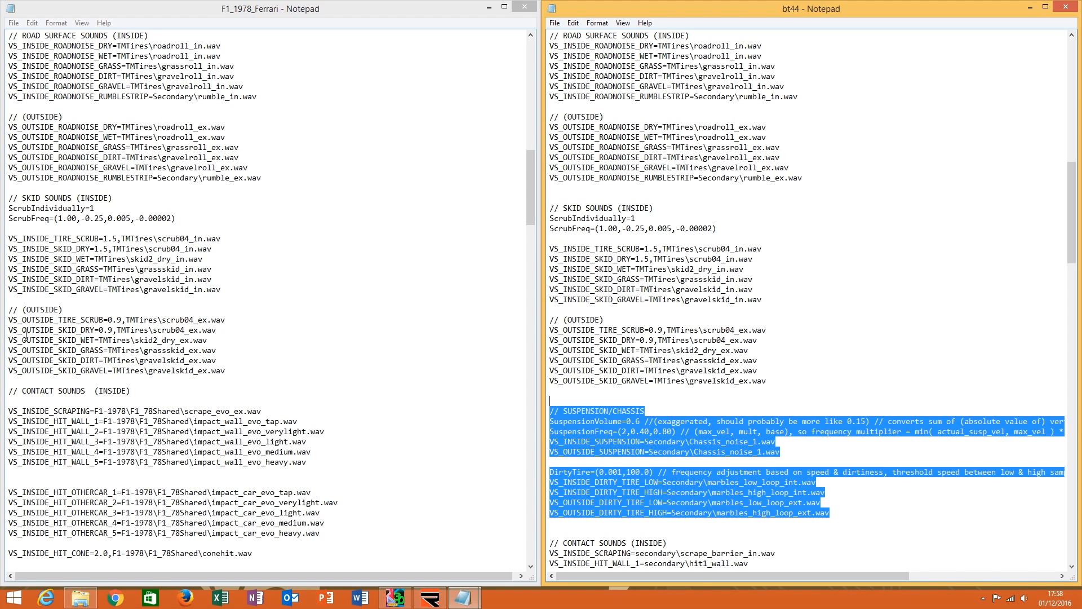
{"action": "left_click", "coordinate": [19, 377]}
{"action": "right_click", "coordinate": [19, 377]}
{"action": "left_click", "coordinate": [40, 428]}
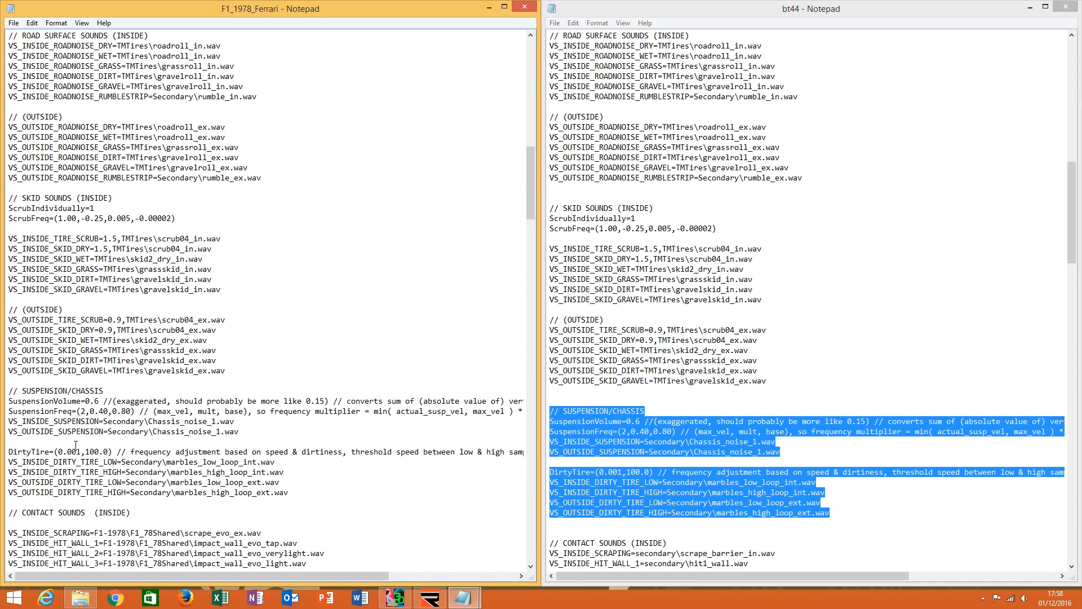
Compare the contact and ambient sounds sections of bt44 with the matching sections in F1_1978_Ferrari.
{"action": "left_click", "coordinate": [602, 543]}
{"action": "scroll", "coordinate": [602, 543], "scroll_direction": "down", "scroll_amount": 16}
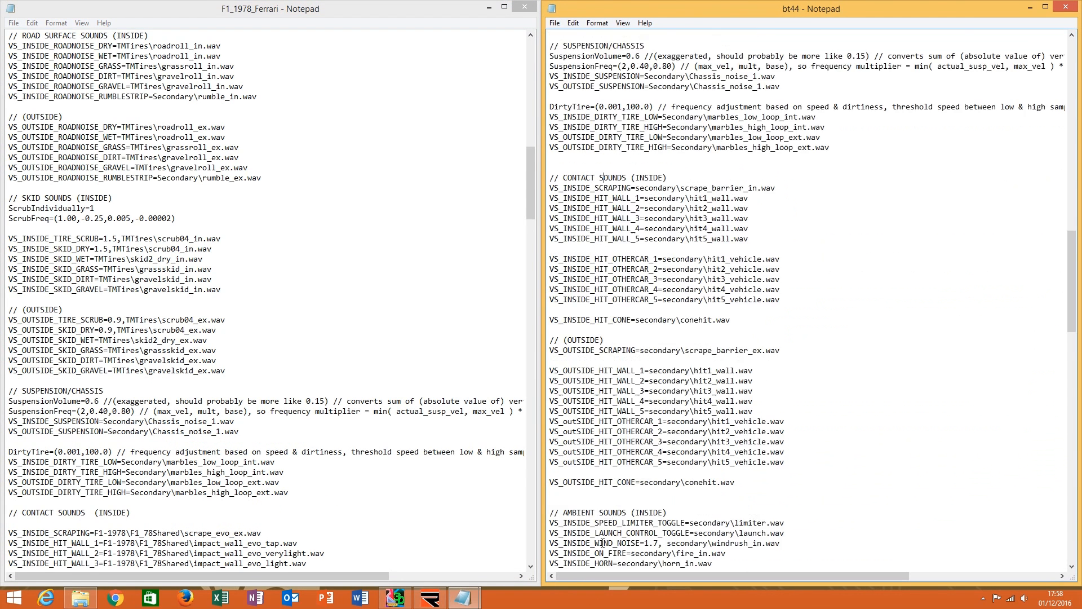
{"action": "left_click", "coordinate": [1074, 567]}
{"action": "left_click", "coordinate": [1074, 566]}
{"action": "left_click", "coordinate": [268, 432]}
{"action": "scroll", "coordinate": [268, 432], "scroll_direction": "down", "scroll_amount": 15}
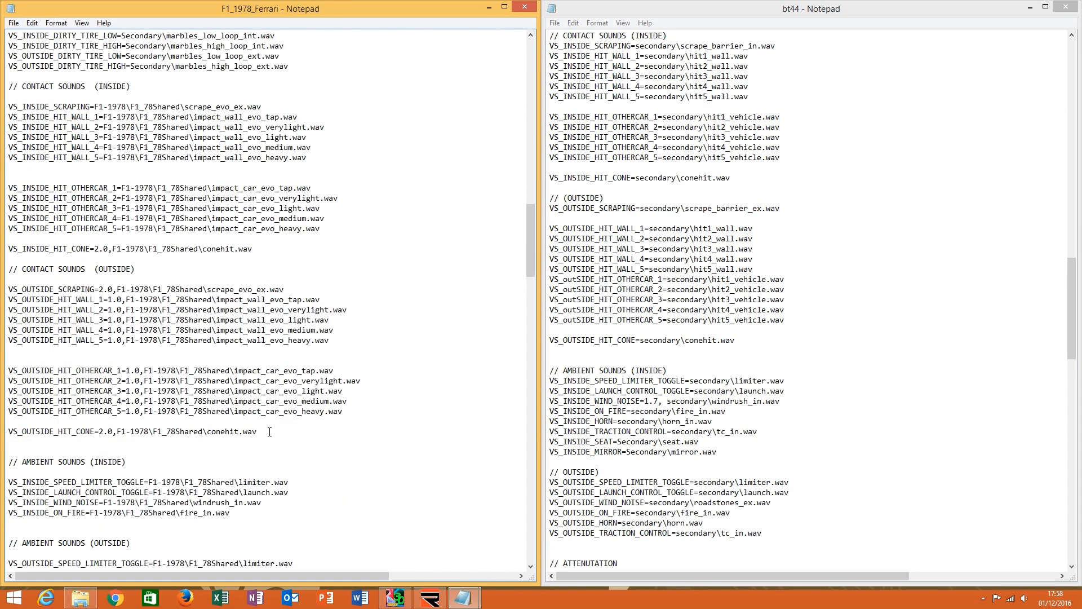
{"action": "left_click", "coordinate": [531, 566]}
{"action": "left_click", "coordinate": [531, 566]}
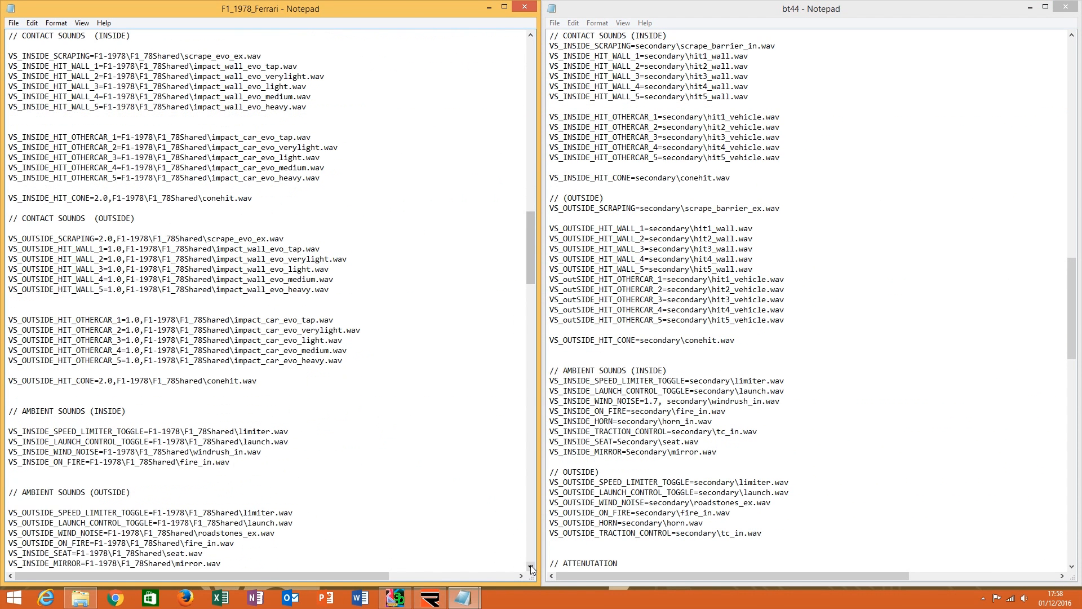
{"action": "left_click", "coordinate": [781, 270]}
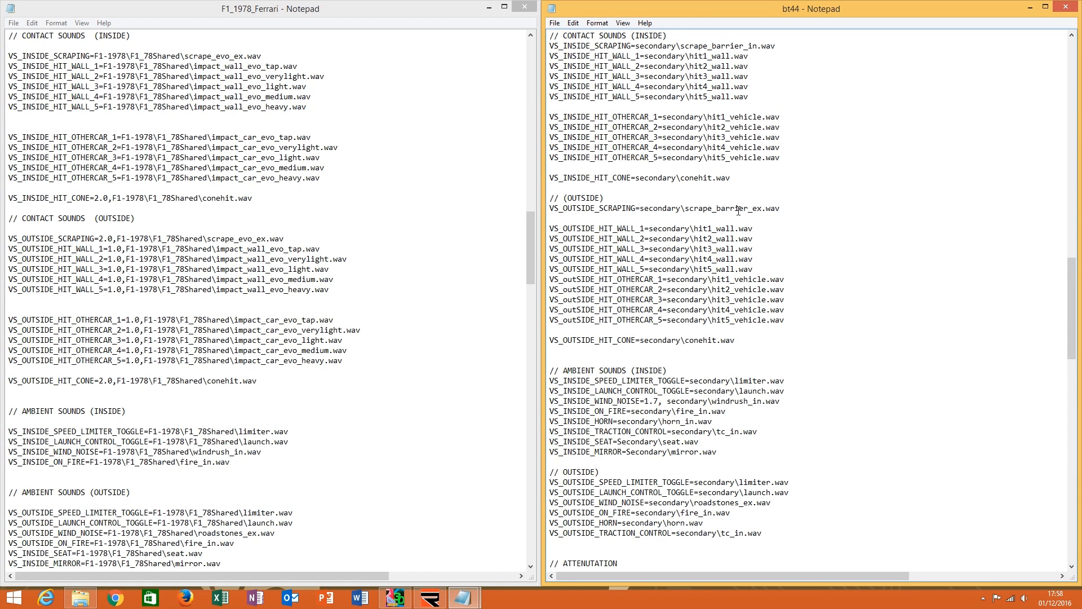
{"action": "left_click_drag", "start_coordinate": [663, 401], "coordinate": [646, 403]}
{"action": "left_click", "coordinate": [151, 229]}
{"action": "left_click", "coordinate": [550, 35]}
{"action": "left_click_drag", "start_coordinate": [551, 36], "coordinate": [544, 337]}
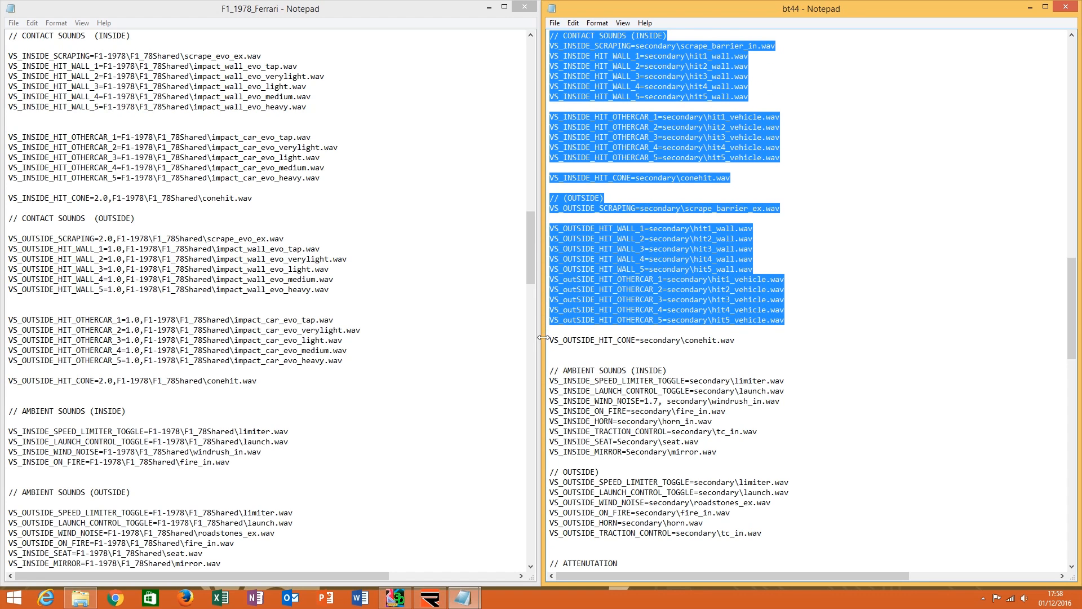
{"action": "left_click", "coordinate": [549, 187]}
{"action": "left_click_drag", "start_coordinate": [551, 36], "coordinate": [554, 106]}
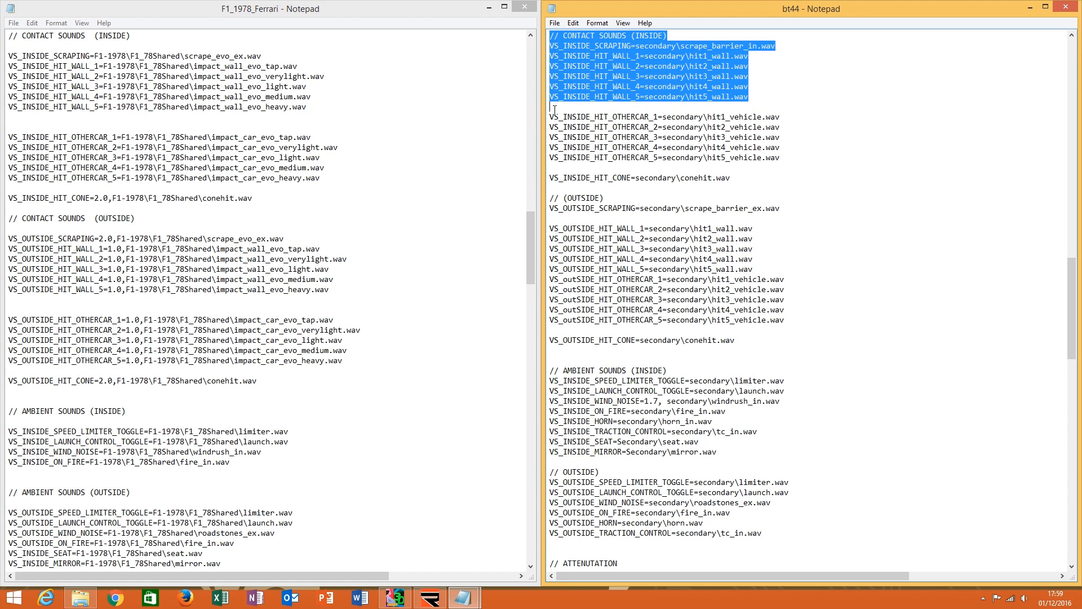
{"action": "left_click", "coordinate": [551, 35]}
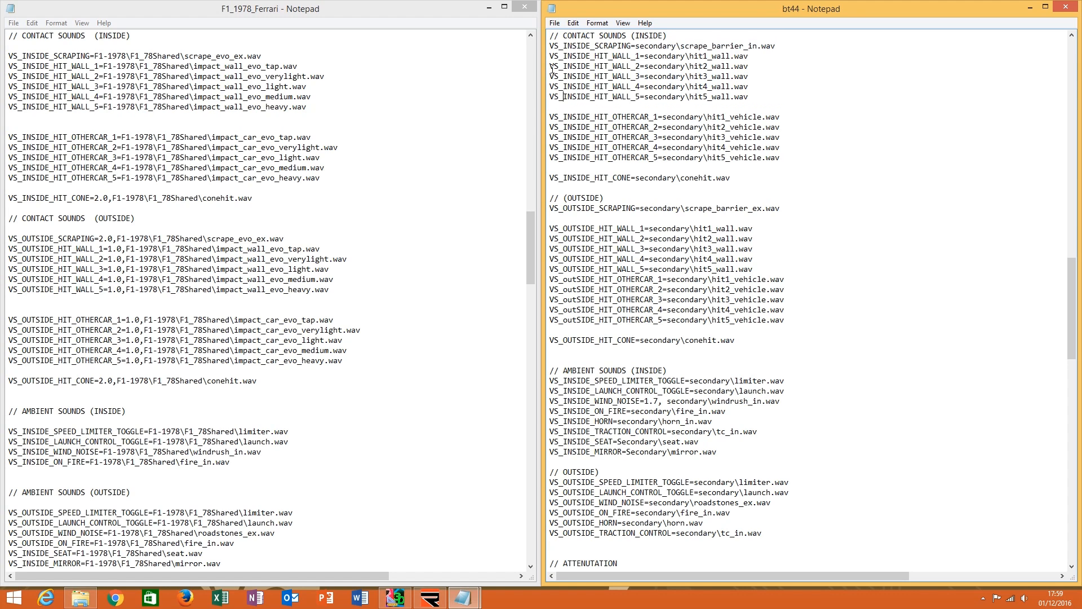
Replace the CONTACT SOUNDS (INSIDE) section in F1_1978_Ferrari with bt44's version, through the VS_INSIDE_HIT_CONE entry.
{"action": "left_click_drag", "start_coordinate": [551, 35], "coordinate": [552, 187]}
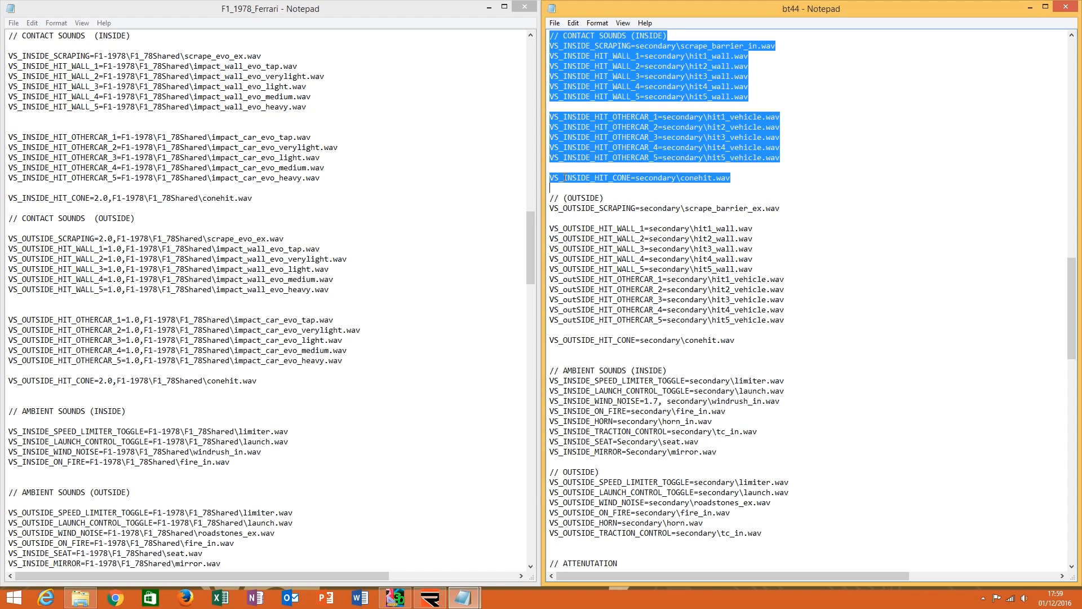
{"action": "right_click", "coordinate": [565, 177]}
{"action": "left_click", "coordinate": [649, 214]}
{"action": "left_click", "coordinate": [30, 210]}
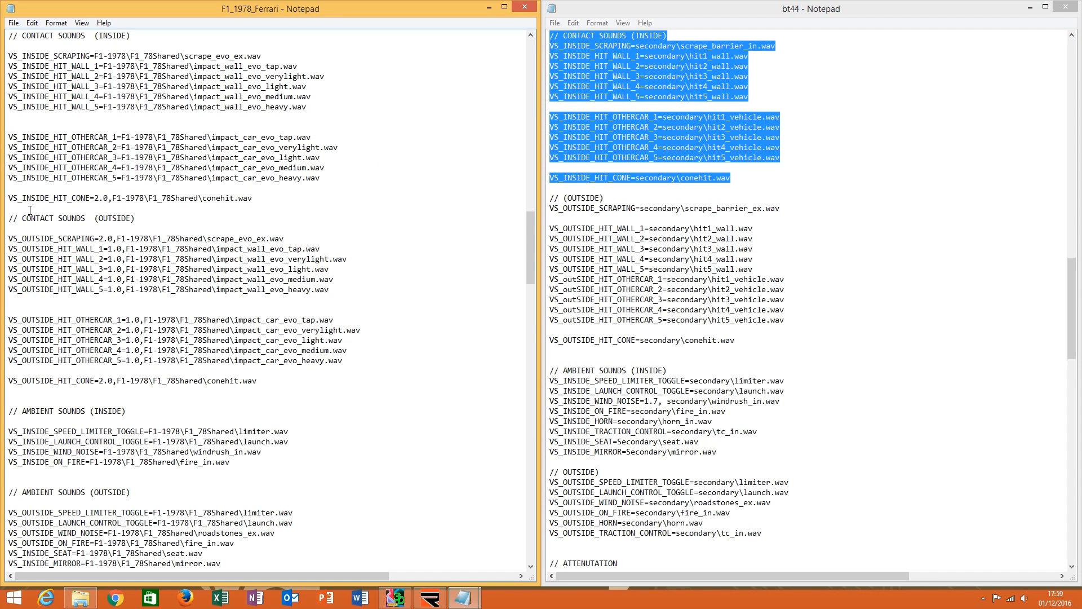
{"action": "left_click_drag", "start_coordinate": [30, 209], "coordinate": [7, 35]}
{"action": "right_click", "coordinate": [46, 82]}
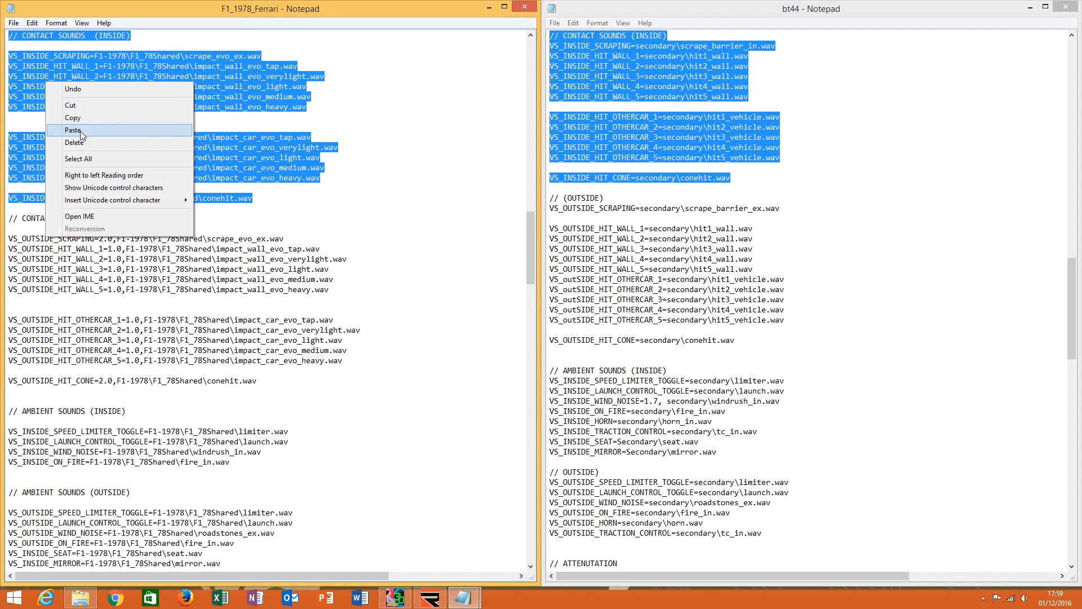
{"action": "left_click", "coordinate": [80, 131]}
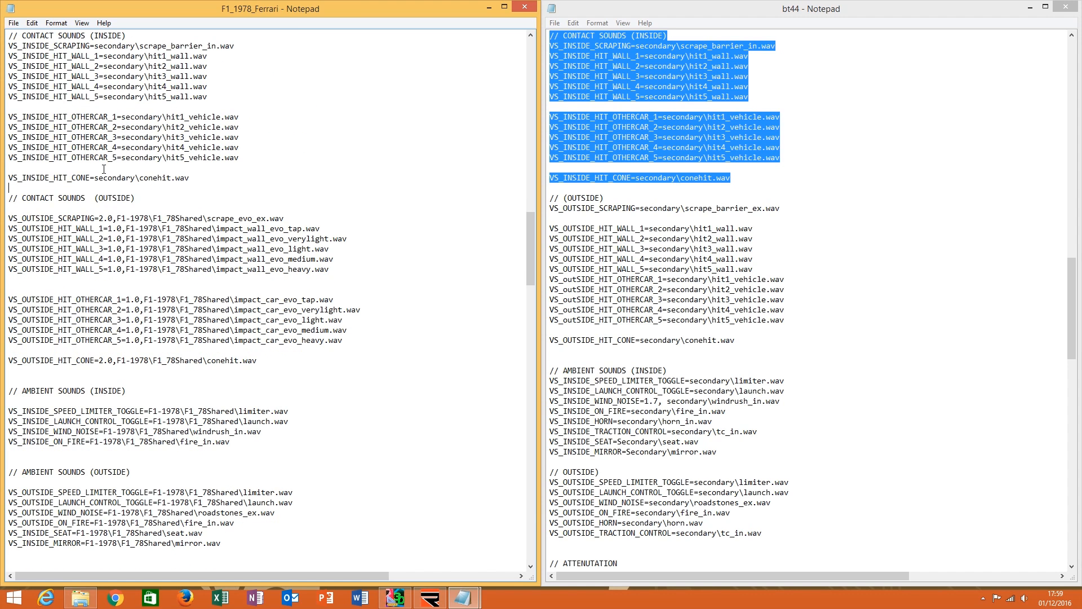
Replace the outside contact sounds and all ambient sounds in F1_1978_Ferrari with bt44's blocks, adding a blank line above // (OUTSIDE).
{"action": "left_click", "coordinate": [660, 187]}
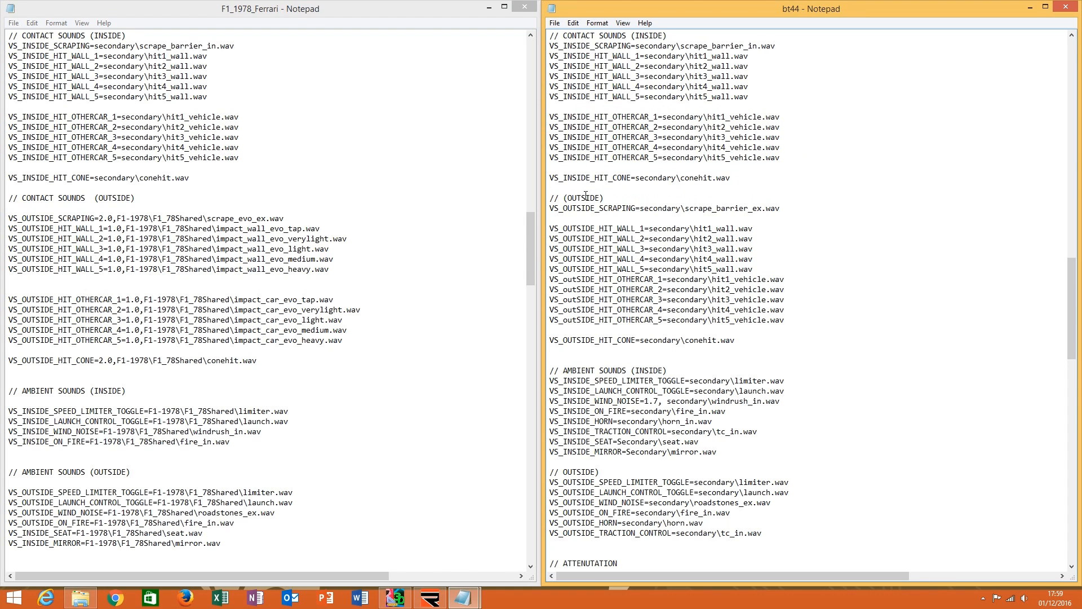
{"action": "left_click_drag", "start_coordinate": [551, 198], "coordinate": [558, 544]}
{"action": "right_click", "coordinate": [570, 510]}
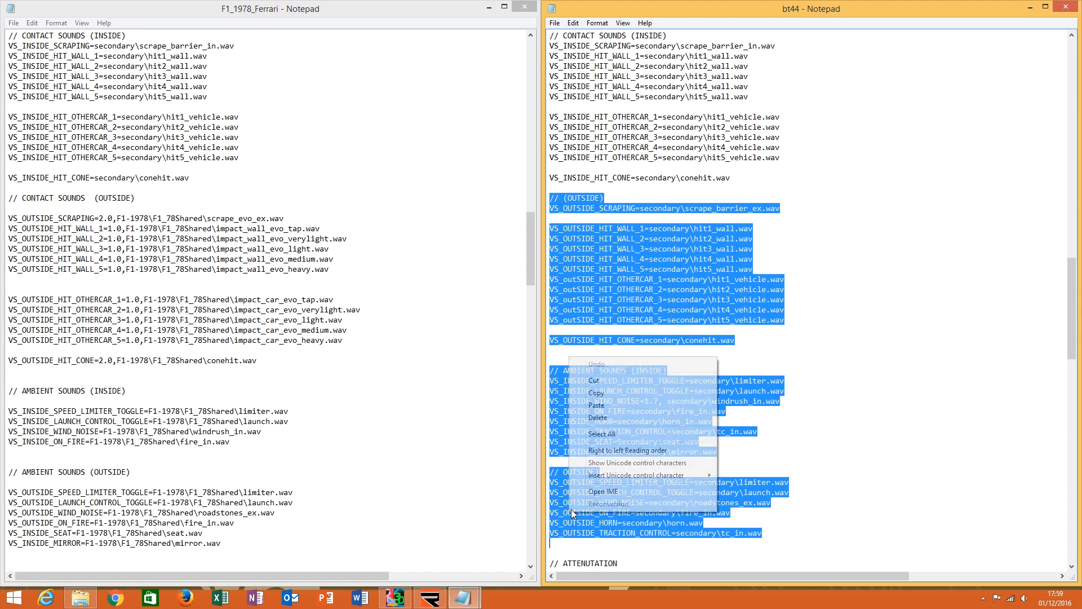
{"action": "left_click", "coordinate": [614, 394]}
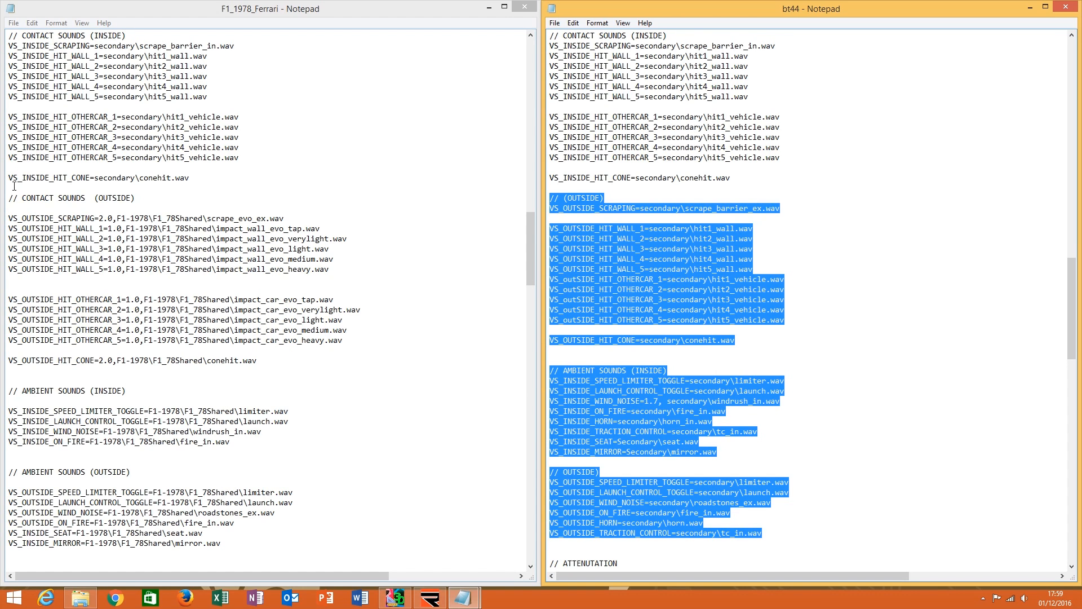
{"action": "left_click_drag", "start_coordinate": [14, 188], "coordinate": [49, 554]}
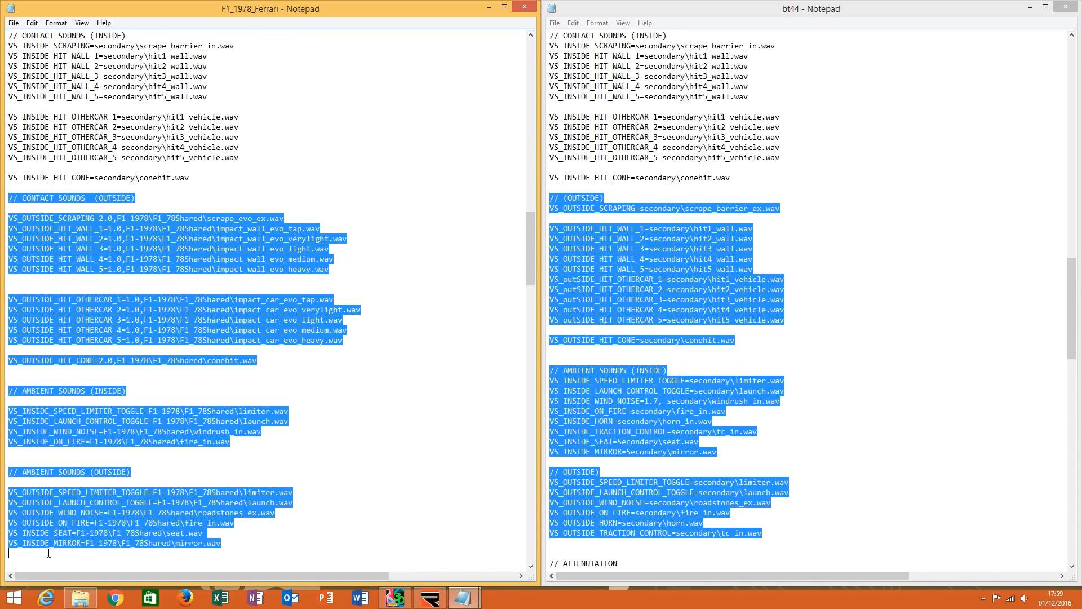
{"action": "right_click", "coordinate": [50, 524]}
{"action": "left_click", "coordinate": [96, 418]}
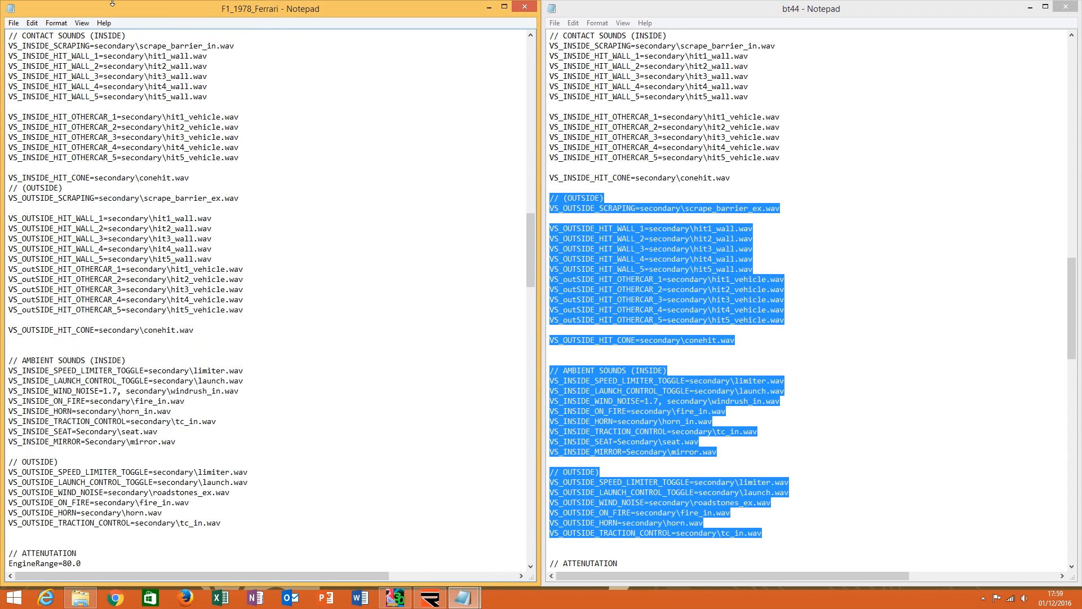
{"action": "left_click", "coordinate": [207, 181]}
{"action": "key", "text": "Return"}
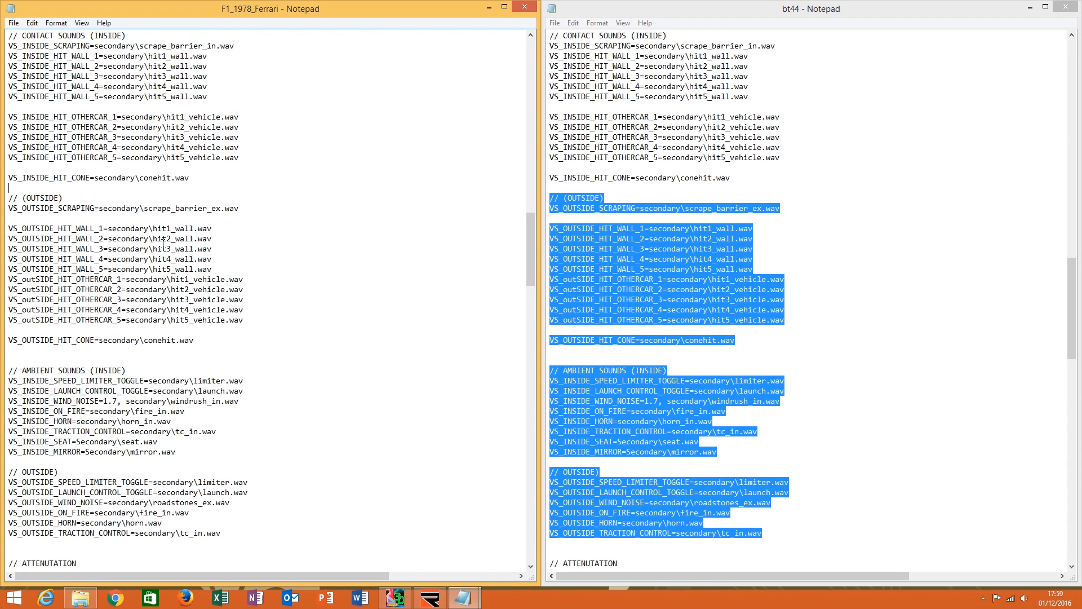
Compare the ATTENUTATION section of F1_1978_Ferrari with bt44's version, covering the Engine, Shift and Other entries.
{"action": "scroll", "coordinate": [163, 243], "scroll_direction": "down", "scroll_amount": 17}
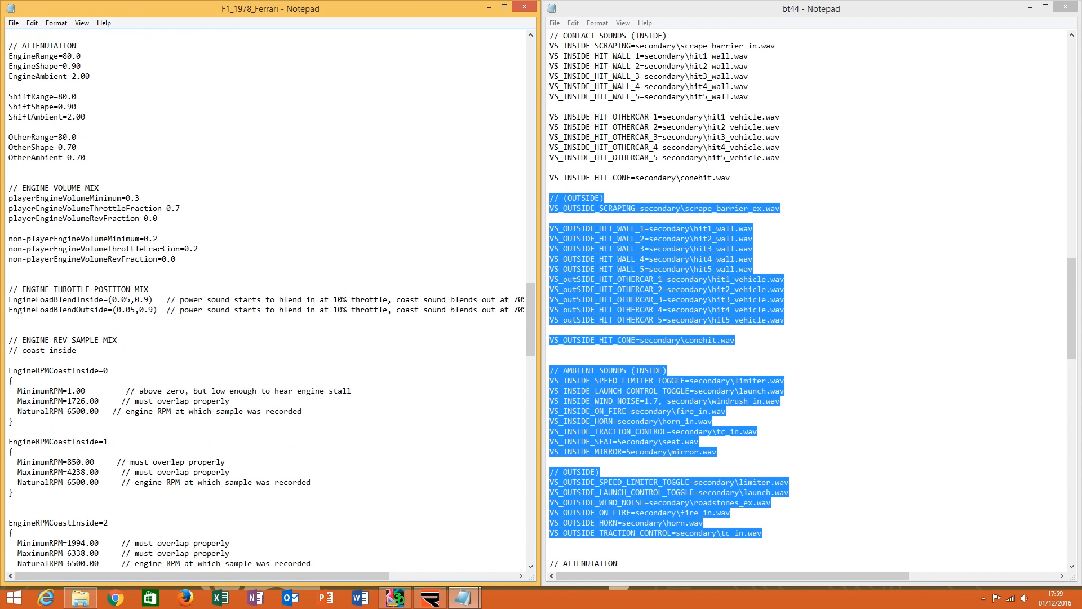
{"action": "left_click", "coordinate": [531, 566]}
{"action": "left_click", "coordinate": [807, 473]}
{"action": "scroll", "coordinate": [806, 474], "scroll_direction": "down", "scroll_amount": 10}
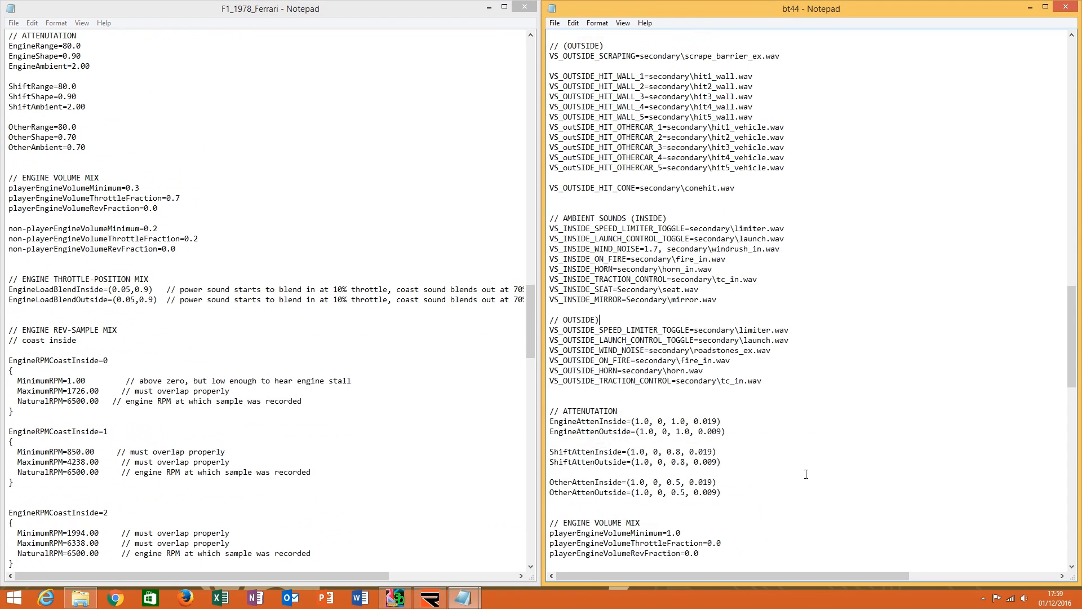
{"action": "scroll", "coordinate": [806, 474], "scroll_direction": "down", "scroll_amount": 7}
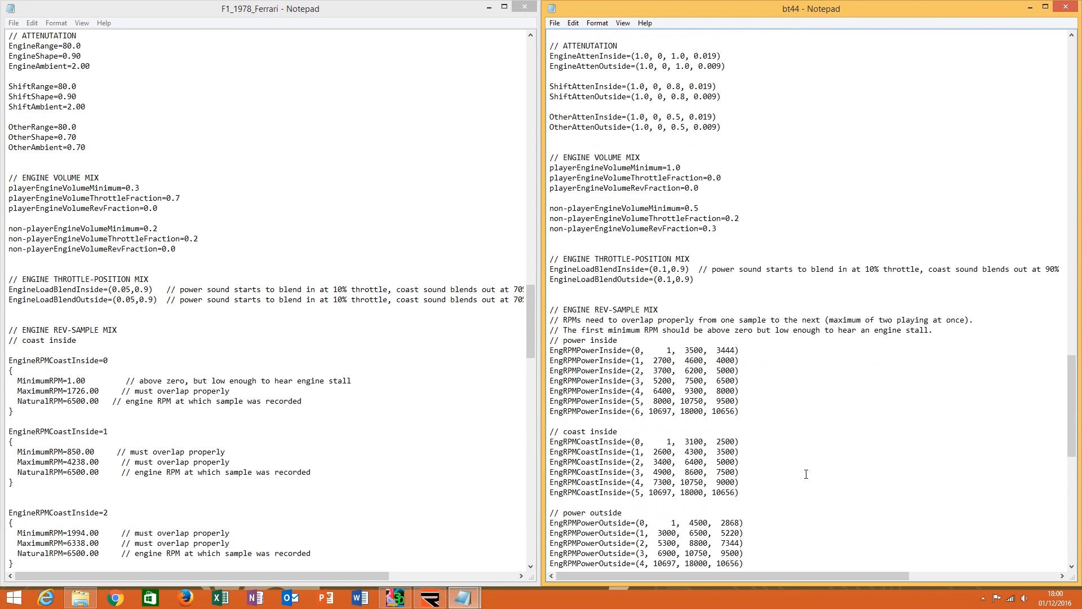
{"action": "left_click", "coordinate": [1071, 566]}
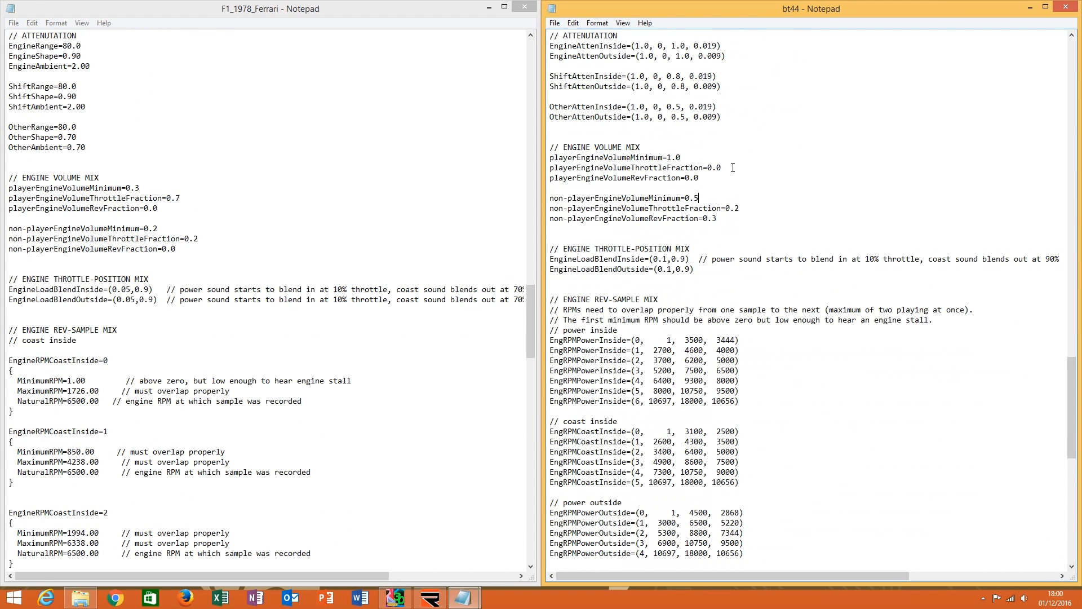
{"action": "left_click_drag", "start_coordinate": [551, 36], "coordinate": [600, 131]}
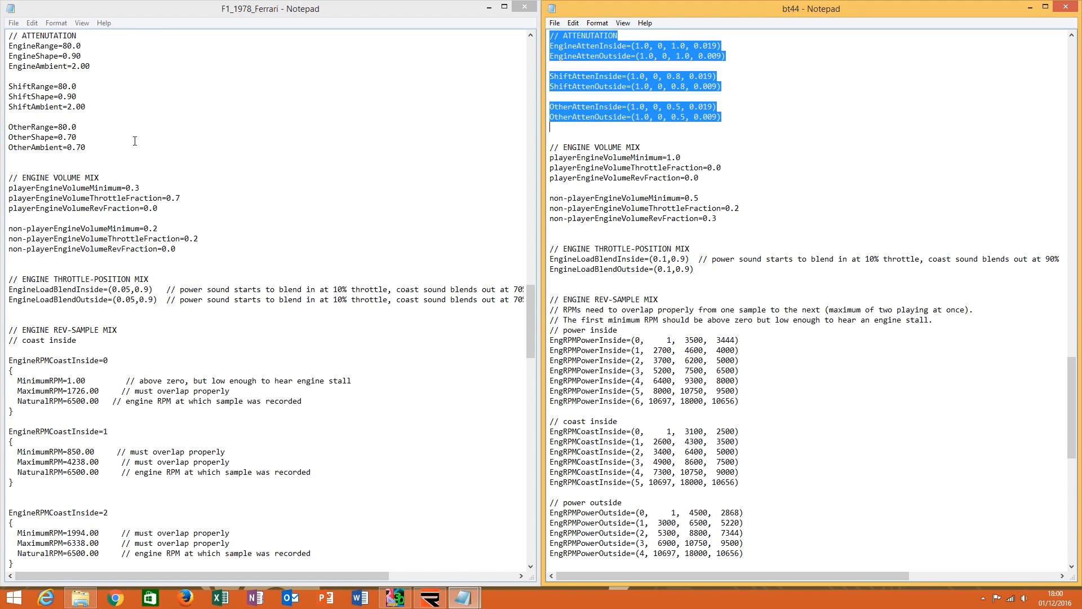
{"action": "left_click_drag", "start_coordinate": [90, 152], "coordinate": [22, 46]}
{"action": "left_click", "coordinate": [129, 218]}
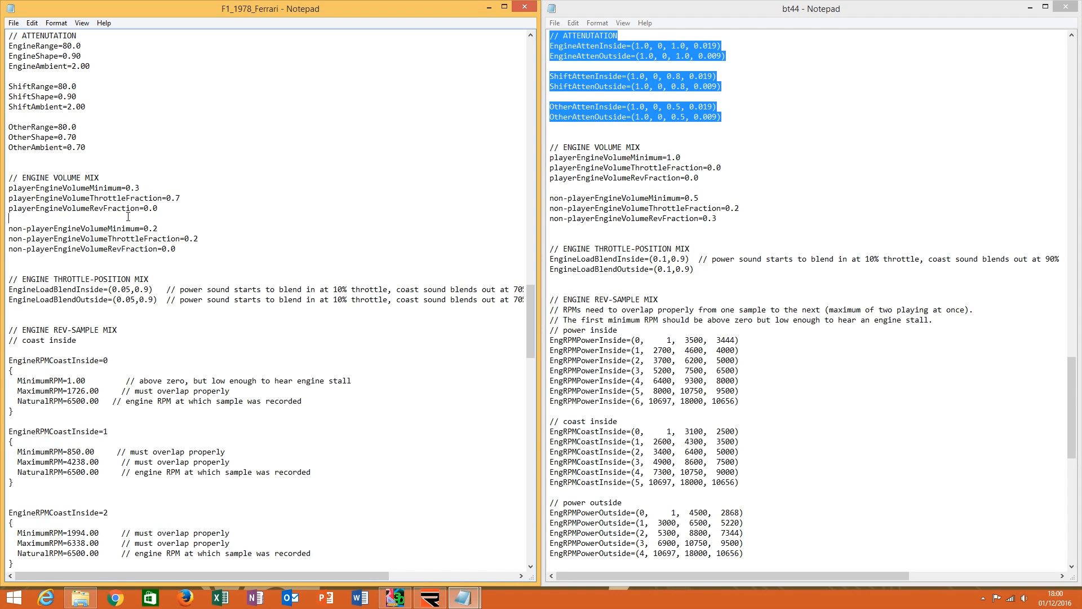
Replace the whole ATTENUTATION section in F1_1978_Ferrari with bt44's block, from the heading through the OtherAttenOutside entry.
{"action": "left_click", "coordinate": [733, 193]}
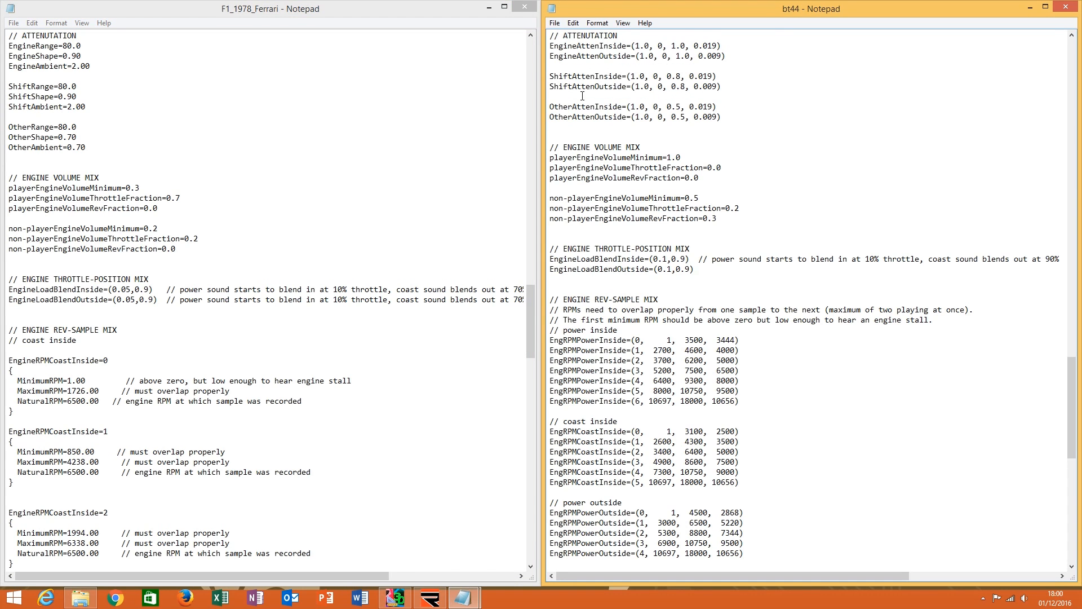
{"action": "left_click_drag", "start_coordinate": [550, 36], "coordinate": [564, 128]}
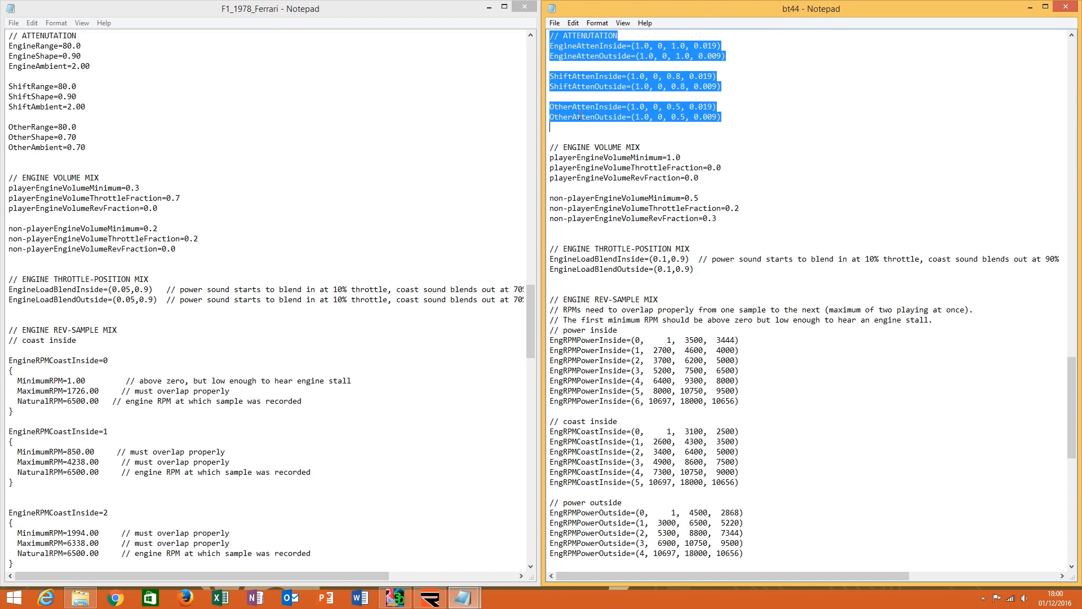
{"action": "right_click", "coordinate": [580, 116]}
{"action": "left_click", "coordinate": [603, 151]}
{"action": "left_click_drag", "start_coordinate": [33, 162], "coordinate": [4, 36]}
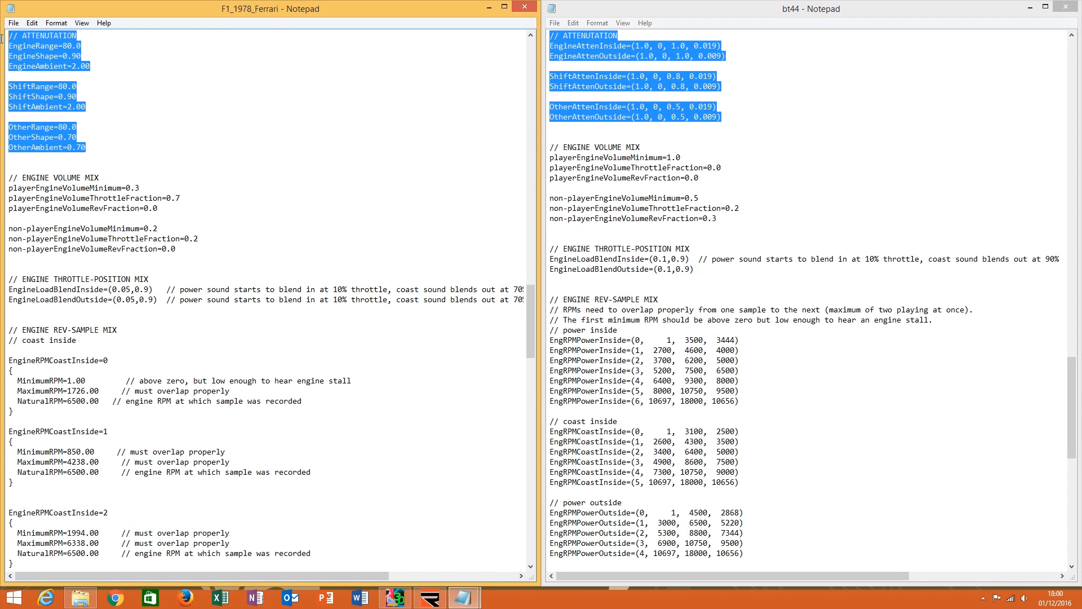
{"action": "right_click", "coordinate": [28, 51]}
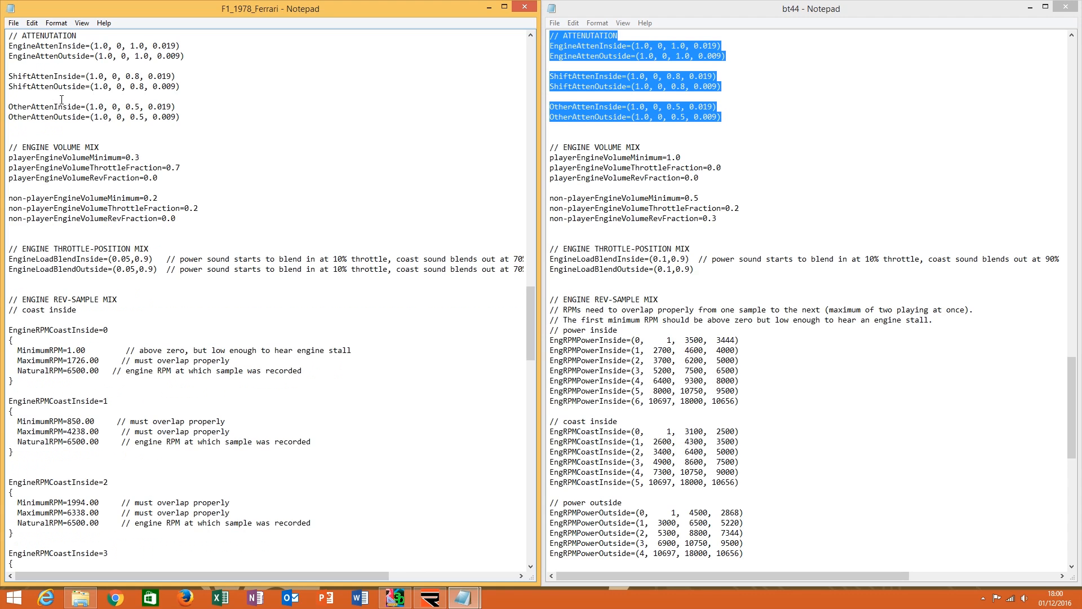
Compare the ENGINE VOLUME MIX and ENGINE THROTTLE-POSITION MIX sections of F1_1978_Ferrari with those in bt44.
{"action": "left_click", "coordinate": [732, 166]}
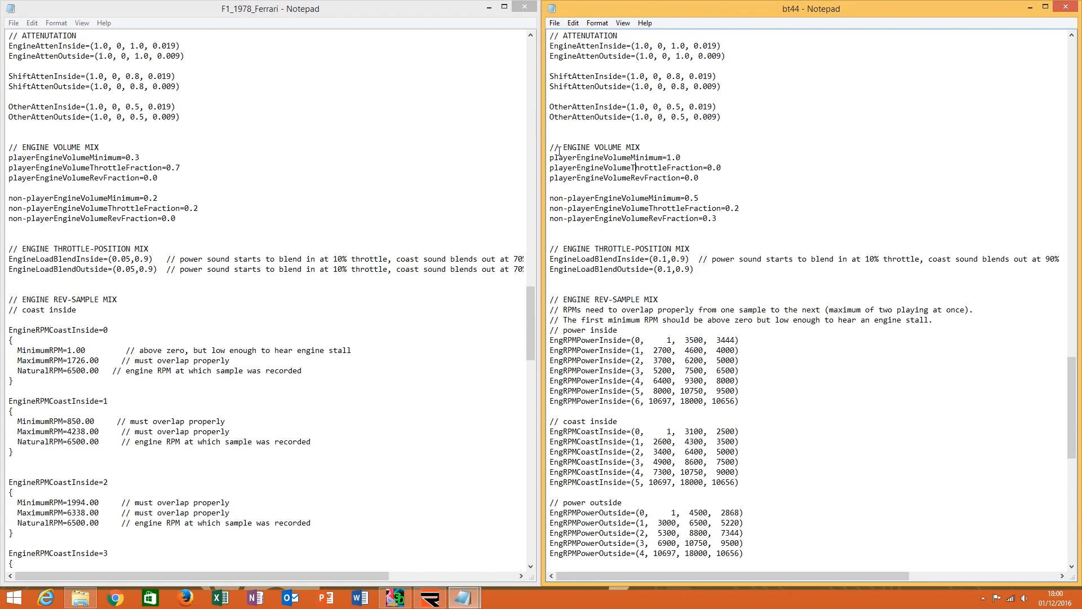
{"action": "left_click_drag", "start_coordinate": [554, 148], "coordinate": [602, 269]}
{"action": "left_click", "coordinate": [603, 290]}
{"action": "left_click", "coordinate": [160, 270]}
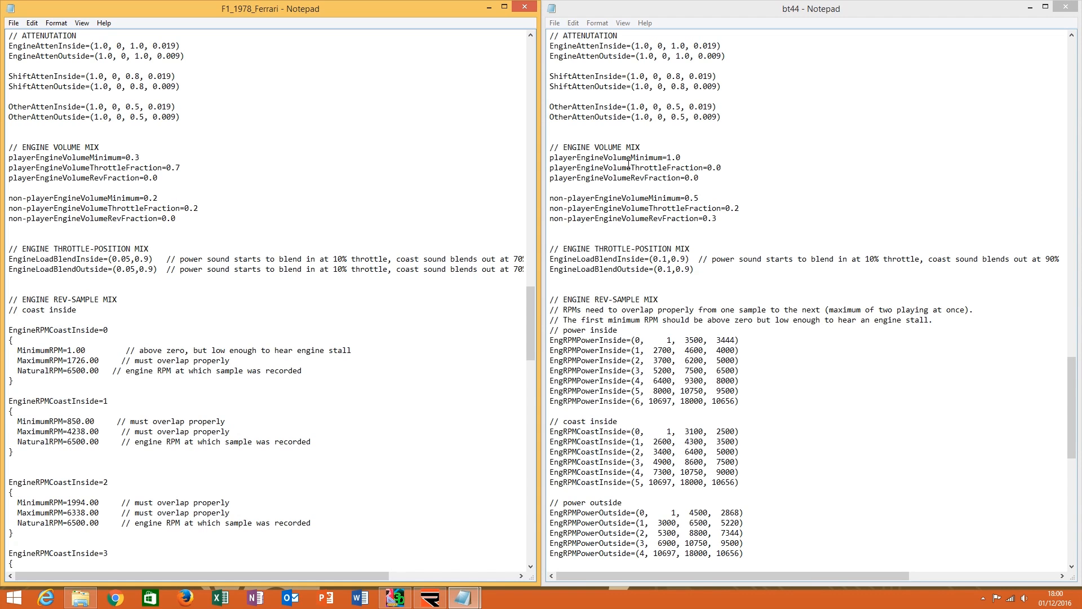
{"action": "left_click_drag", "start_coordinate": [113, 158], "coordinate": [140, 179]}
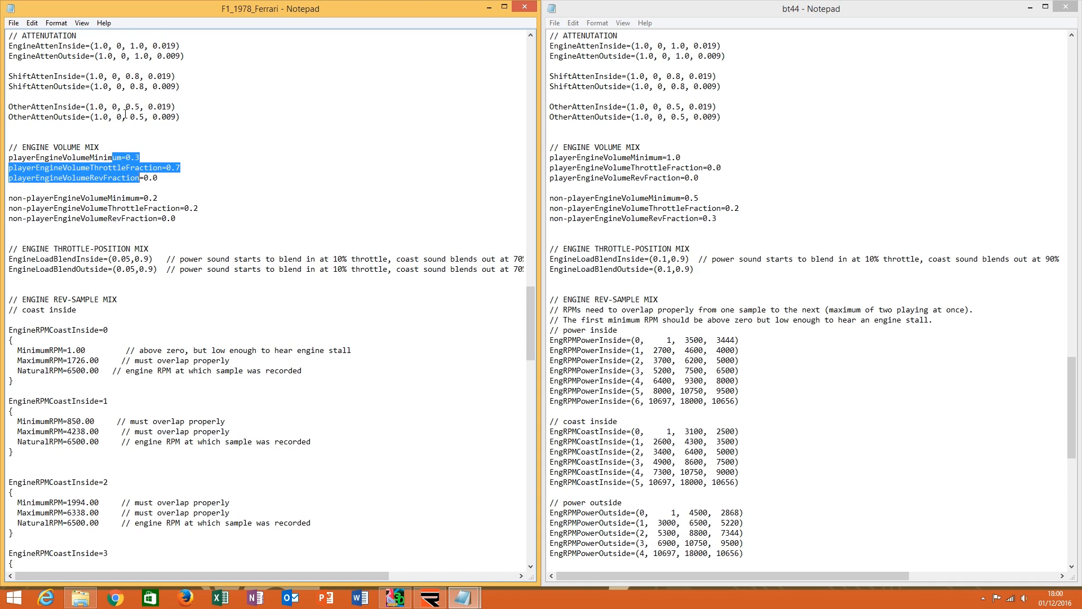
{"action": "left_click", "coordinate": [127, 165]}
{"action": "left_click_drag", "start_coordinate": [51, 40], "coordinate": [181, 119]}
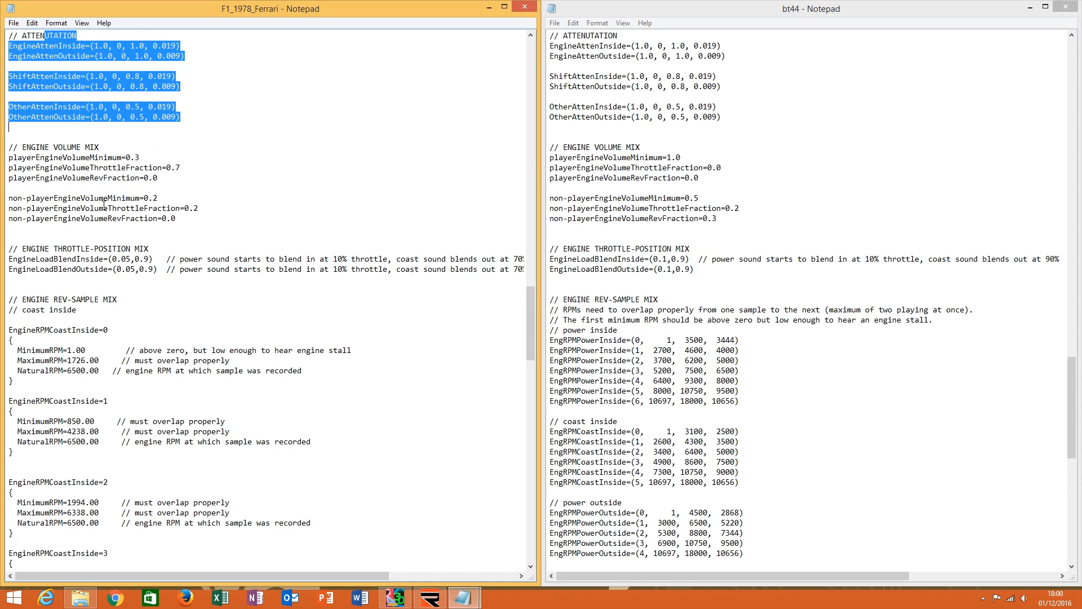
{"action": "left_click_drag", "start_coordinate": [54, 157], "coordinate": [94, 210]}
{"action": "left_click", "coordinate": [97, 218]}
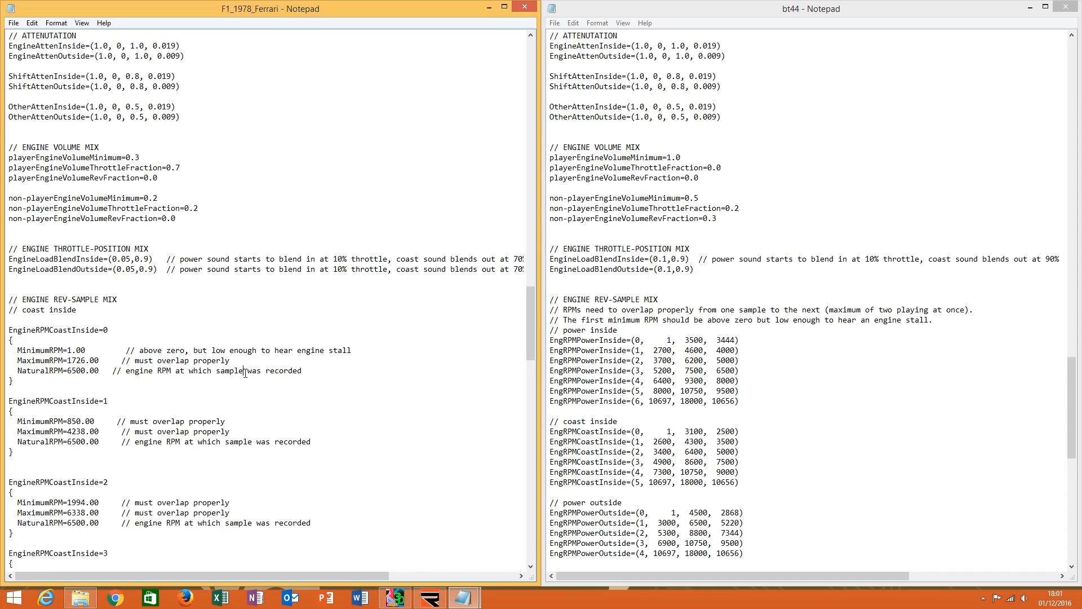
Line up both files at ENGINE THROTTLE-POSITION MIX and compare how their ENGINE REV-SAMPLE MIX sections are laid out.
{"action": "scroll", "coordinate": [245, 373], "scroll_direction": "down", "scroll_amount": 3}
{"action": "left_click", "coordinate": [744, 400]}
{"action": "scroll", "coordinate": [744, 400], "scroll_direction": "down", "scroll_amount": 19}
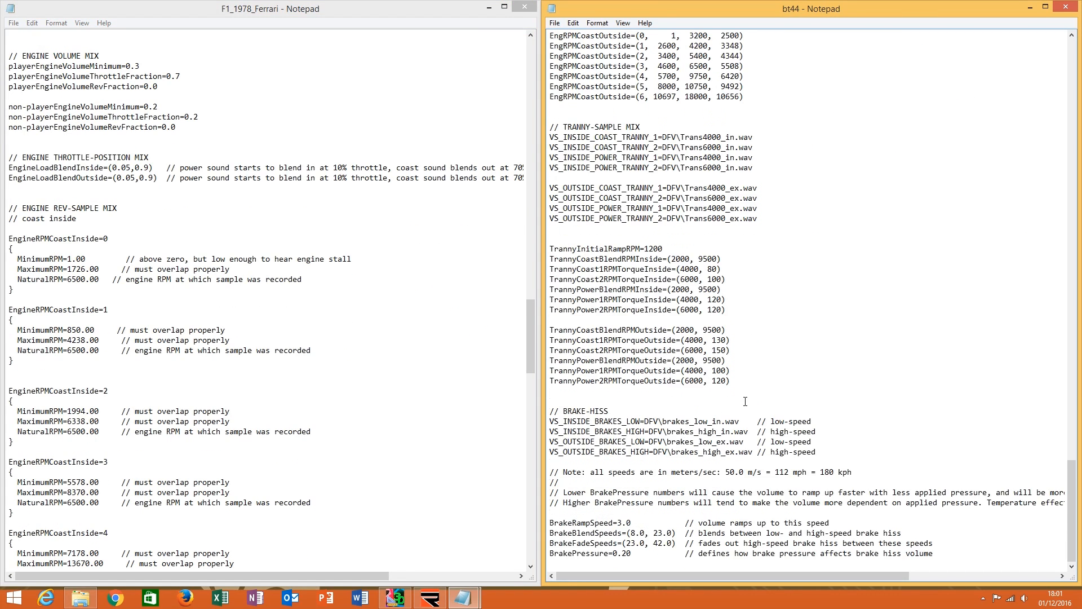
{"action": "scroll", "coordinate": [746, 401], "scroll_direction": "up", "scroll_amount": 11}
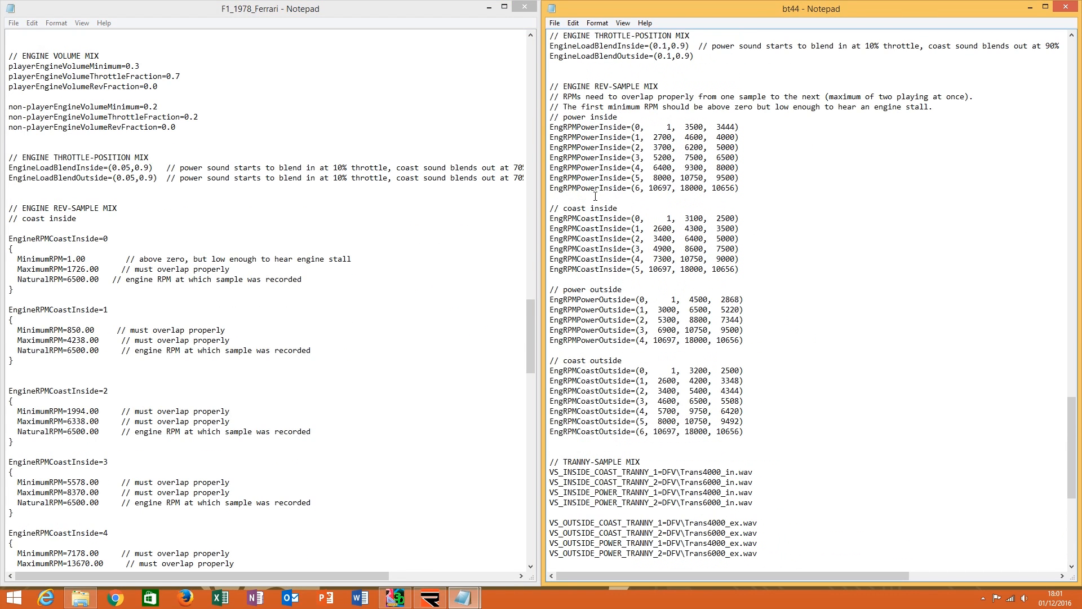
{"action": "left_click", "coordinate": [277, 340]}
{"action": "scroll", "coordinate": [277, 339], "scroll_direction": "down", "scroll_amount": 2}
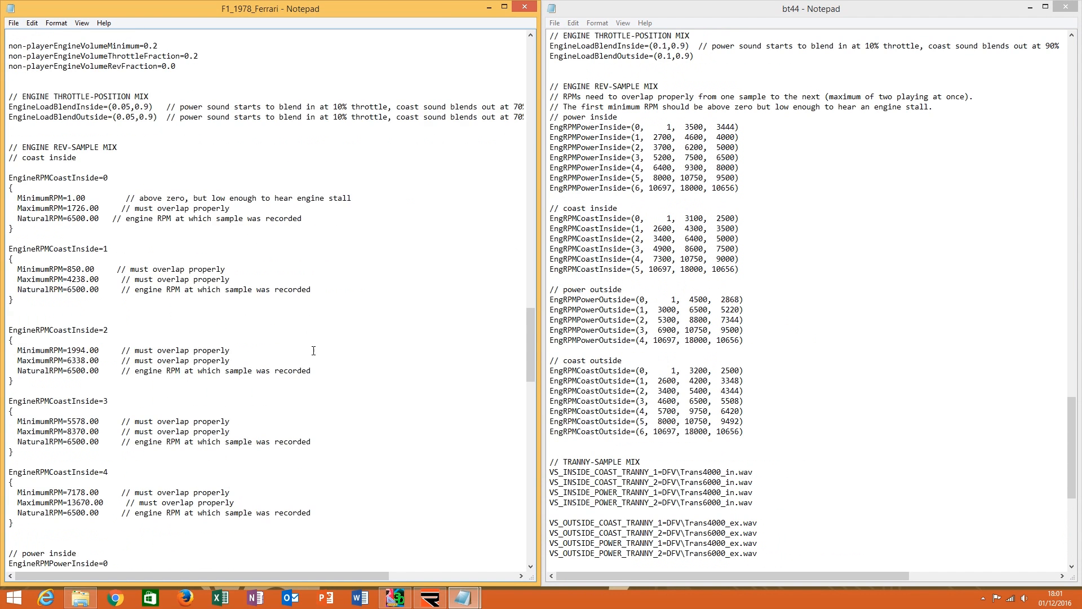
{"action": "scroll", "coordinate": [313, 350], "scroll_direction": "down", "scroll_amount": 4}
{"action": "scroll", "coordinate": [169, 283], "scroll_direction": "up", "scroll_amount": 5}
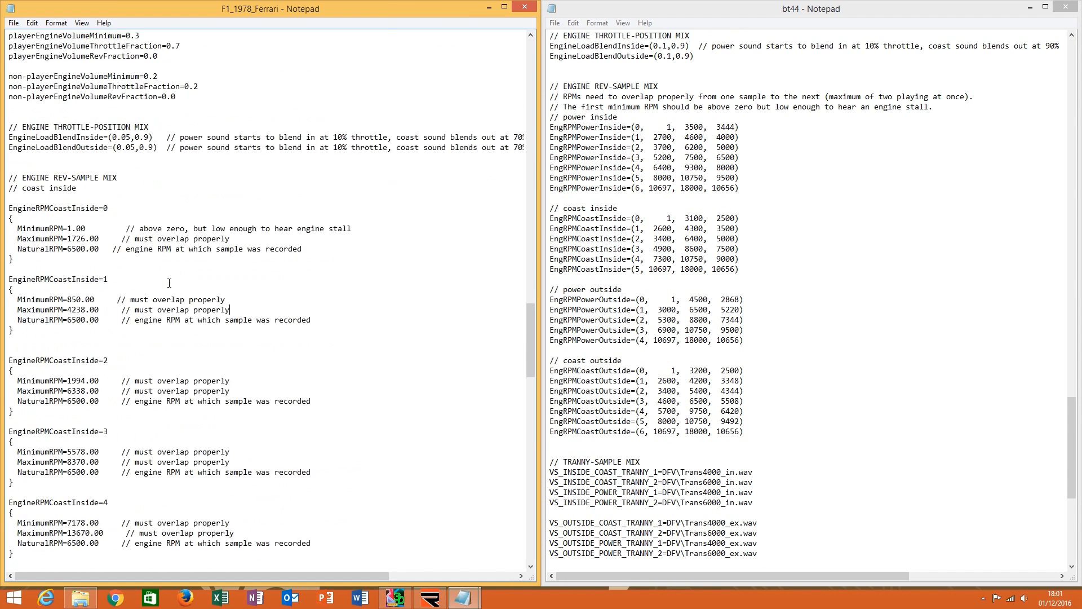
{"action": "scroll", "coordinate": [169, 283], "scroll_direction": "down", "scroll_amount": 4}
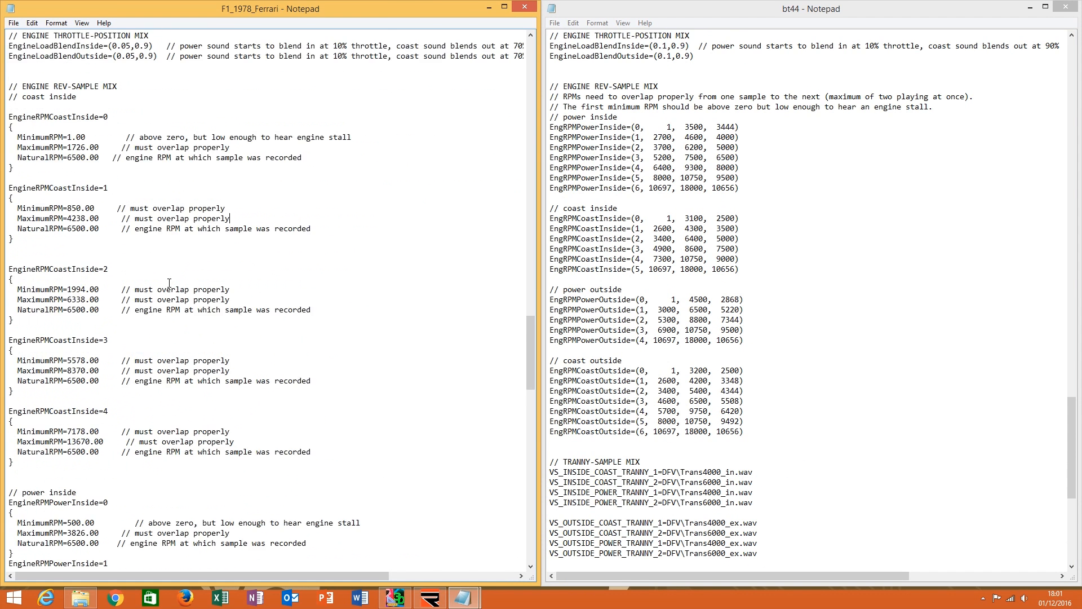
{"action": "left_click", "coordinate": [530, 566]}
{"action": "left_click", "coordinate": [531, 566]}
{"action": "left_click", "coordinate": [756, 218]}
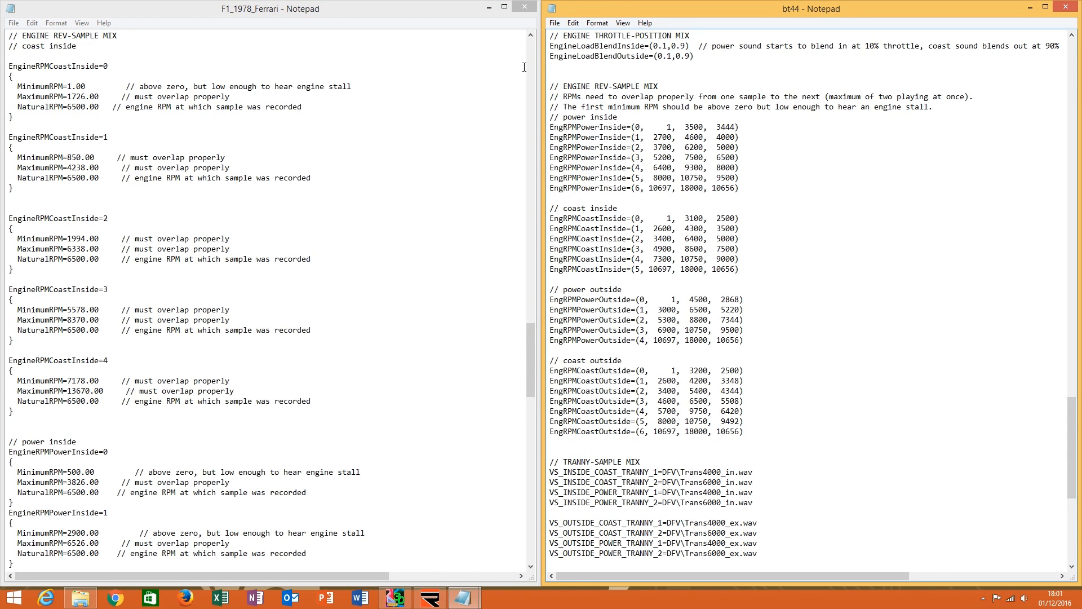
{"action": "left_click", "coordinate": [532, 37]}
{"action": "left_click", "coordinate": [532, 37]}
{"action": "left_click", "coordinate": [532, 38]}
{"action": "left_click", "coordinate": [532, 37]}
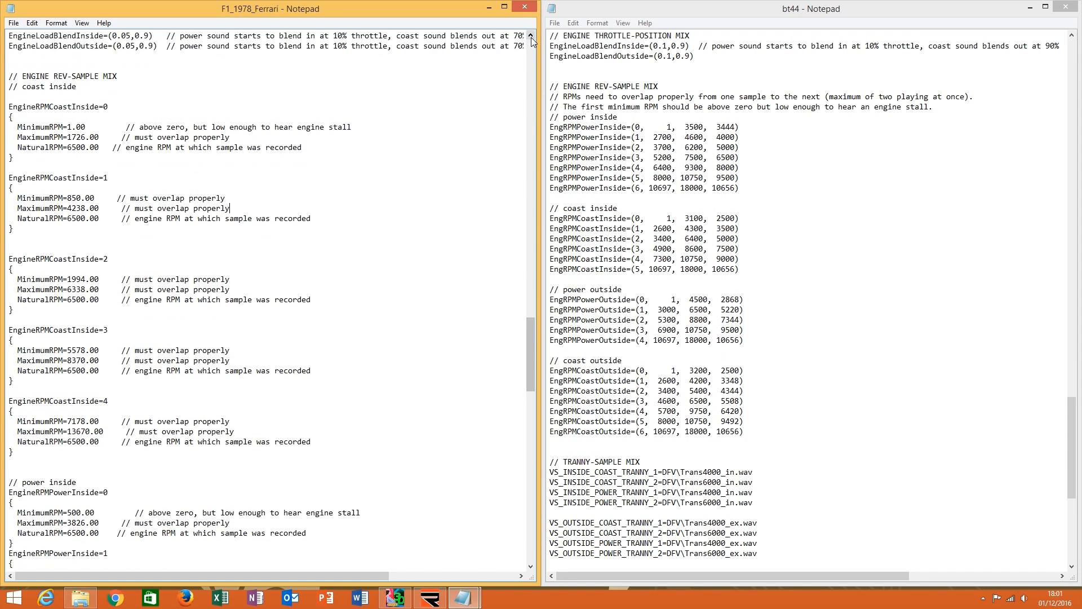
{"action": "left_click", "coordinate": [533, 37]}
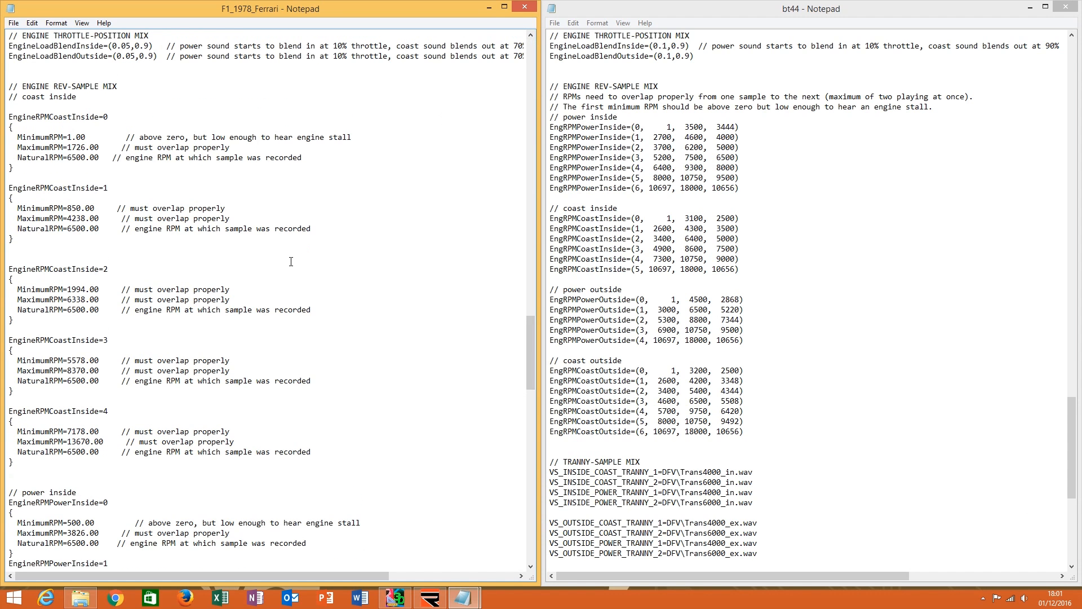
Review the remaining power and coast RPM blocks in F1_1978_Ferrari down to BRAKE HISS, alongside bt44's outside RPM entries.
{"action": "scroll", "coordinate": [292, 260], "scroll_direction": "down", "scroll_amount": 5}
{"action": "scroll", "coordinate": [292, 260], "scroll_direction": "down", "scroll_amount": 20}
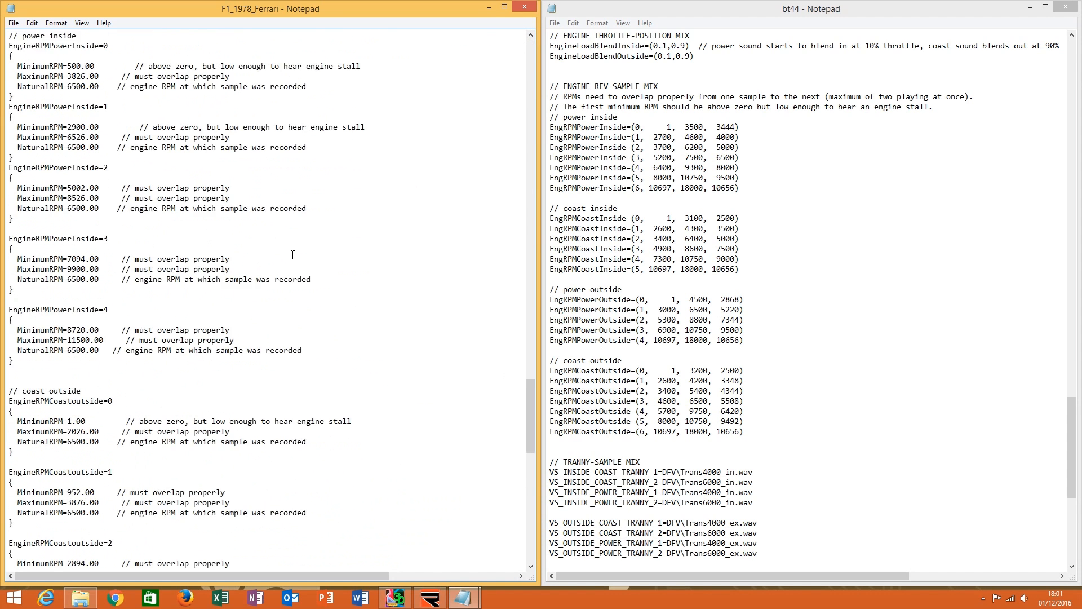
{"action": "scroll", "coordinate": [293, 255], "scroll_direction": "down", "scroll_amount": 16}
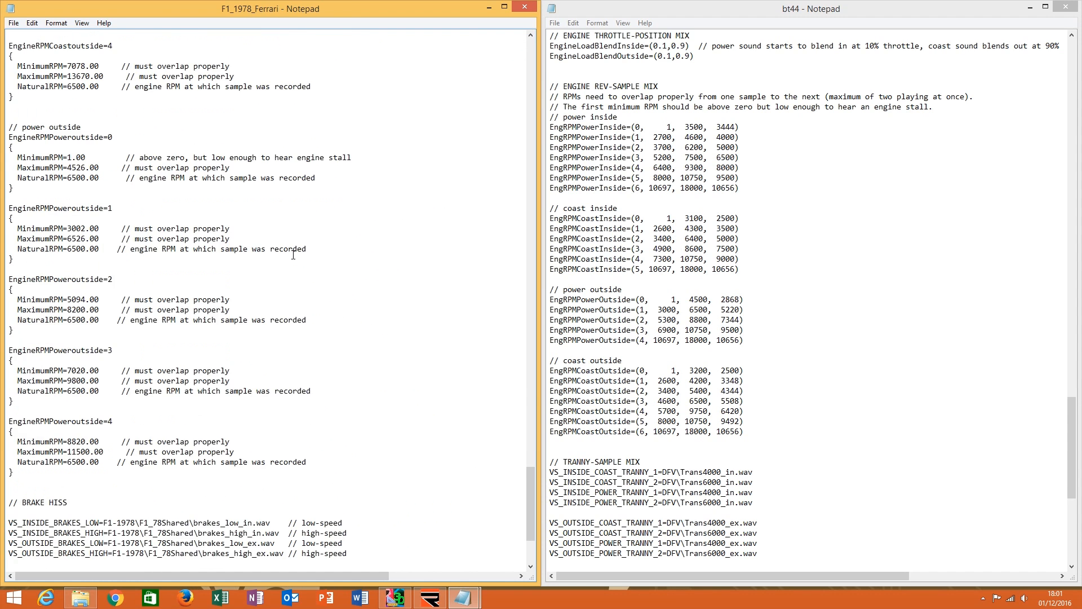
{"action": "left_click", "coordinate": [906, 276]}
{"action": "scroll", "coordinate": [907, 275], "scroll_direction": "down", "scroll_amount": 6}
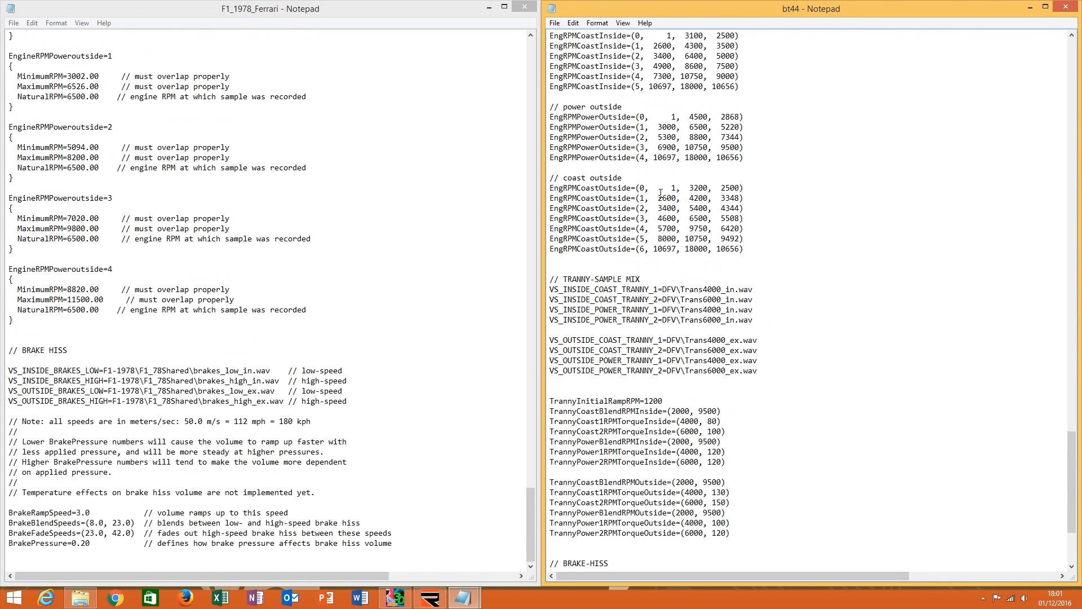
Review bt44's ENGINE REV-SAMPLE MIX comments and RPM lists, continuing through TRANNY-SAMPLE MIX to the BRAKE-HISS section.
{"action": "left_click_drag", "start_coordinate": [680, 235], "coordinate": [551, 116]}
{"action": "left_click", "coordinate": [628, 171]}
{"action": "scroll", "coordinate": [637, 186], "scroll_direction": "up", "scroll_amount": 3}
{"action": "scroll", "coordinate": [621, 183], "scroll_direction": "up", "scroll_amount": 4}
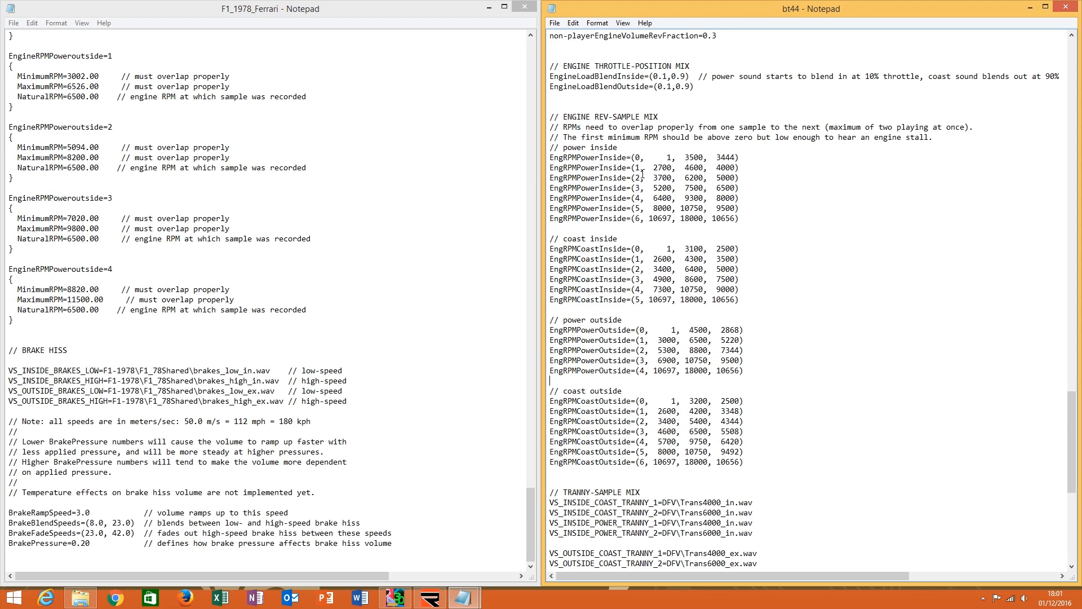
{"action": "left_click_drag", "start_coordinate": [558, 119], "coordinate": [576, 147]}
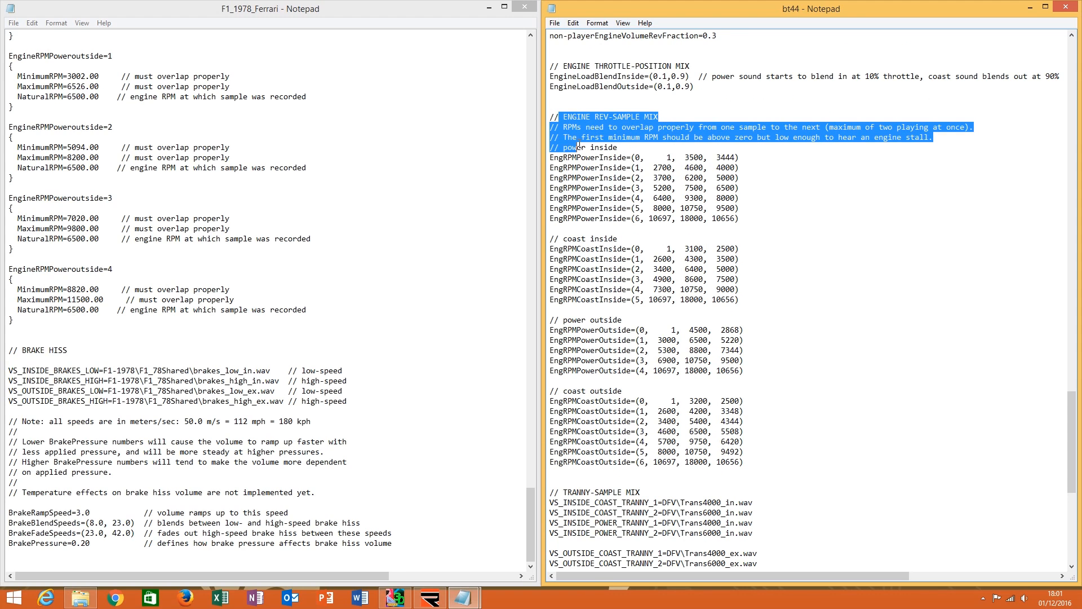
{"action": "left_click", "coordinate": [576, 147]}
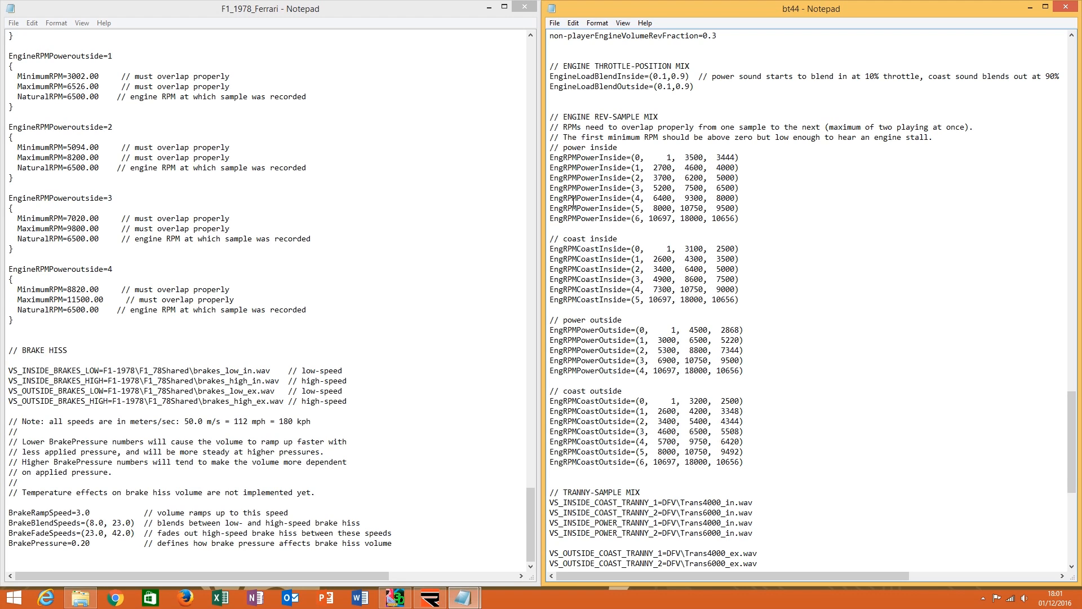
{"action": "scroll", "coordinate": [689, 276], "scroll_direction": "down", "scroll_amount": 2}
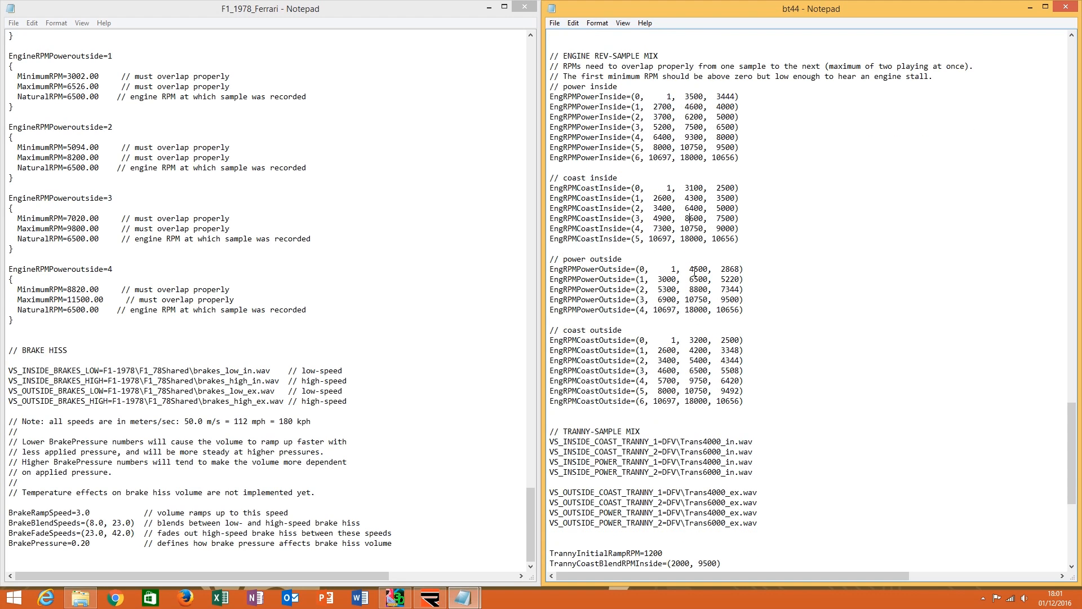
{"action": "scroll", "coordinate": [694, 273], "scroll_direction": "down", "scroll_amount": 8}
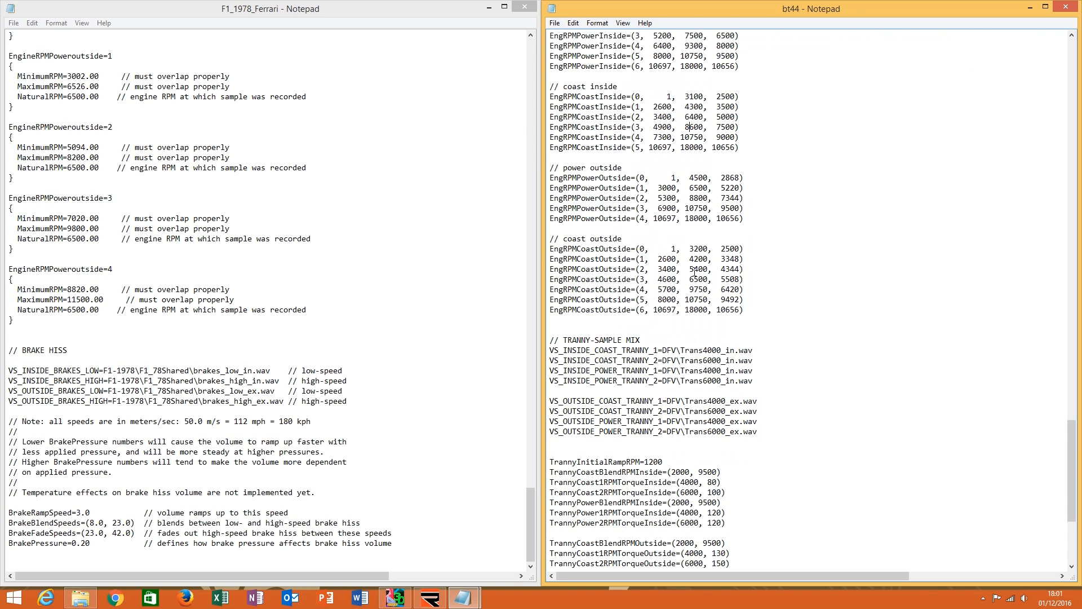
{"action": "scroll", "coordinate": [695, 273], "scroll_direction": "down", "scroll_amount": 2}
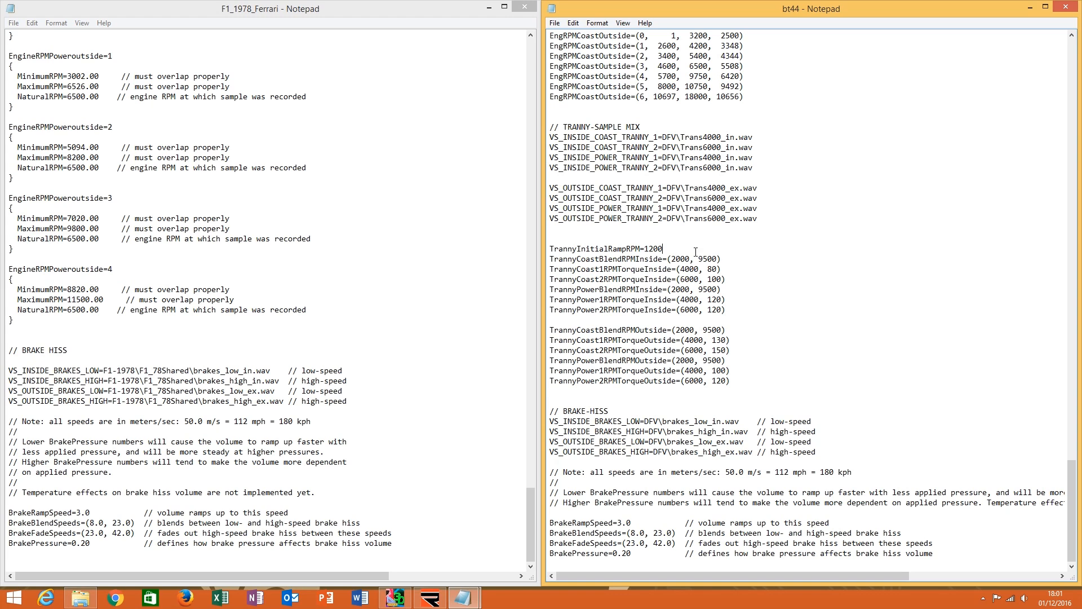
Look through F1_1978_Ferrari's RPM blocks and volume sections for a counterpart to bt44's TRANNY-SAMPLE MIX section.
{"action": "left_click", "coordinate": [324, 369]}
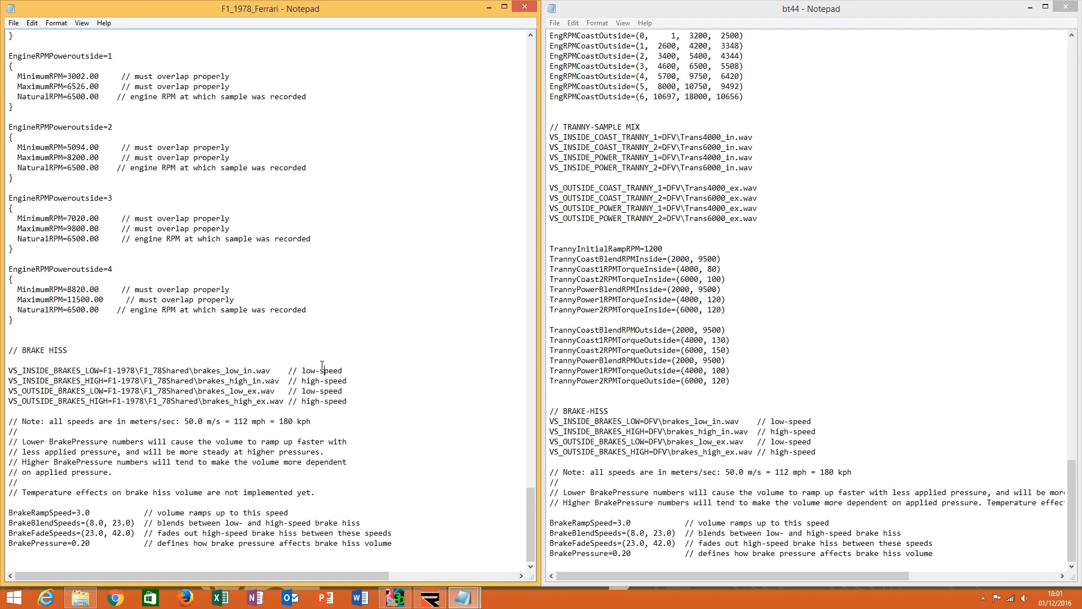
{"action": "scroll", "coordinate": [322, 365], "scroll_direction": "up", "scroll_amount": 7}
{"action": "scroll", "coordinate": [322, 365], "scroll_direction": "down", "scroll_amount": 7}
{"action": "left_click", "coordinate": [705, 228]}
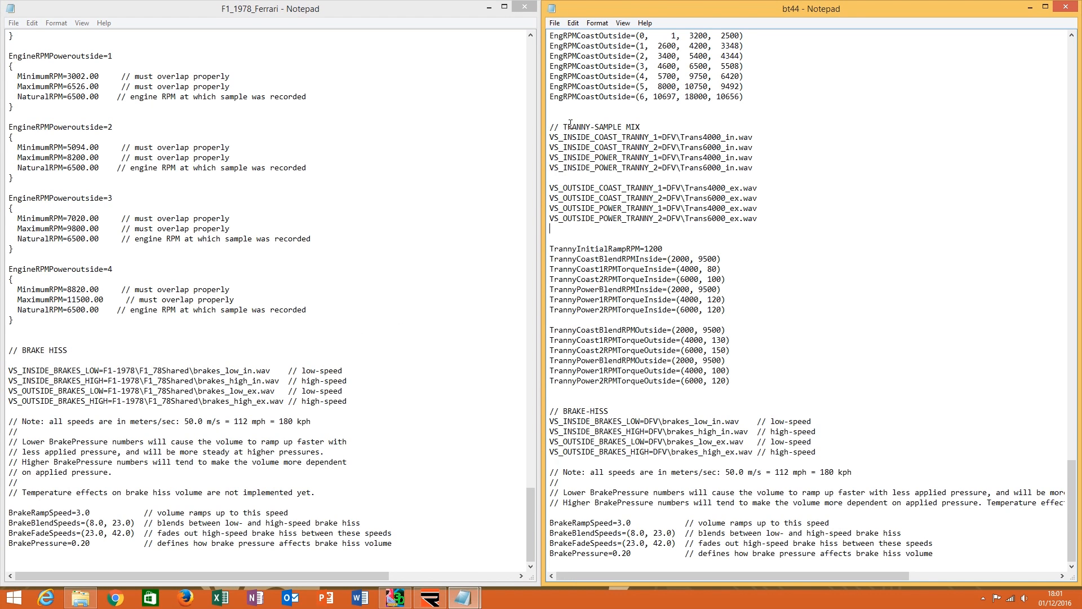
{"action": "left_click_drag", "start_coordinate": [568, 126], "coordinate": [630, 126]}
{"action": "left_click", "coordinate": [125, 372]}
{"action": "scroll", "coordinate": [125, 383], "scroll_direction": "up", "scroll_amount": 5}
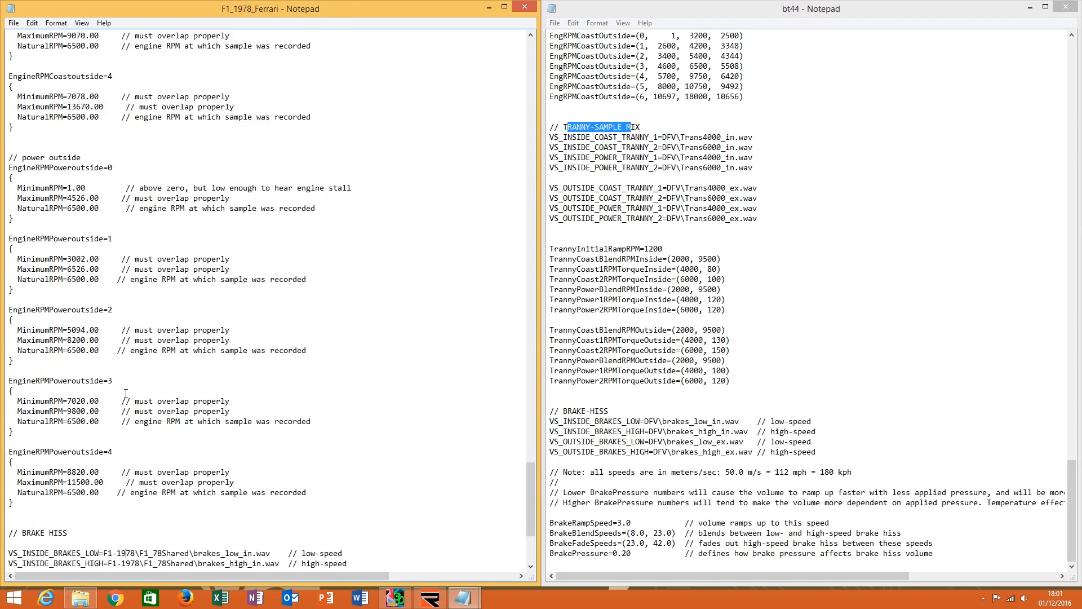
{"action": "scroll", "coordinate": [124, 390], "scroll_direction": "down", "scroll_amount": 5}
{"action": "scroll", "coordinate": [124, 390], "scroll_direction": "up", "scroll_amount": 15}
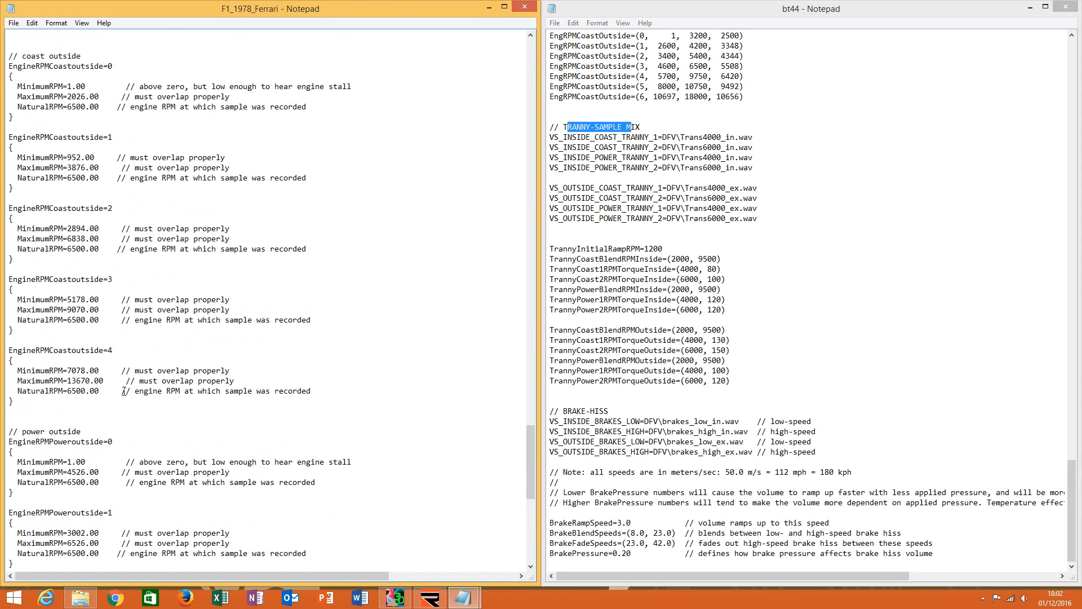
{"action": "scroll", "coordinate": [124, 391], "scroll_direction": "up", "scroll_amount": 8}
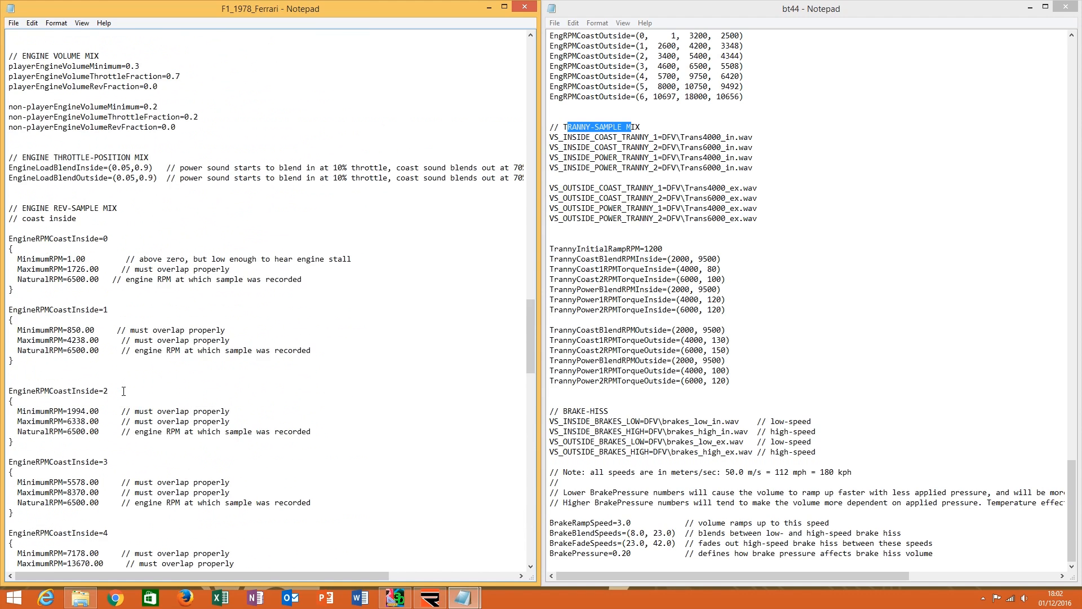
{"action": "scroll", "coordinate": [124, 392], "scroll_direction": "down", "scroll_amount": 20}
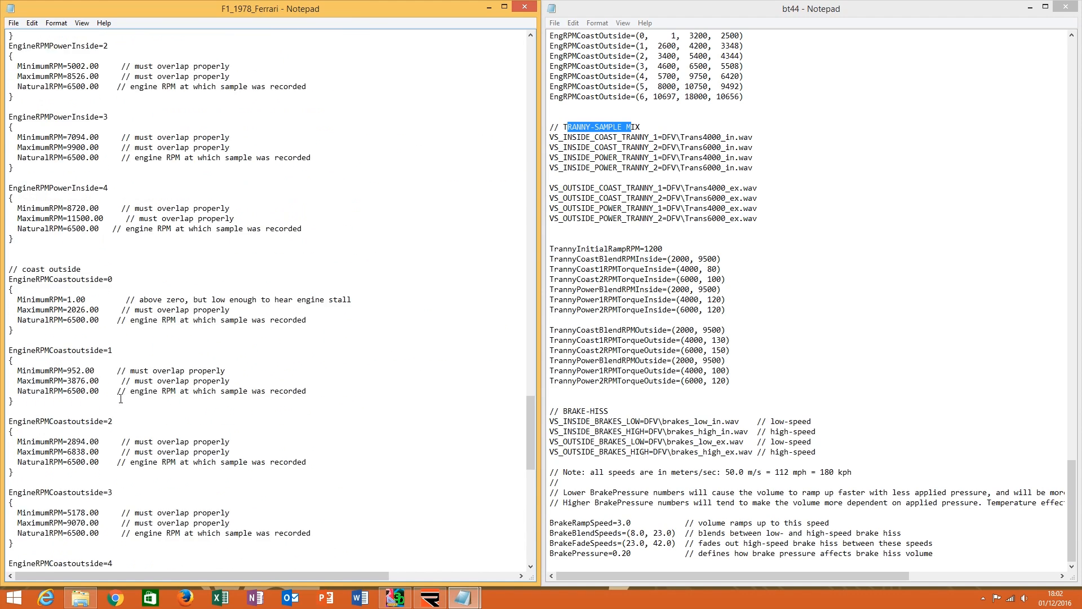
{"action": "scroll", "coordinate": [121, 399], "scroll_direction": "down", "scroll_amount": 7}
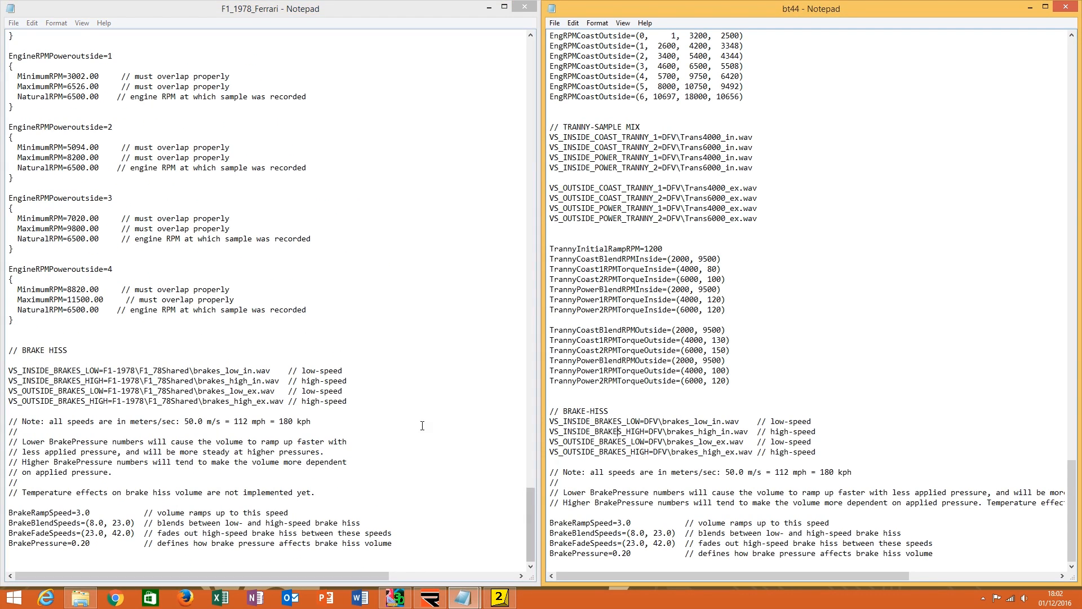
Copy the folder name Ferrari_312T2_Sounds from the VS_INSIDE_SHIFT_UP_1 line in F1_1978_Ferrari.
{"action": "left_click", "coordinate": [194, 370]}
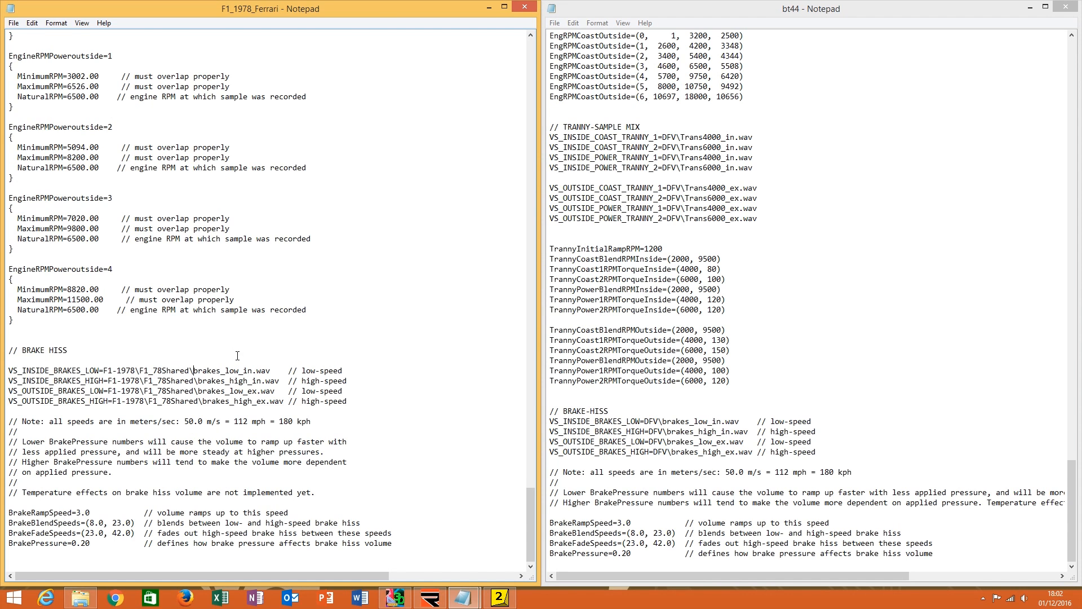
{"action": "scroll", "coordinate": [238, 356], "scroll_direction": "up", "scroll_amount": 20}
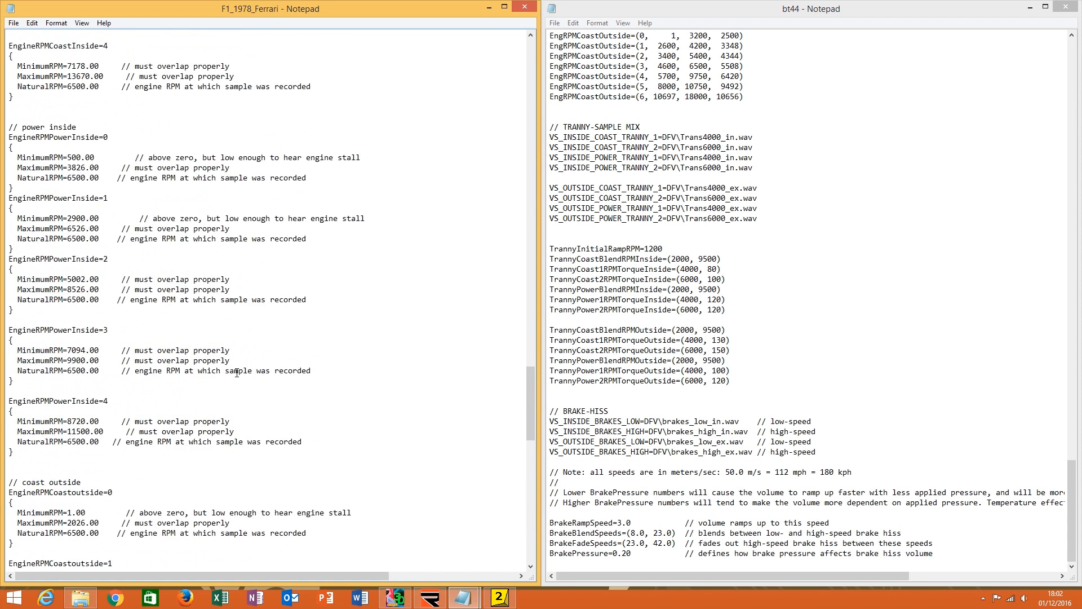
{"action": "scroll", "coordinate": [235, 373], "scroll_direction": "up", "scroll_amount": 20}
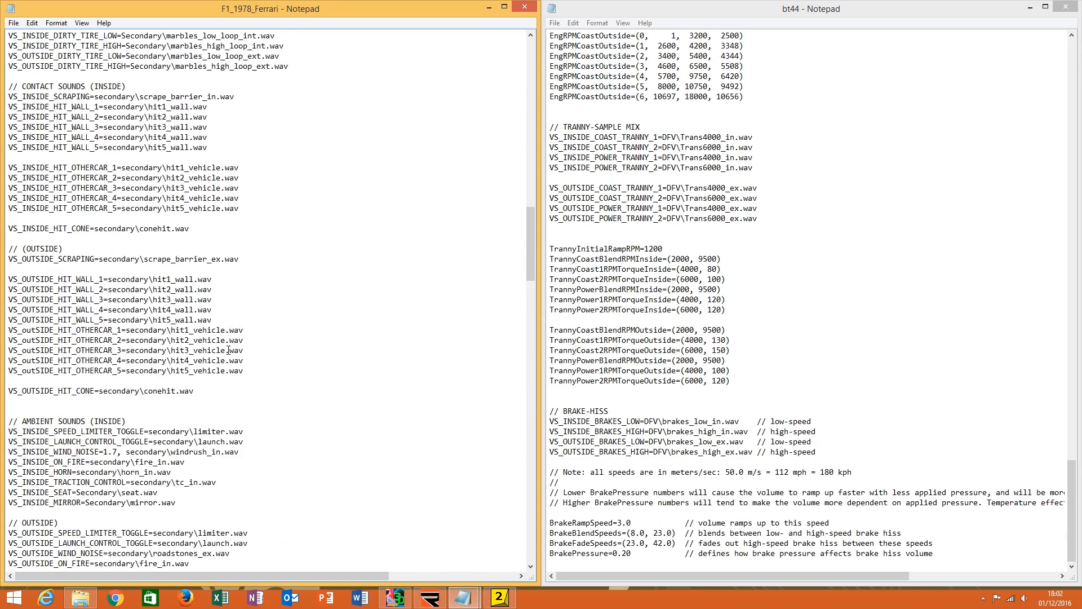
{"action": "scroll", "coordinate": [184, 282], "scroll_direction": "up", "scroll_amount": 14}
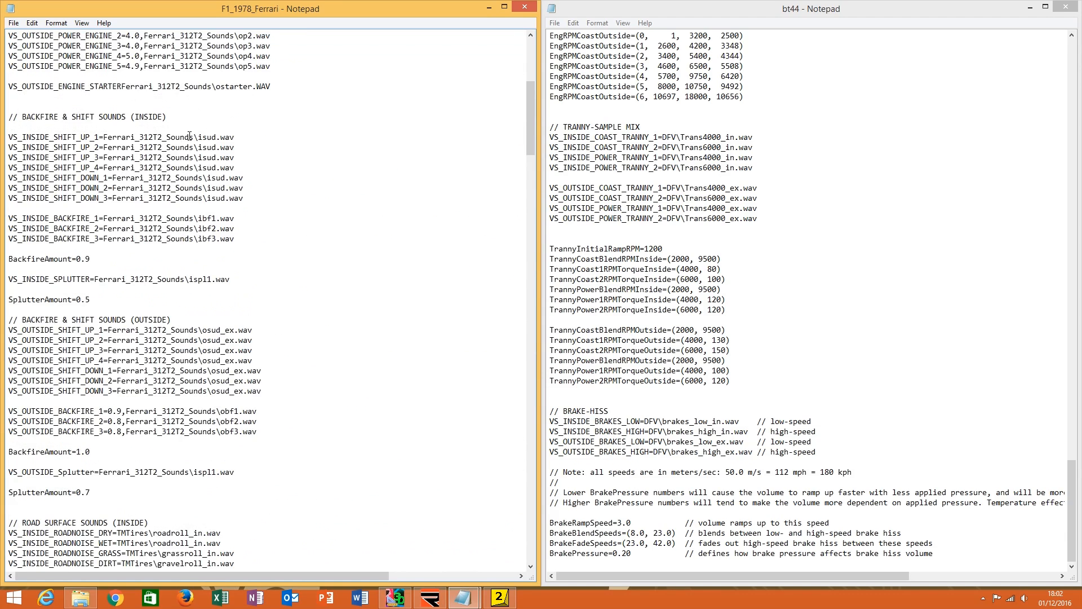
{"action": "left_click_drag", "start_coordinate": [194, 137], "coordinate": [103, 137]}
{"action": "right_click", "coordinate": [118, 140]}
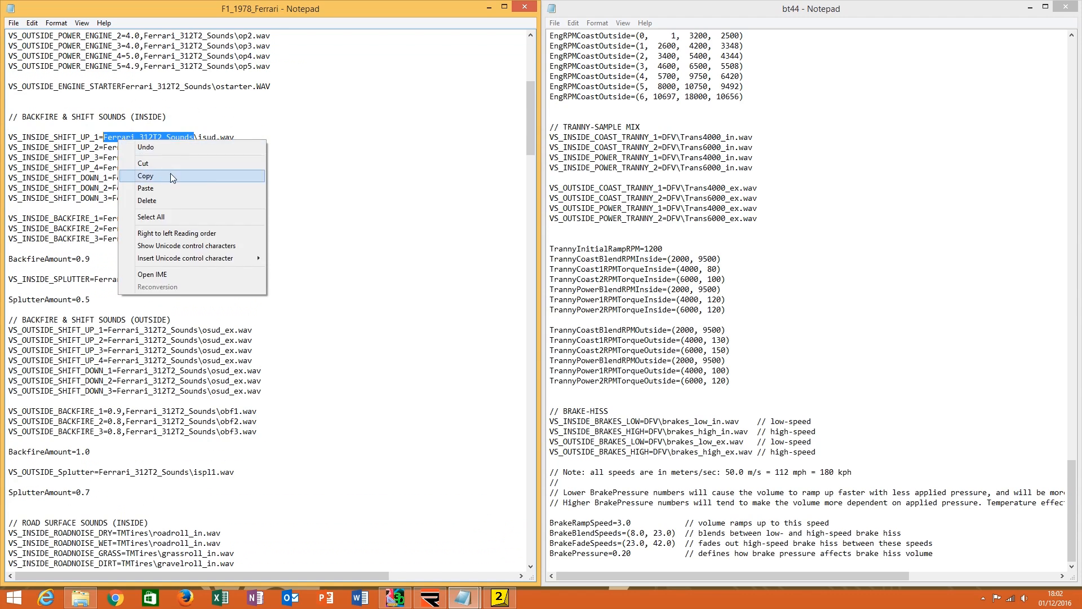
{"action": "left_click", "coordinate": [170, 176]}
Replace the F1-1978\F1_78Shared path in both VS_INSIDE_BRAKES lines under BRAKE HISS with Ferrari_312T2_Sounds.
{"action": "scroll", "coordinate": [504, 524], "scroll_direction": "down", "scroll_amount": 20}
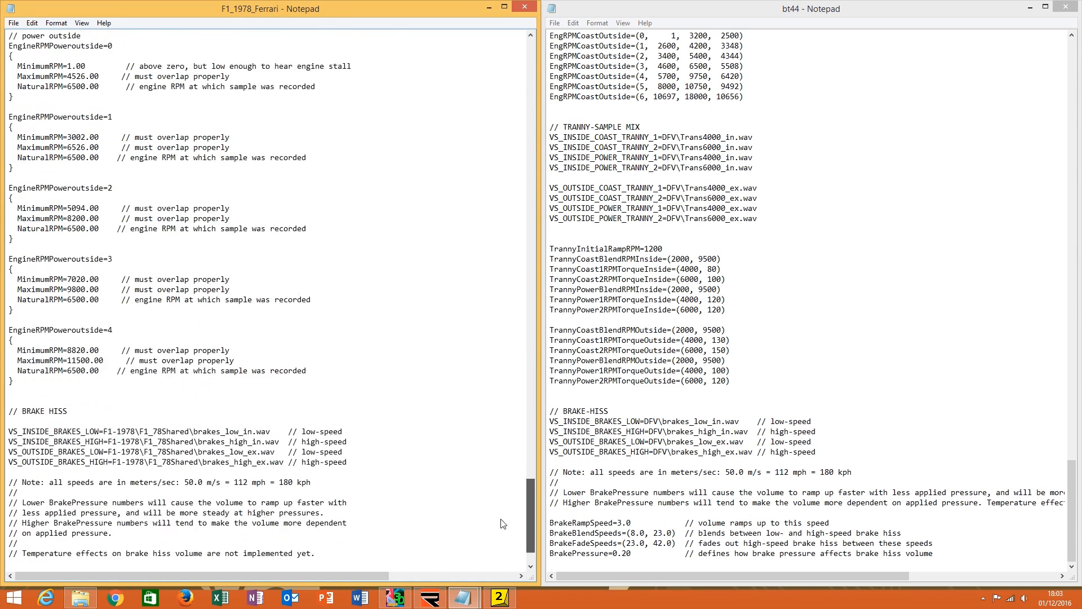
{"action": "scroll", "coordinate": [504, 523], "scroll_direction": "down", "scroll_amount": 2}
{"action": "left_click", "coordinate": [257, 390]}
{"action": "left_click_drag", "start_coordinate": [192, 368], "coordinate": [103, 370]}
{"action": "right_click", "coordinate": [115, 374]}
{"action": "left_click", "coordinate": [149, 427]}
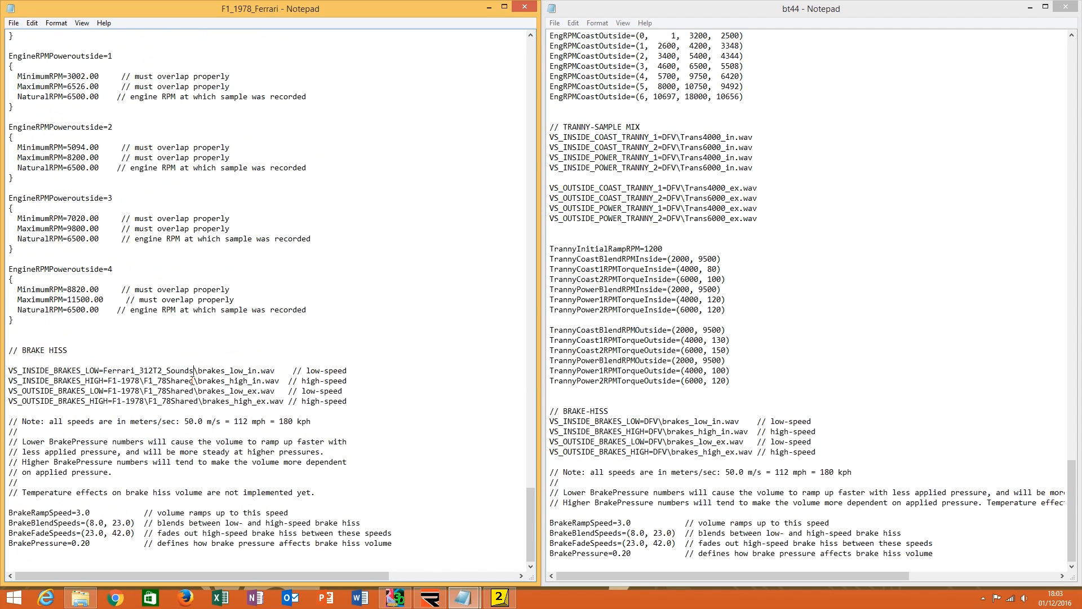
{"action": "left_click_drag", "start_coordinate": [193, 381], "coordinate": [108, 381]}
{"action": "right_click", "coordinate": [116, 383]}
{"action": "left_click", "coordinate": [148, 431]}
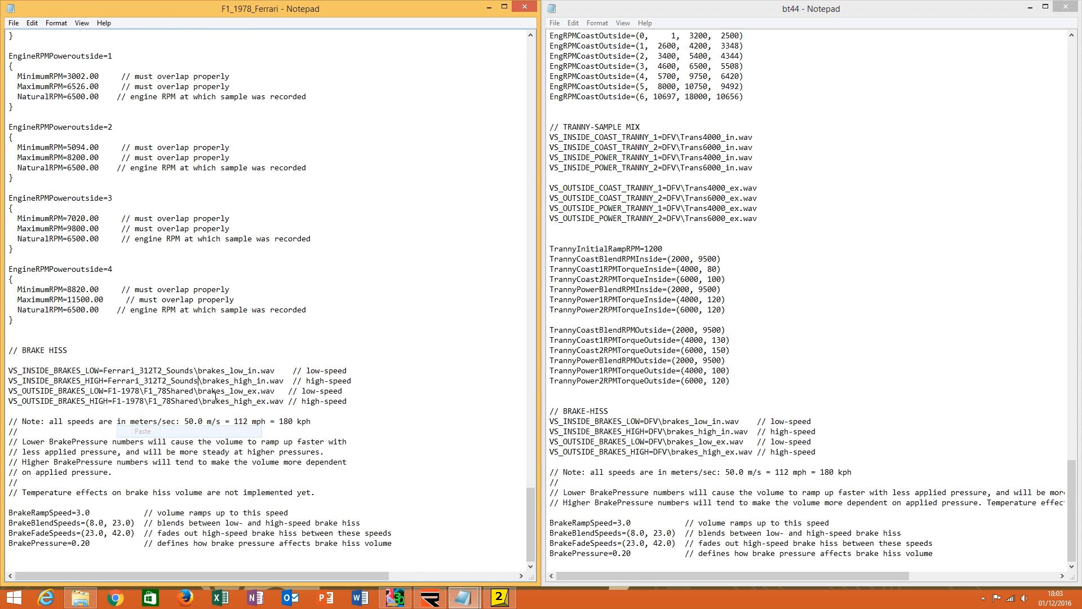
Replace the F1-1978\F1_78Shared path in the low and high VS_OUTSIDE_BRAKES lines with Ferrari_312T2_Sounds.
{"action": "left_click_drag", "start_coordinate": [193, 391], "coordinate": [109, 391]}
{"action": "right_click", "coordinate": [117, 394]}
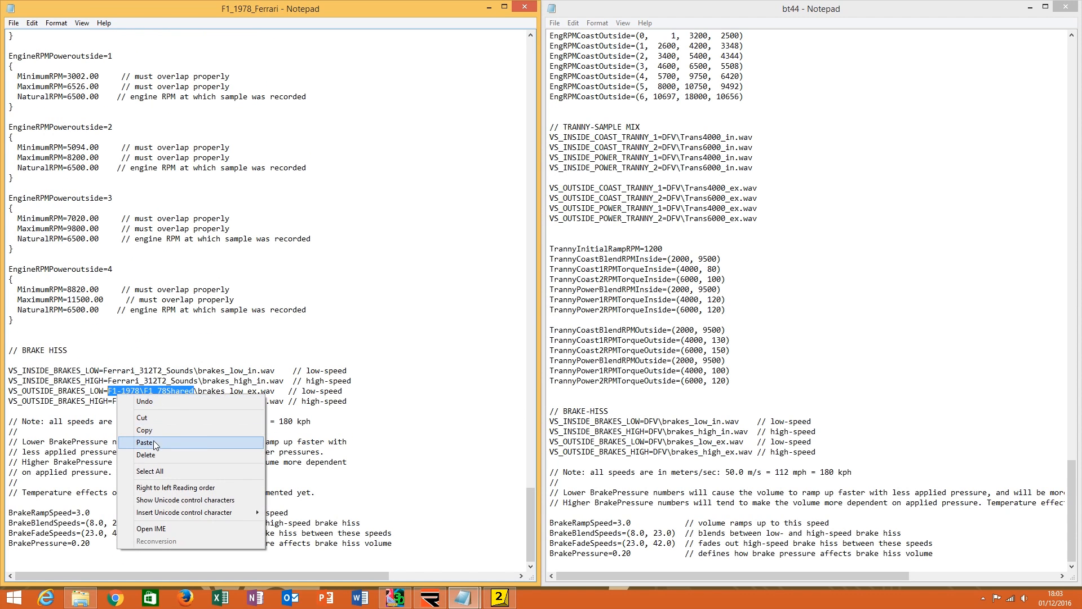
{"action": "left_click", "coordinate": [154, 440]}
{"action": "left_click_drag", "start_coordinate": [199, 401], "coordinate": [113, 402]}
{"action": "right_click", "coordinate": [193, 405]}
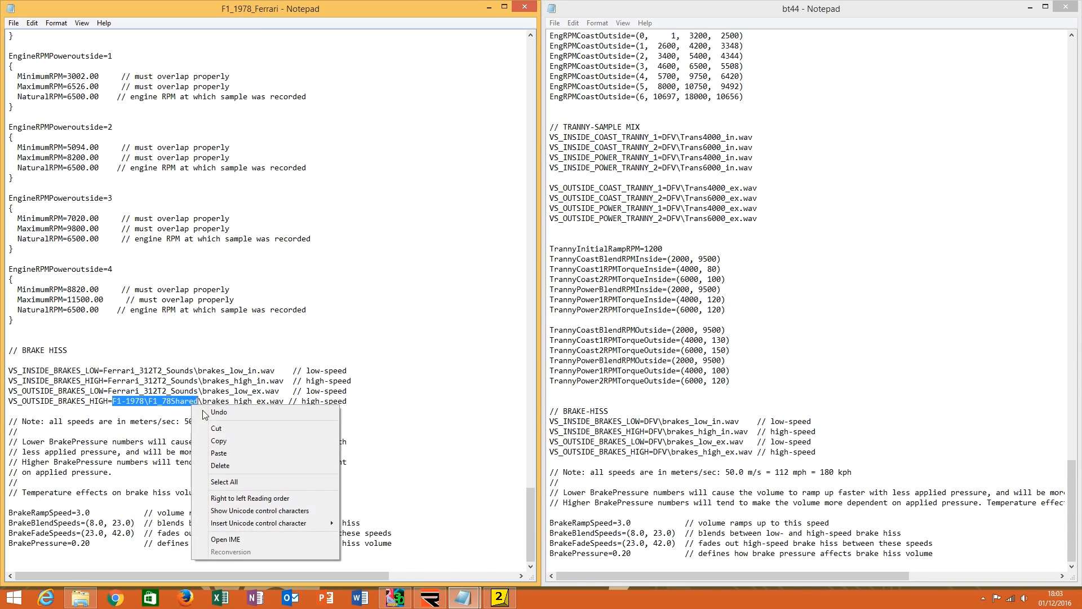
{"action": "left_click", "coordinate": [231, 455]}
Delete the blank line under the BRAKE HISS heading in F1_1978_Ferrari to match bt44's layout.
{"action": "left_click", "coordinate": [709, 446]}
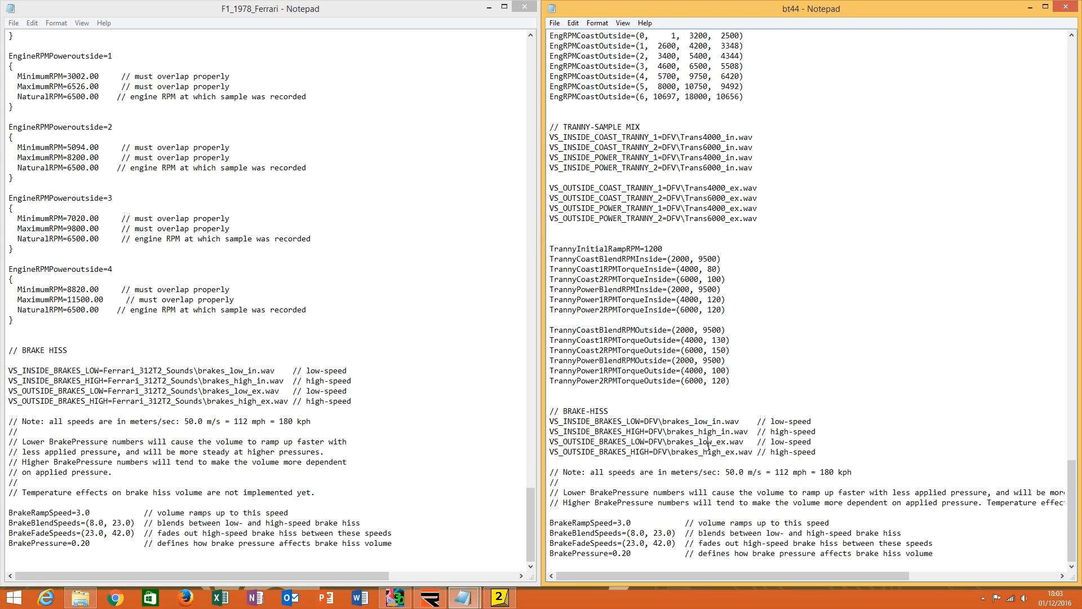
{"action": "left_click", "coordinate": [36, 341]}
{"action": "key", "text": "BackSpace"}
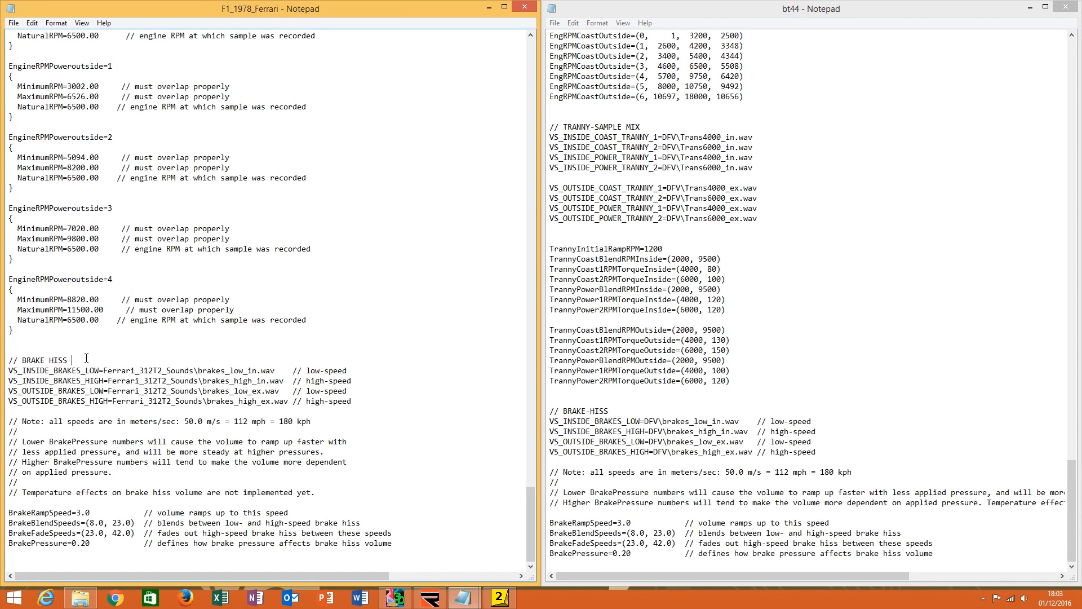
Compare the brake hiss notes and values with bt44's, and remove the trailing empty line at the end of F1_1978_Ferrari.
{"action": "left_click_drag", "start_coordinate": [50, 291], "coordinate": [92, 401]}
{"action": "left_click", "coordinate": [159, 470]}
{"action": "left_click", "coordinate": [139, 533]}
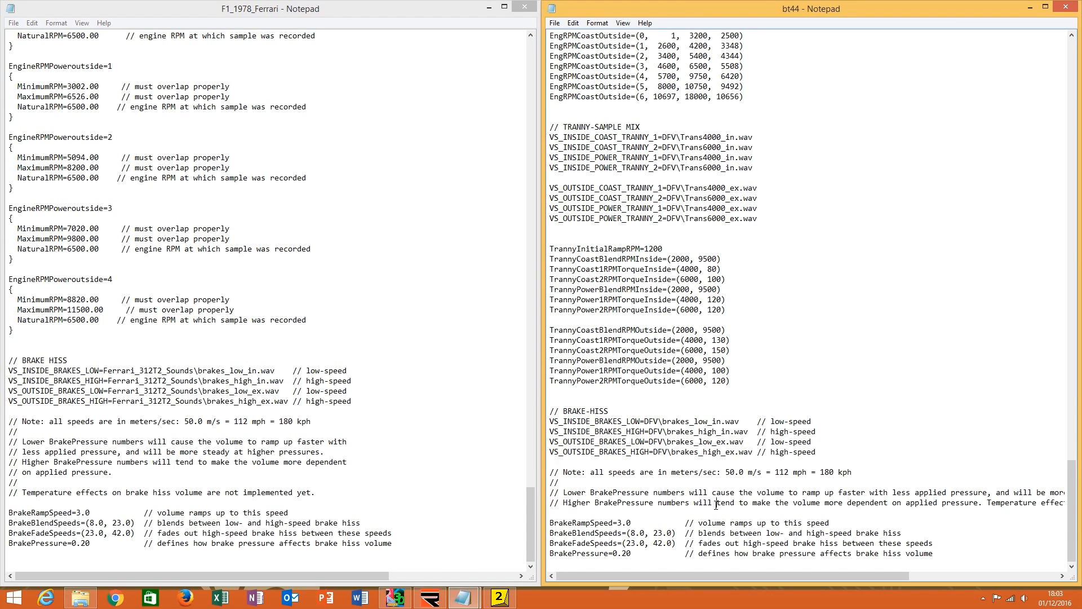
{"action": "left_click", "coordinate": [649, 557]}
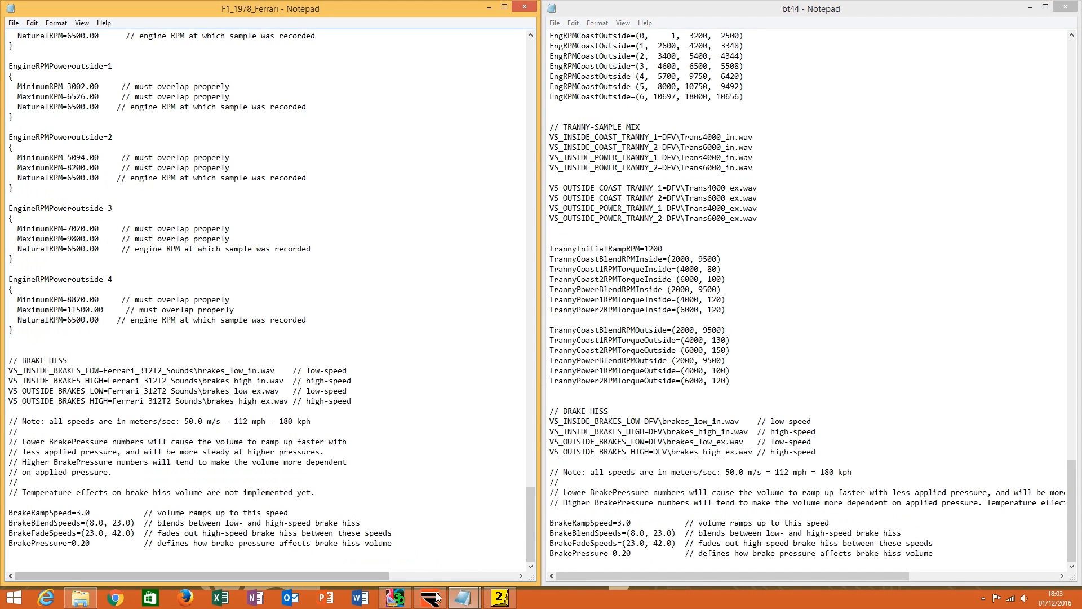
{"action": "left_click", "coordinate": [574, 559]}
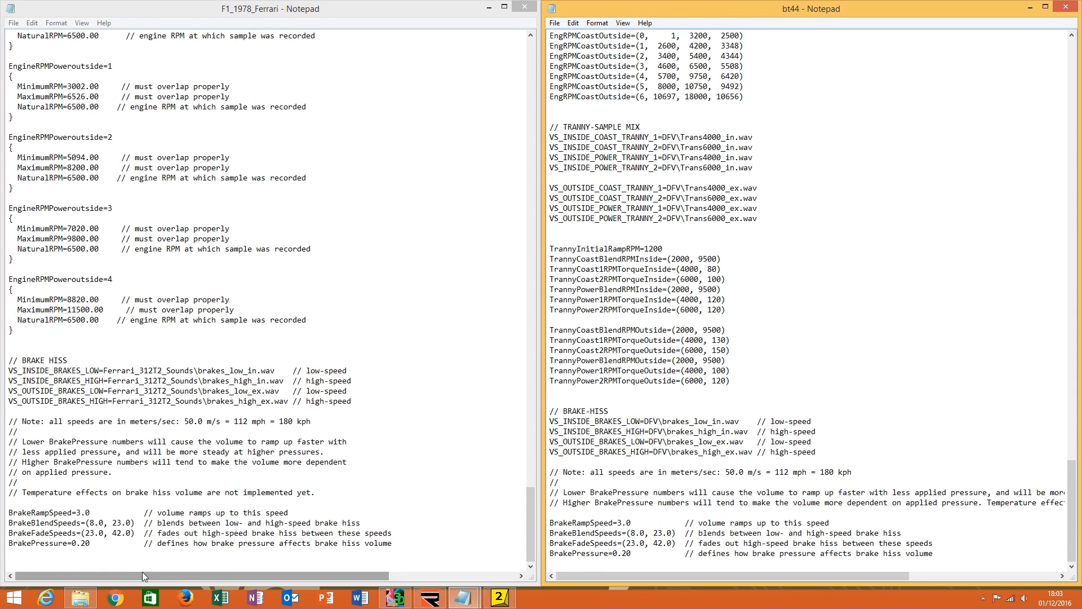
{"action": "left_click", "coordinate": [119, 563]}
{"action": "key", "text": "BackSpace"}
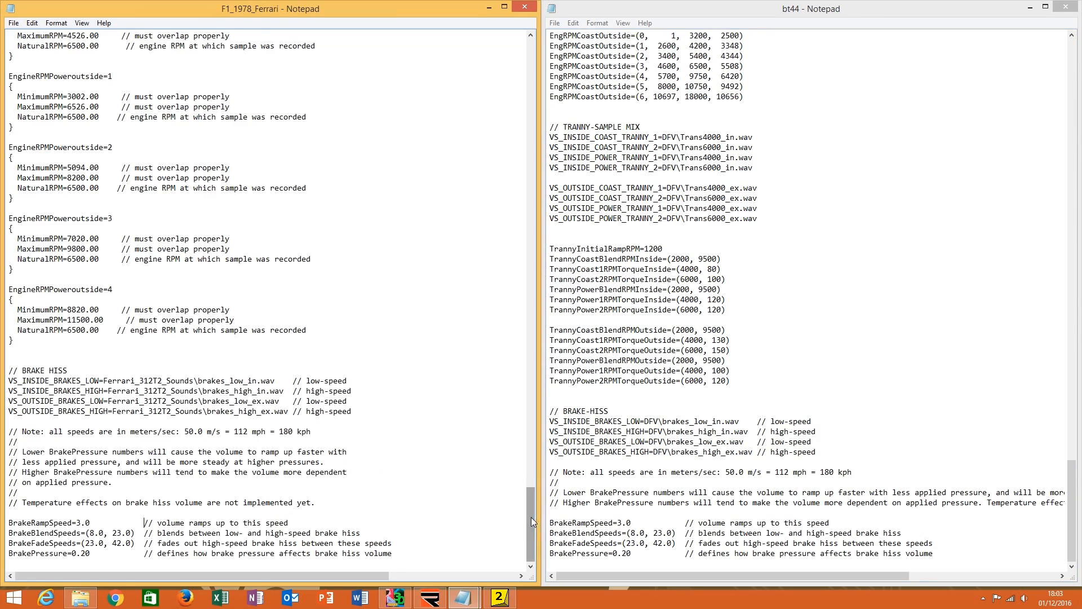
Return F1_1978_Ferrari to its first engine sound lines, then minimise bt44 and close the DFV_sounds MAS utility.
{"action": "left_click_drag", "start_coordinate": [531, 516], "coordinate": [528, 49]}
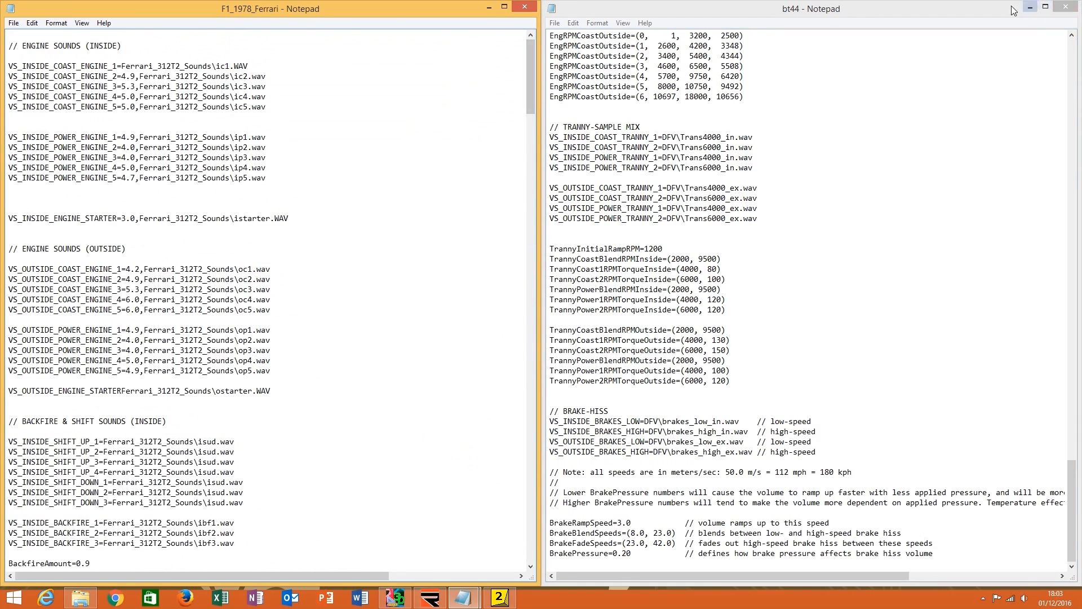
{"action": "left_click", "coordinate": [1030, 8]}
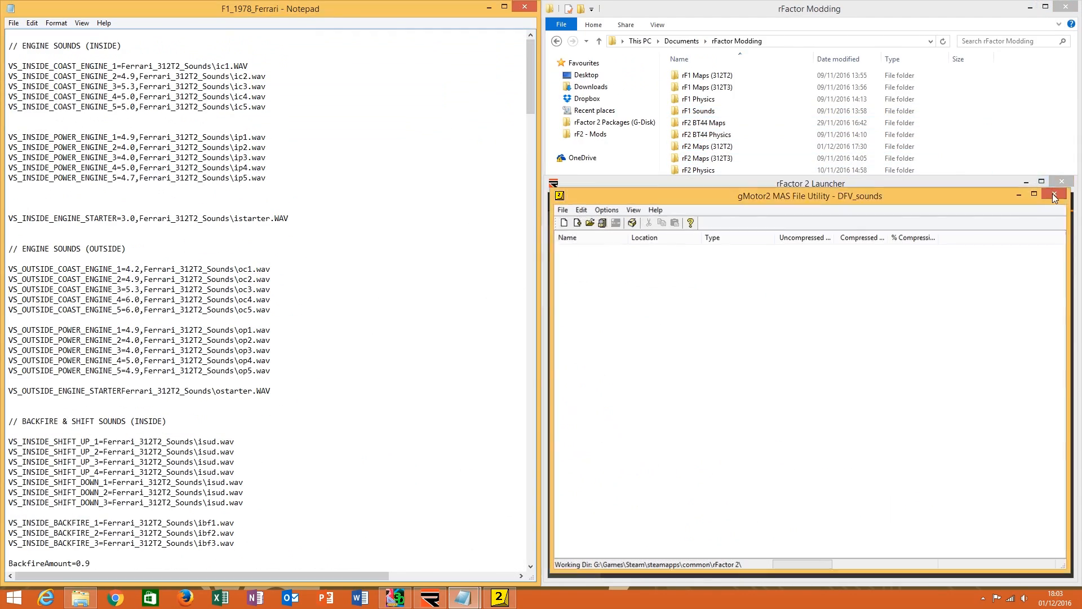
{"action": "left_click", "coordinate": [1053, 194]}
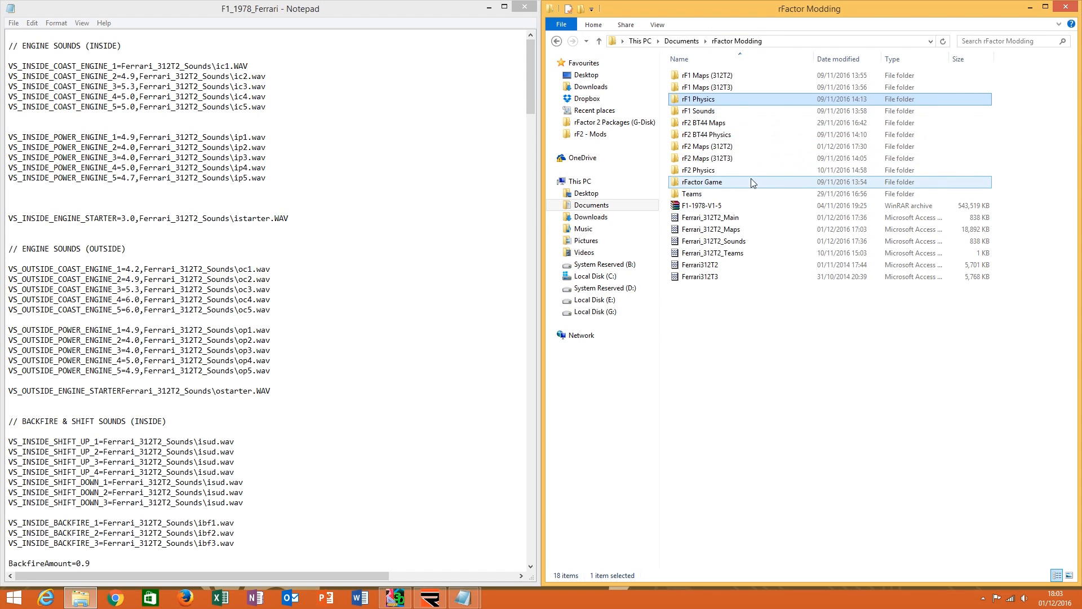
In File Explorer, open the Ferrari folder inside rF1 Sounds and check its files against the engine wav names in F1_1978_Ferrari.
{"action": "left_click", "coordinate": [718, 113]}
{"action": "double_click", "coordinate": [721, 113]}
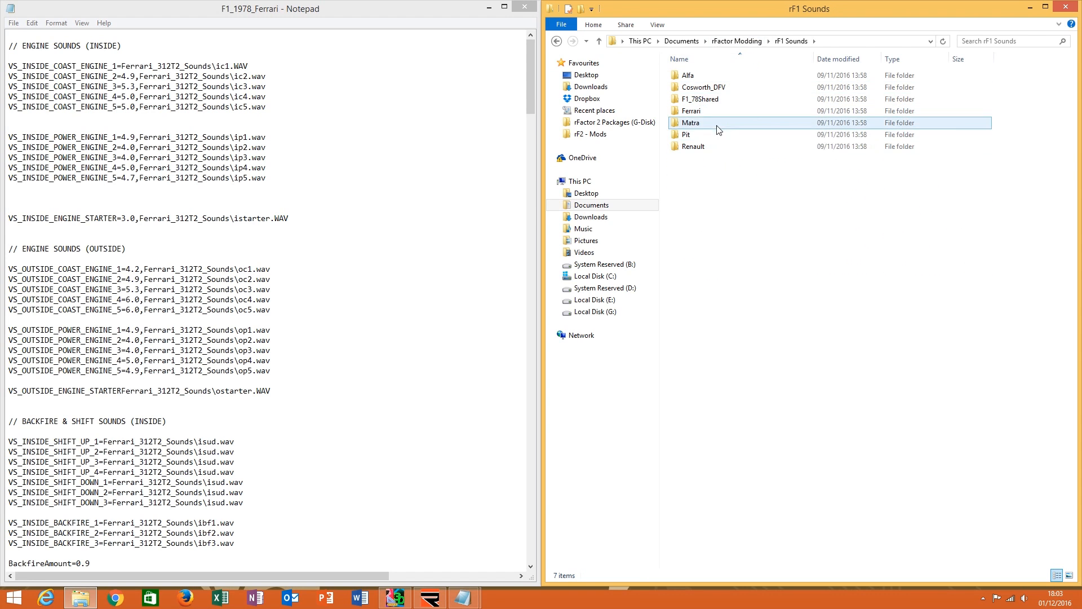
{"action": "left_click", "coordinate": [714, 113]}
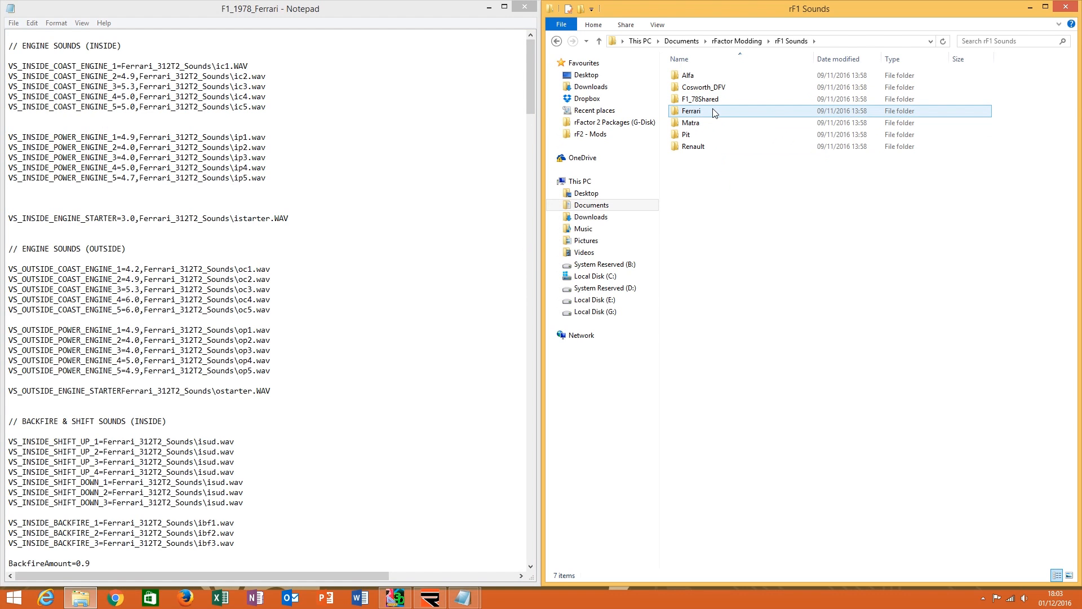
{"action": "mouse_move", "coordinate": [715, 113]}
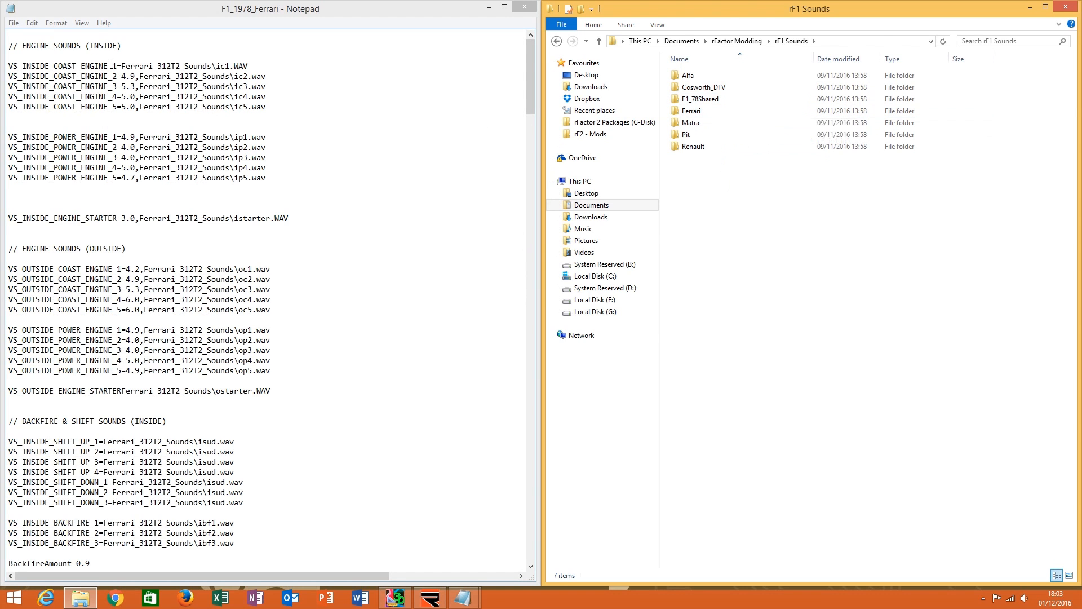
{"action": "left_click_drag", "start_coordinate": [216, 66], "coordinate": [238, 77]}
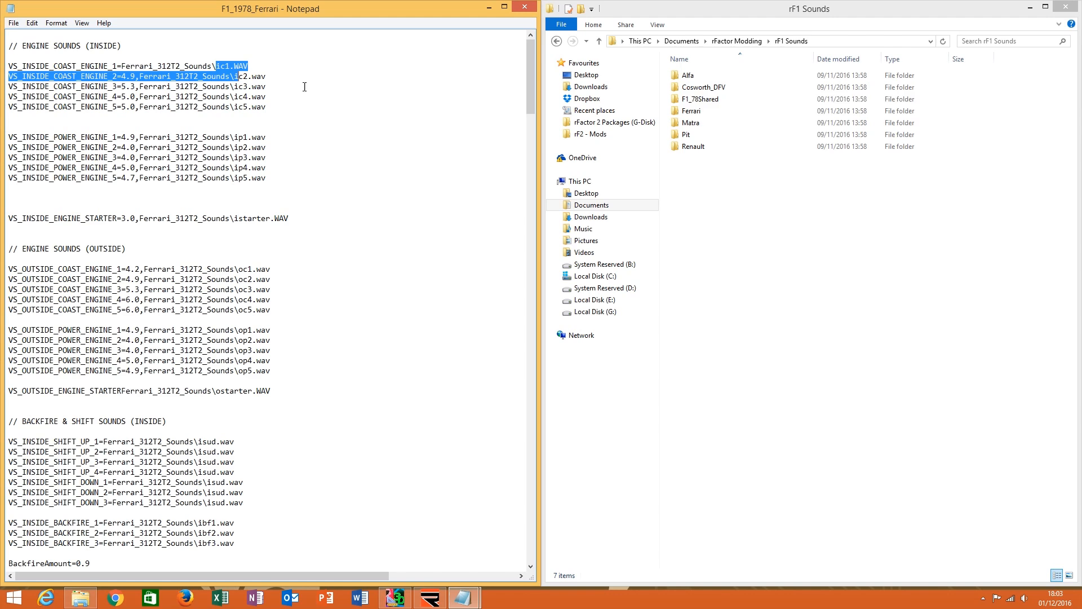
{"action": "double_click", "coordinate": [717, 112]}
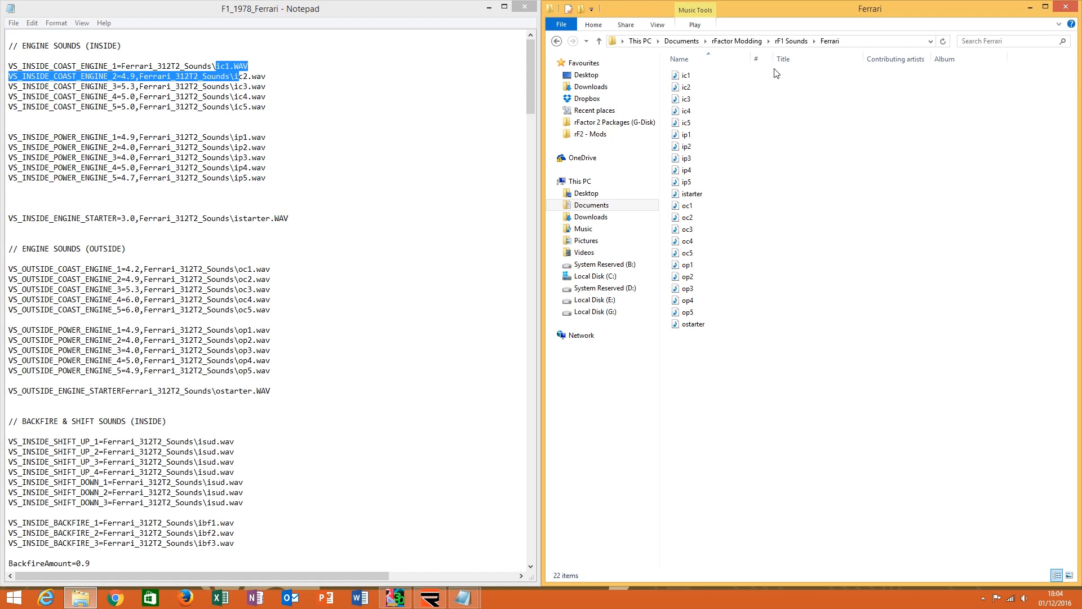
{"action": "left_click", "coordinate": [240, 138]}
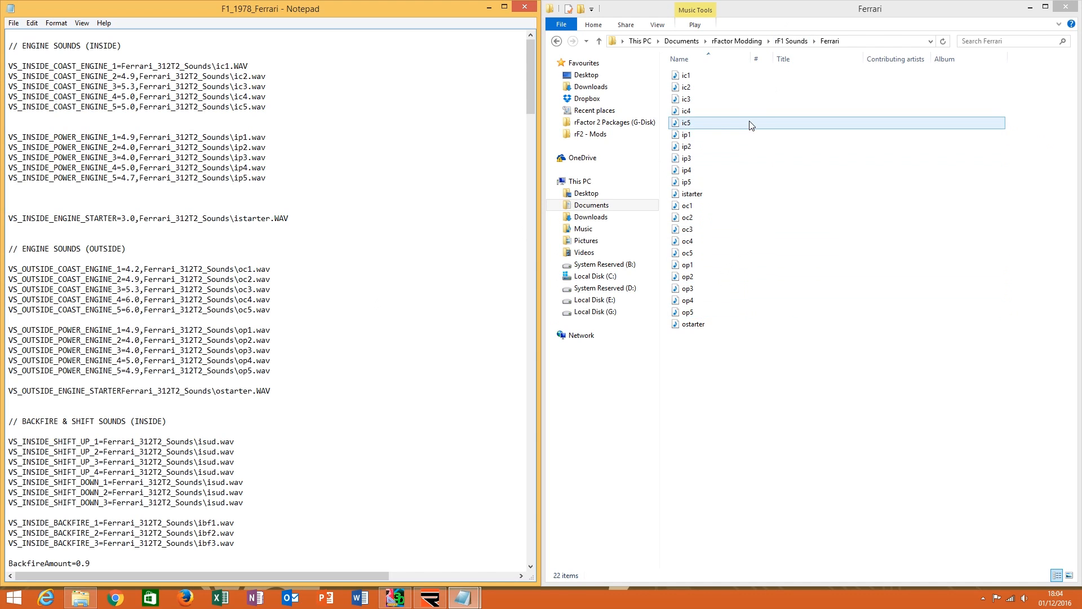
Copy all the sound files in the Ferrari folder, from ic1 to ostarter.
{"action": "left_click_drag", "start_coordinate": [702, 359], "coordinate": [702, 72]}
{"action": "right_click", "coordinate": [712, 130]}
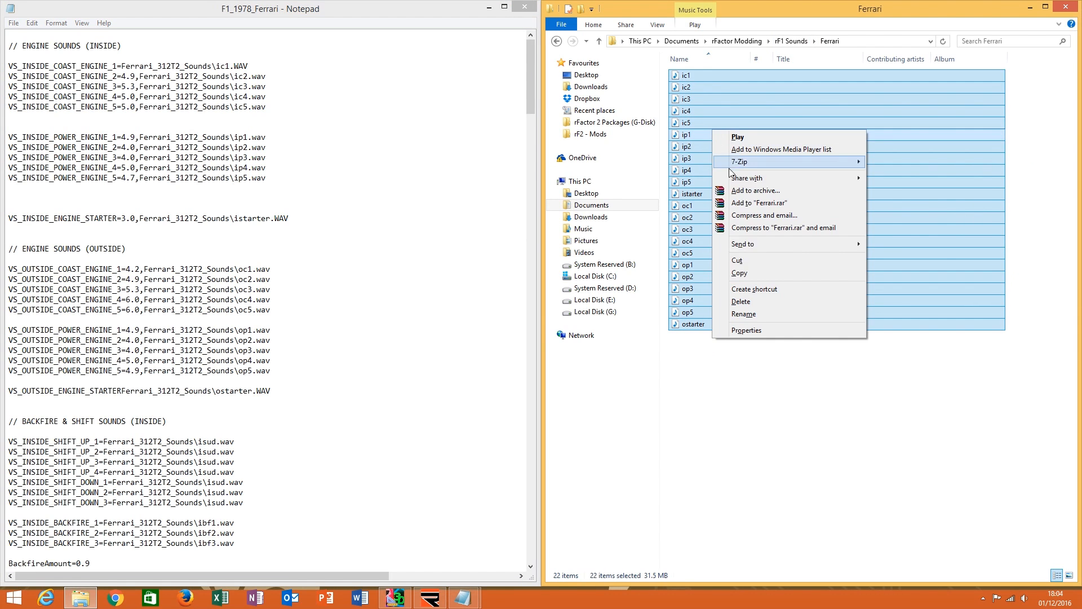
{"action": "left_click", "coordinate": [748, 273]}
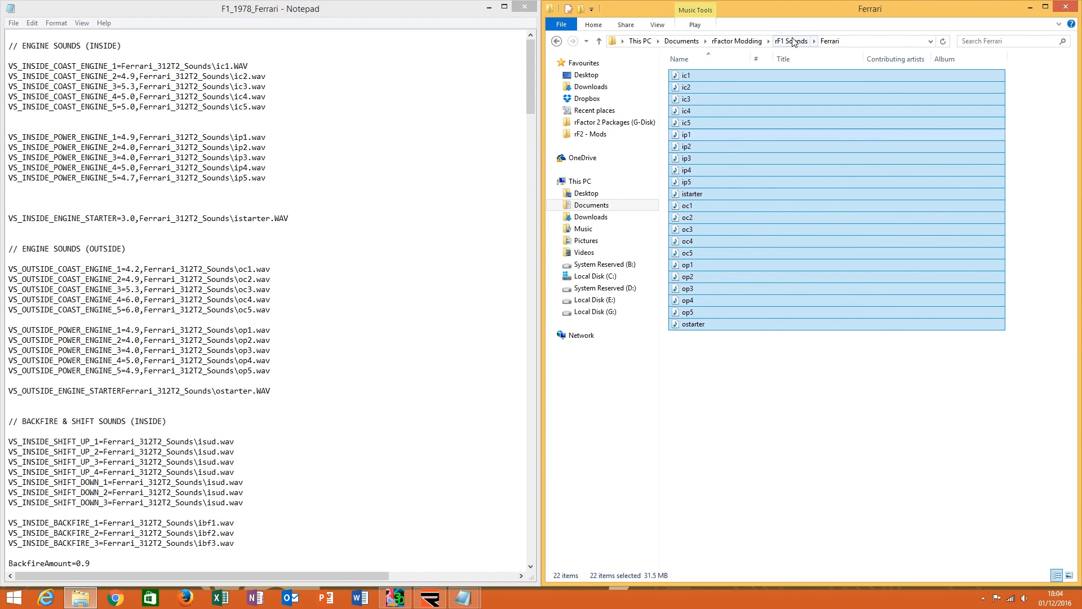
Create a folder named rF2 Sounds inside rFactor Modding and paste the copied Ferrari sound files into it.
{"action": "left_click", "coordinate": [793, 41]}
{"action": "left_click", "coordinate": [737, 41]}
{"action": "right_click", "coordinate": [758, 326]}
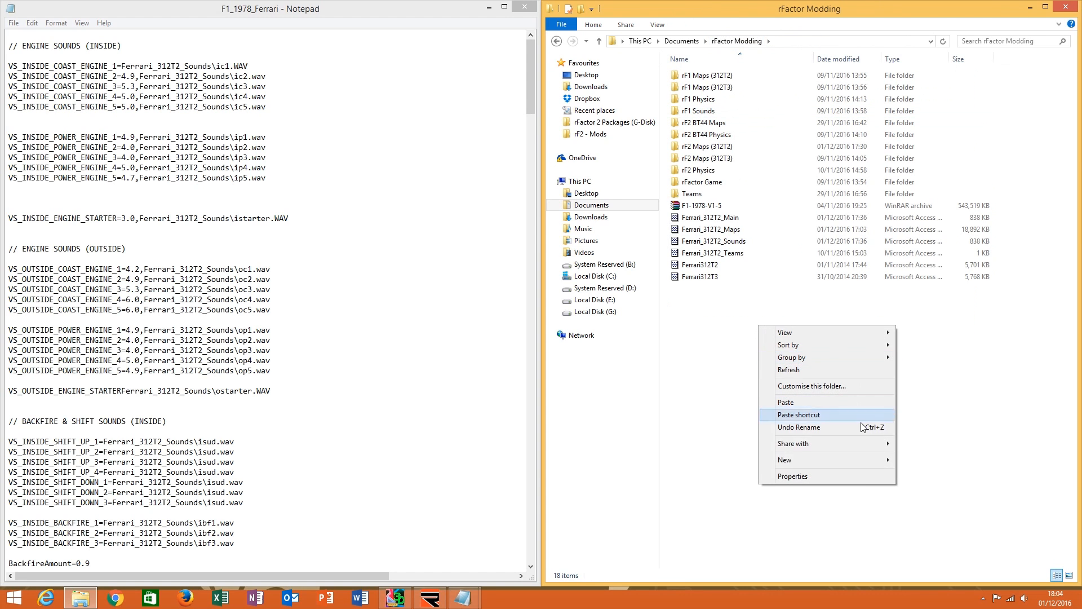
{"action": "mouse_move", "coordinate": [863, 460]}
{"action": "left_click", "coordinate": [923, 297]}
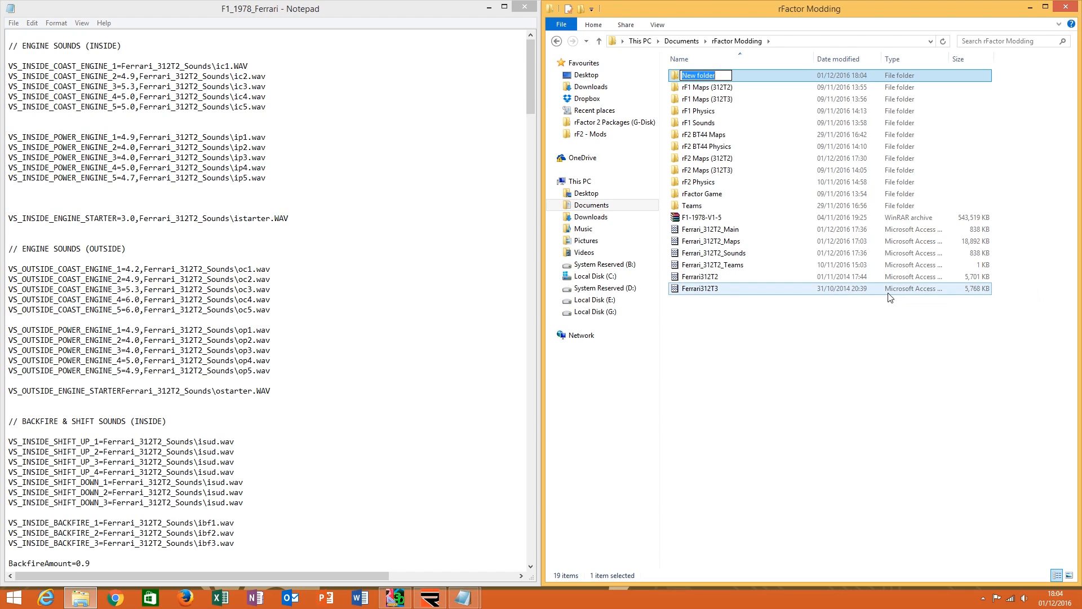
{"action": "type", "text": "rF2 Sounds"}
{"action": "left_click", "coordinate": [865, 493]}
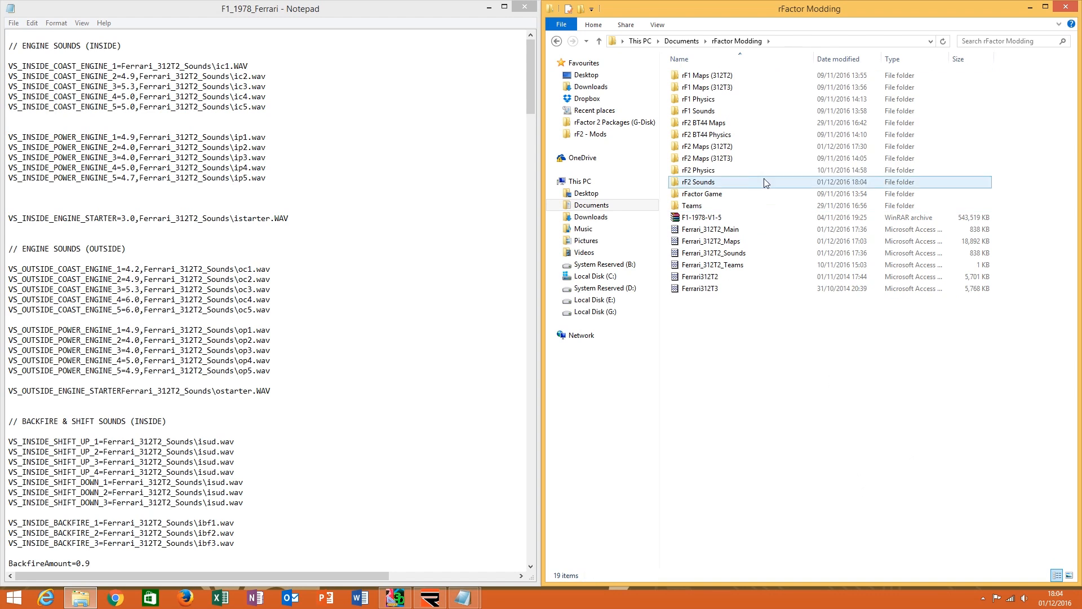
{"action": "double_click", "coordinate": [734, 183]}
{"action": "right_click", "coordinate": [735, 210]}
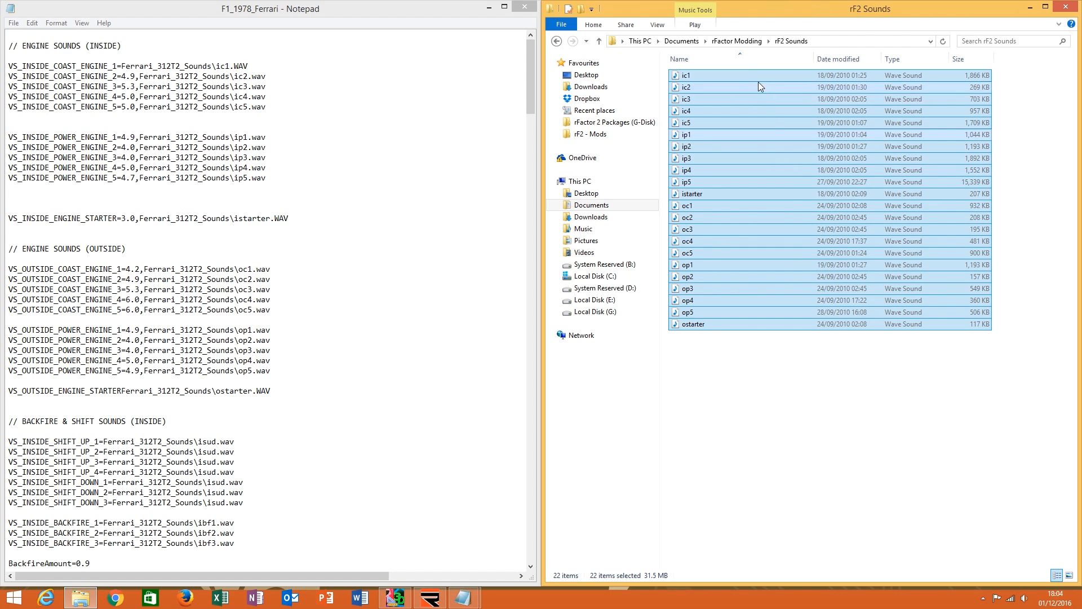
Reopen the Ferrari folder inside rF1 Sounds and compare its coast, power and starter files with the engine lines in F1_1978_Ferrari.
{"action": "left_click", "coordinate": [737, 41]}
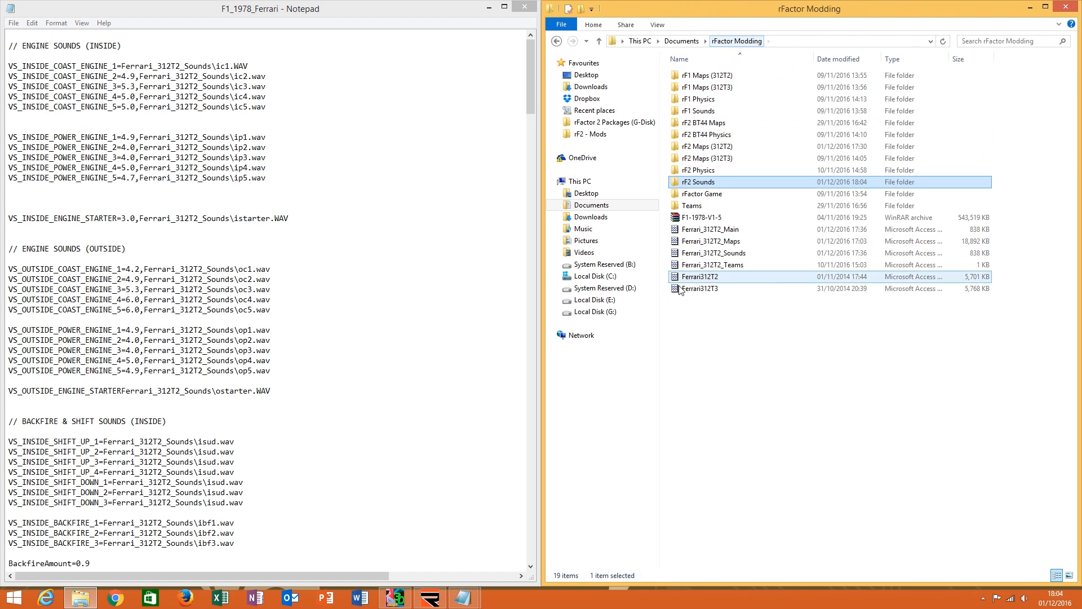
{"action": "double_click", "coordinate": [716, 111]}
{"action": "double_click", "coordinate": [732, 100]}
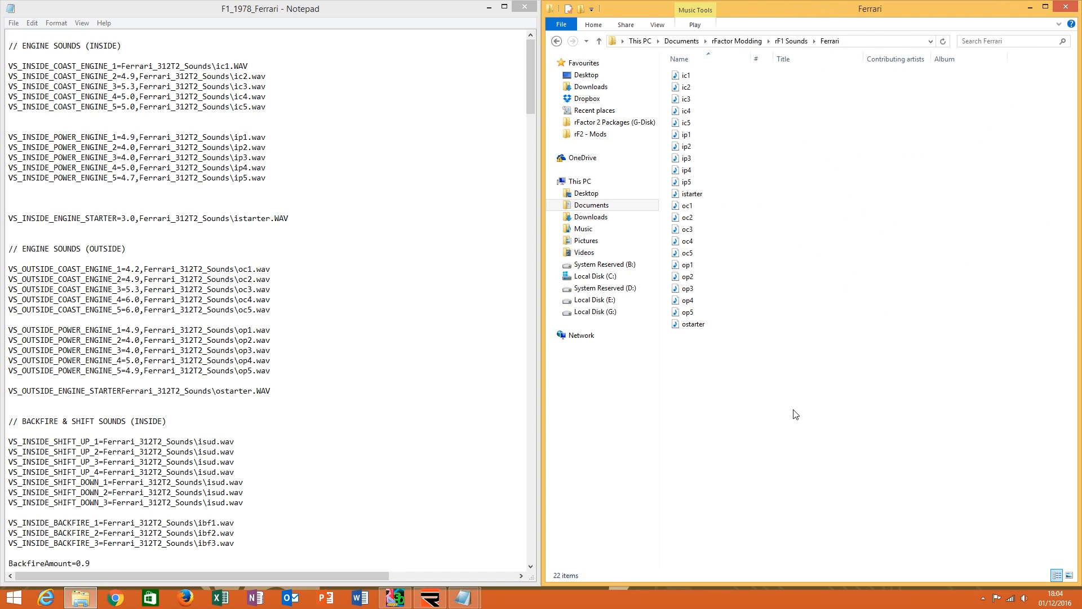
{"action": "double_click", "coordinate": [225, 66]}
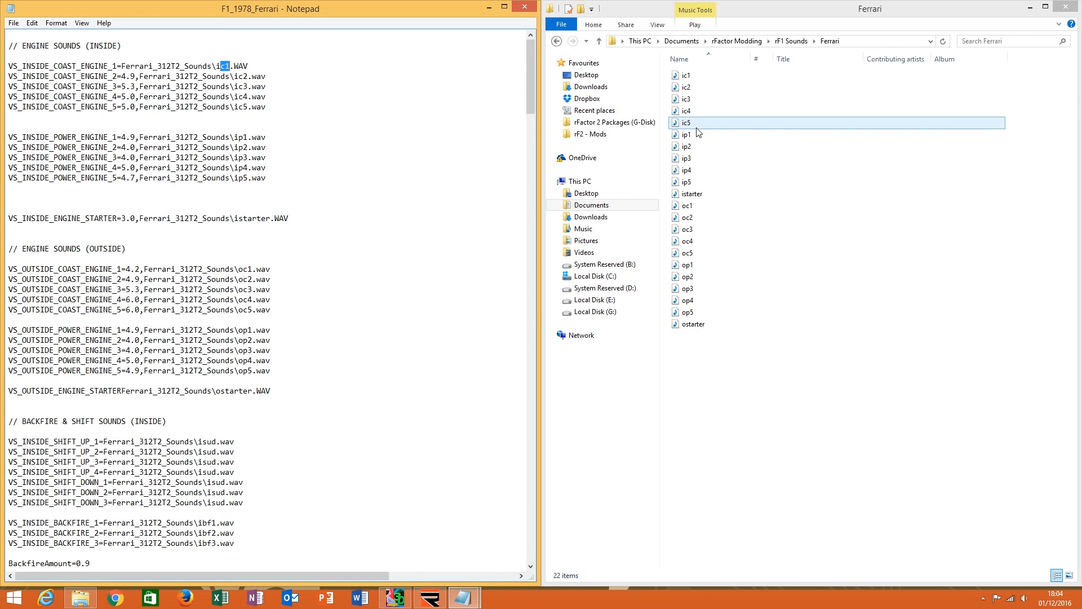
{"action": "left_click", "coordinate": [235, 156]}
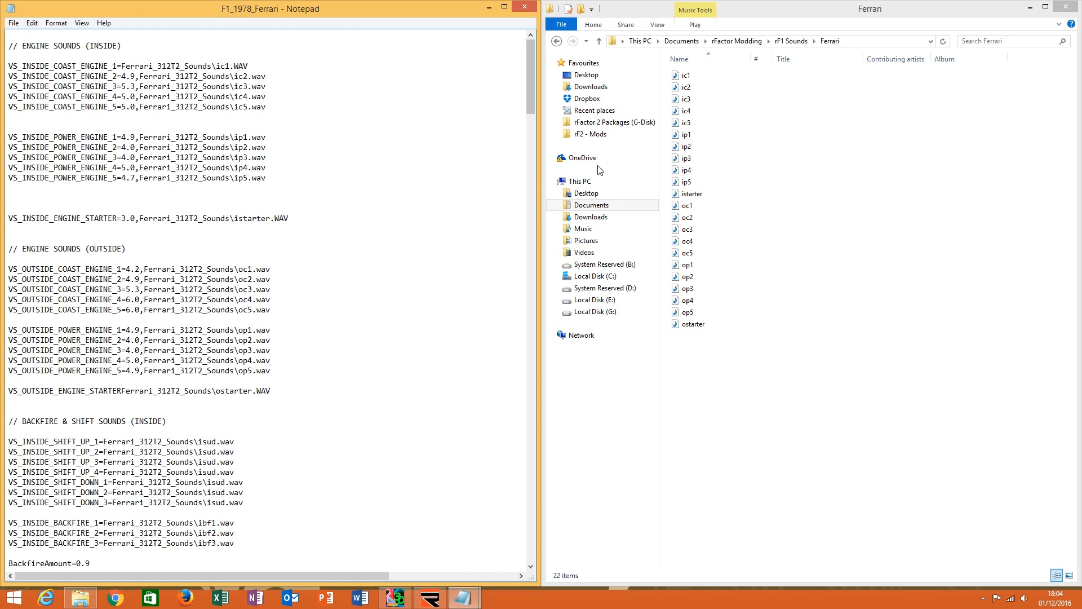
{"action": "left_click", "coordinate": [713, 134]}
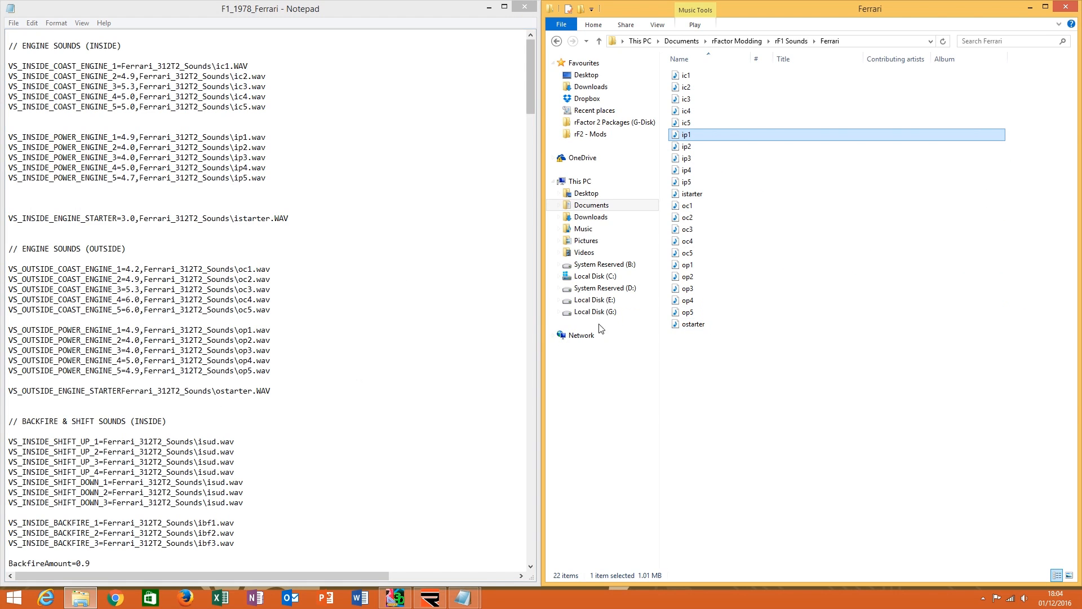
{"action": "left_click", "coordinate": [696, 331]}
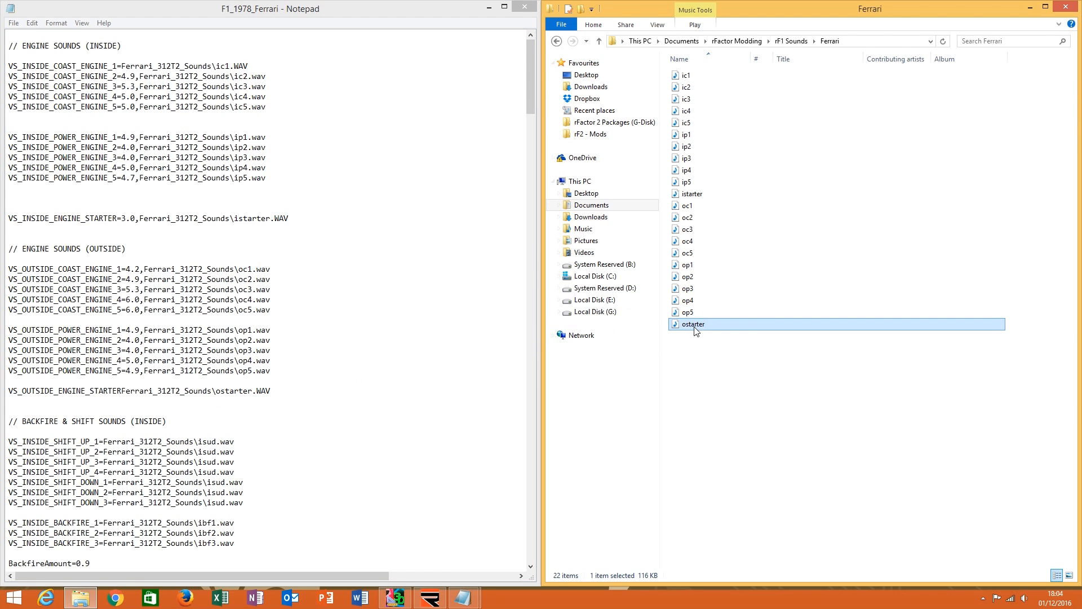
{"action": "left_click", "coordinate": [705, 194]}
{"action": "left_click", "coordinate": [272, 218]}
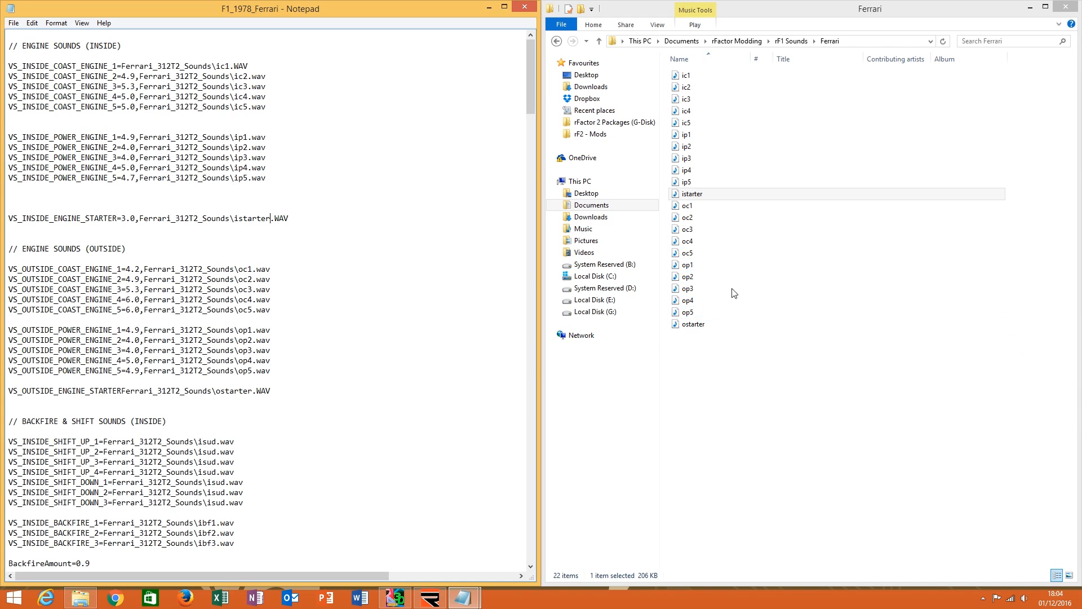
Read the inside shift sound lines in F1_1978_Ferrari and locate isud in the F1_78Shared folder of rF1 Sounds.
{"action": "left_click", "coordinate": [265, 414]}
{"action": "scroll", "coordinate": [266, 414], "scroll_direction": "down", "scroll_amount": 6}
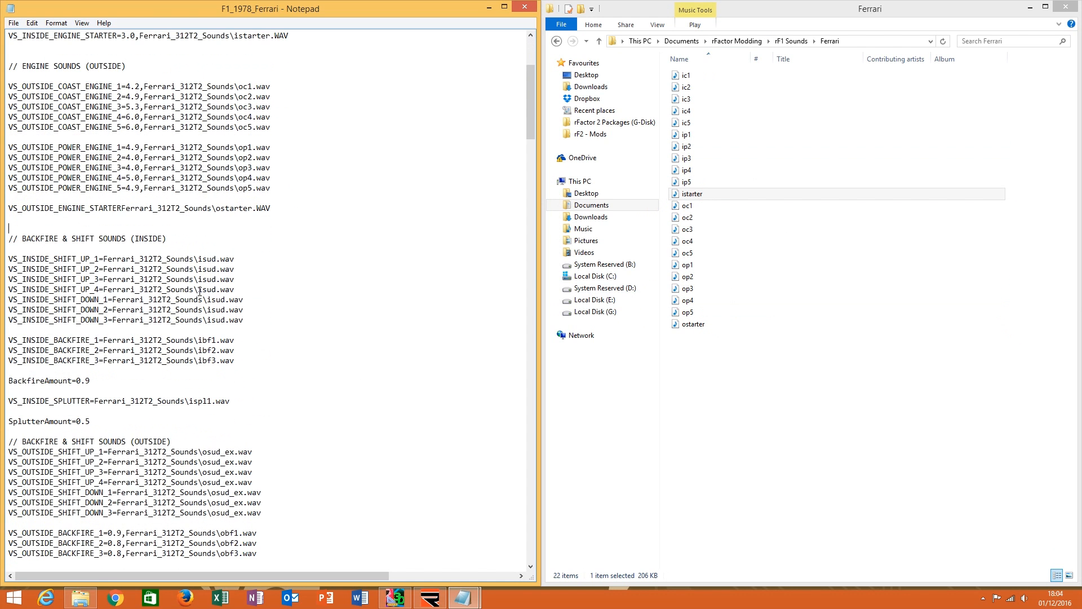
{"action": "left_click_drag", "start_coordinate": [171, 253], "coordinate": [213, 259]}
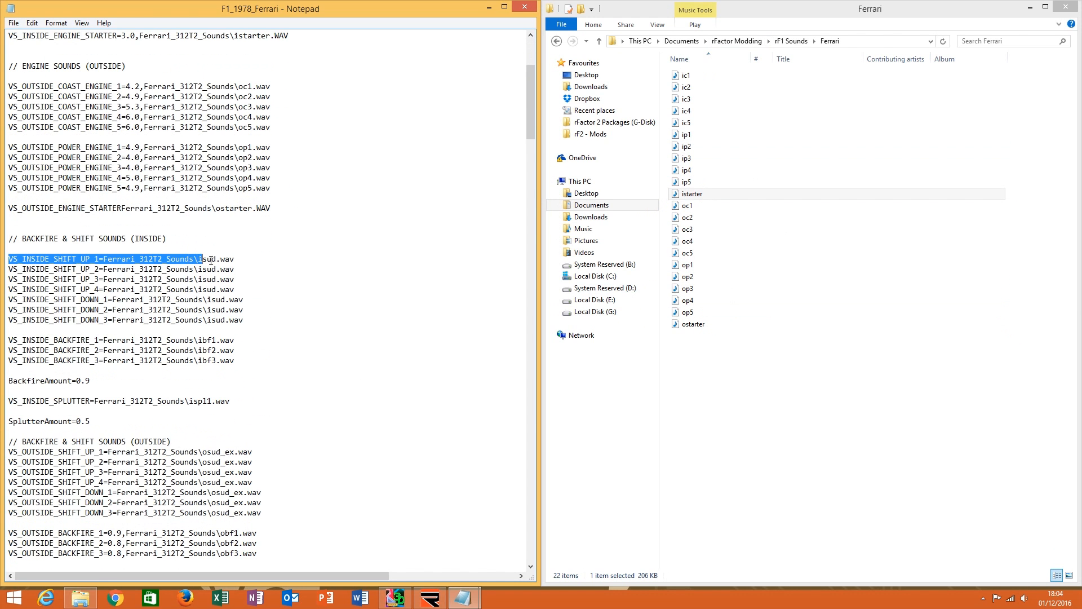
{"action": "left_click", "coordinate": [783, 41]}
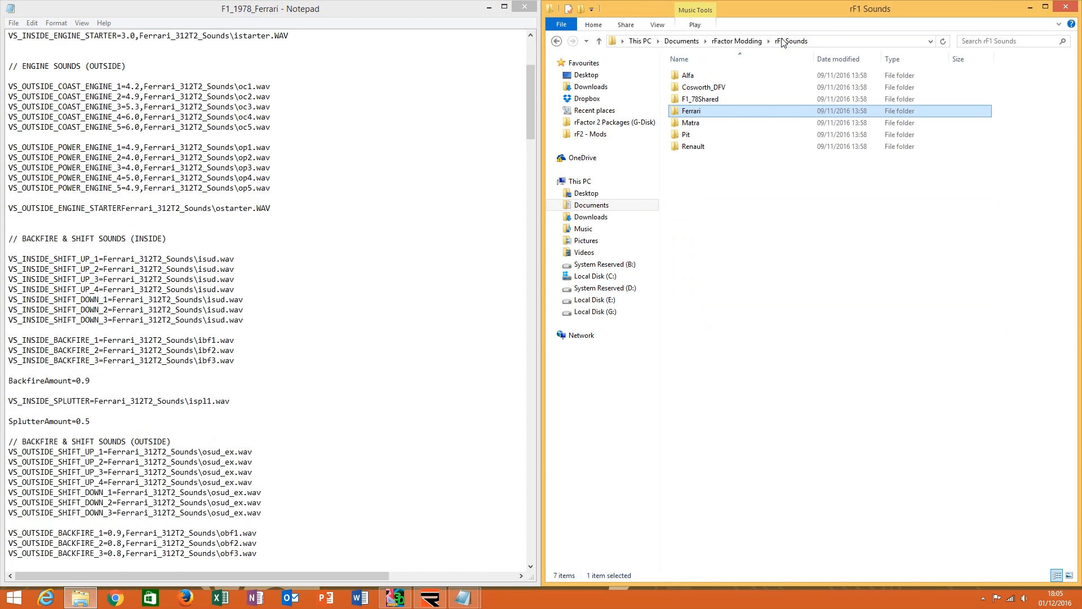
{"action": "double_click", "coordinate": [743, 97]}
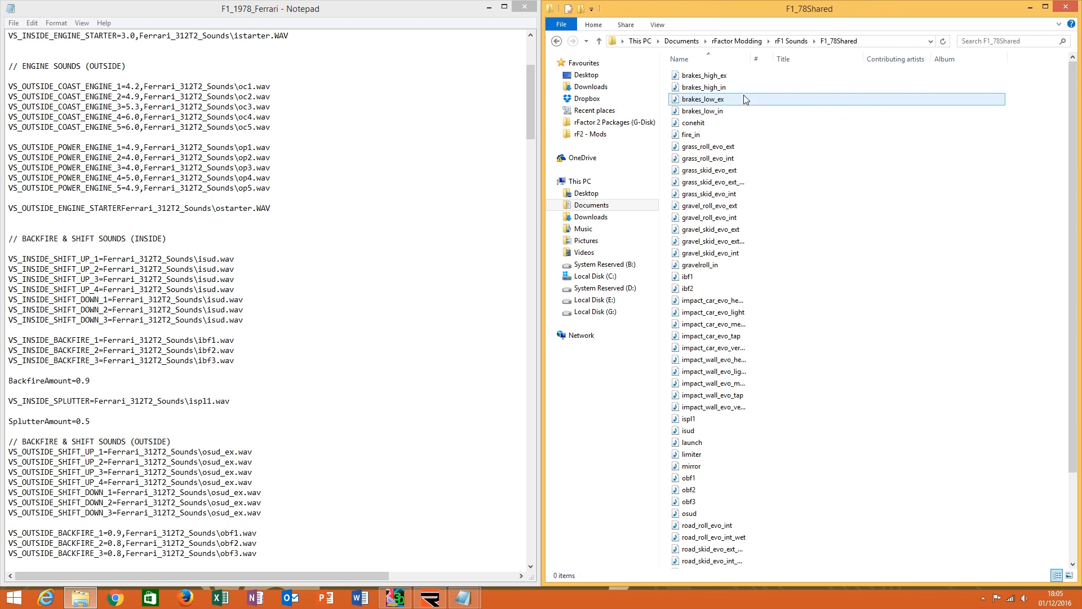
{"action": "left_click", "coordinate": [732, 278]}
{"action": "scroll", "coordinate": [732, 276], "scroll_direction": "down", "scroll_amount": 3}
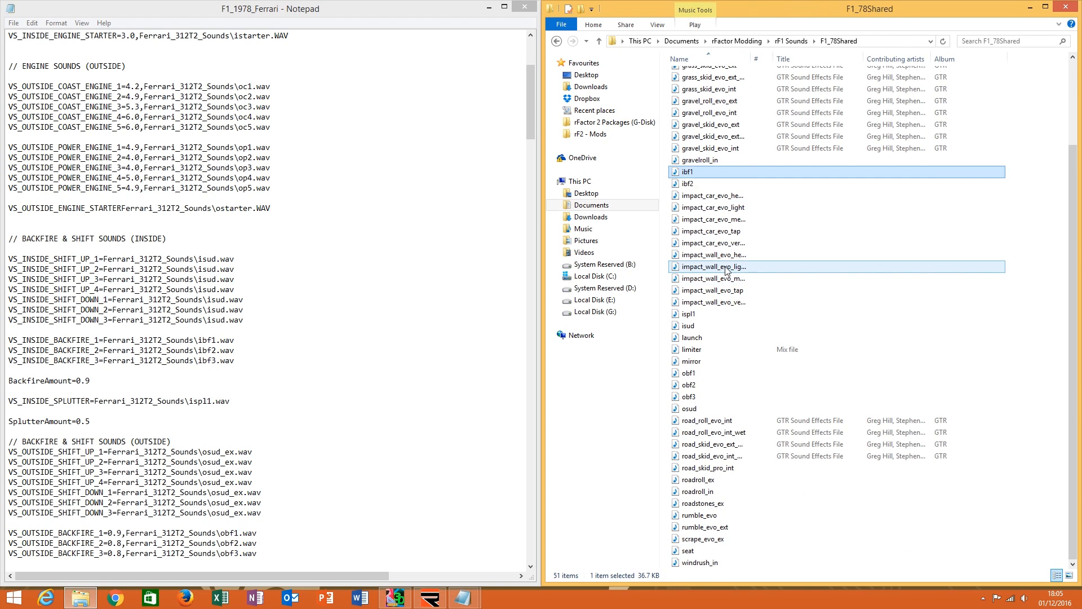
{"action": "left_click", "coordinate": [710, 325]}
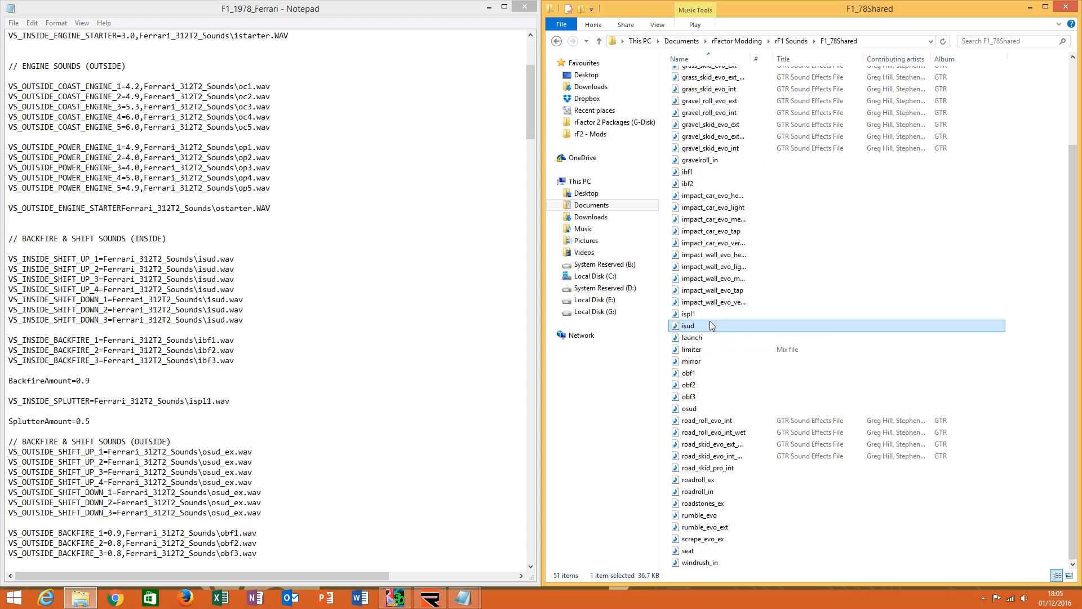
Search the rF1 Sounds folder for isud and open the location of the matching file.
{"action": "left_click", "coordinate": [791, 42]}
{"action": "left_click", "coordinate": [983, 38]}
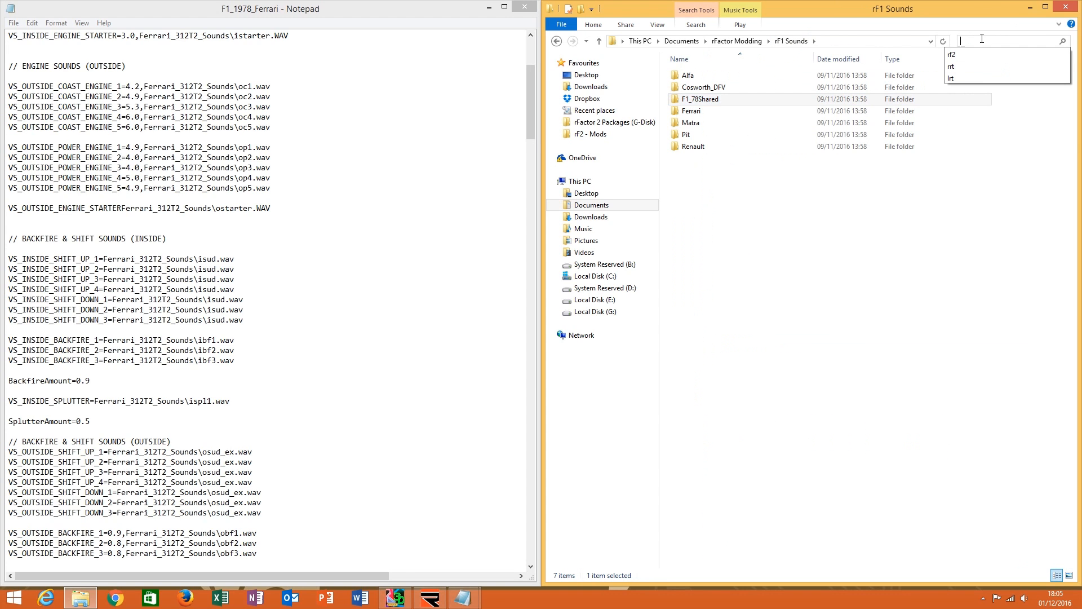
{"action": "type", "text": "i"}
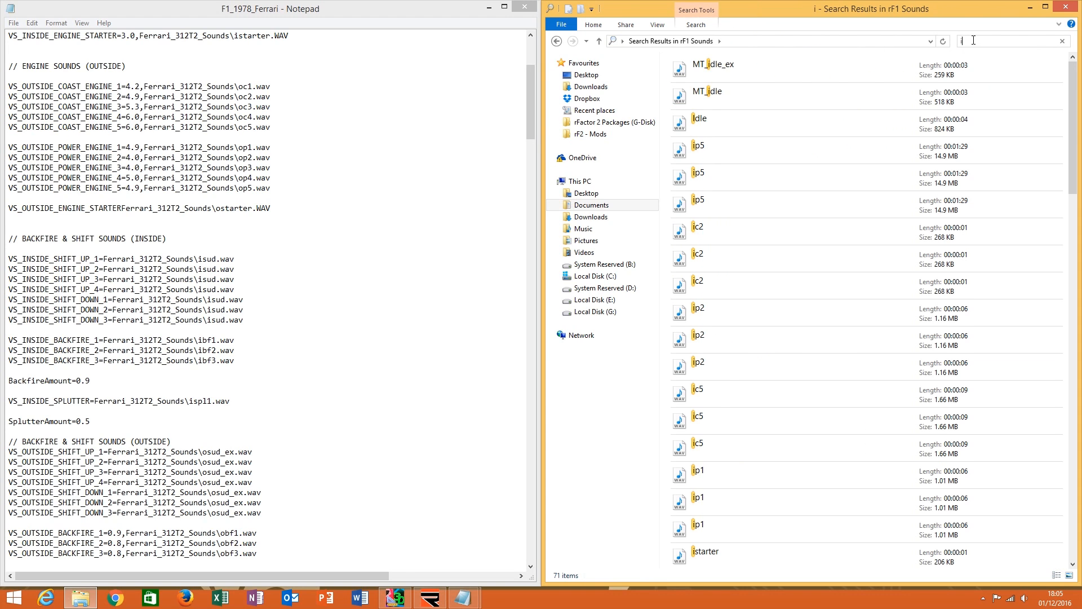
{"action": "type", "text": "sud"}
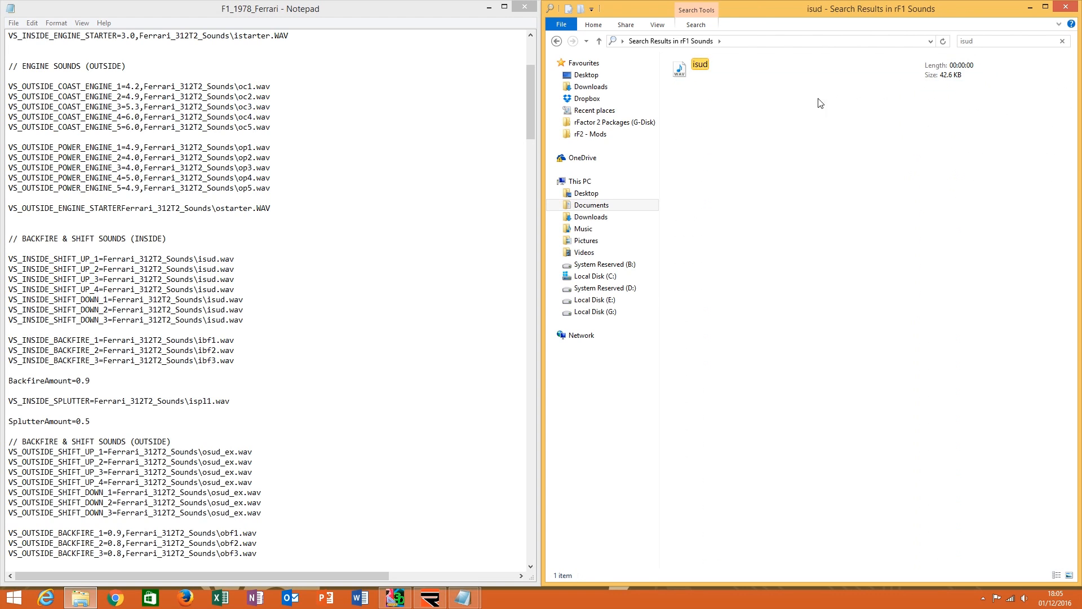
{"action": "left_click", "coordinate": [788, 74]}
{"action": "right_click", "coordinate": [786, 69]}
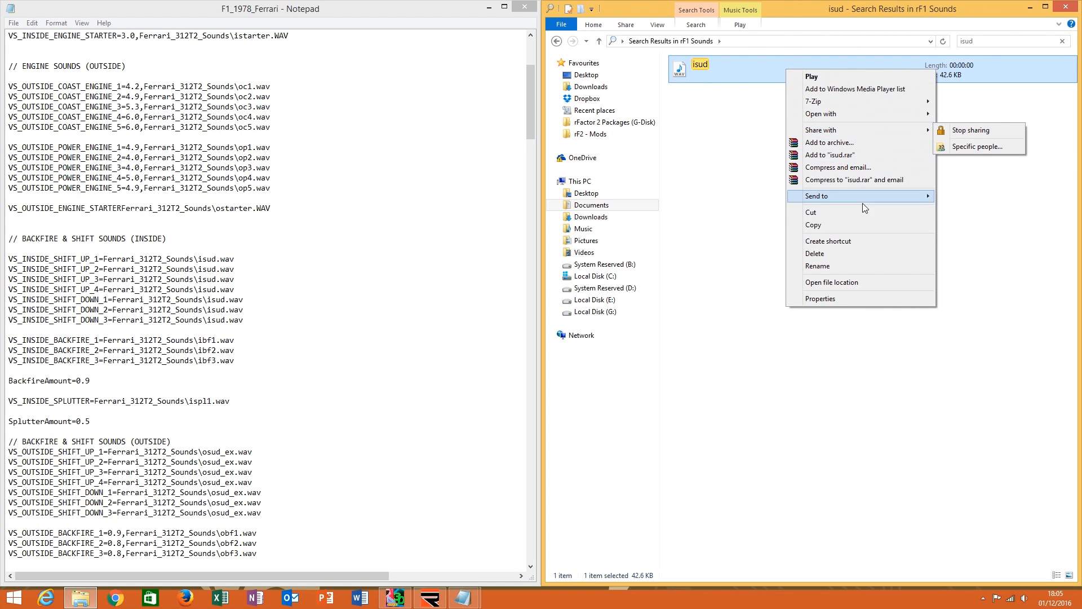
{"action": "left_click", "coordinate": [857, 283]}
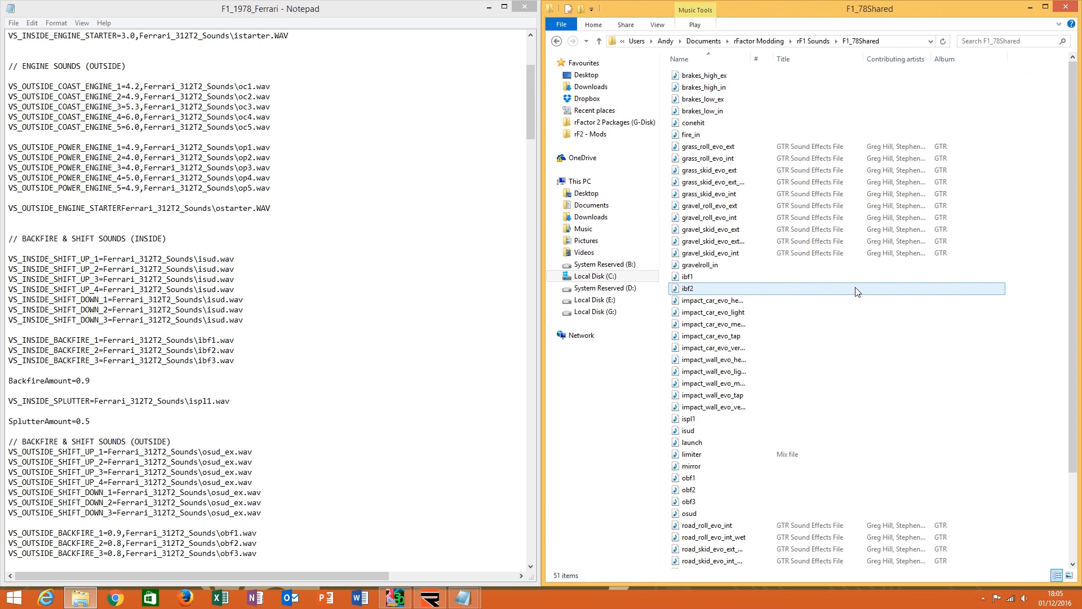
Copy the shift and inside backfire sounds isud, ibf1 and ibf2 from F1_78Shared.
{"action": "left_click", "coordinate": [741, 431]}
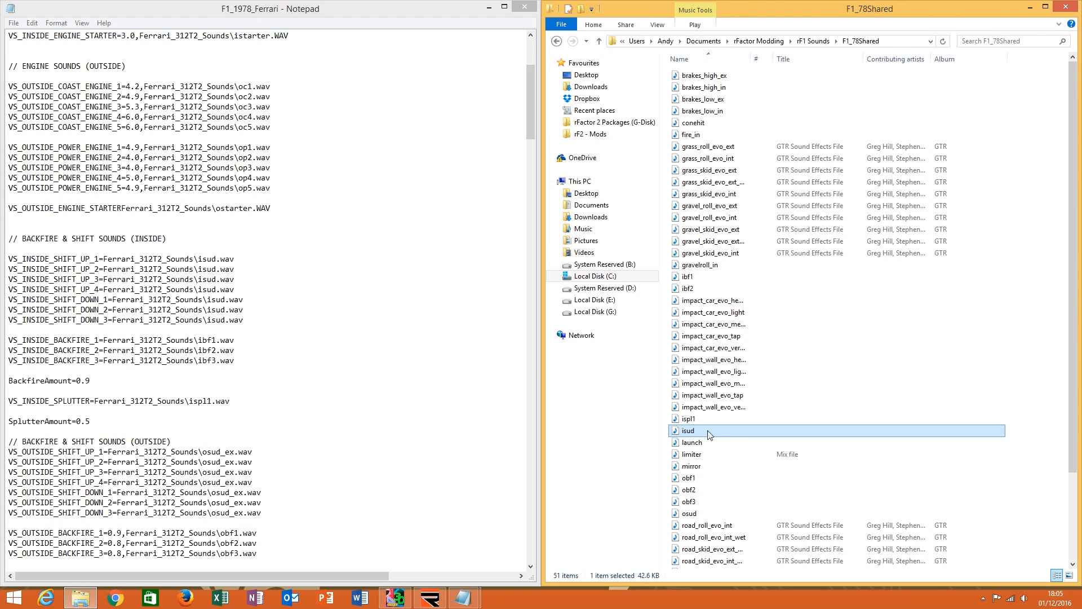
{"action": "left_click", "coordinate": [724, 280], "text": "ctrl"}
{"action": "left_click", "coordinate": [718, 289], "text": "ctrl"}
{"action": "scroll", "coordinate": [758, 370], "scroll_direction": "down", "scroll_amount": 3}
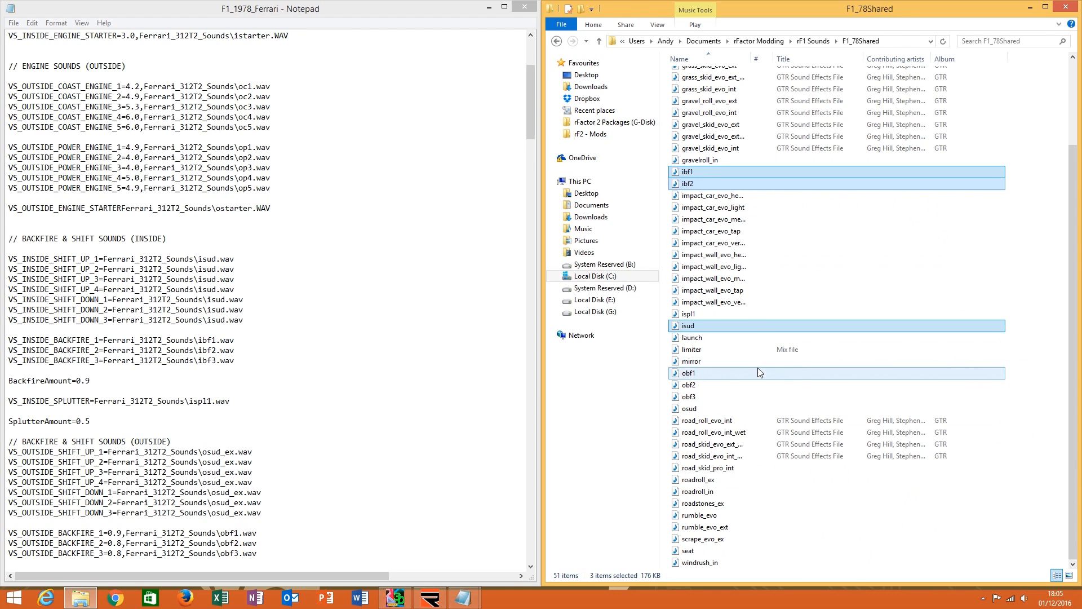
{"action": "scroll", "coordinate": [756, 370], "scroll_direction": "up", "scroll_amount": 3}
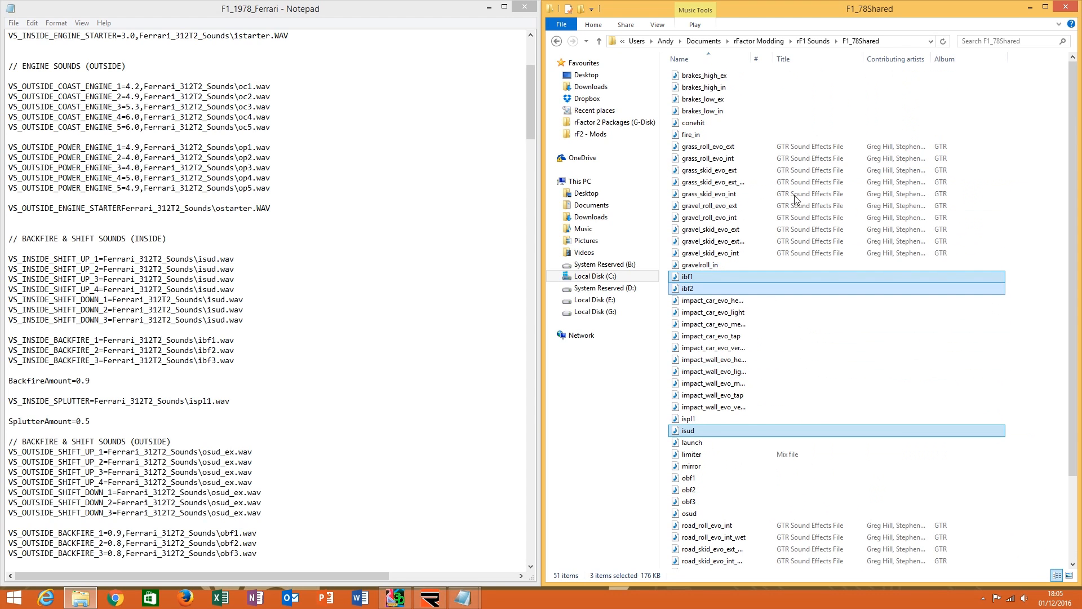
{"action": "right_click", "coordinate": [731, 282]}
{"action": "left_click", "coordinate": [790, 426]}
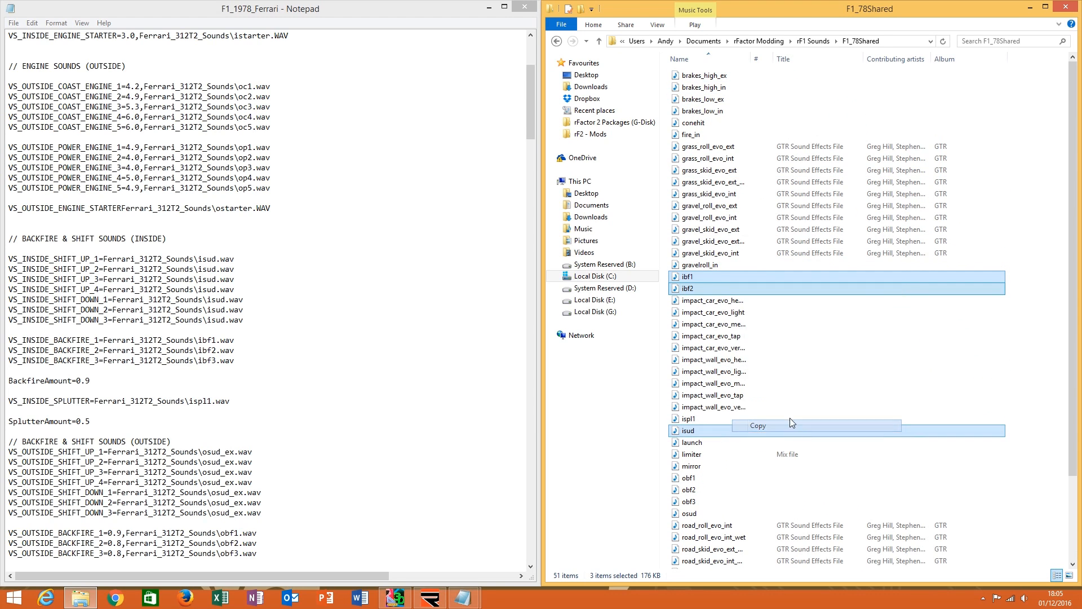
Paste the copied shift and backfire sounds into the rF2 Sounds folder inside rFactor Modding.
{"action": "left_click", "coordinate": [808, 44]}
{"action": "left_click", "coordinate": [819, 41]}
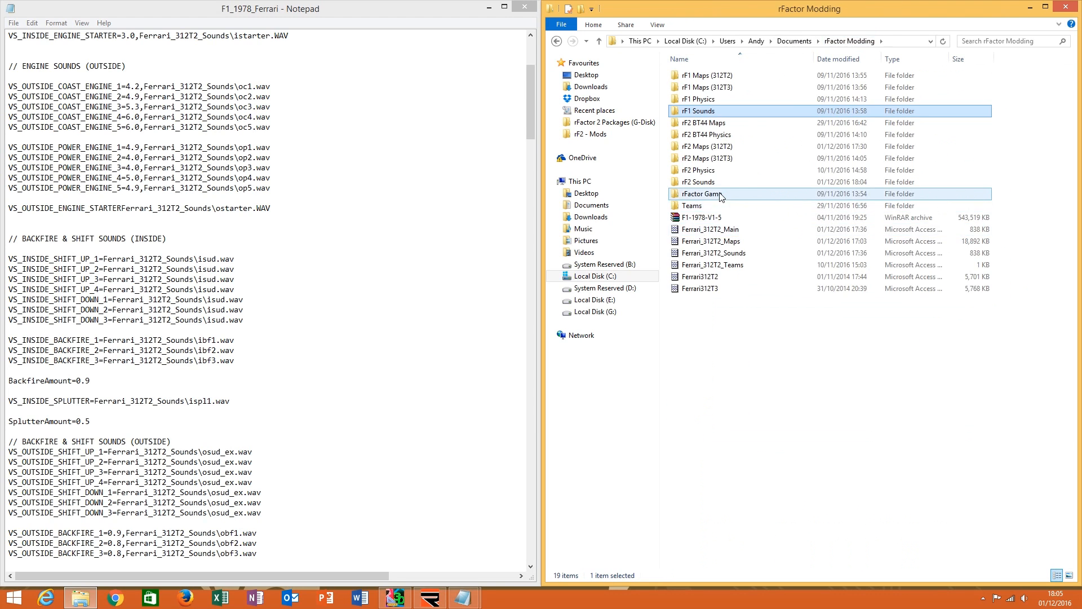
{"action": "double_click", "coordinate": [725, 186]}
{"action": "right_click", "coordinate": [745, 376]}
{"action": "left_click", "coordinate": [773, 453]}
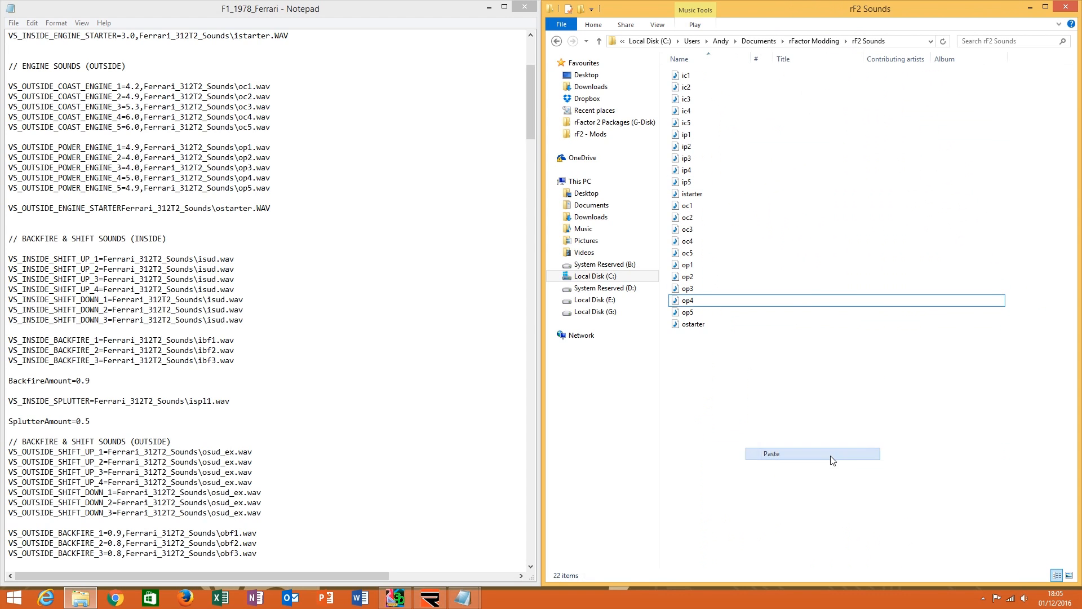
Search the rF1 Sounds folder for ibf3, then clear the search.
{"action": "left_click", "coordinate": [814, 41]}
{"action": "double_click", "coordinate": [756, 107]}
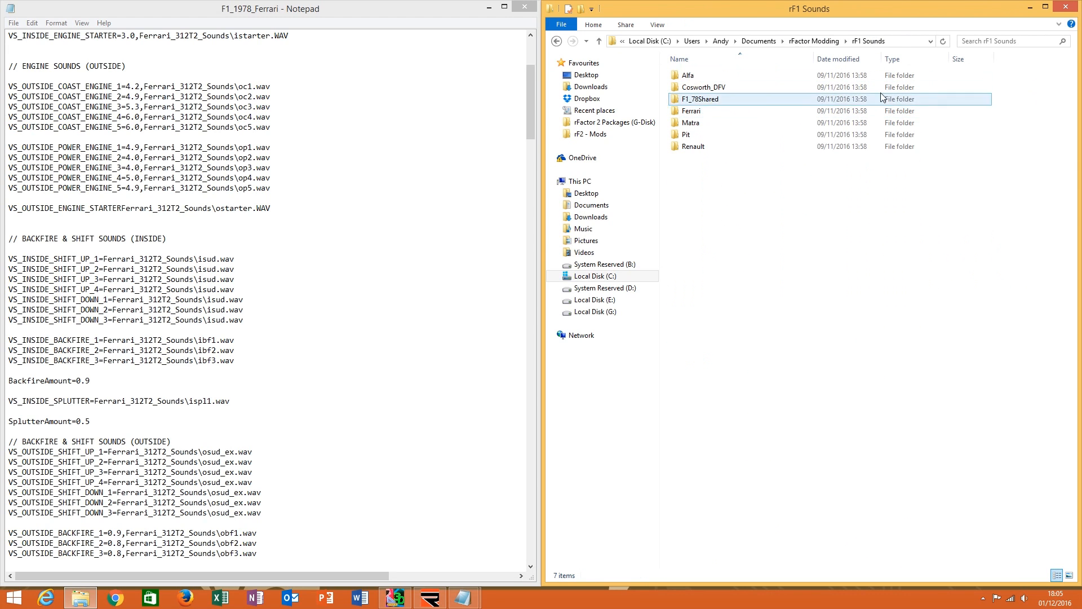
{"action": "left_click", "coordinate": [967, 46]}
{"action": "type", "text": "i"}
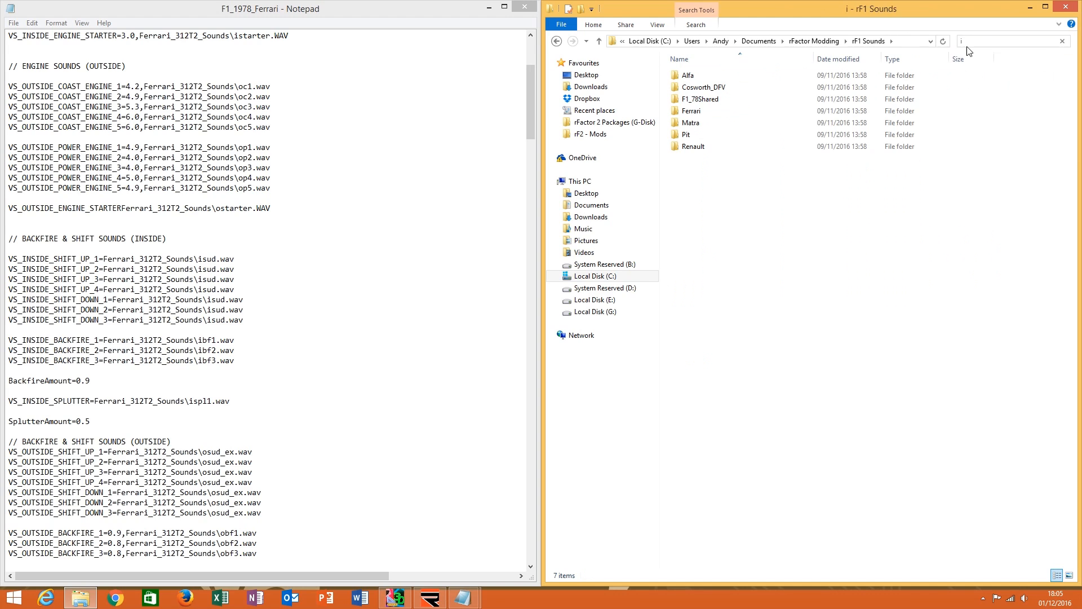
{"action": "type", "text": "bf3"}
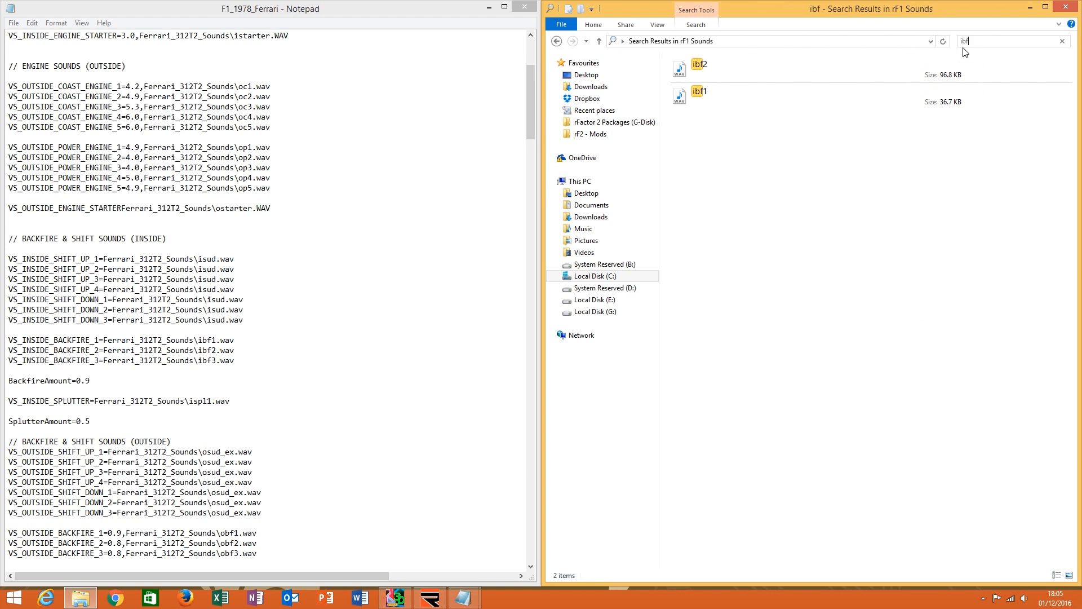
{"action": "left_click", "coordinate": [1063, 41]}
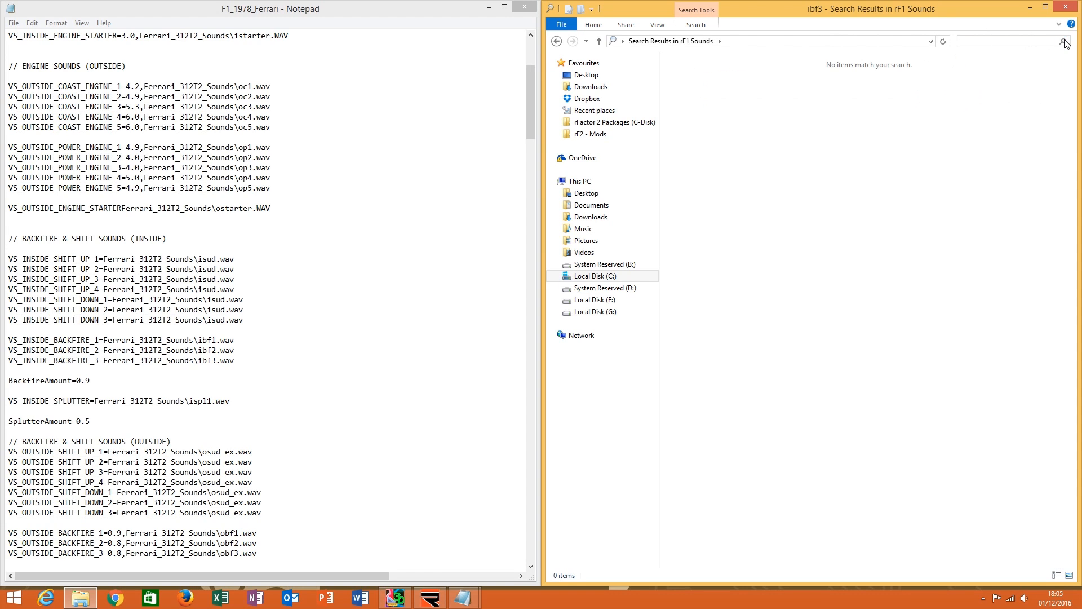
Check the inside backfire and splutter lines in F1_1978_Ferrari and search rF1 Sounds for "isp".
{"action": "left_click", "coordinate": [190, 385]}
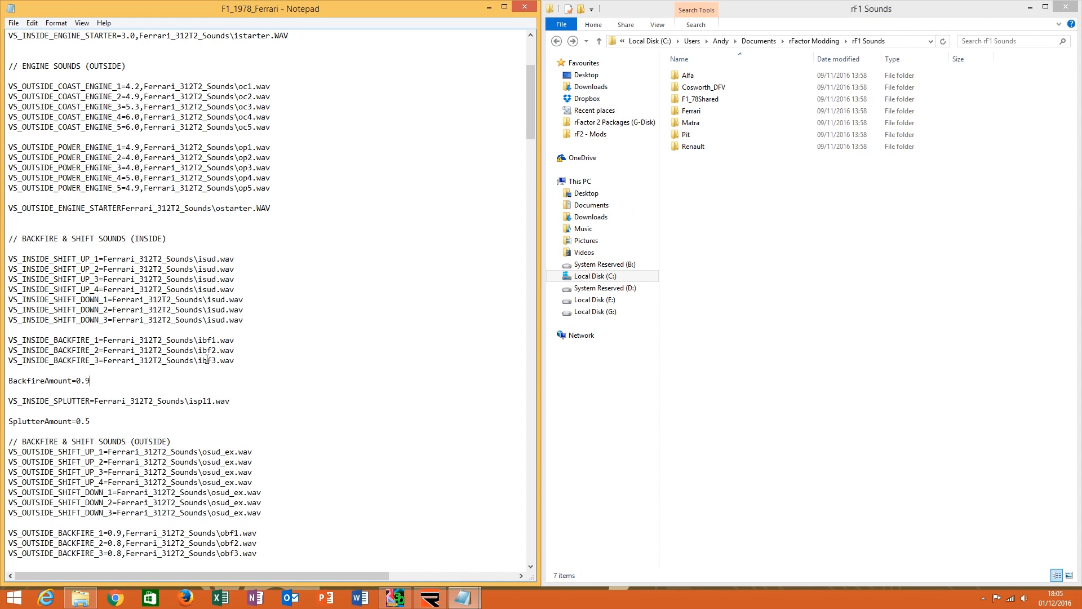
{"action": "left_click", "coordinate": [975, 42]}
{"action": "left_click", "coordinate": [975, 41]}
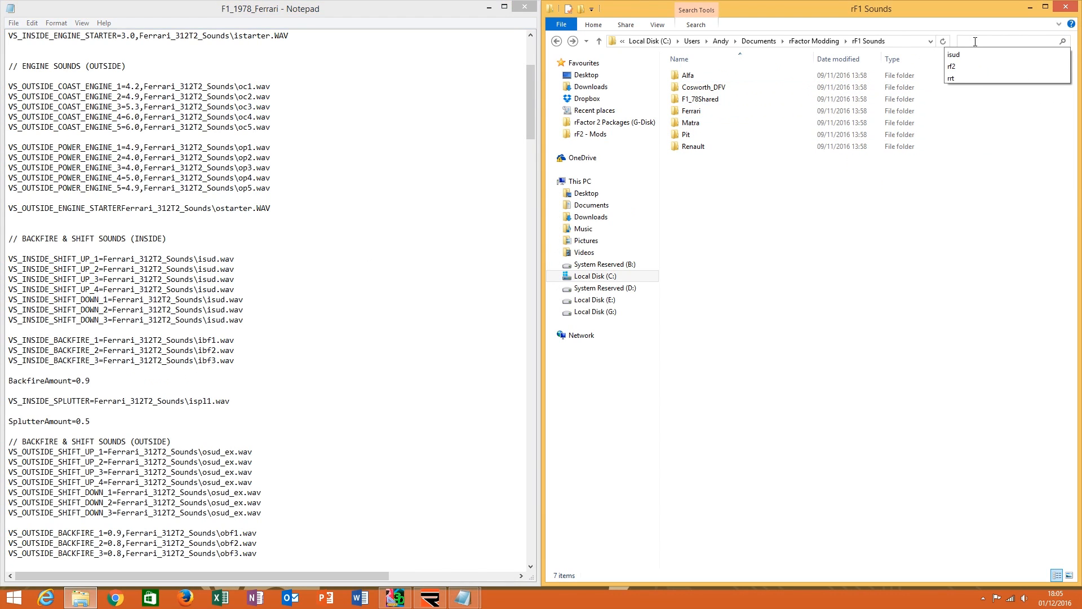
{"action": "type", "text": "isp"}
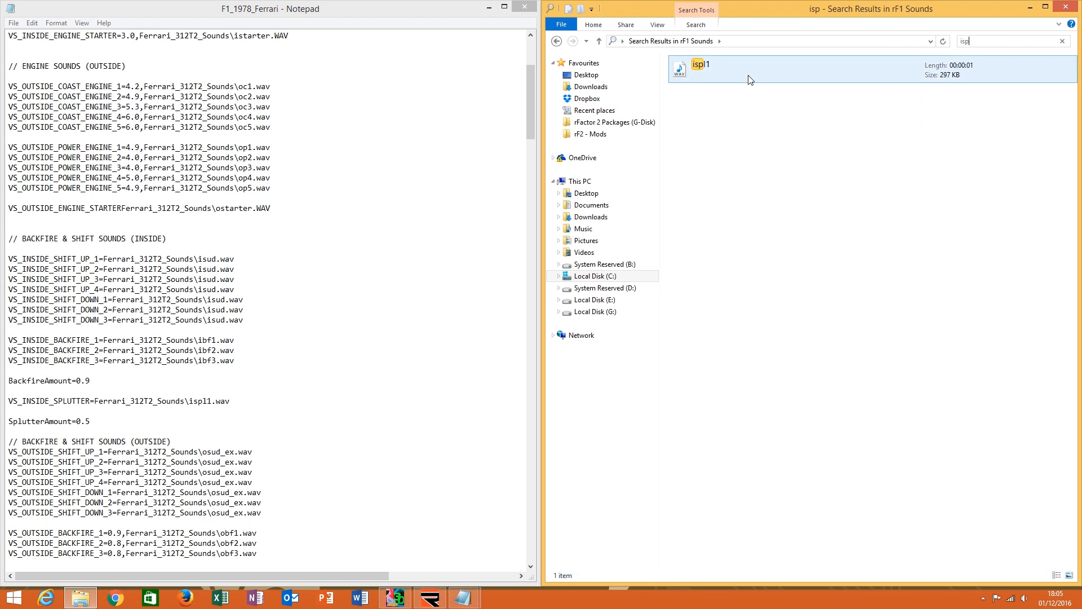
Open the file location of ispl1 and copy the sound from the F1_78Shared folder.
{"action": "right_click", "coordinate": [748, 79]}
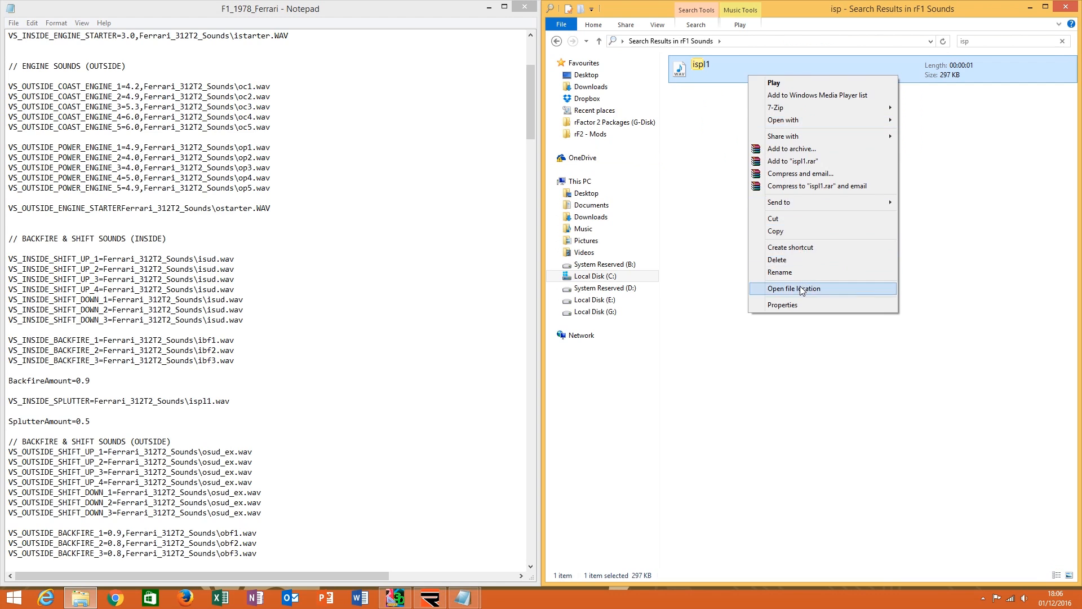
{"action": "left_click", "coordinate": [778, 290]}
{"action": "right_click", "coordinate": [707, 421]}
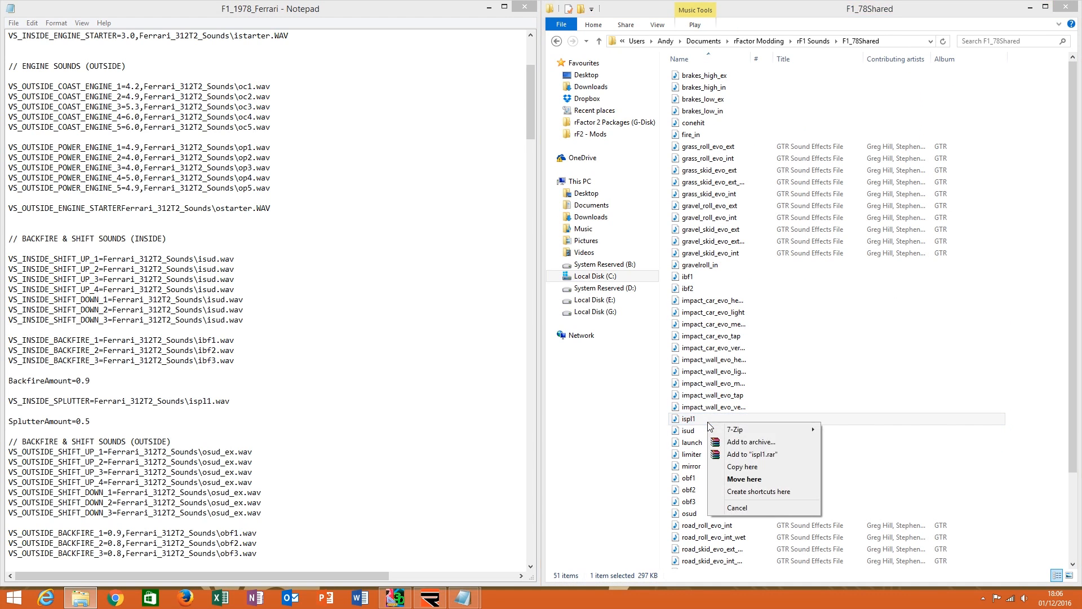
{"action": "left_click", "coordinate": [704, 420]}
{"action": "right_click", "coordinate": [703, 419]}
{"action": "left_click", "coordinate": [742, 353]}
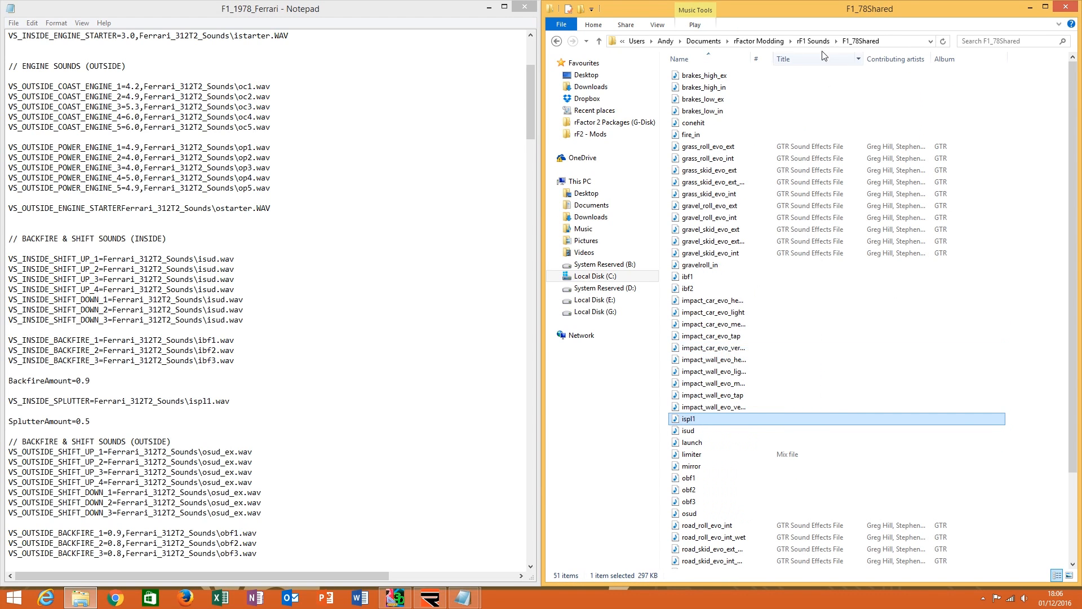
Paste the copied ispl1 sound into the rF2 Sounds folder inside rFactor Modding.
{"action": "left_click", "coordinate": [758, 41]}
{"action": "double_click", "coordinate": [701, 182]}
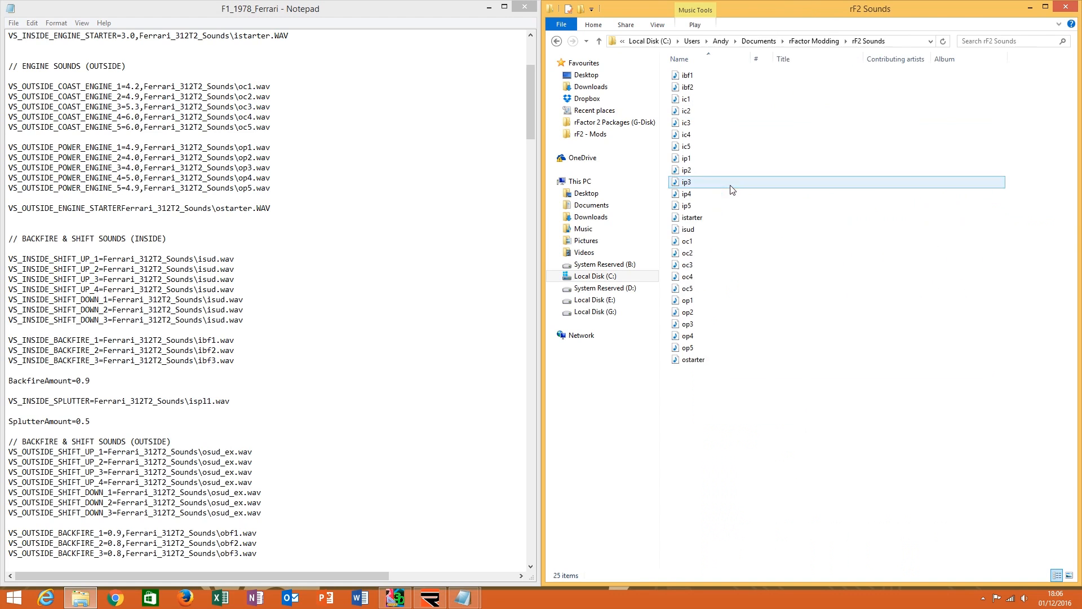
{"action": "right_click", "coordinate": [749, 418]}
{"action": "left_click", "coordinate": [790, 493]}
Review the outside shift and backfire lines in F1_1978_Ferrari, comparing them with the engine sound entries.
{"action": "left_click", "coordinate": [355, 411]}
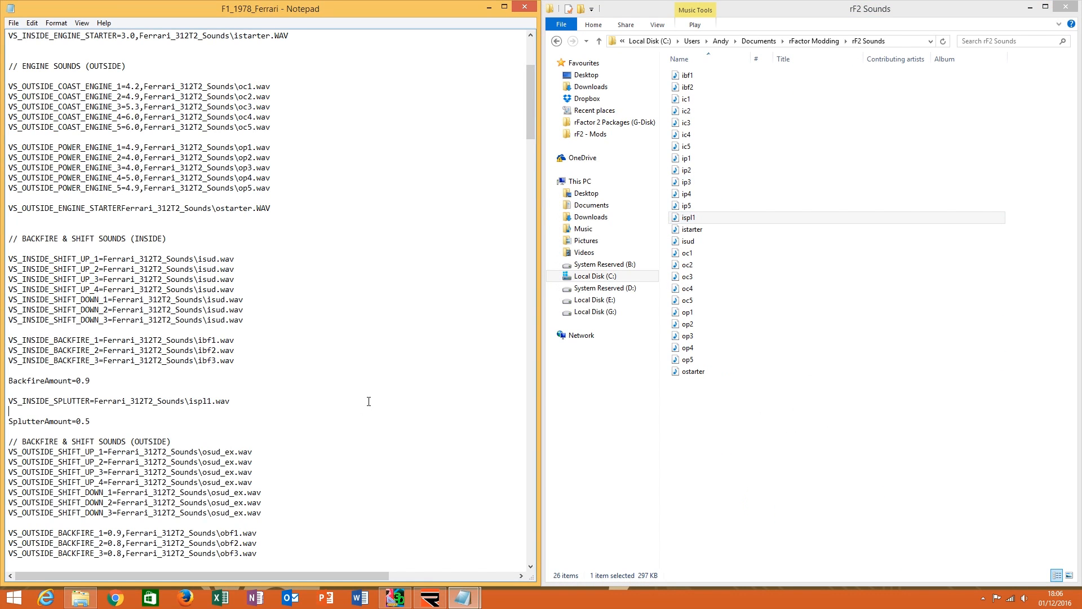
{"action": "scroll", "coordinate": [372, 400], "scroll_direction": "down", "scroll_amount": 6}
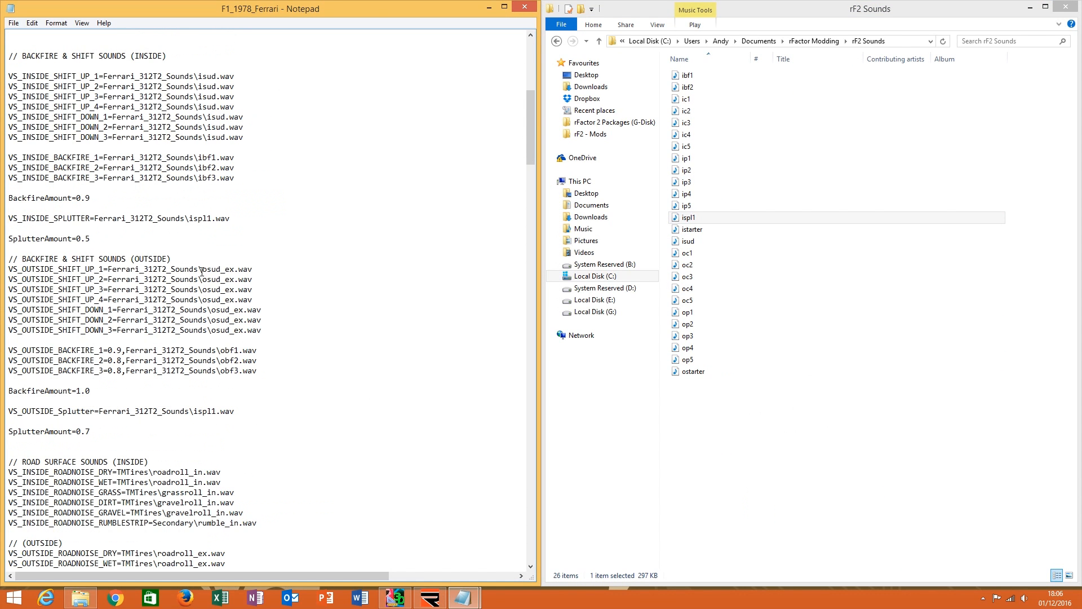
{"action": "left_click_drag", "start_coordinate": [202, 269], "coordinate": [229, 378]}
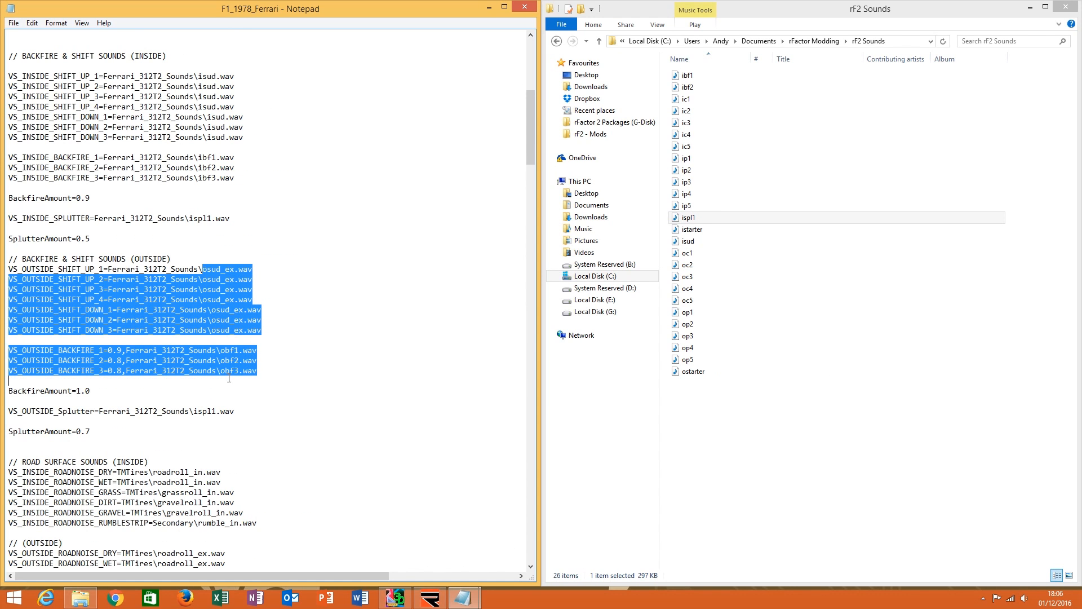
{"action": "left_click", "coordinate": [222, 310]}
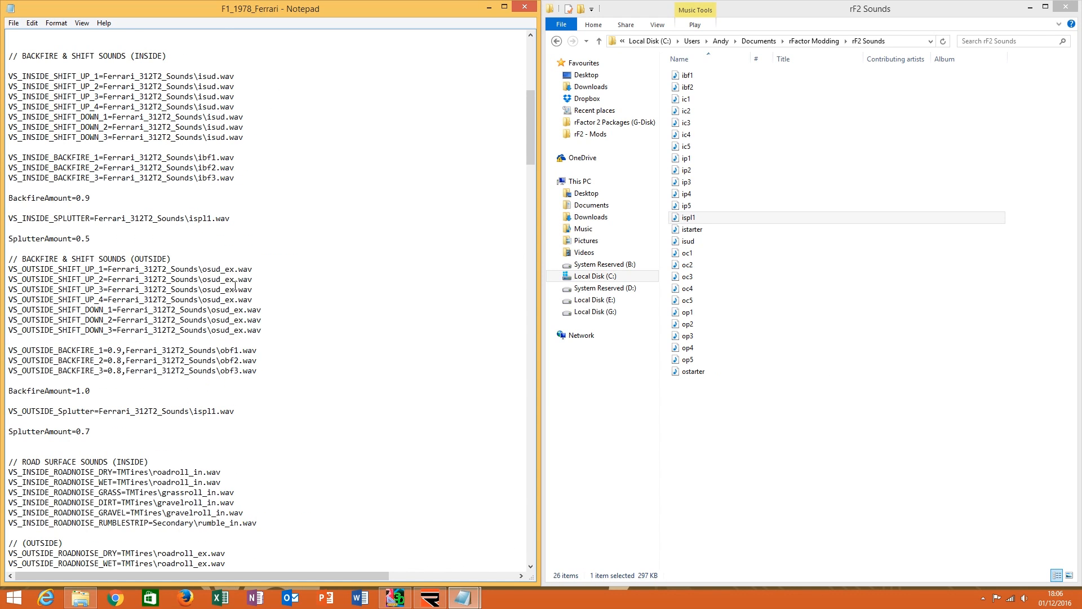
{"action": "scroll", "coordinate": [236, 288], "scroll_direction": "up", "scroll_amount": 12}
{"action": "left_click_drag", "start_coordinate": [245, 80], "coordinate": [253, 169]}
{"action": "left_click", "coordinate": [253, 181]}
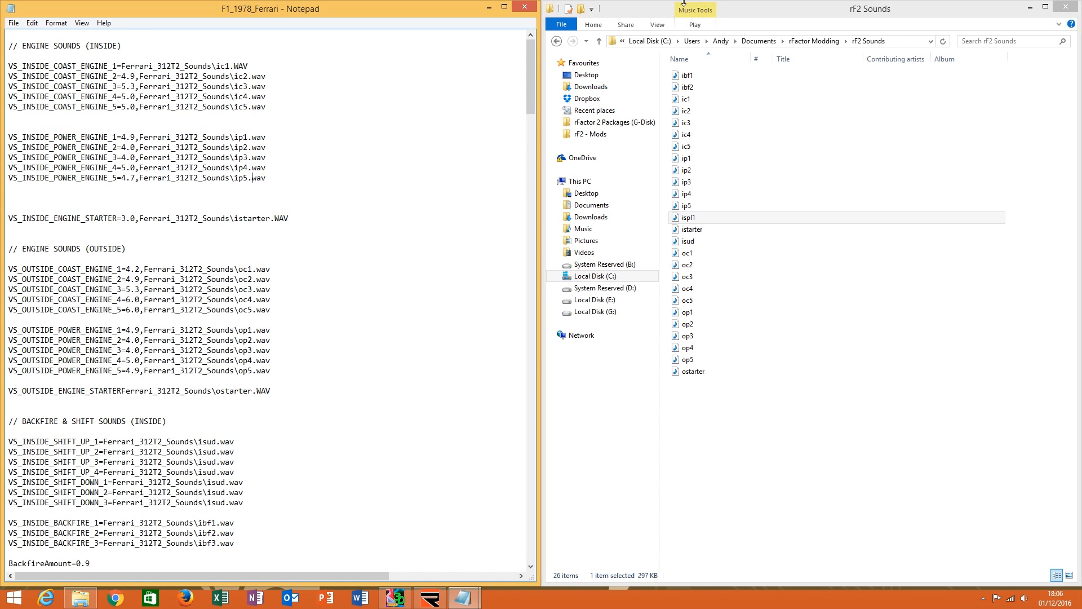
{"action": "scroll", "coordinate": [181, 390], "scroll_direction": "down", "scroll_amount": 15}
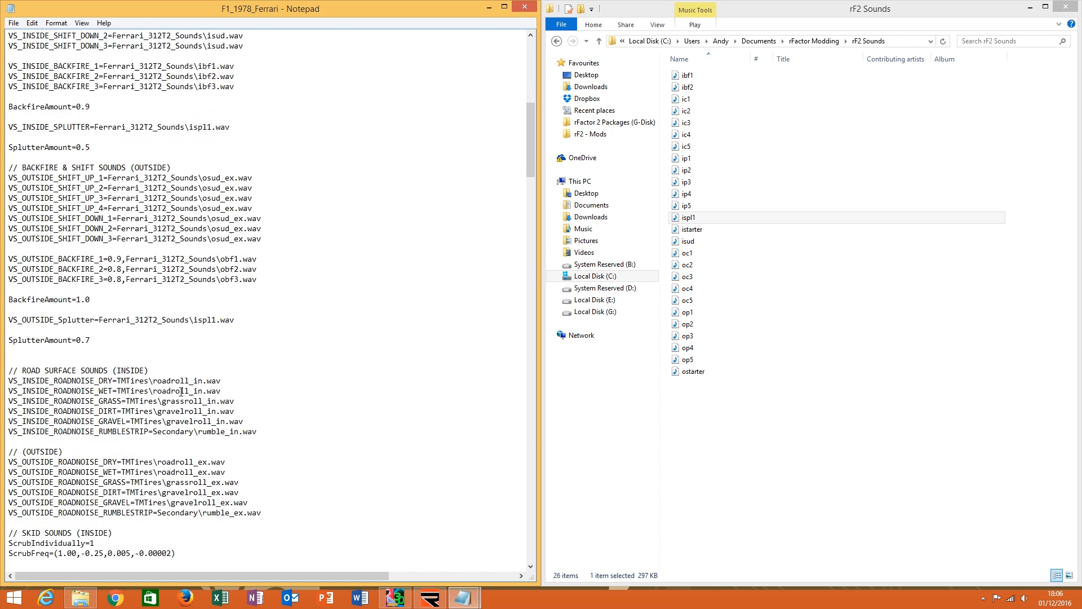
{"action": "scroll", "coordinate": [181, 391], "scroll_direction": "up", "scroll_amount": 4}
Open the rF1 Sounds folder and check the file name used by the outside shift lines in F1_1978_Ferrari.
{"action": "left_click", "coordinate": [812, 41]}
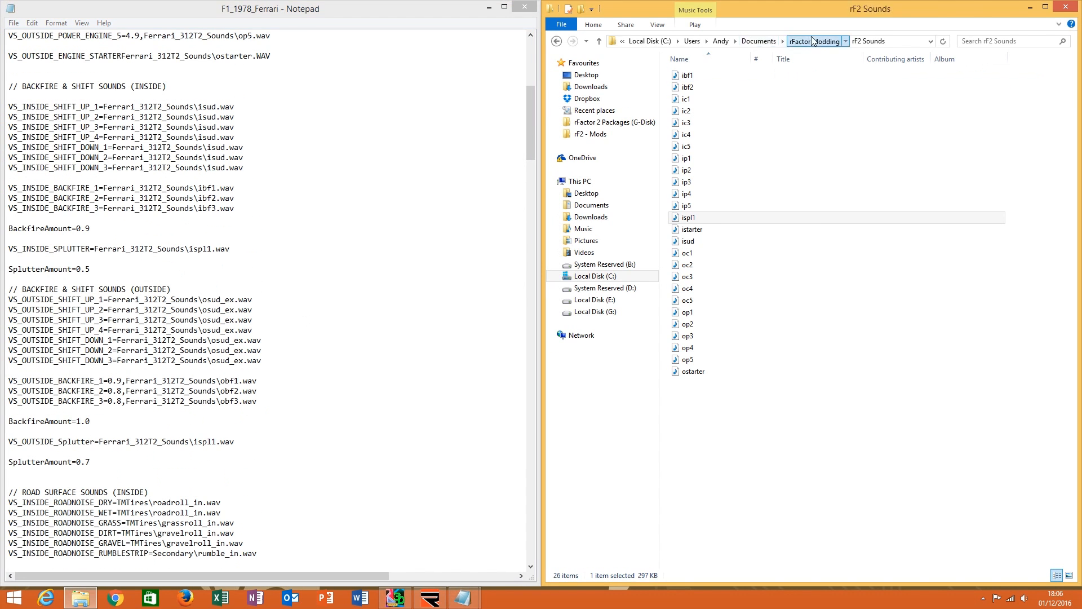
{"action": "left_click", "coordinate": [725, 113]}
{"action": "double_click", "coordinate": [725, 113]}
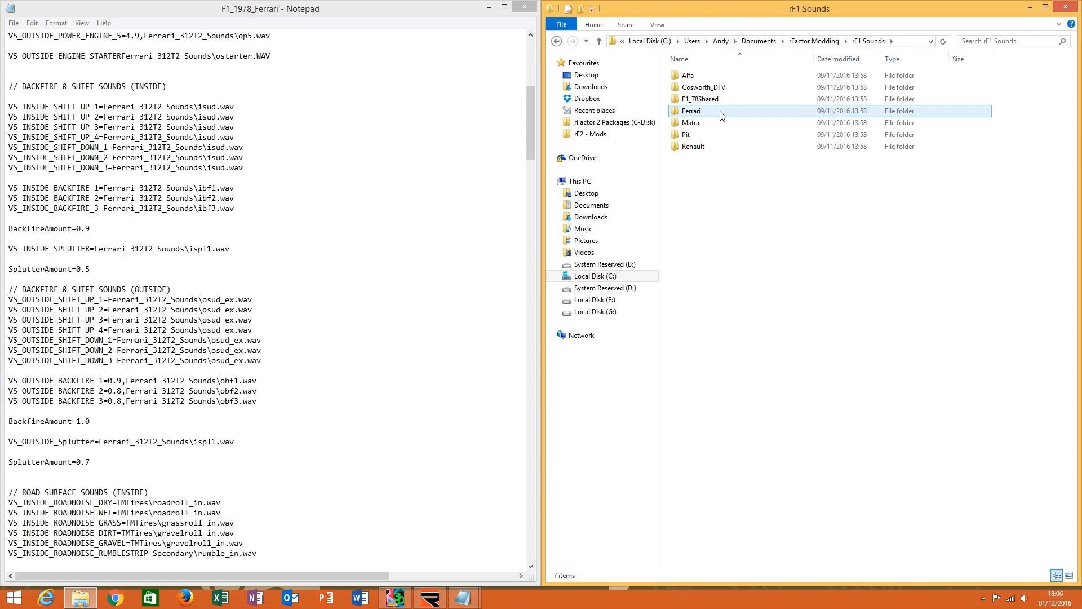
{"action": "mouse_move", "coordinate": [713, 119]}
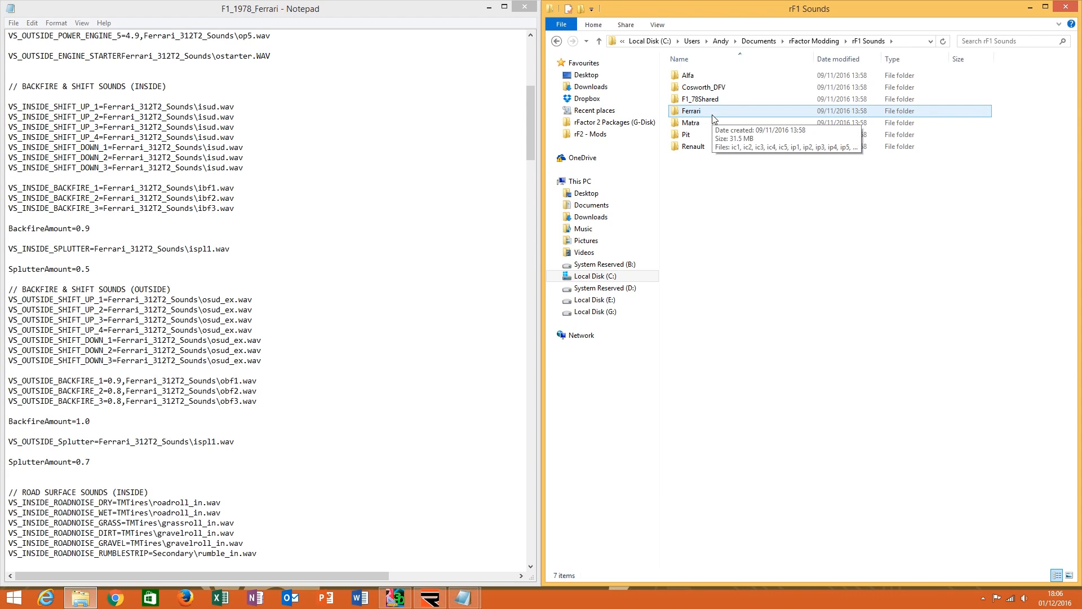
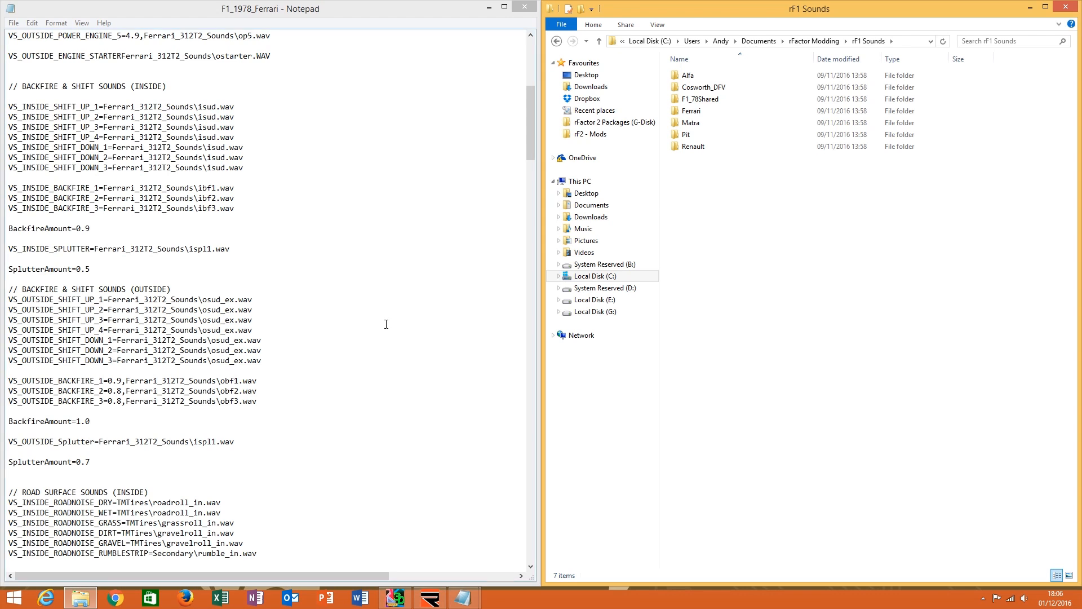
{"action": "left_click", "coordinate": [304, 329]}
{"action": "scroll", "coordinate": [307, 328], "scroll_direction": "down", "scroll_amount": 3}
{"action": "scroll", "coordinate": [310, 325], "scroll_direction": "down", "scroll_amount": 1}
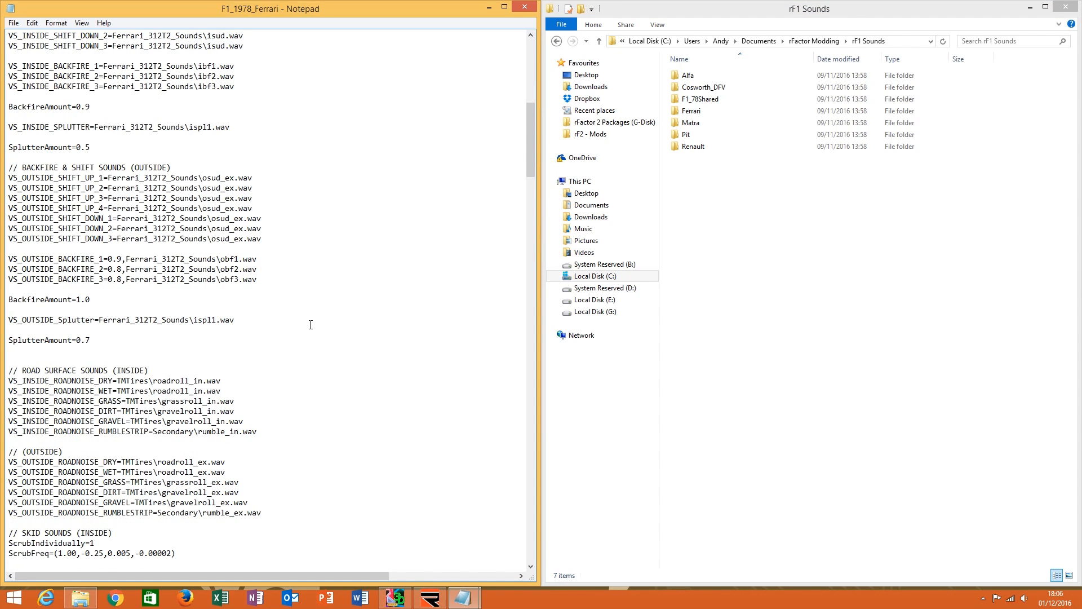
{"action": "scroll", "coordinate": [311, 321], "scroll_direction": "up", "scroll_amount": 2}
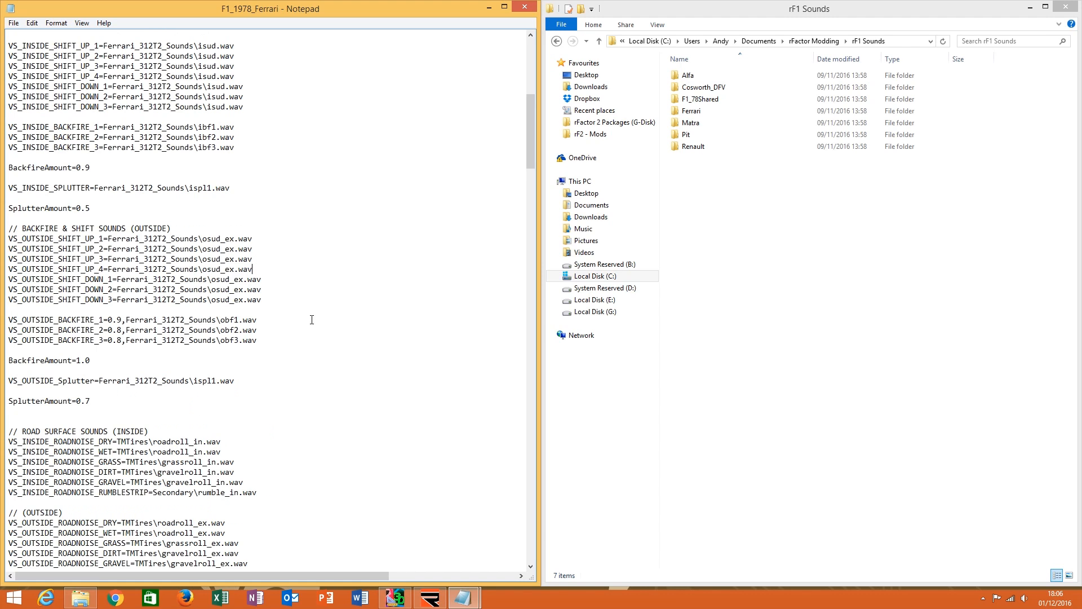
{"action": "left_click", "coordinate": [221, 259]}
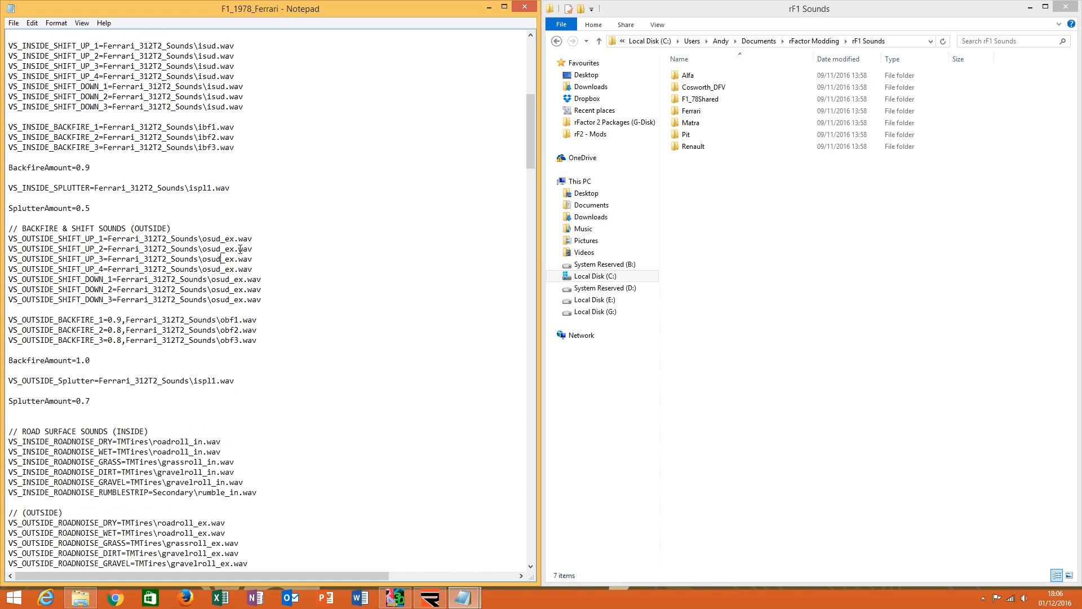
Look through the F1_78Shared folder for the osud_ex sound named in the outside shift lines.
{"action": "double_click", "coordinate": [755, 102]}
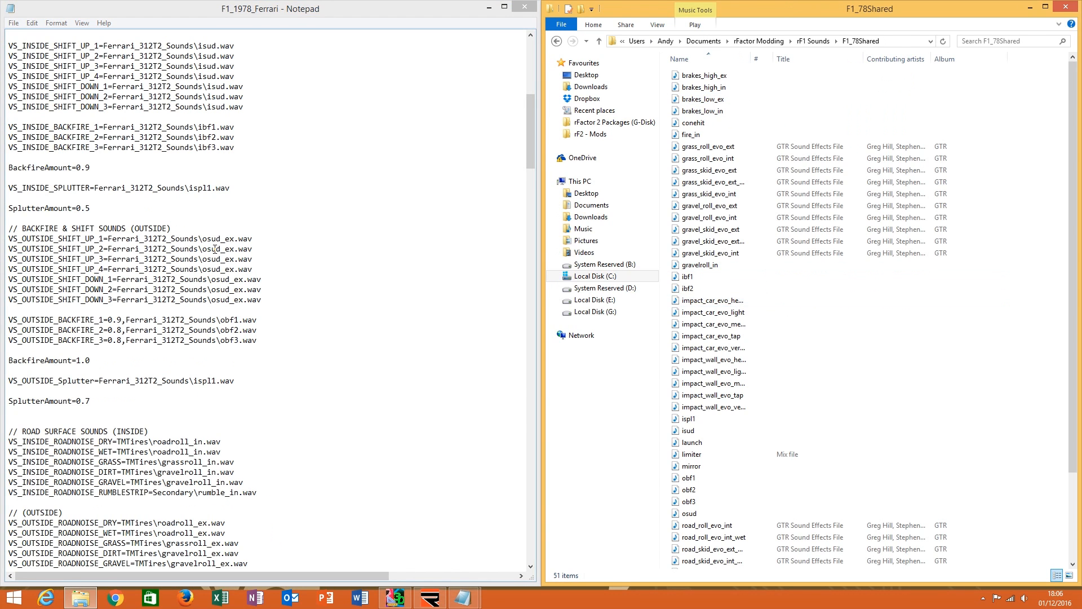
{"action": "left_click_drag", "start_coordinate": [215, 248], "coordinate": [202, 239]}
{"action": "left_click", "coordinate": [838, 326]}
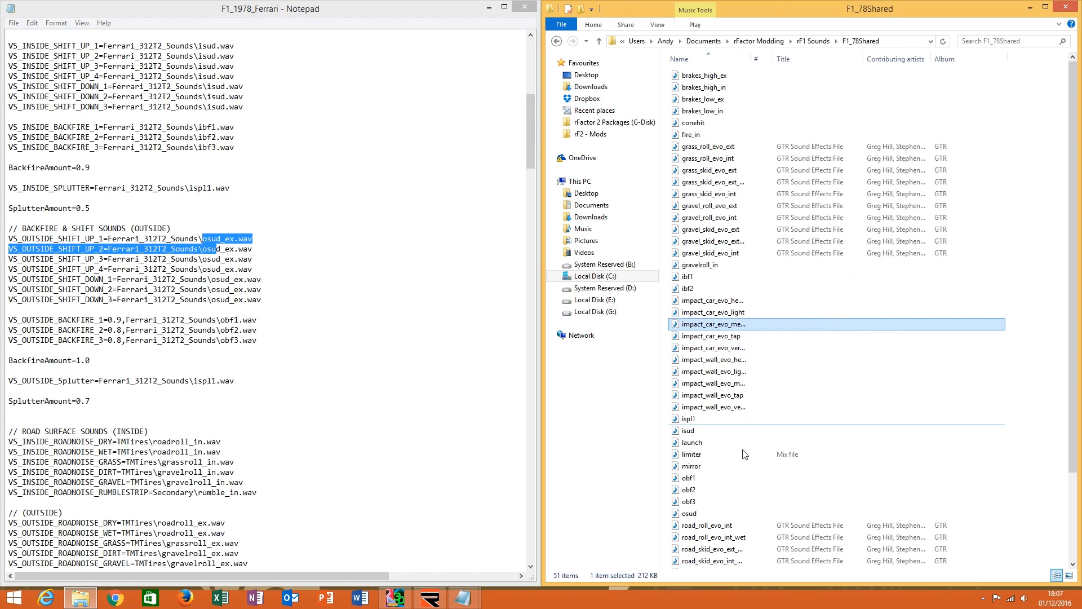
{"action": "left_click", "coordinate": [724, 515]}
{"action": "scroll", "coordinate": [740, 497], "scroll_direction": "down", "scroll_amount": 3}
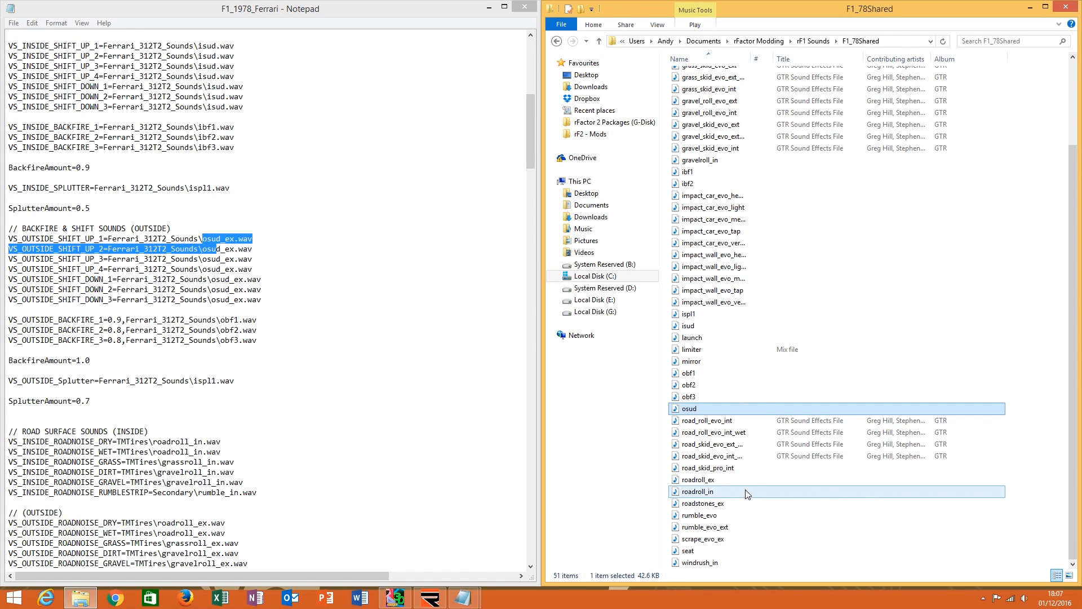
{"action": "scroll", "coordinate": [745, 494], "scroll_direction": "up", "scroll_amount": 3}
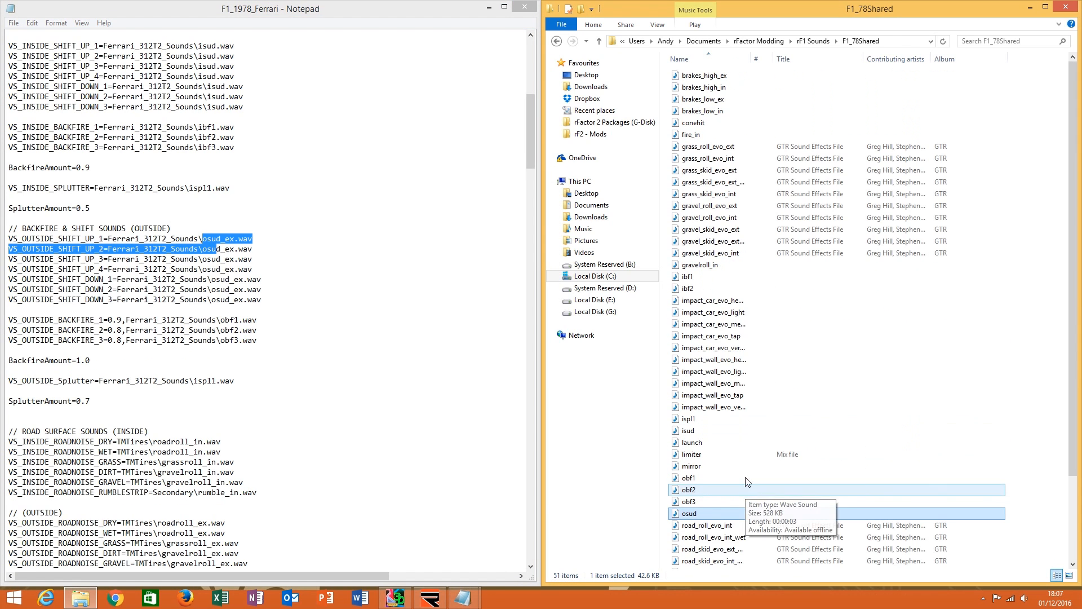
Search the whole rF1 Sounds folder for "osud".
{"action": "left_click", "coordinate": [822, 43]}
{"action": "left_click", "coordinate": [997, 41]}
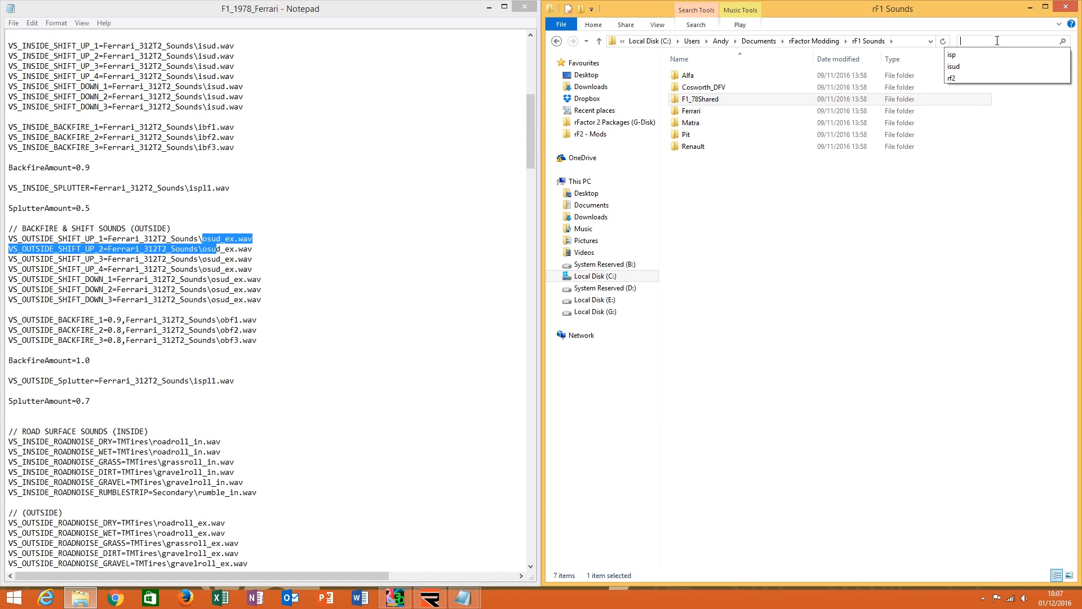
{"action": "type", "text": "osud"}
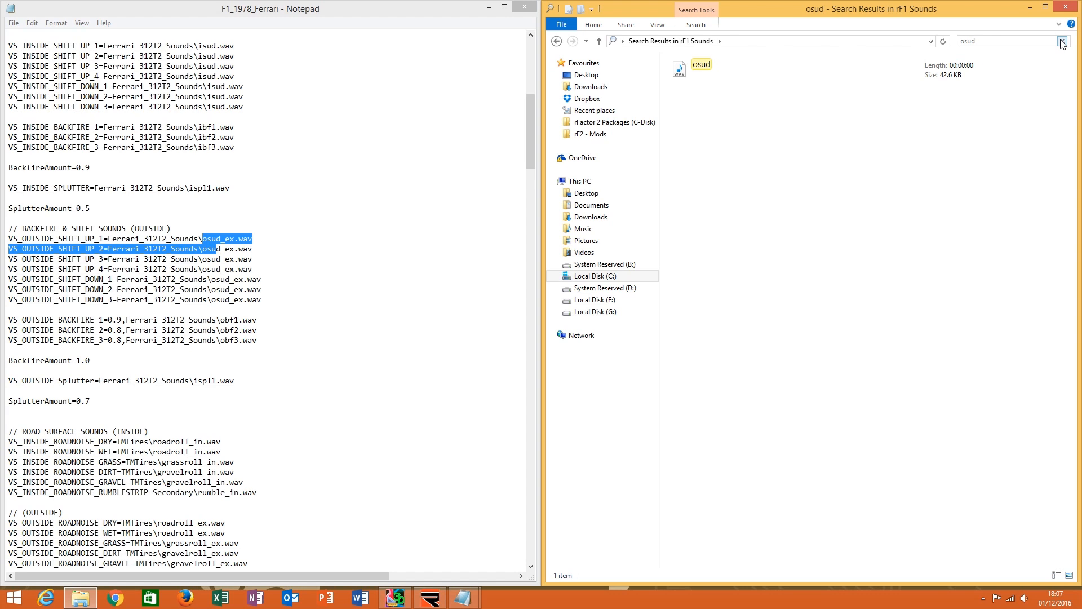
Compare the isud names in the inside shift lines with the osud_ex names in the outside shift lines.
{"action": "left_click", "coordinate": [226, 87]}
{"action": "scroll", "coordinate": [217, 104], "scroll_direction": "up", "scroll_amount": 2}
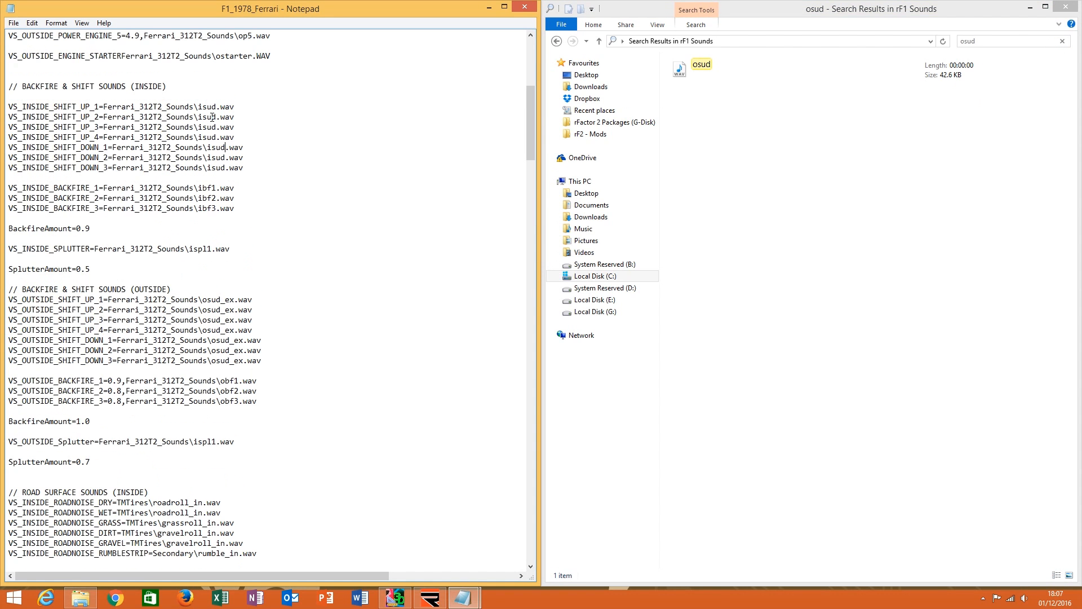
{"action": "left_click_drag", "start_coordinate": [202, 113], "coordinate": [235, 129]}
{"action": "left_click", "coordinate": [229, 157]}
{"action": "mouse_move", "coordinate": [32, 309]}
{"action": "left_mouse_down"}
{"action": "mouse_move", "coordinate": [8, 300]}
{"action": "mouse_move", "coordinate": [44, 299]}
{"action": "left_mouse_up"}
{"action": "left_click_drag", "start_coordinate": [247, 106], "coordinate": [199, 107]}
{"action": "left_click", "coordinate": [290, 271]}
{"action": "scroll", "coordinate": [289, 273], "scroll_direction": "up", "scroll_amount": 10}
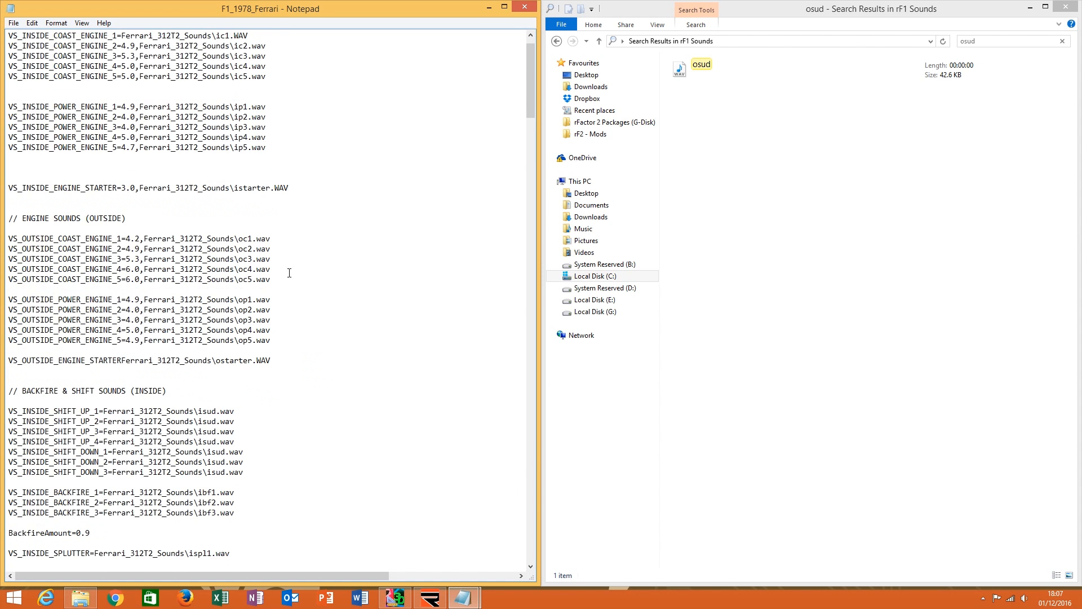
{"action": "scroll", "coordinate": [289, 273], "scroll_direction": "down", "scroll_amount": 12}
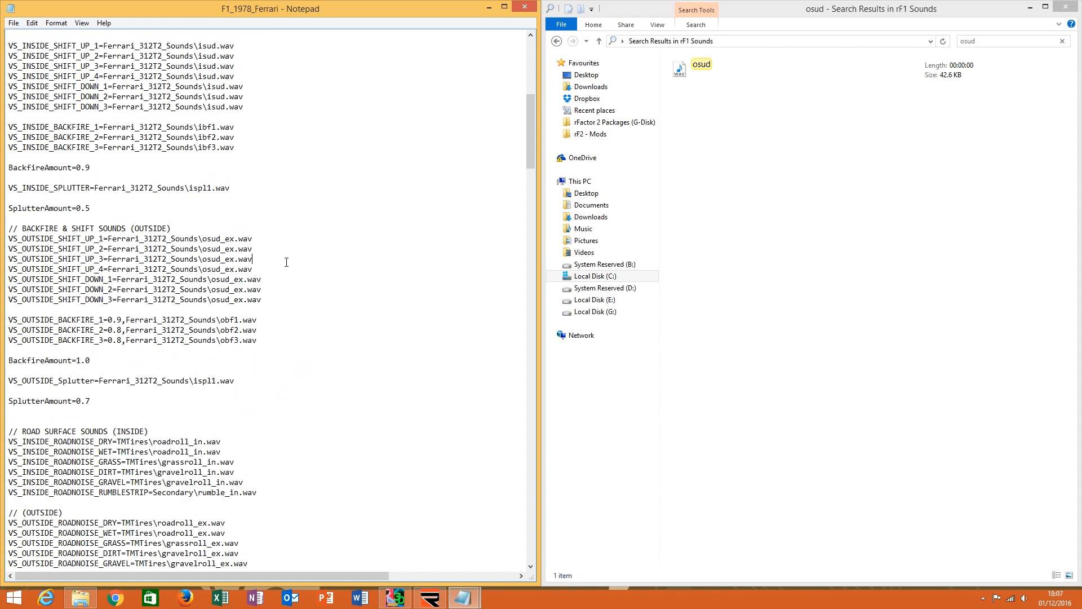
Find each downward occurrence of "osu" in F1_1978_Ferrari.
{"action": "key", "text": "ctrl+f"}
{"action": "type", "text": "ou"}
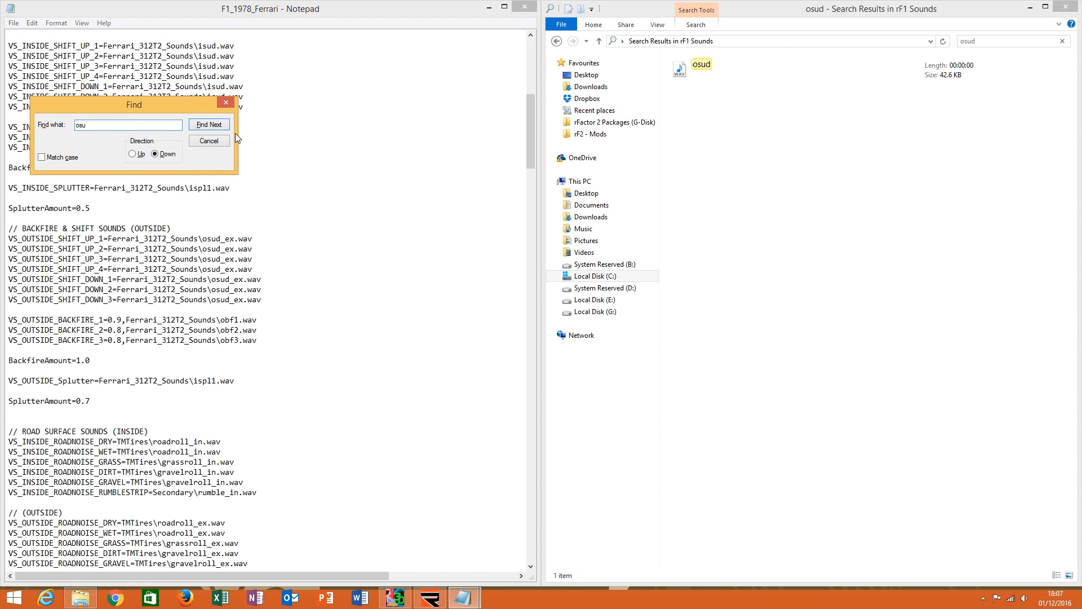
{"action": "left_click", "coordinate": [208, 124]}
{"action": "left_click", "coordinate": [209, 125]}
{"action": "left_click", "coordinate": [209, 125]}
{"action": "left_click", "coordinate": [208, 125]}
{"action": "left_click", "coordinate": [209, 125]}
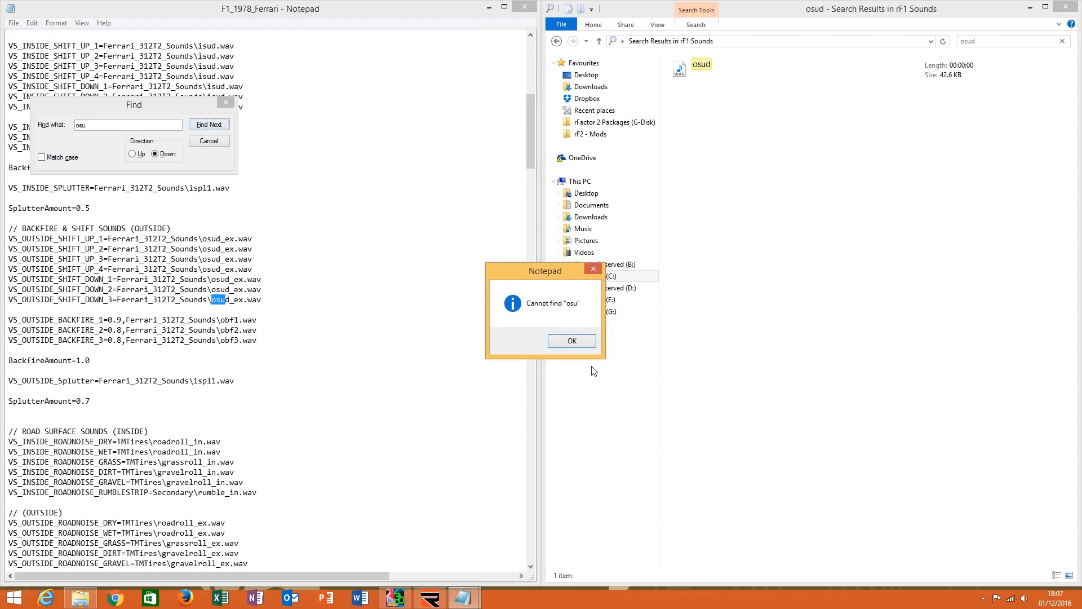
{"action": "left_click", "coordinate": [572, 341]}
Reverse the find direction to Up and go through the earlier occurrences of "osu" in F1_1978_Ferrari.
{"action": "left_click", "coordinate": [133, 155]}
{"action": "left_click", "coordinate": [203, 126]}
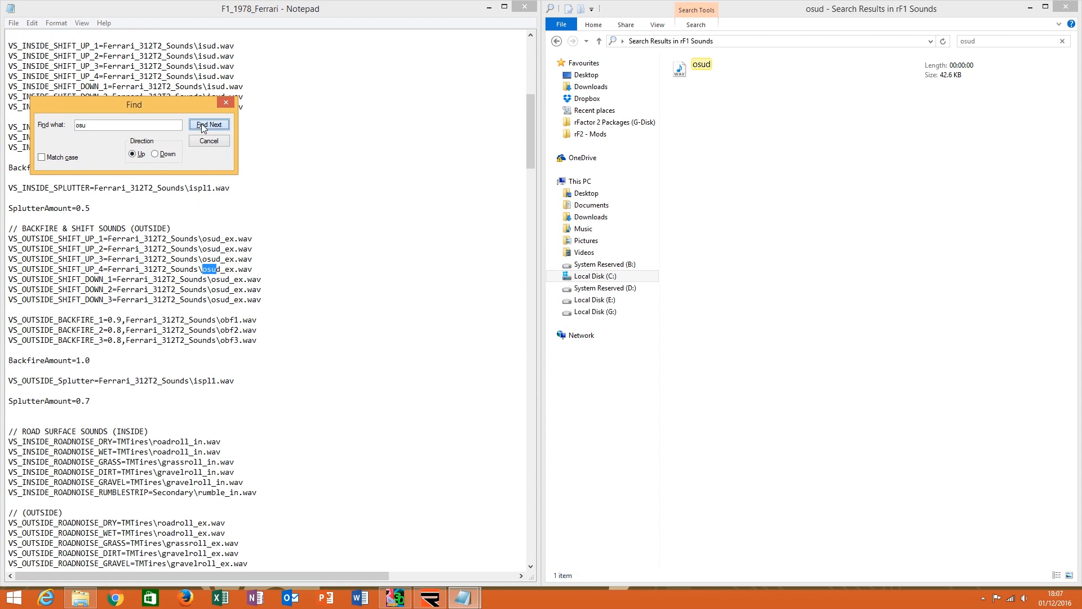
{"action": "left_click", "coordinate": [203, 127]}
{"action": "left_click", "coordinate": [203, 126]}
{"action": "left_click", "coordinate": [203, 126]}
{"action": "left_click", "coordinate": [203, 127]}
{"action": "left_click", "coordinate": [573, 341]}
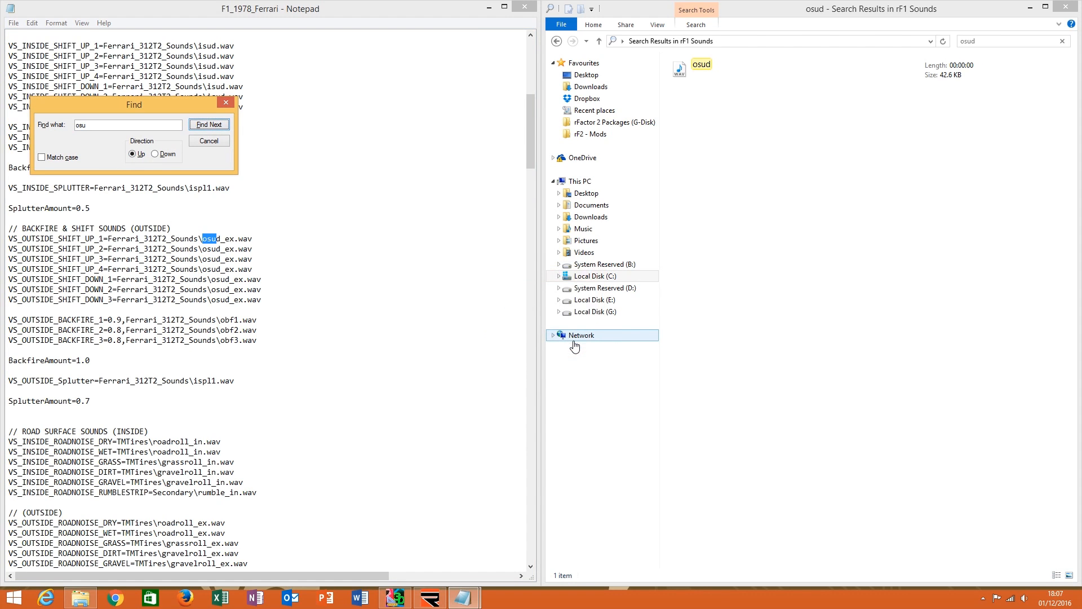
Compare the osud search result with the osud_ex name, copy the osud sound, and clear the search.
{"action": "left_click", "coordinate": [731, 70]}
{"action": "left_click", "coordinate": [234, 239]}
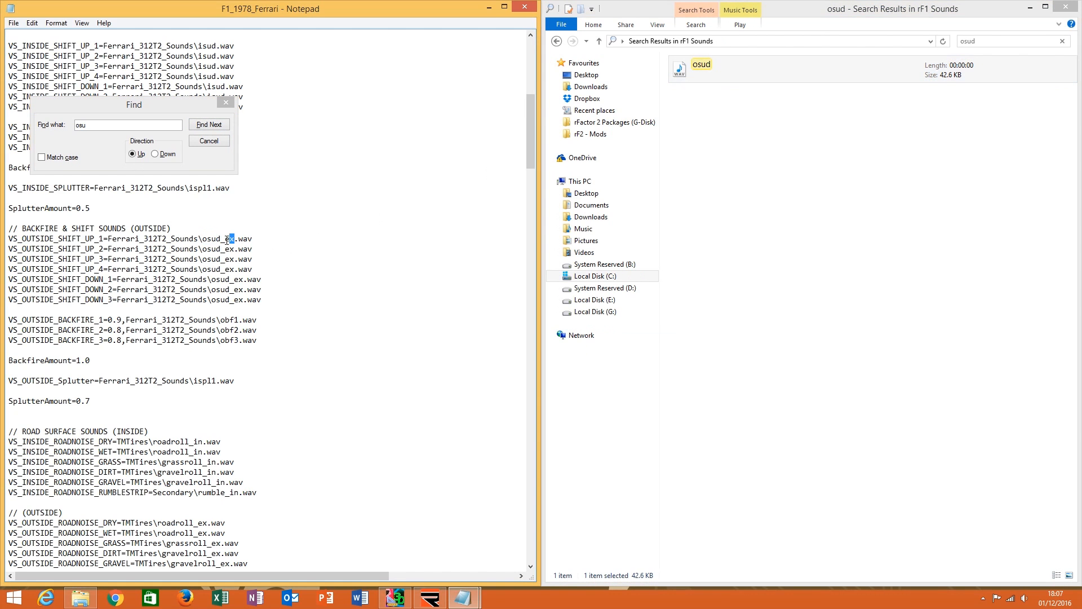
{"action": "left_click_drag", "start_coordinate": [220, 239], "coordinate": [234, 239]}
{"action": "left_click", "coordinate": [742, 70]}
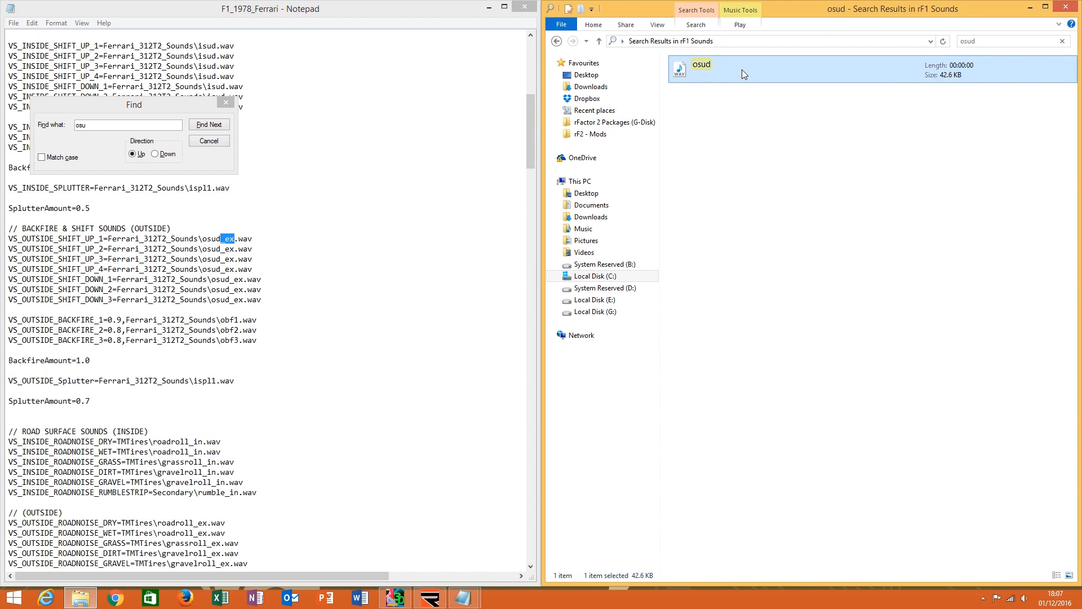
{"action": "right_click", "coordinate": [742, 69]}
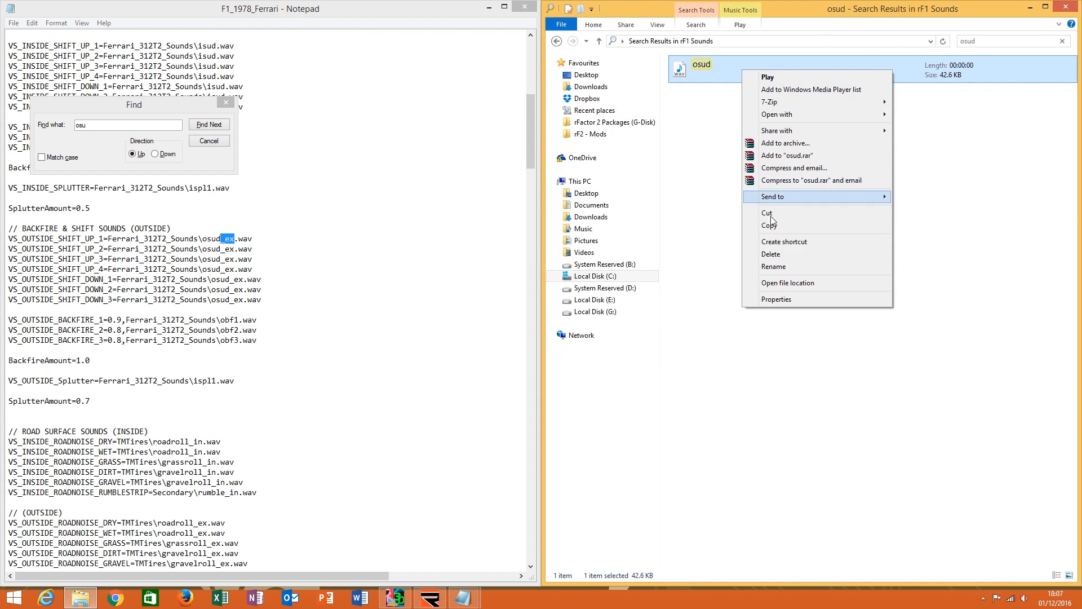
{"action": "left_click", "coordinate": [1063, 40]}
Paste the copied osud sound into the rF2 Sounds folder and rename it osud_ex.
{"action": "left_click", "coordinate": [814, 41]}
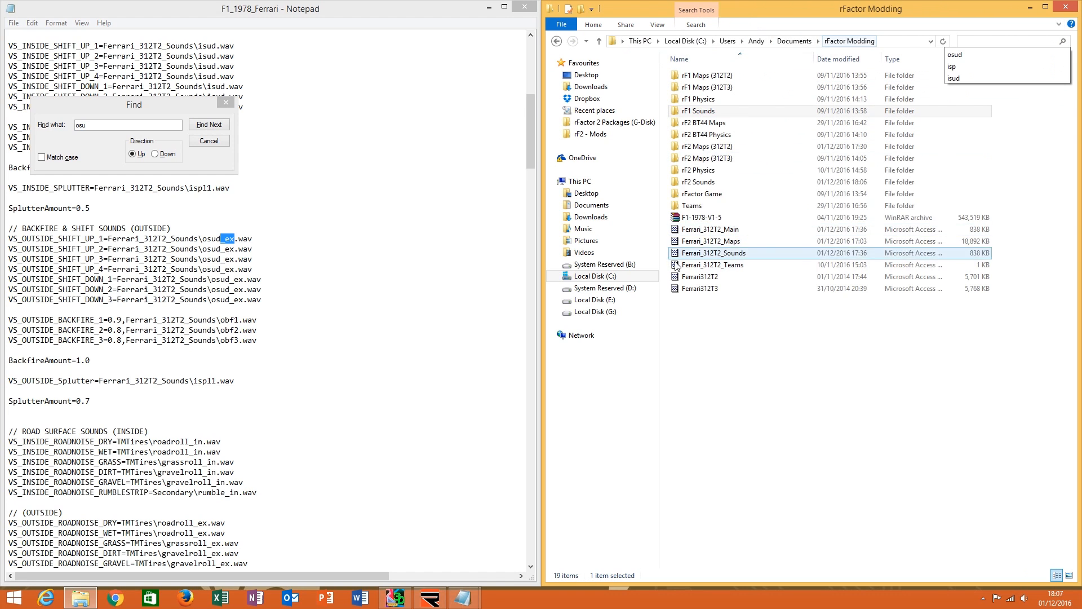
{"action": "double_click", "coordinate": [790, 182]}
{"action": "right_click", "coordinate": [788, 443]}
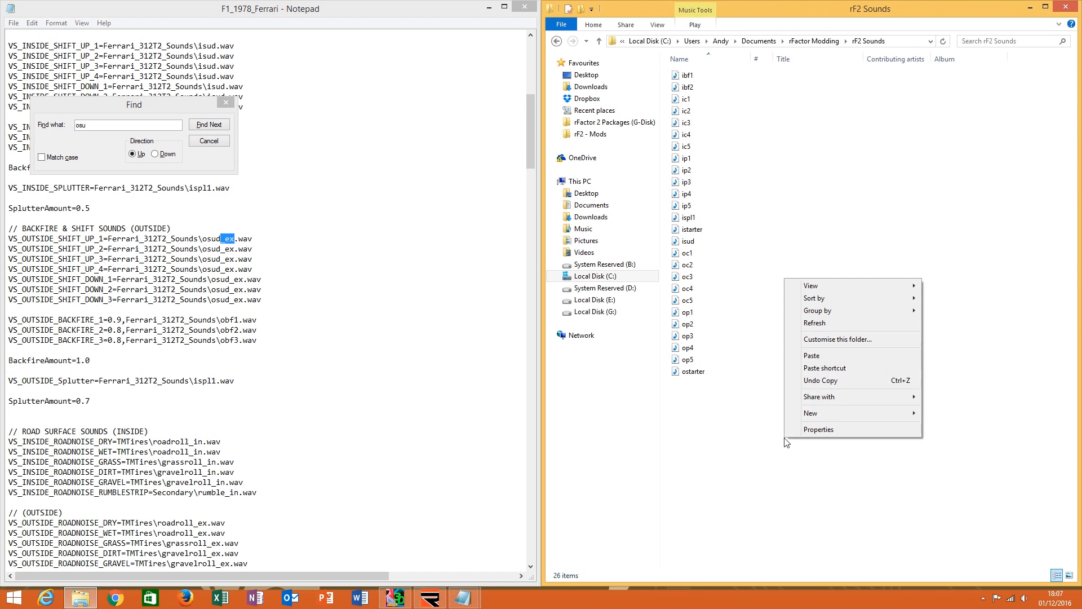
{"action": "left_click", "coordinate": [822, 360]}
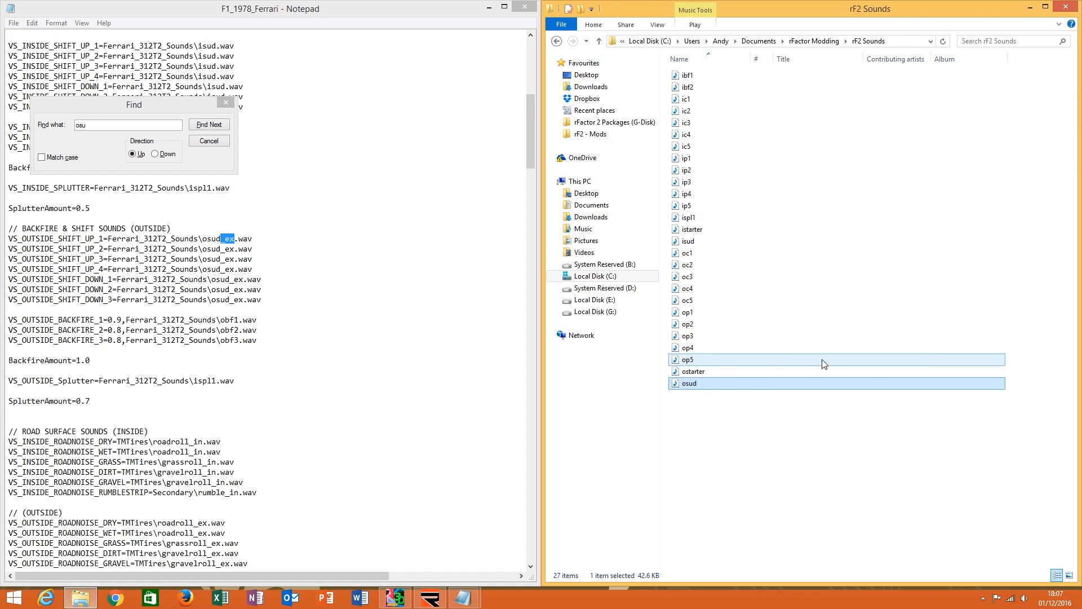
{"action": "right_click", "coordinate": [716, 386]}
{"action": "left_click", "coordinate": [733, 362]}
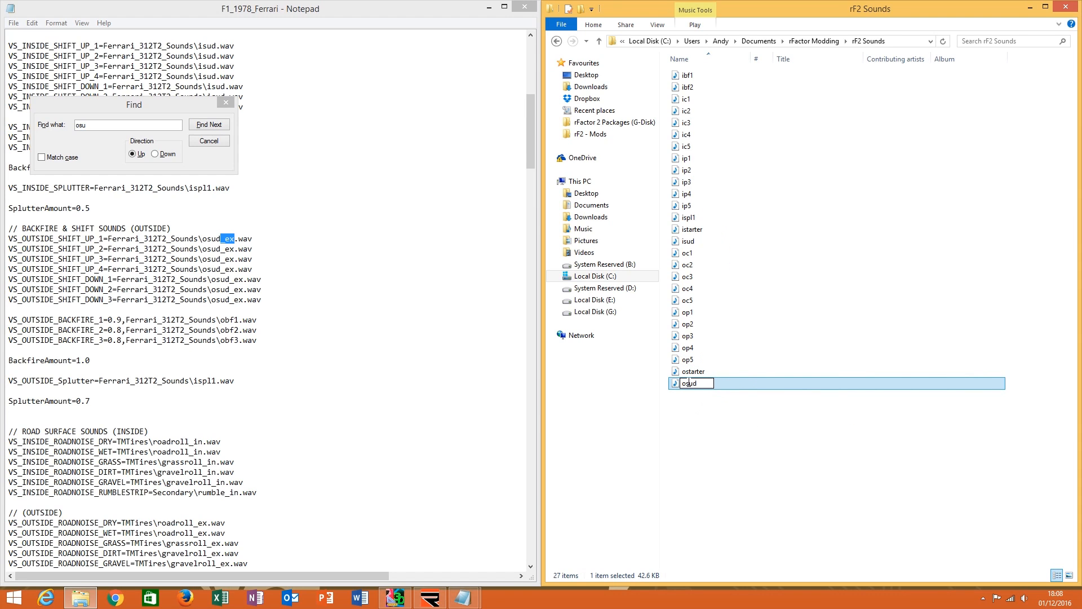
{"action": "left_click", "coordinate": [749, 426]}
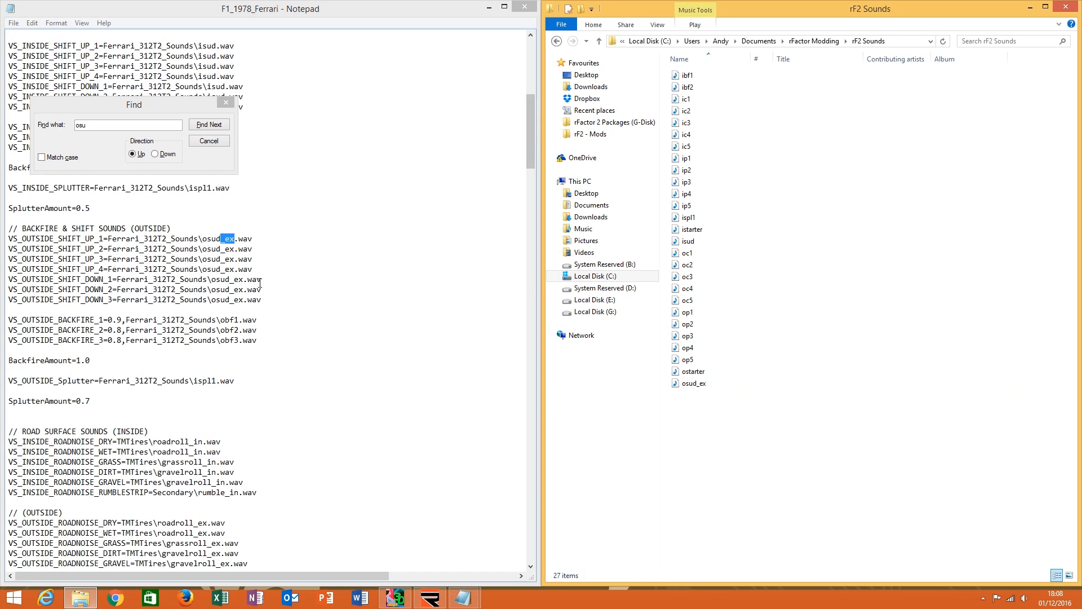
Copy the obf1, obf2, obf3 and ispl1 sounds from the F1_78Shared folder in rF1 Sounds.
{"action": "left_click", "coordinate": [821, 40]}
{"action": "double_click", "coordinate": [734, 112]}
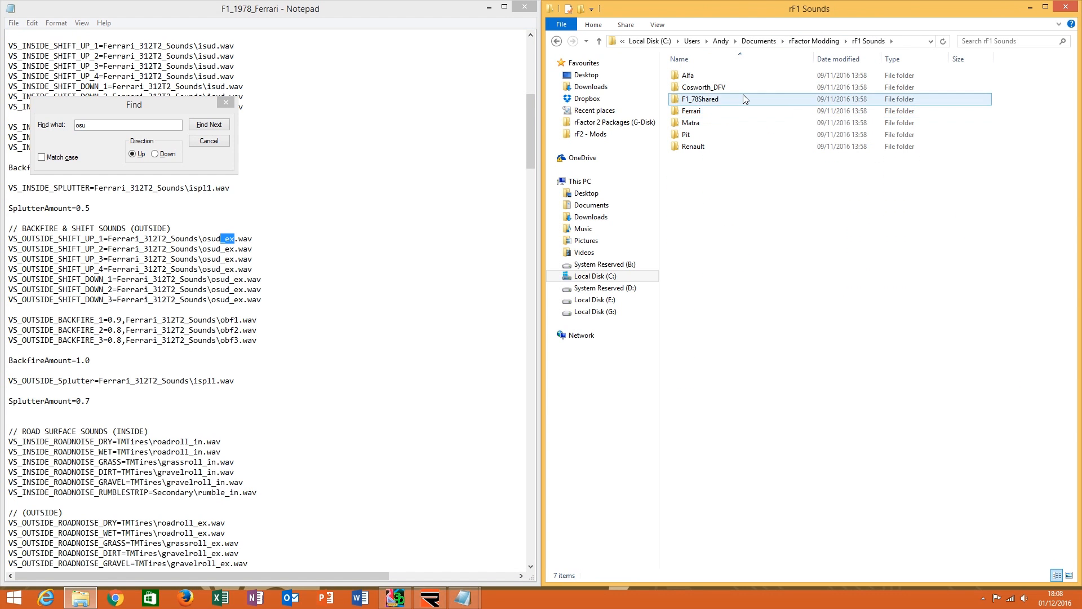
{"action": "double_click", "coordinate": [744, 94]}
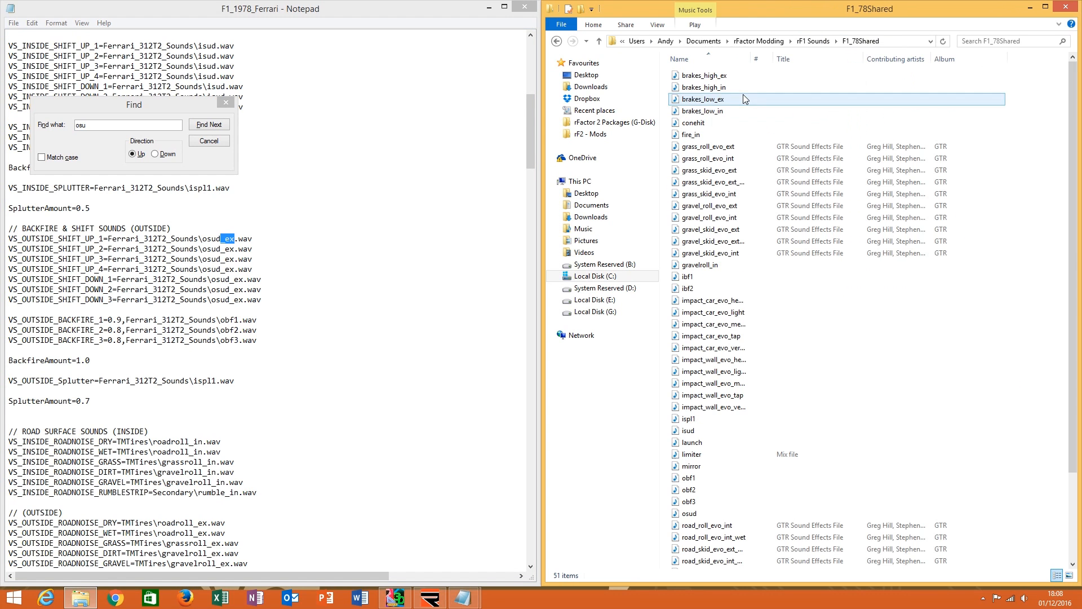
{"action": "left_click", "coordinate": [770, 357]}
{"action": "scroll", "coordinate": [764, 357], "scroll_direction": "down", "scroll_amount": 3}
{"action": "left_click", "coordinate": [710, 373]}
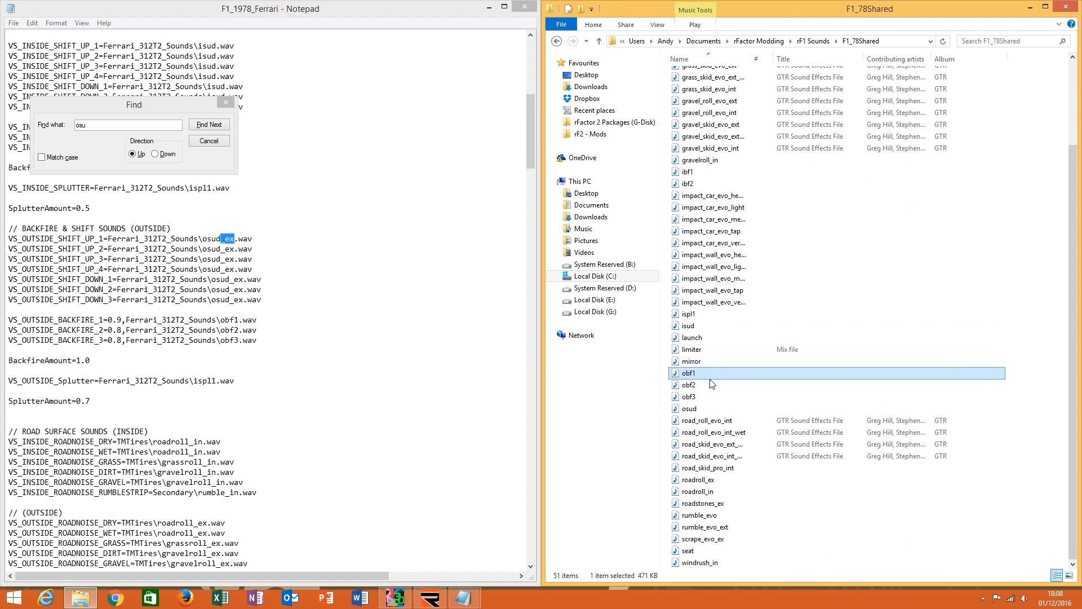
{"action": "left_click", "coordinate": [706, 398], "text": "shift"}
{"action": "right_click", "coordinate": [708, 392]}
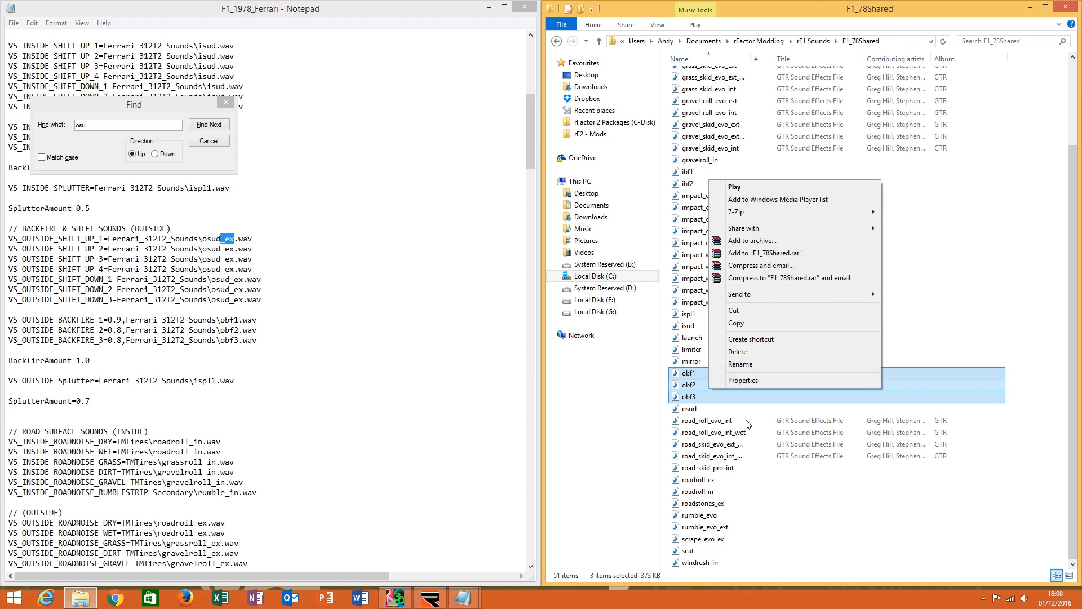
{"action": "left_click", "coordinate": [773, 326]}
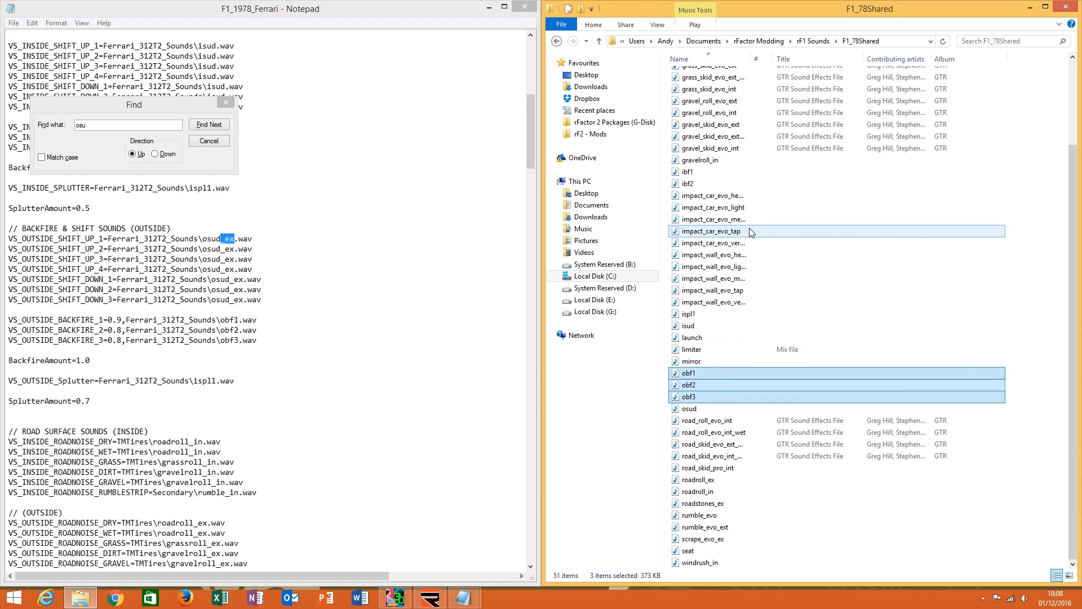
{"action": "left_click", "coordinate": [713, 315], "text": "ctrl"}
{"action": "right_click", "coordinate": [713, 315]}
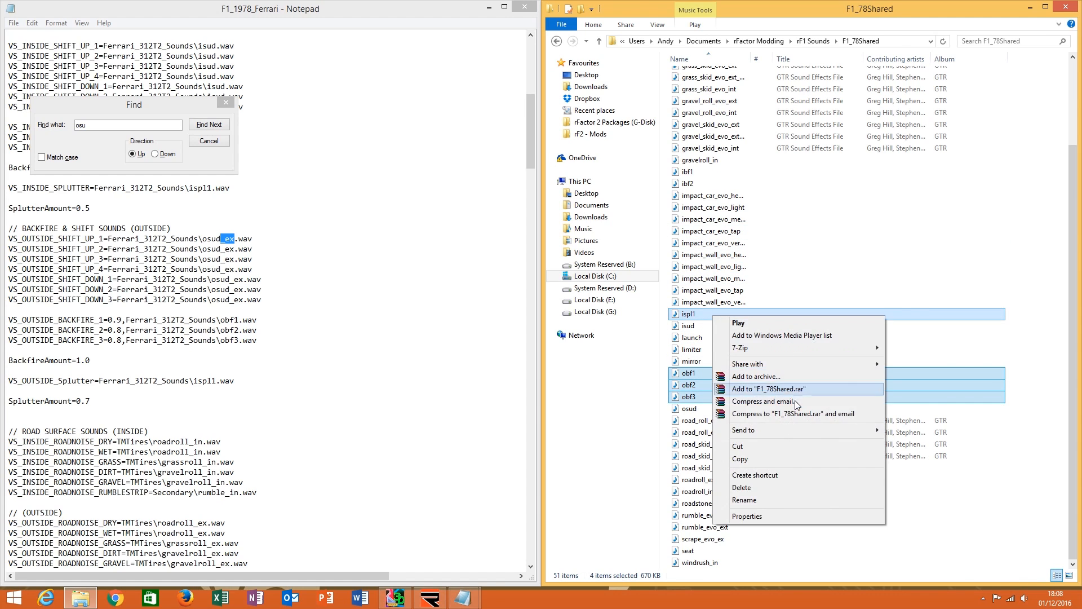
{"action": "left_click", "coordinate": [768, 459]}
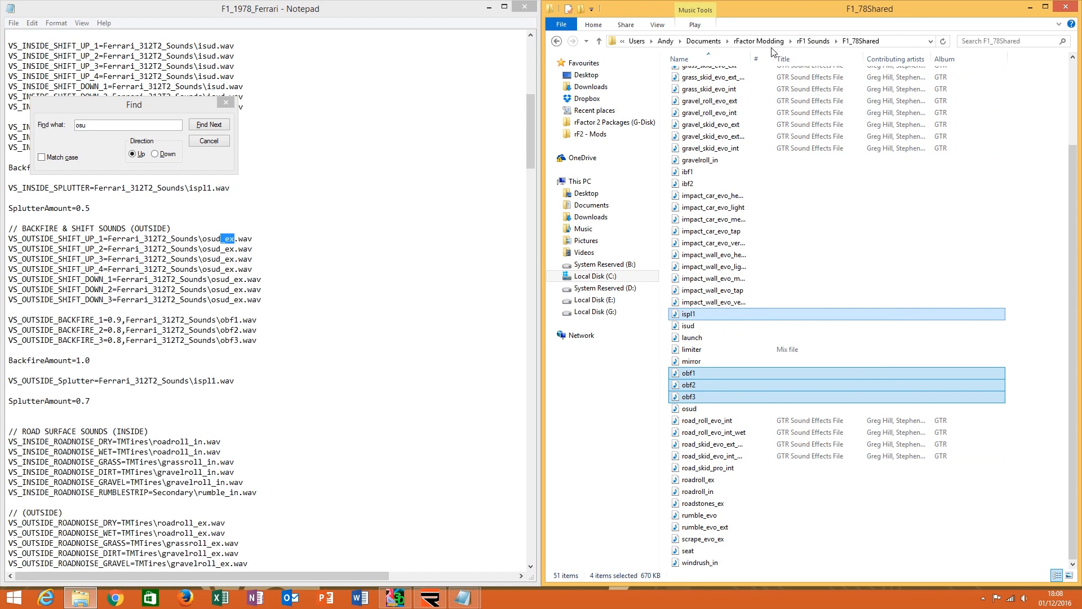
Open rF2 Sounds and paste shortcuts to the copied ispl1, obf1, obf2 and obf3 sounds.
{"action": "left_click", "coordinate": [776, 43]}
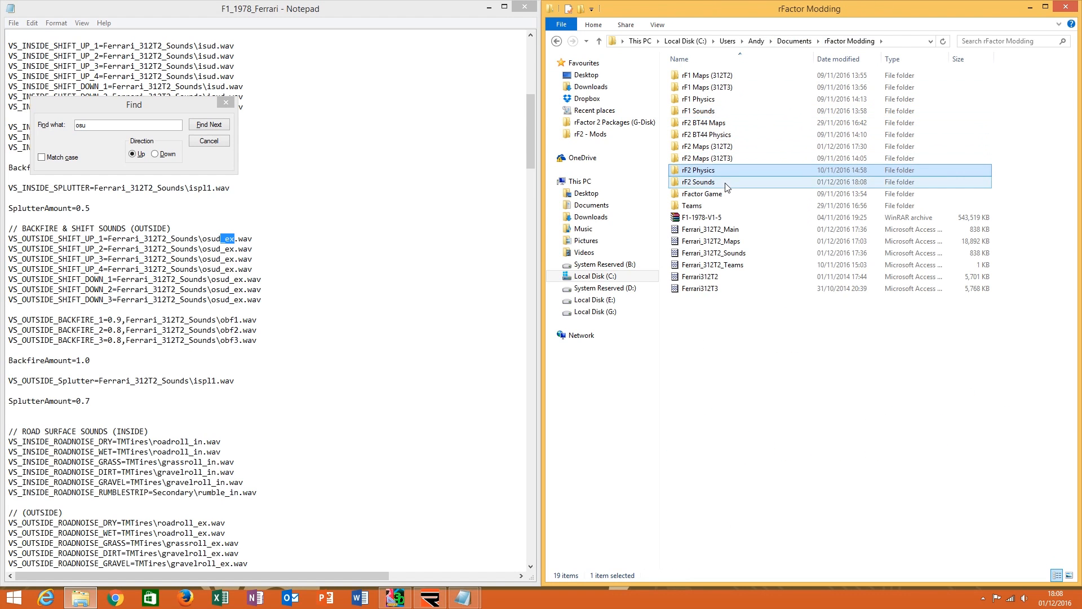
{"action": "double_click", "coordinate": [705, 183]}
{"action": "right_click", "coordinate": [758, 442]}
{"action": "left_click", "coordinate": [795, 368]}
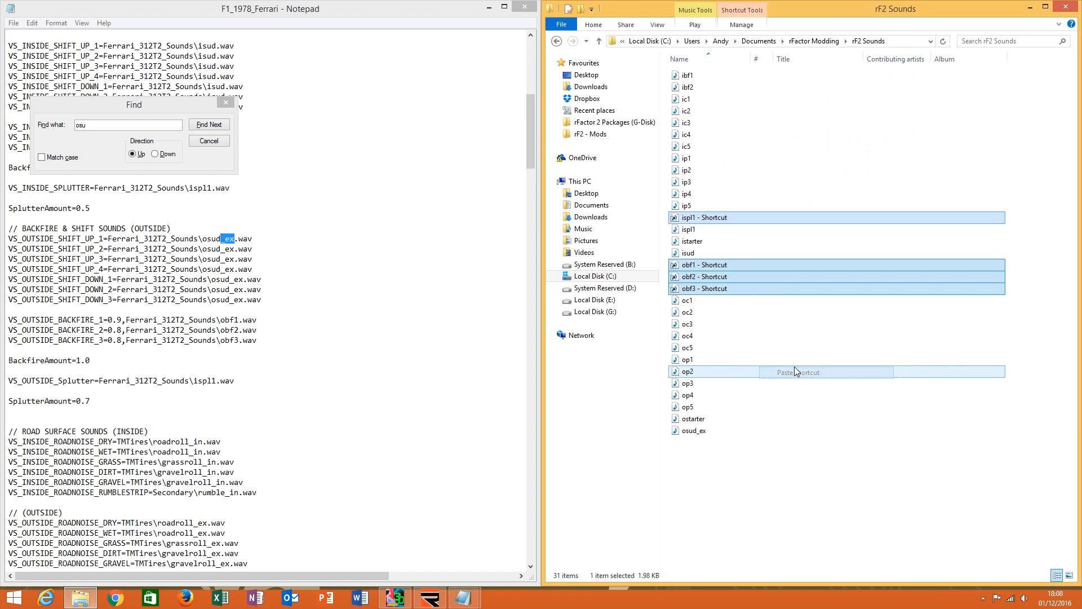
Paste the copied sounds themselves into rF2 Sounds, replacing the existing ispl1, and delete the four ispl1 and obf shortcuts.
{"action": "right_click", "coordinate": [735, 496]}
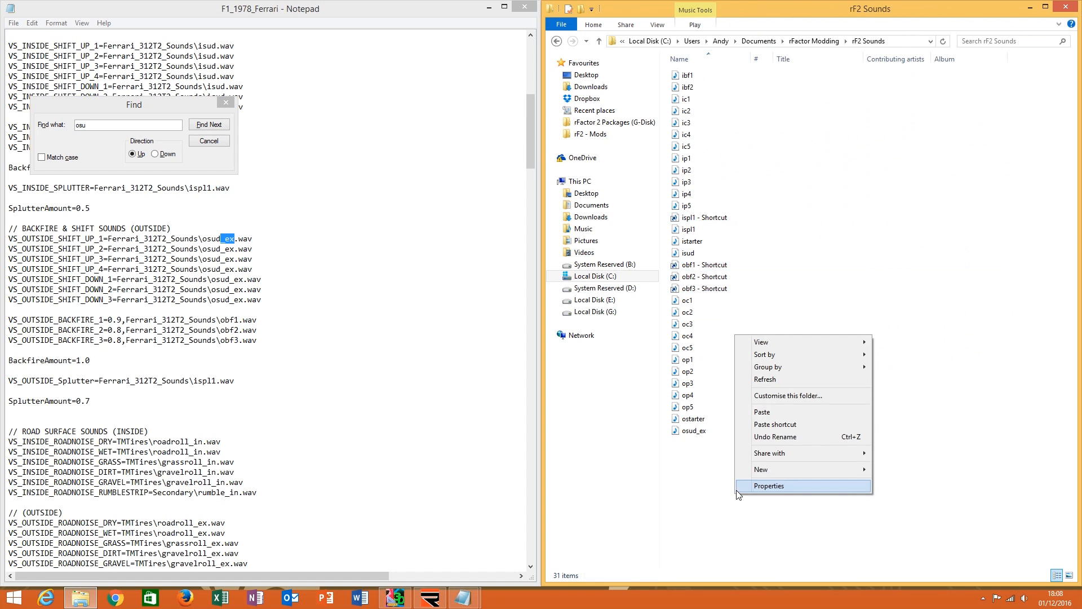
{"action": "left_click", "coordinate": [786, 409]}
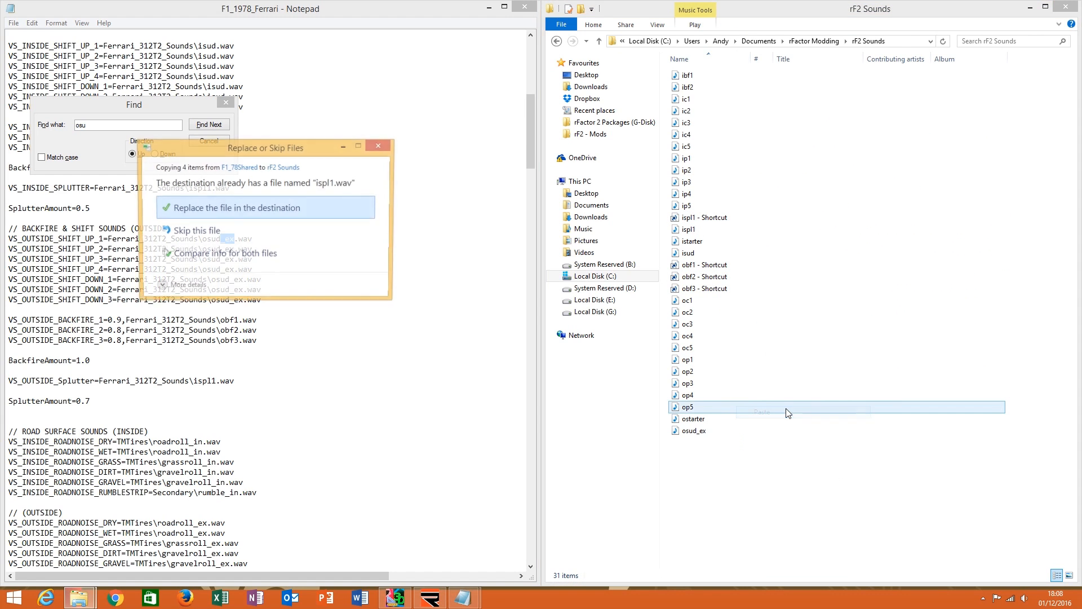
{"action": "left_click", "coordinate": [316, 204]}
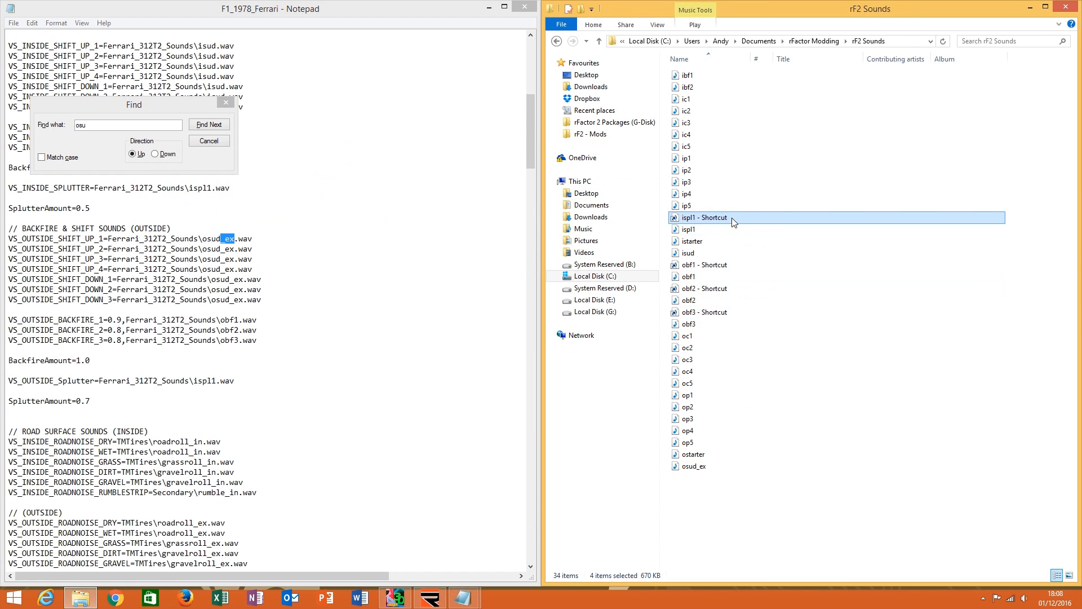
{"action": "right_click", "coordinate": [710, 314]}
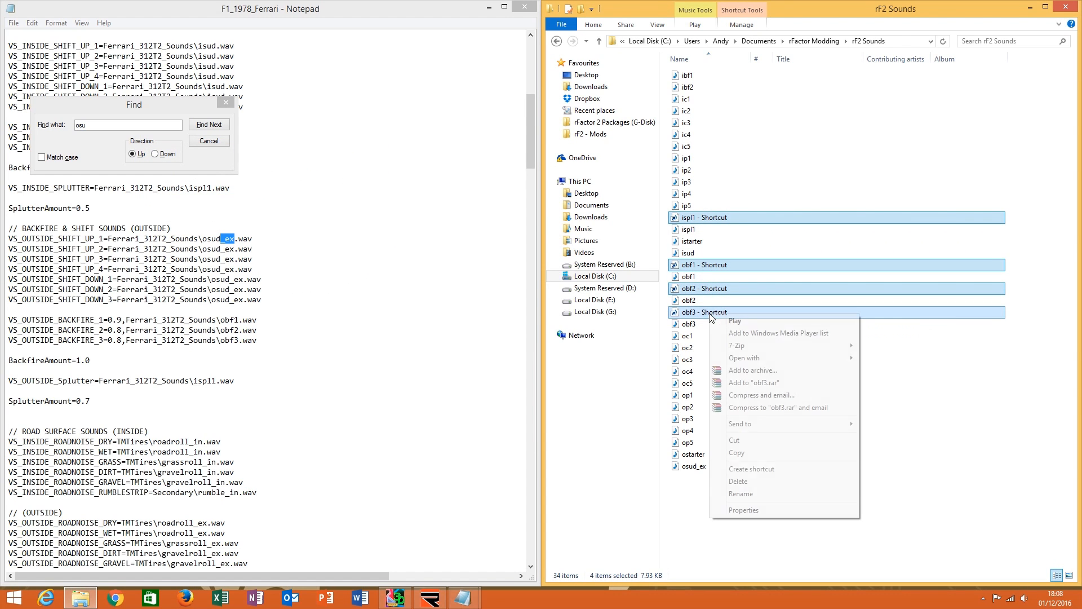
{"action": "left_click", "coordinate": [739, 481]}
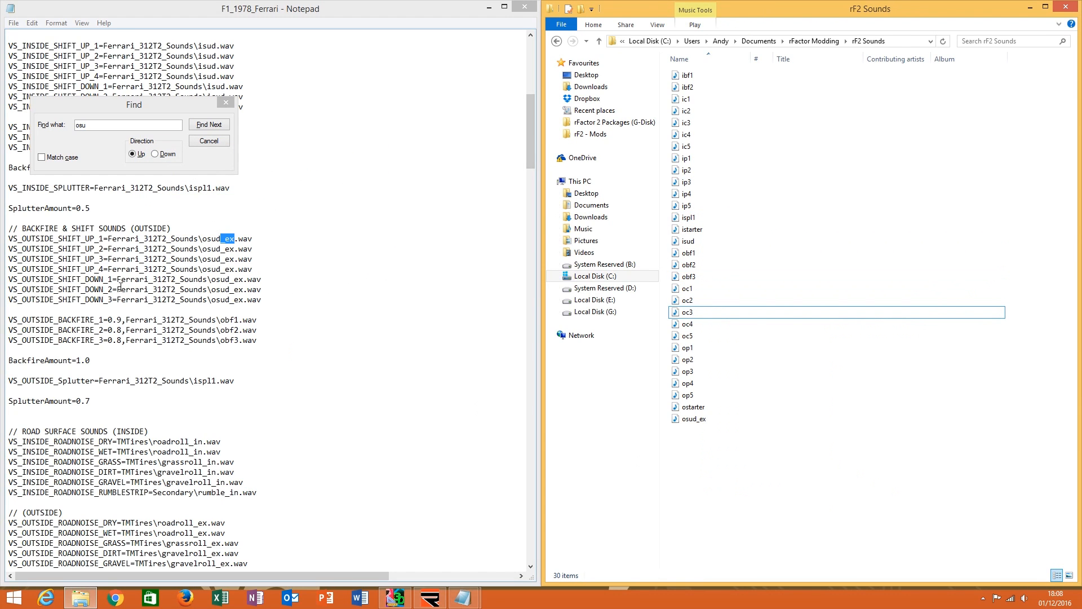
Review the rest of F1_1978_Ferrari, through the brake hiss section, for further Ferrari_312T2_Sounds references.
{"action": "left_click", "coordinate": [176, 340]}
{"action": "scroll", "coordinate": [176, 340], "scroll_direction": "down", "scroll_amount": 10}
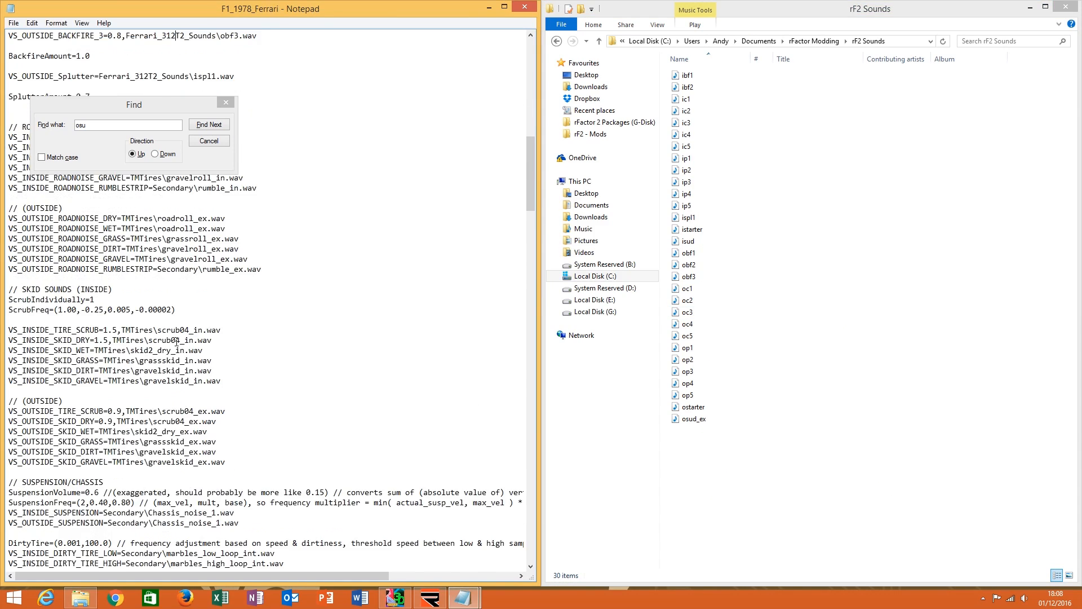
{"action": "scroll", "coordinate": [177, 340], "scroll_direction": "down", "scroll_amount": 9}
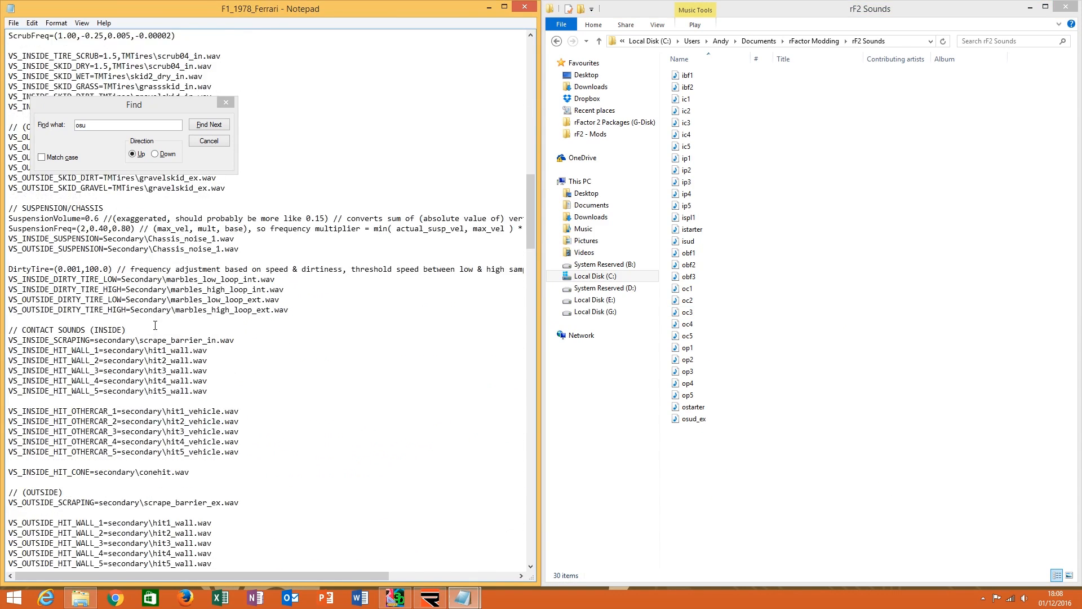
{"action": "scroll", "coordinate": [155, 325], "scroll_direction": "down", "scroll_amount": 15}
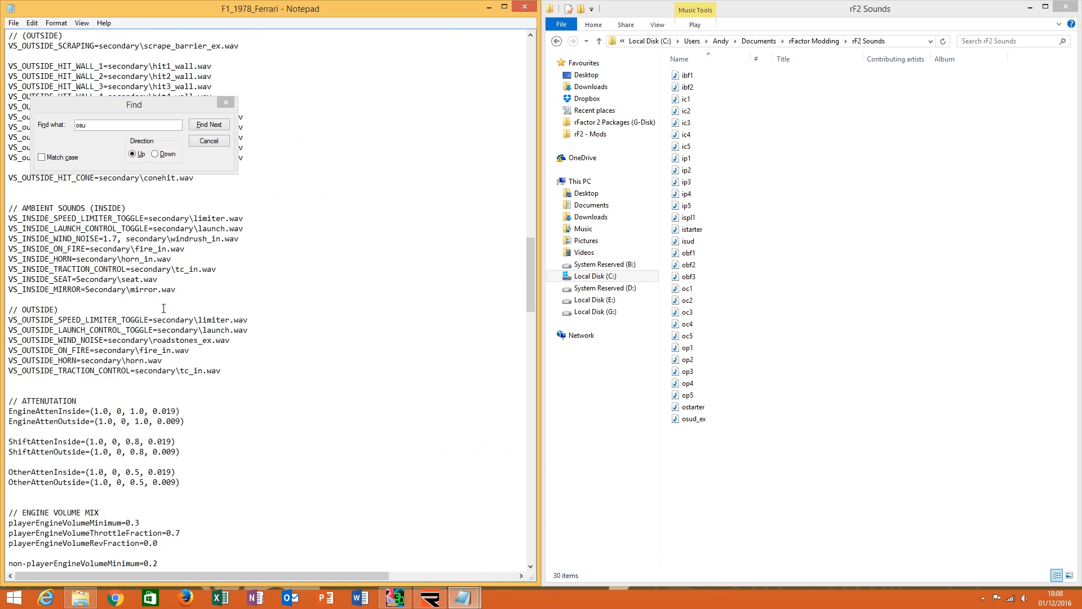
{"action": "scroll", "coordinate": [163, 307], "scroll_direction": "down", "scroll_amount": 2}
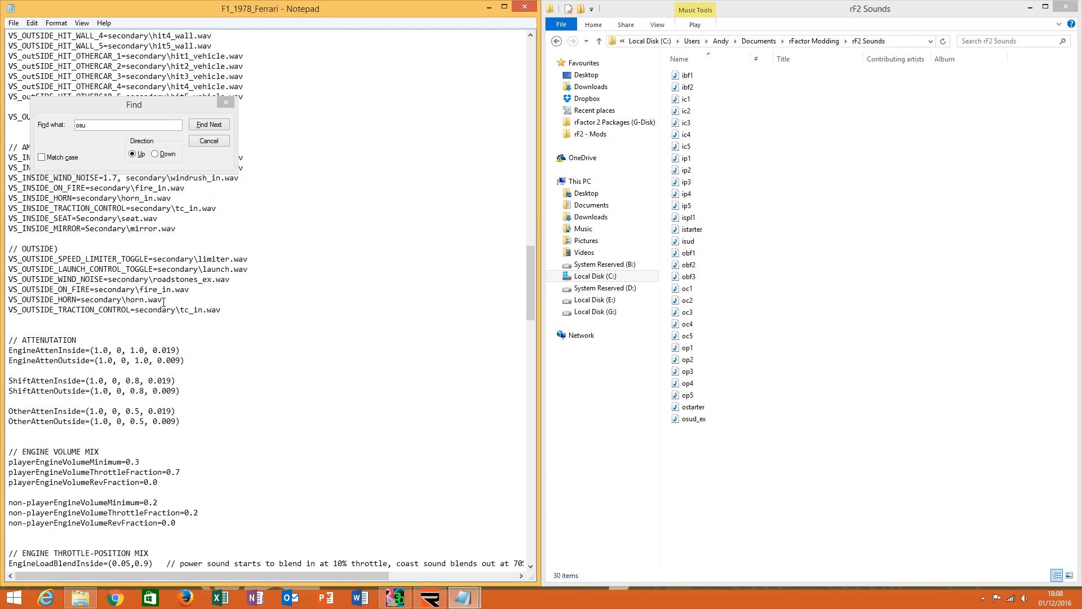
{"action": "scroll", "coordinate": [164, 302], "scroll_direction": "down", "scroll_amount": 20}
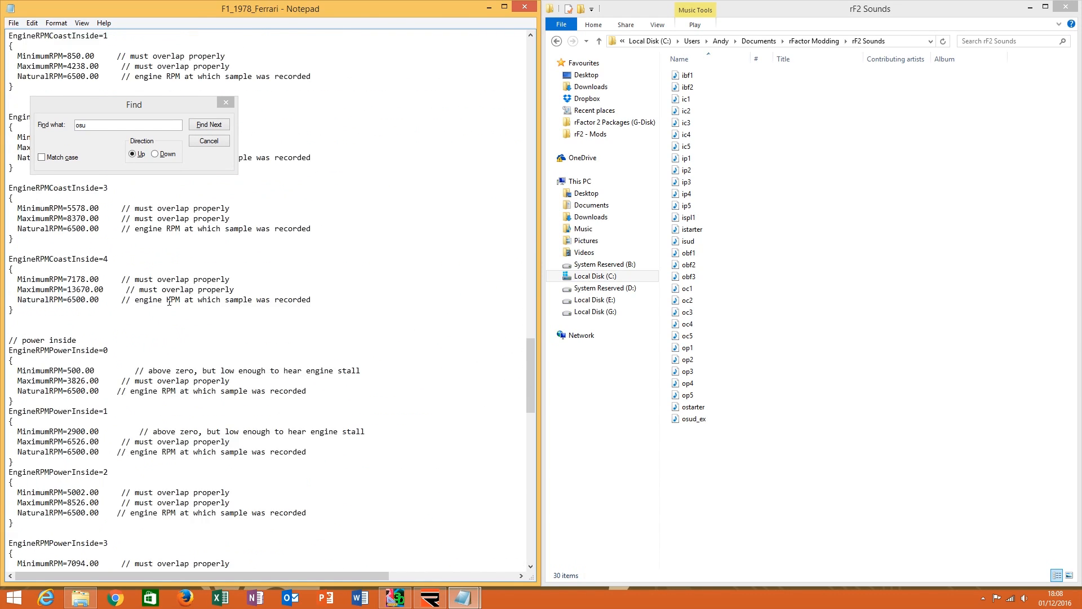
{"action": "scroll", "coordinate": [169, 302], "scroll_direction": "down", "scroll_amount": 20}
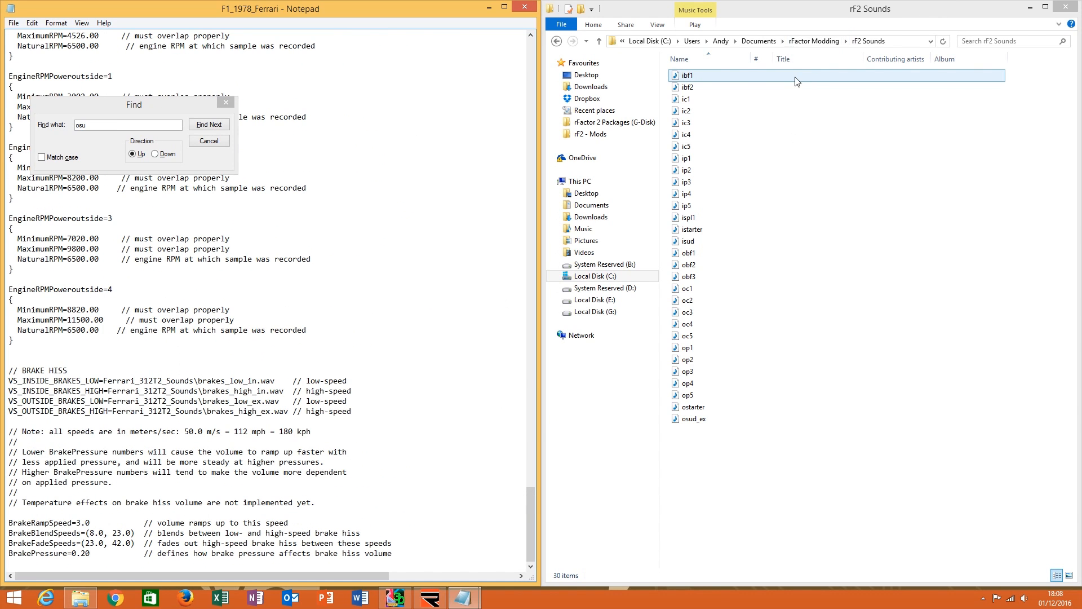
Copy brakes_high_ex, brakes_high_in, brakes_low_ex and brakes_low_in from the F1_78Shared folder in rF1 Sounds.
{"action": "left_click", "coordinate": [797, 45]}
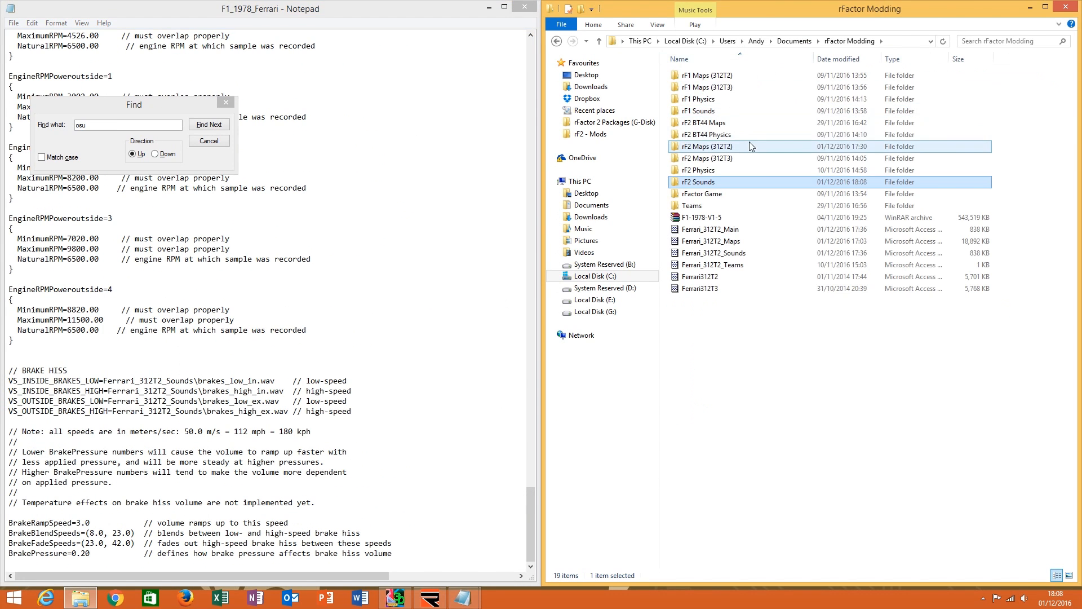
{"action": "double_click", "coordinate": [742, 110]}
{"action": "double_click", "coordinate": [742, 102]}
{"action": "left_click", "coordinate": [749, 77]}
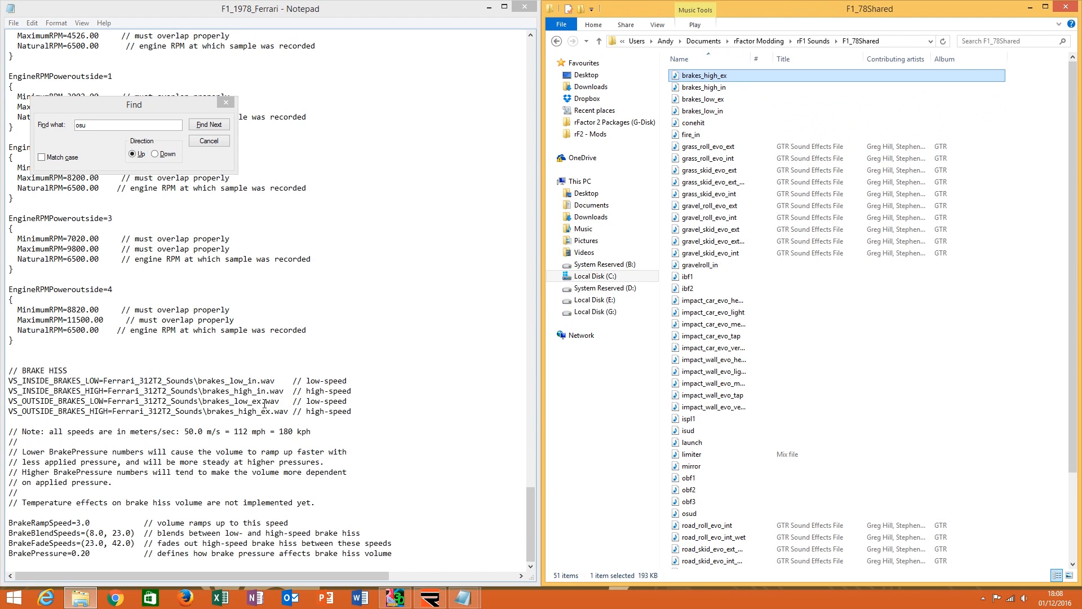
{"action": "left_click", "coordinate": [711, 111], "text": "shift"}
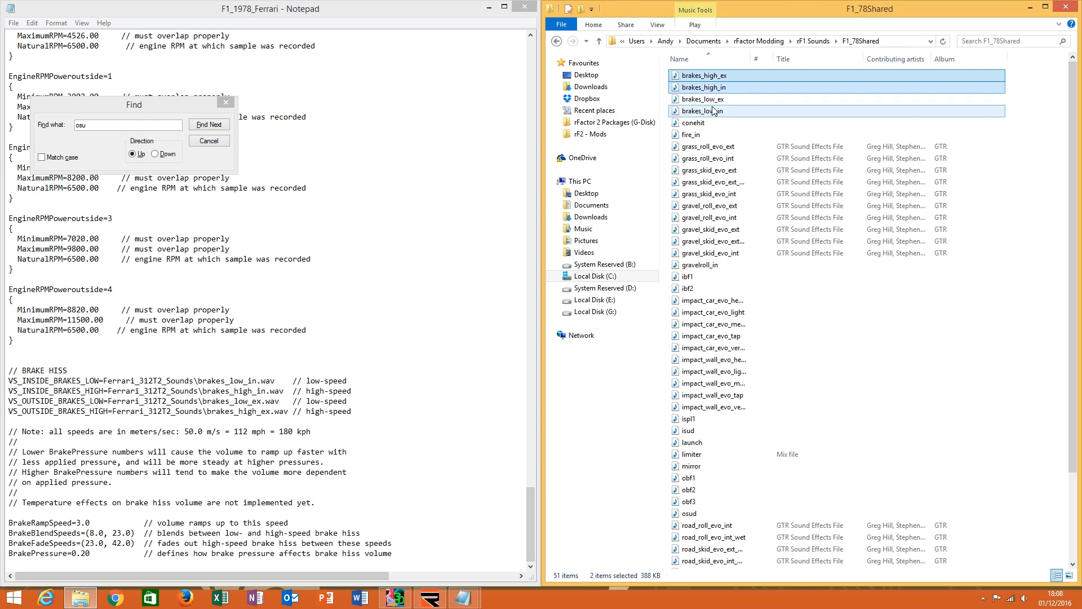
{"action": "right_click", "coordinate": [720, 107]}
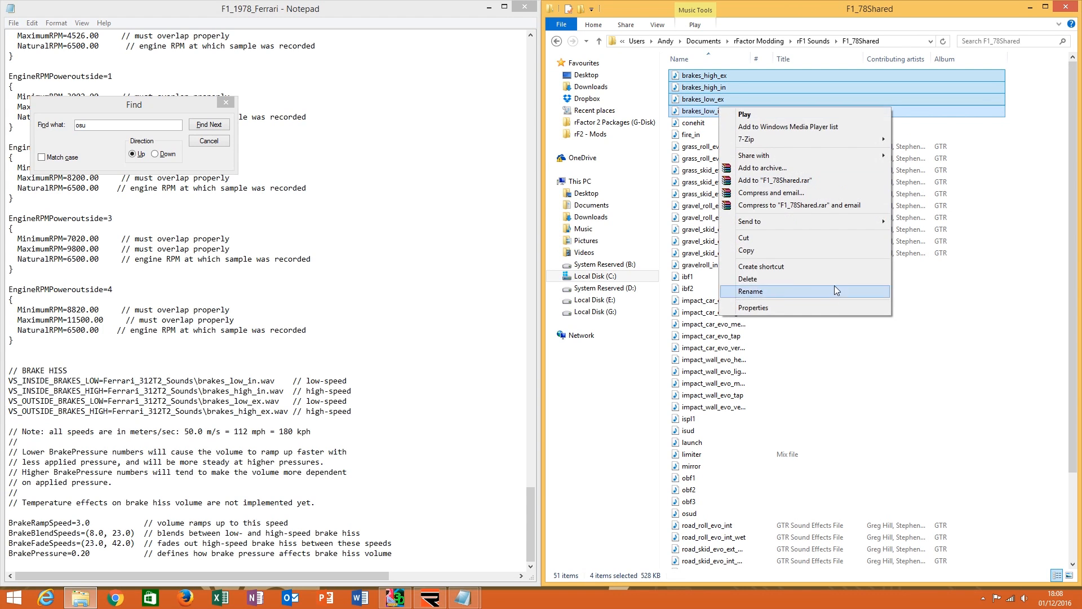
{"action": "left_click", "coordinate": [803, 251]}
Paste the four copied brake sounds into the rF2 Sounds folder.
{"action": "left_click", "coordinate": [758, 42]}
{"action": "left_click", "coordinate": [718, 186]}
{"action": "double_click", "coordinate": [719, 186]}
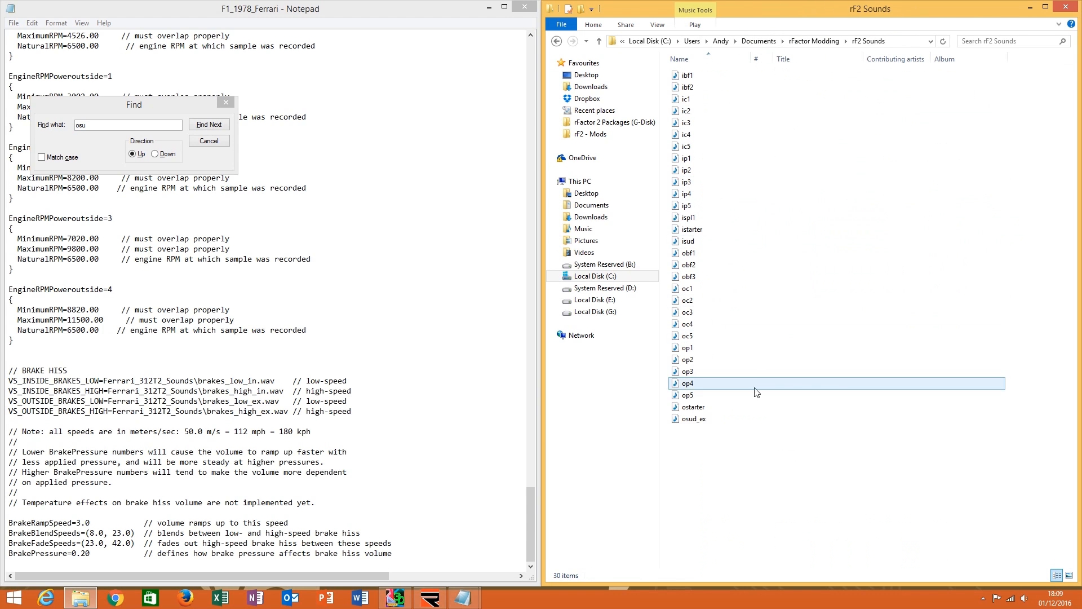
{"action": "right_click", "coordinate": [732, 306]}
{"action": "left_click", "coordinate": [752, 385]}
Dismiss the text search, then save and close the F1_1978_Ferrari file.
{"action": "left_click", "coordinate": [395, 435]}
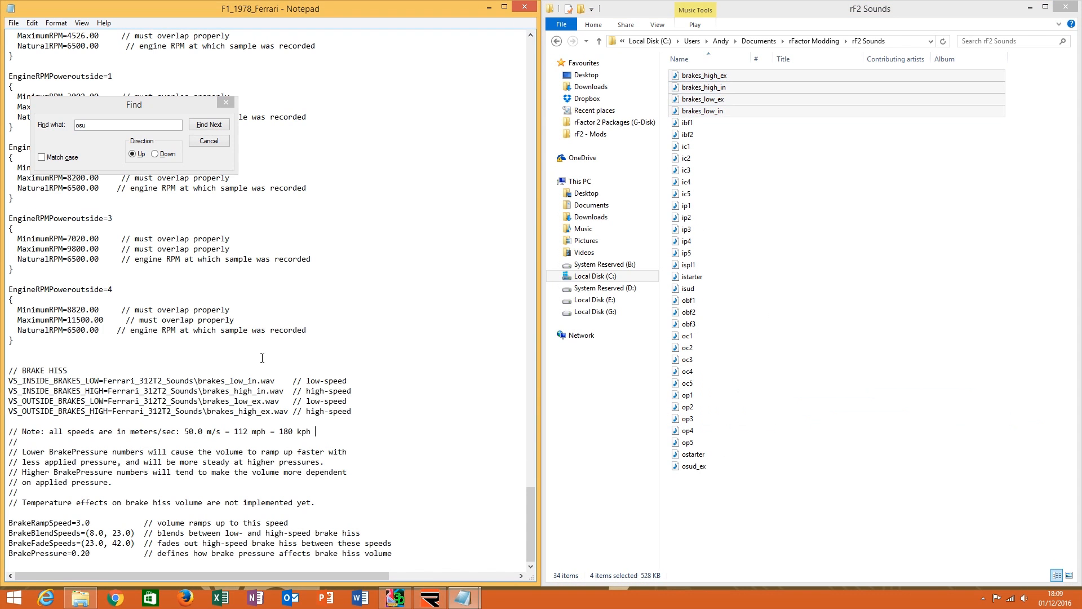
{"action": "left_click", "coordinate": [209, 140]}
{"action": "left_click", "coordinate": [13, 23]}
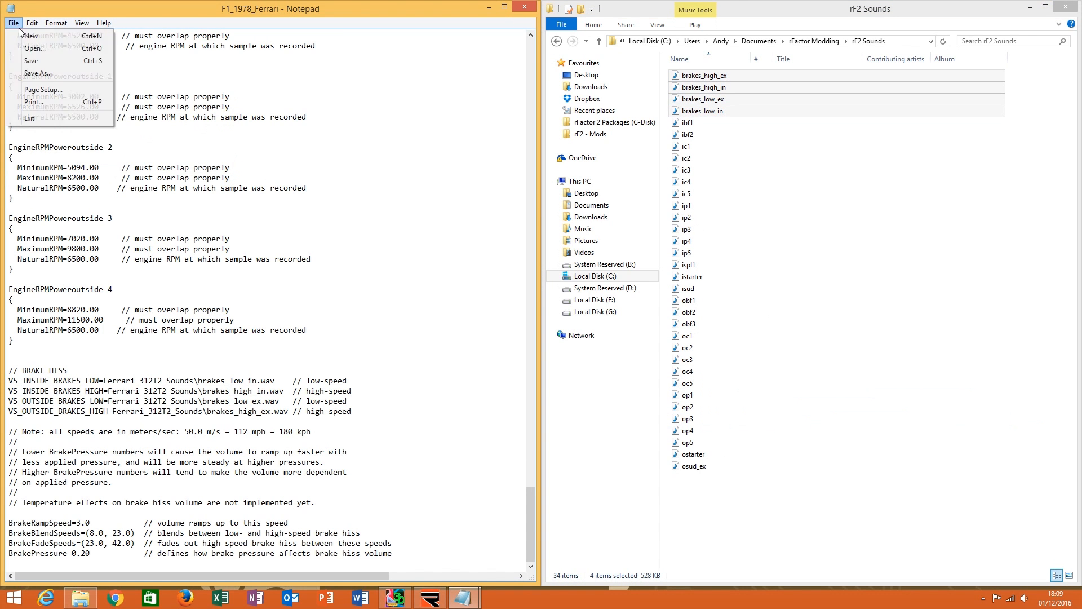
{"action": "left_click", "coordinate": [31, 60]}
{"action": "left_click", "coordinate": [525, 7]}
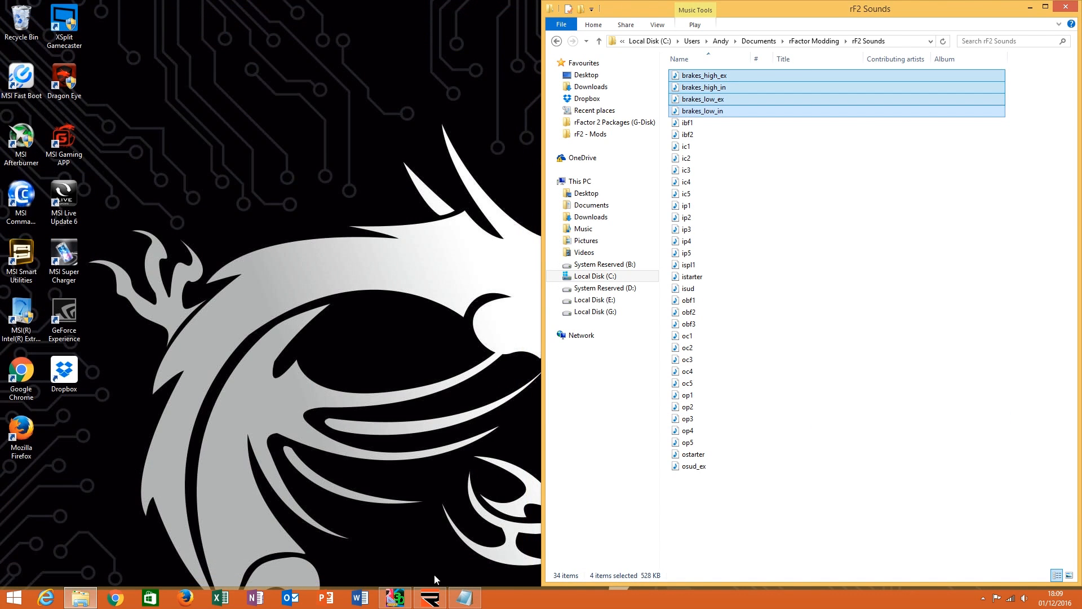
Start the MAS File Utility from the rFactor 2 Launcher and select every sound in rFactor Modding's rF2 Sounds folder to add to a MAS archive.
{"action": "left_click", "coordinate": [430, 598]}
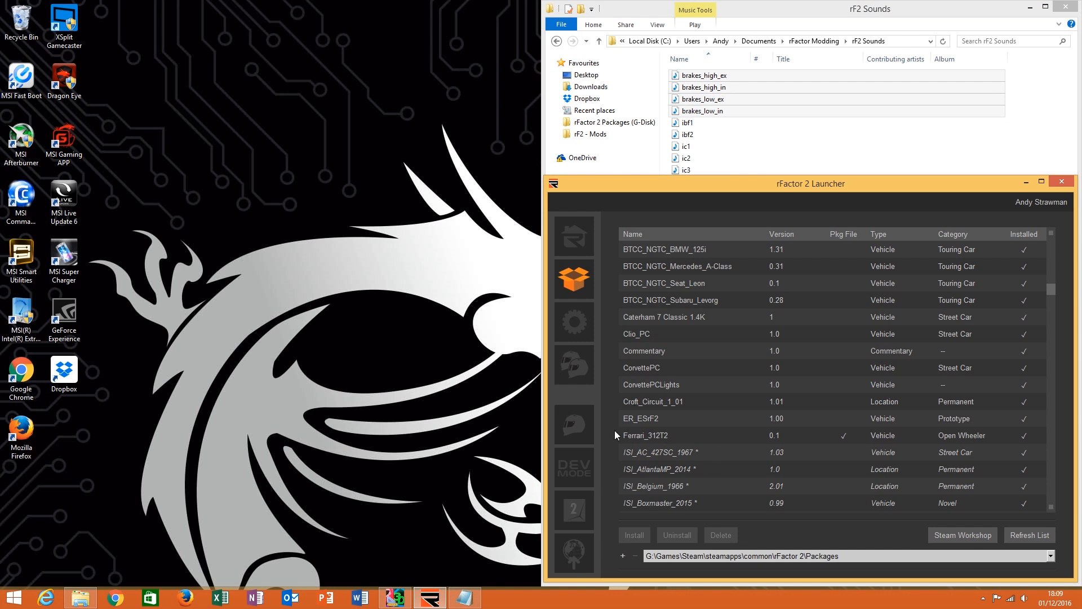
{"action": "left_click", "coordinate": [582, 498]}
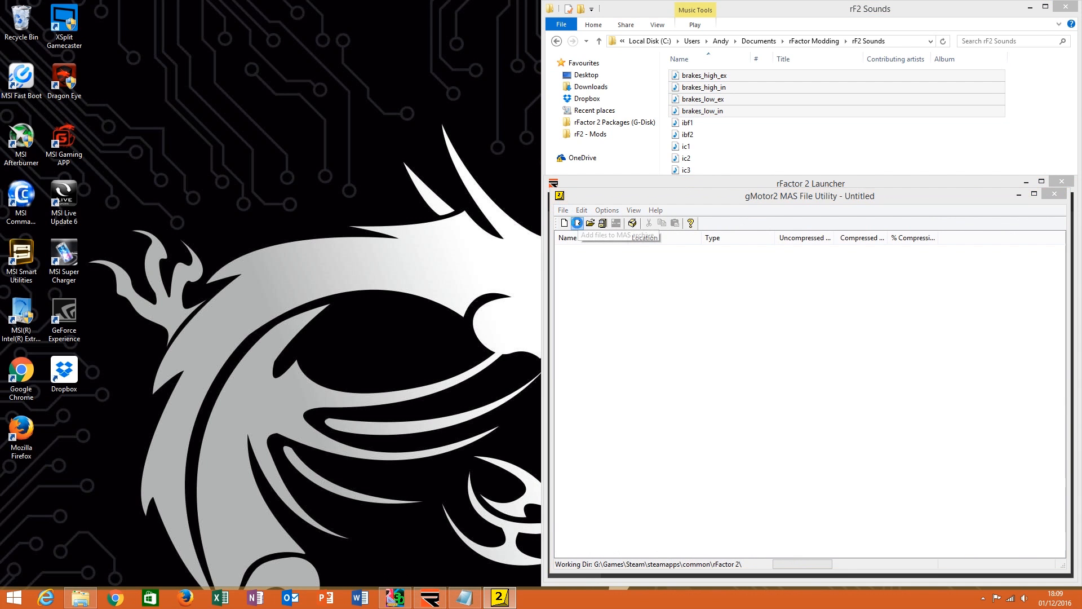
{"action": "left_click", "coordinate": [577, 223]}
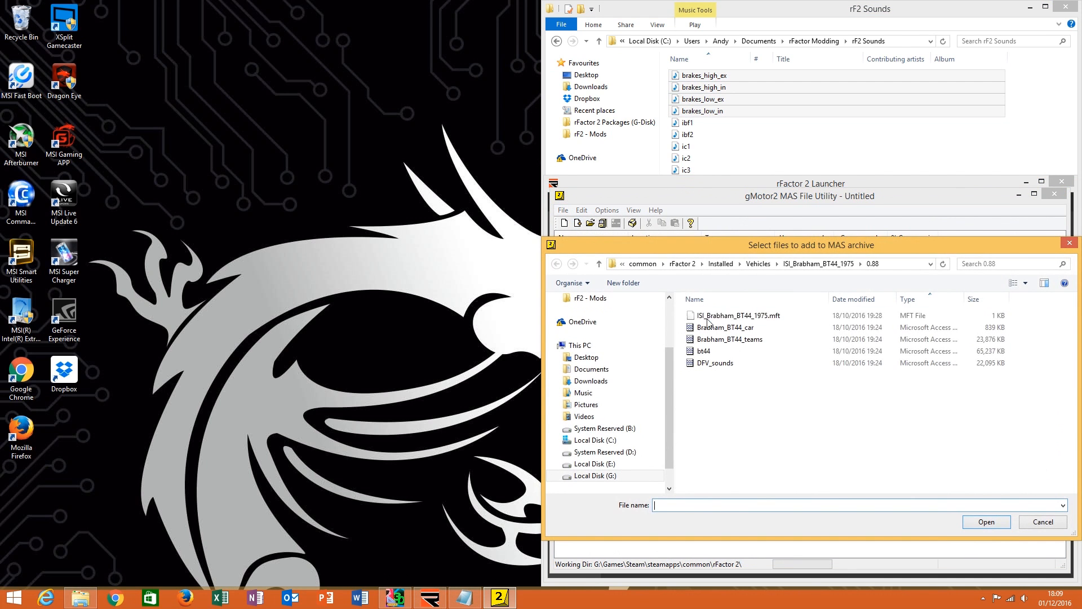
{"action": "left_click", "coordinate": [592, 368]}
{"action": "double_click", "coordinate": [744, 363]}
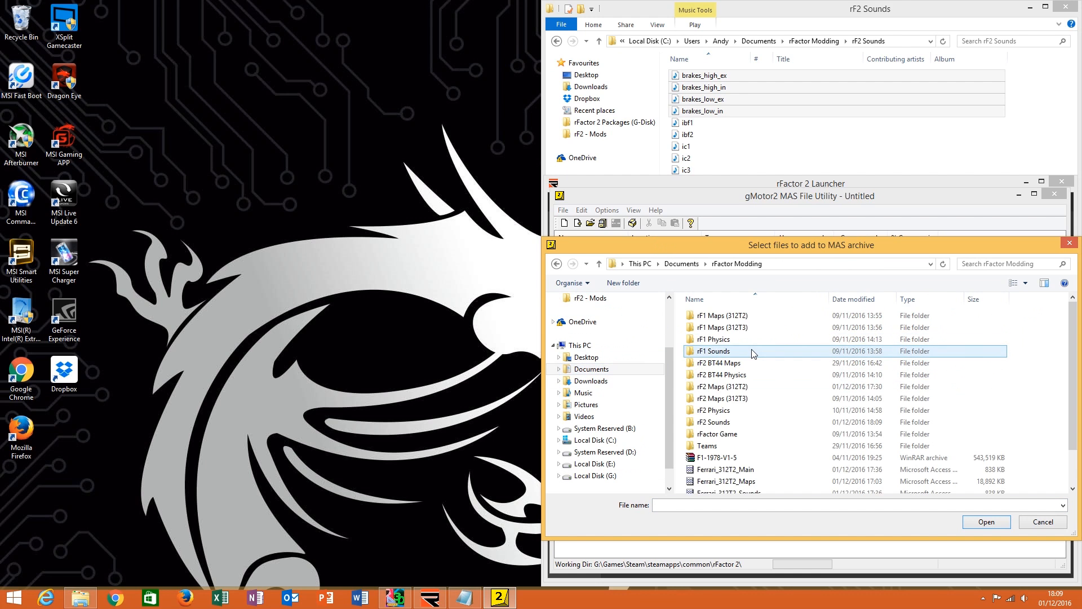
{"action": "double_click", "coordinate": [739, 421]}
{"action": "left_click", "coordinate": [690, 316]}
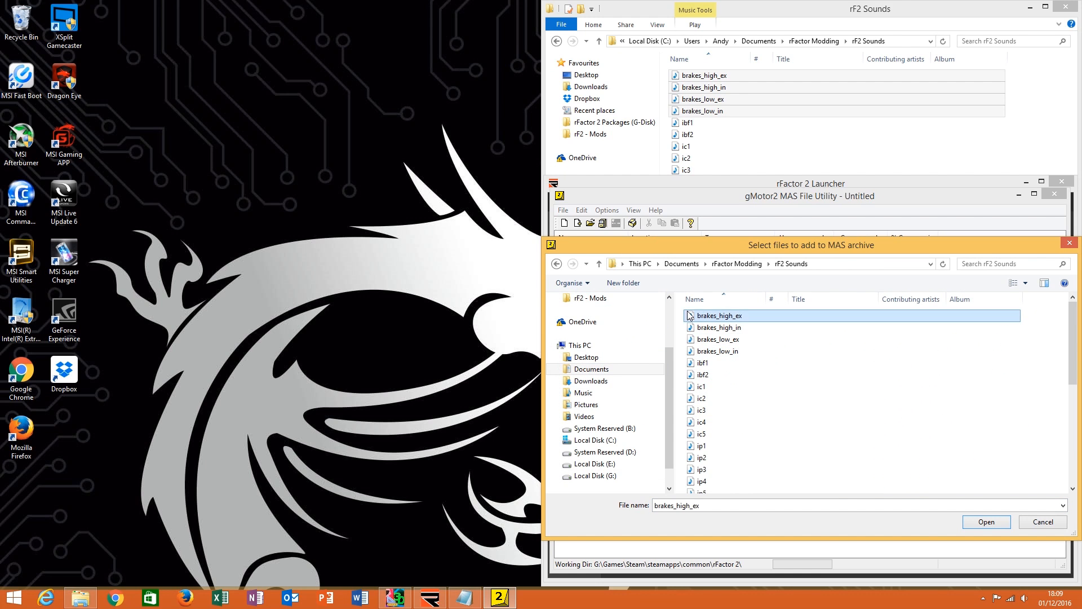
{"action": "key", "text": "ctrl+a"}
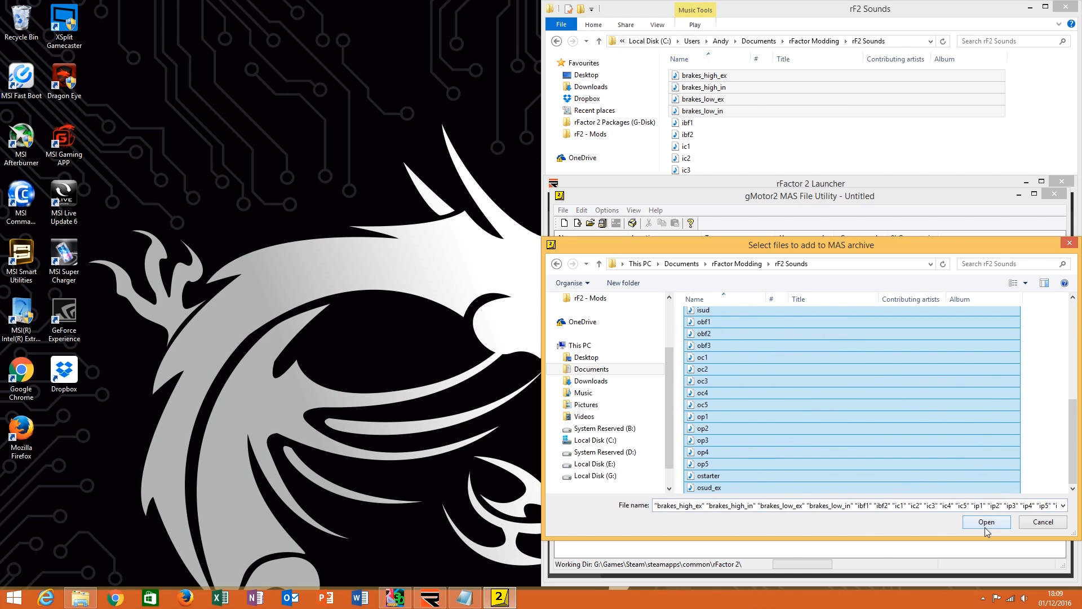
Add all the rF2 Sounds files to the MAS archive and save it over Ferrari_312T2_Sounds in the rFactor Modding folder.
{"action": "left_click", "coordinate": [987, 521]}
{"action": "left_click", "coordinate": [617, 222]}
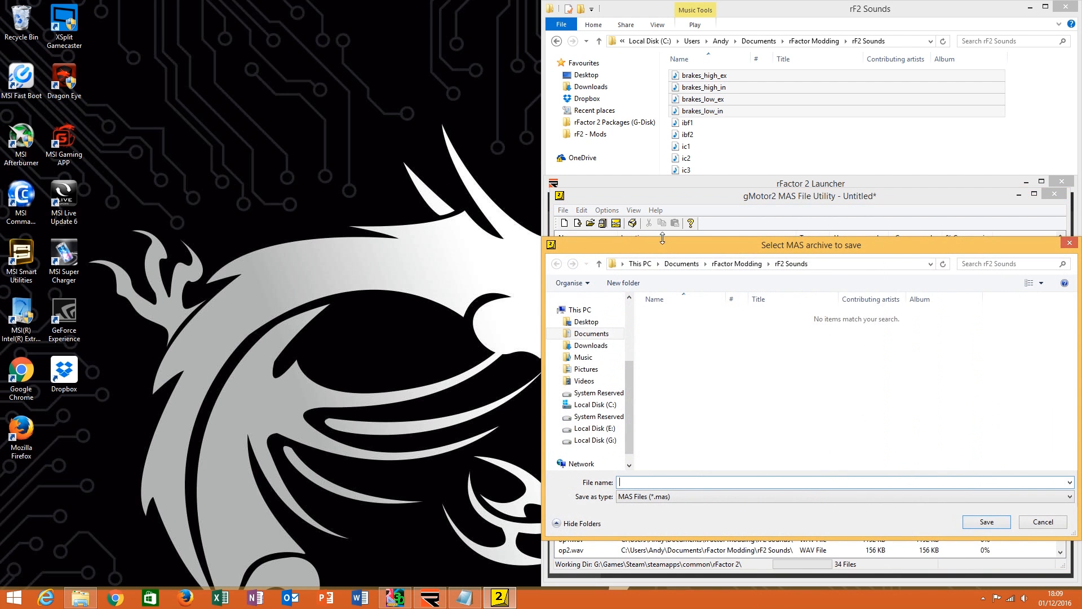
{"action": "scroll", "coordinate": [739, 434], "scroll_direction": "down", "scroll_amount": 2}
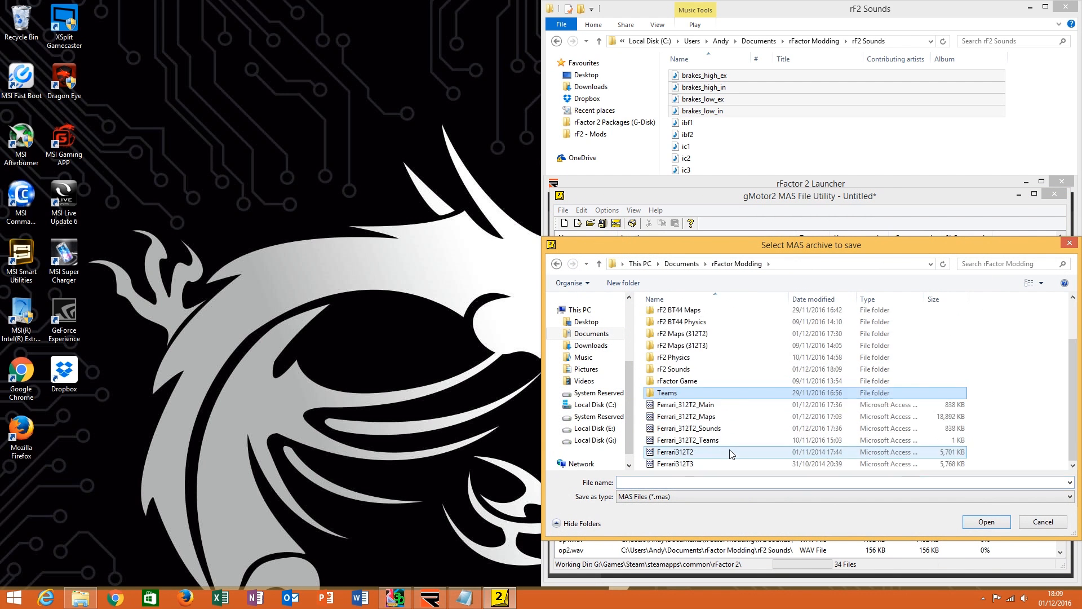
{"action": "left_click", "coordinate": [728, 429]}
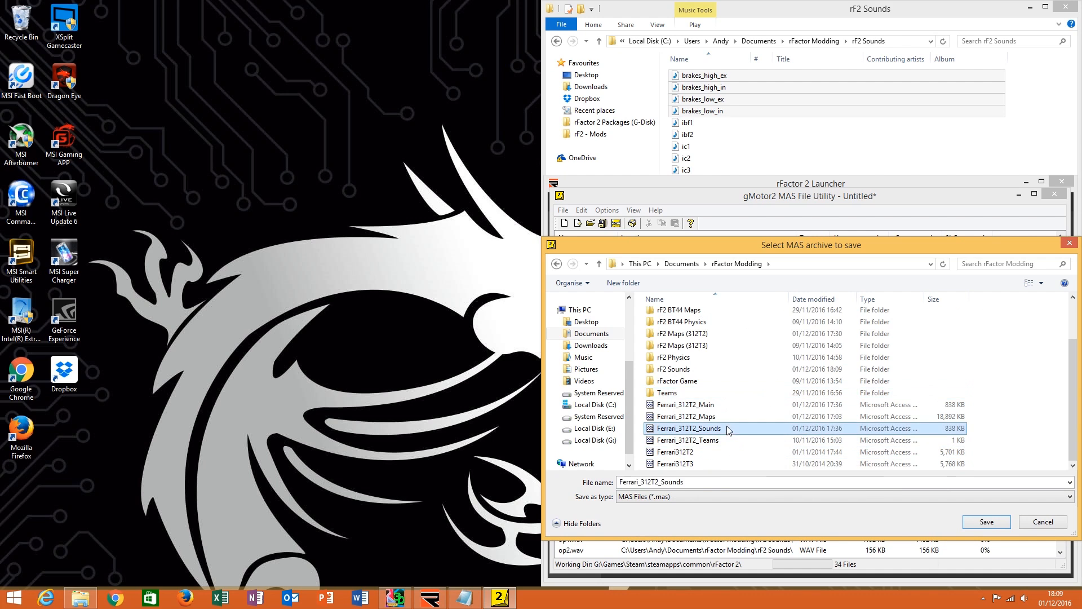
{"action": "double_click", "coordinate": [860, 484]}
{"action": "left_click", "coordinate": [768, 430]}
{"action": "left_click", "coordinate": [978, 524]}
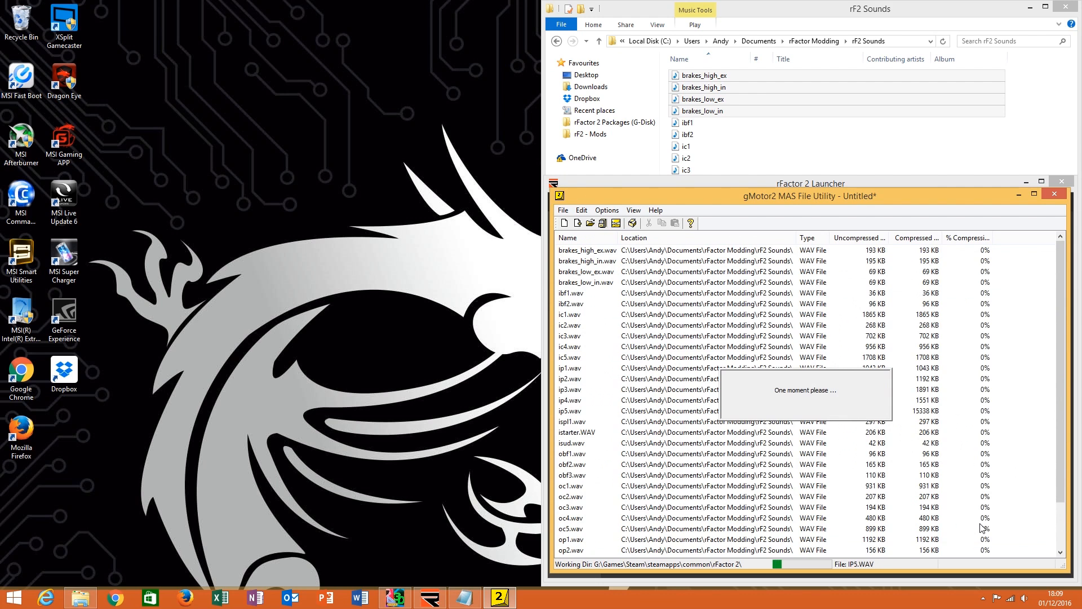
Build a new MAS archive from all files in the rF2 Physics folder and save it over Ferrari_312T2_Main.
{"action": "left_click", "coordinate": [564, 222]}
{"action": "left_click", "coordinate": [578, 223]}
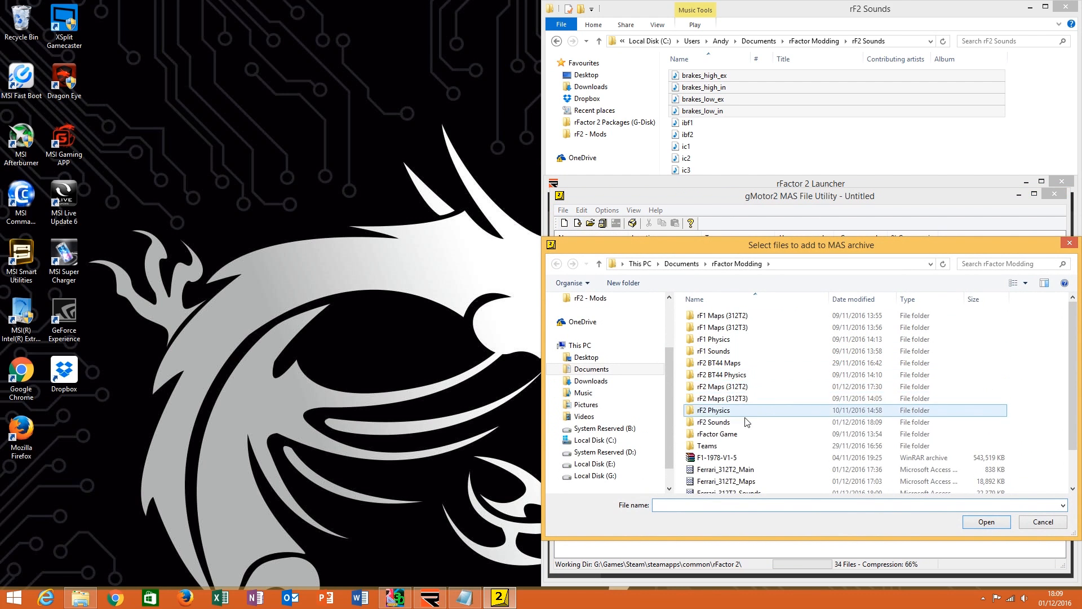
{"action": "double_click", "coordinate": [742, 374]}
{"action": "left_click", "coordinate": [737, 264]}
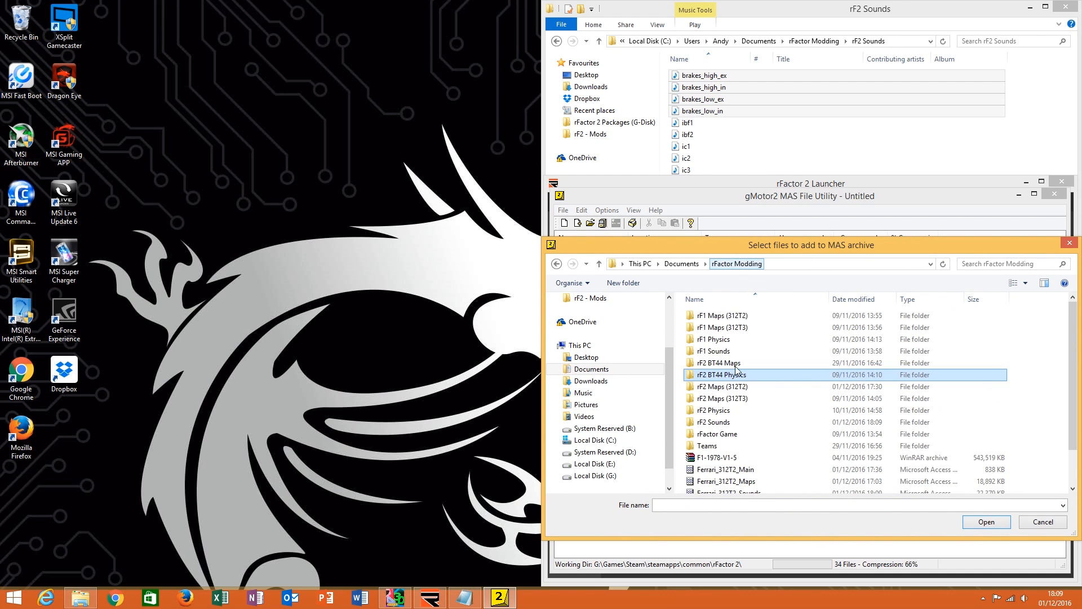
{"action": "double_click", "coordinate": [728, 411]}
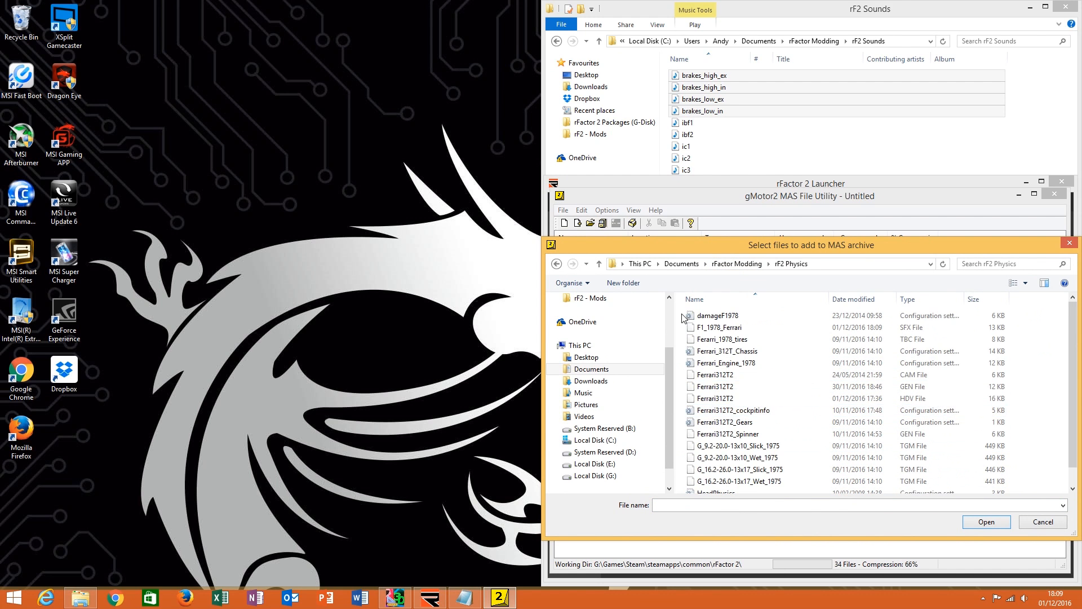
{"action": "left_click_drag", "start_coordinate": [684, 318], "coordinate": [735, 494]}
{"action": "left_click", "coordinate": [970, 522]}
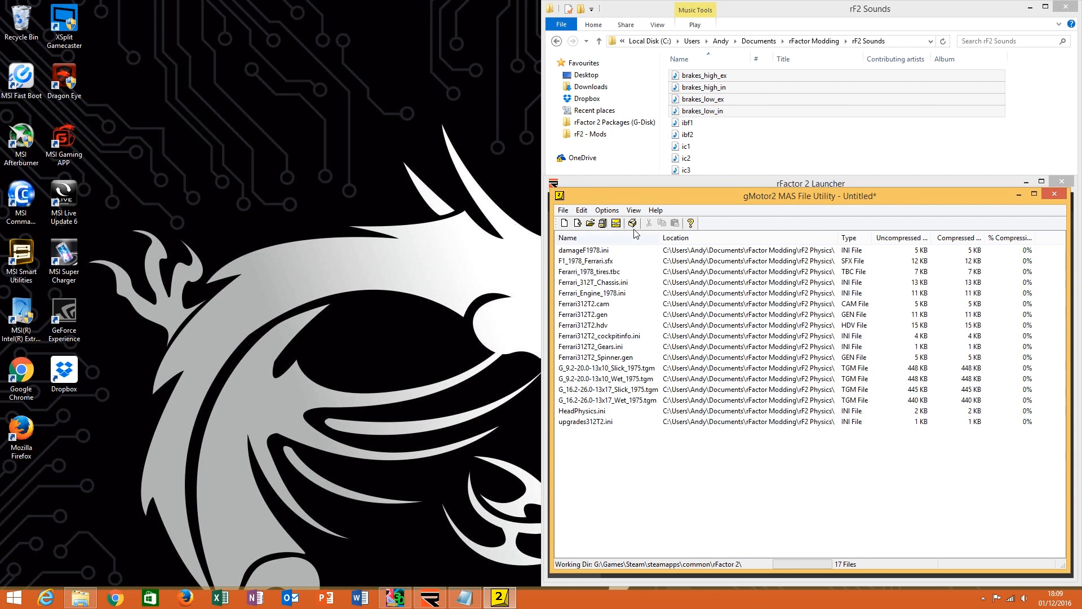
{"action": "left_click", "coordinate": [632, 224]}
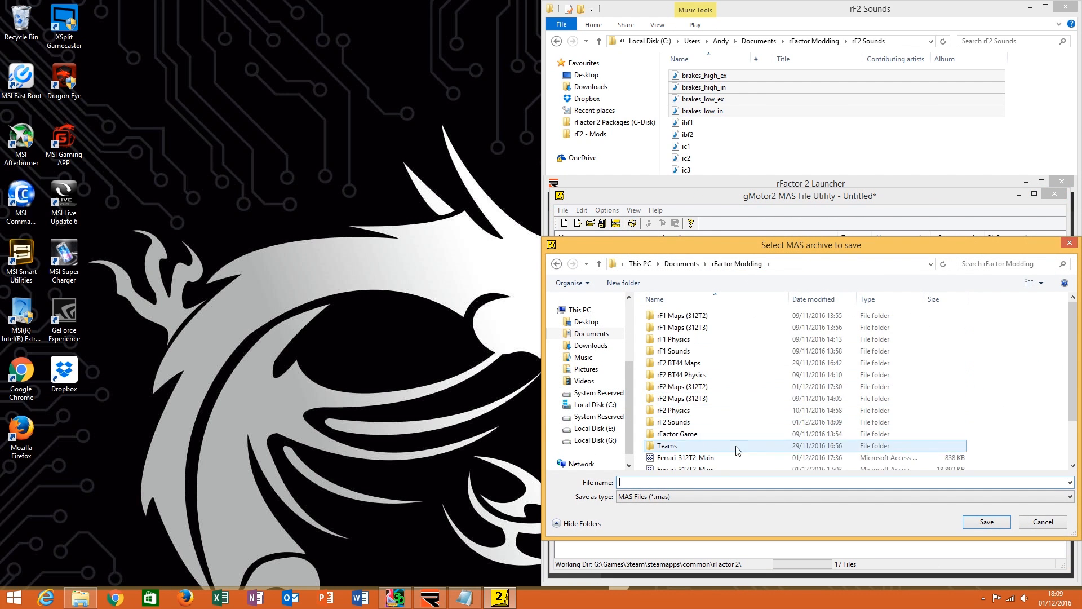
{"action": "double_click", "coordinate": [736, 457]}
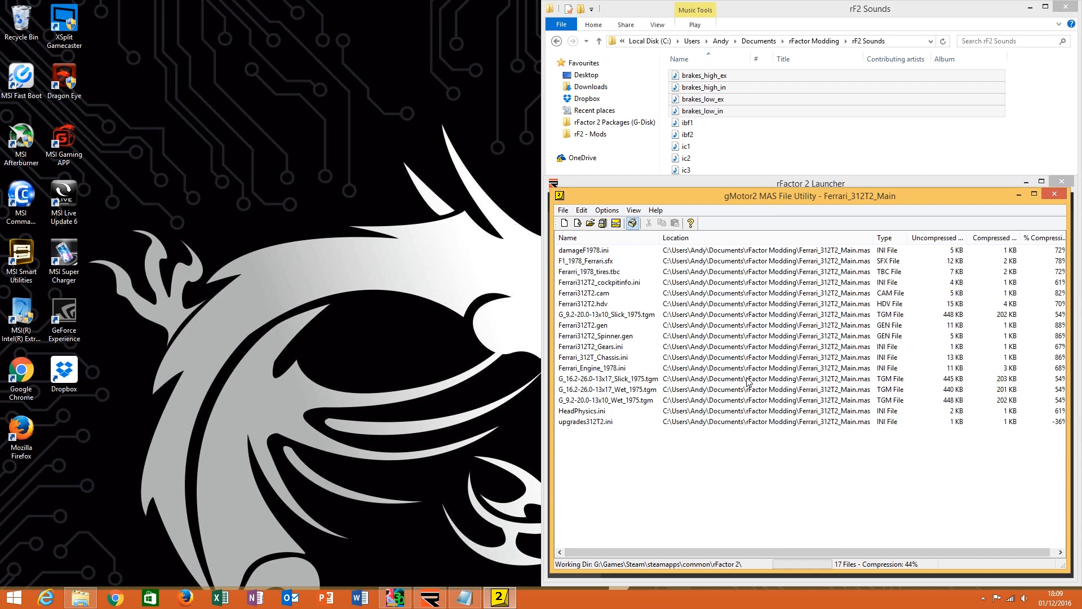
Open the component package settings for Ferrari_312T2 and uninstall that component.
{"action": "left_click", "coordinate": [792, 405]}
{"action": "left_click", "coordinate": [874, 537]}
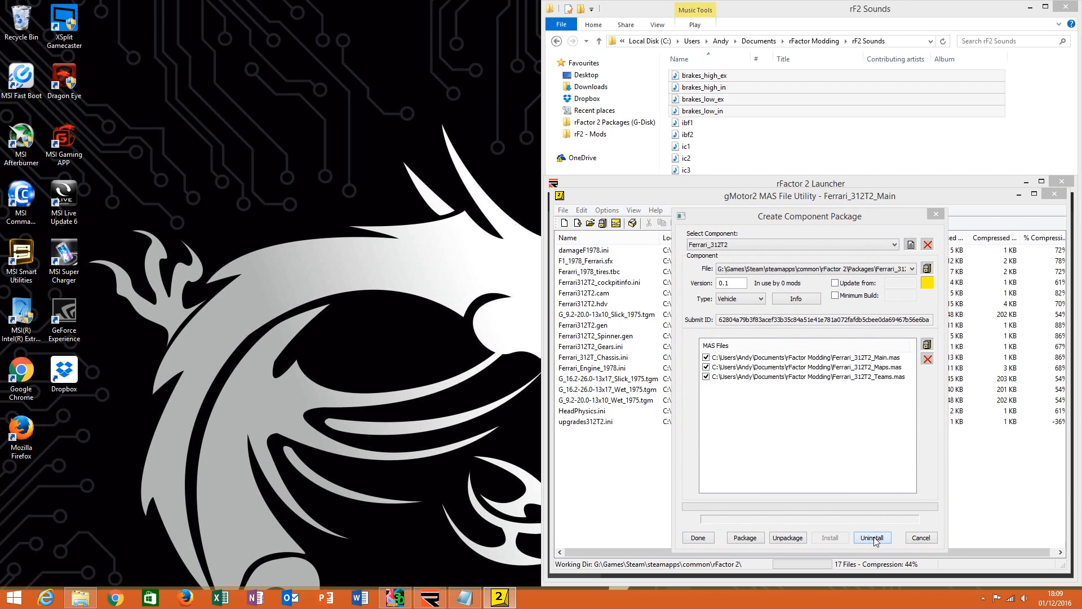
{"action": "left_click", "coordinate": [833, 405]}
Replace the component's MAS file list with Ferrari_312T2_Main, Ferrari_312T2_Maps, Ferrari_312T2_Sounds and Ferrari_312T2_Teams.
{"action": "left_click", "coordinate": [928, 358]}
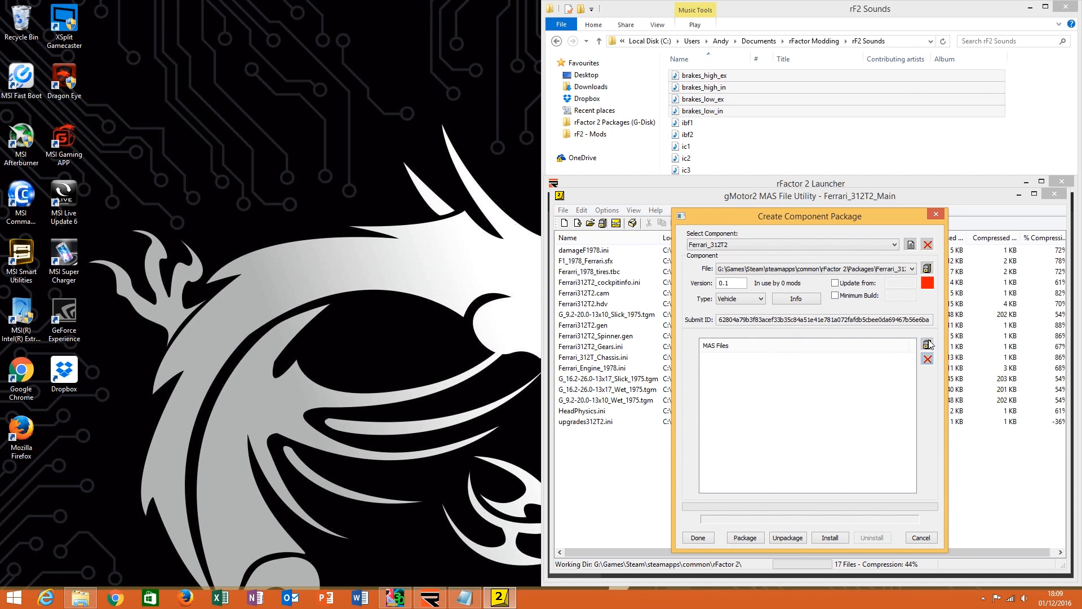
{"action": "left_click", "coordinate": [927, 344]}
{"action": "left_click_drag", "start_coordinate": [1026, 457], "coordinate": [971, 490]}
{"action": "left_click", "coordinate": [987, 521]}
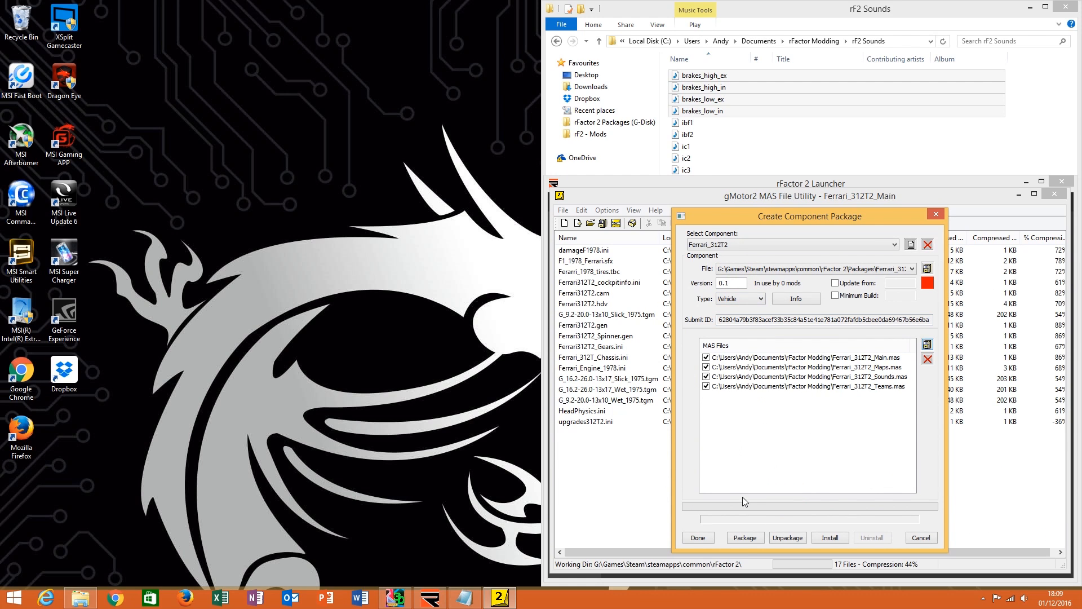
Package and install the Ferrari_312T2 component, and close the MAS utility to return to the rFactor 2 Launcher.
{"action": "left_click", "coordinate": [745, 538]}
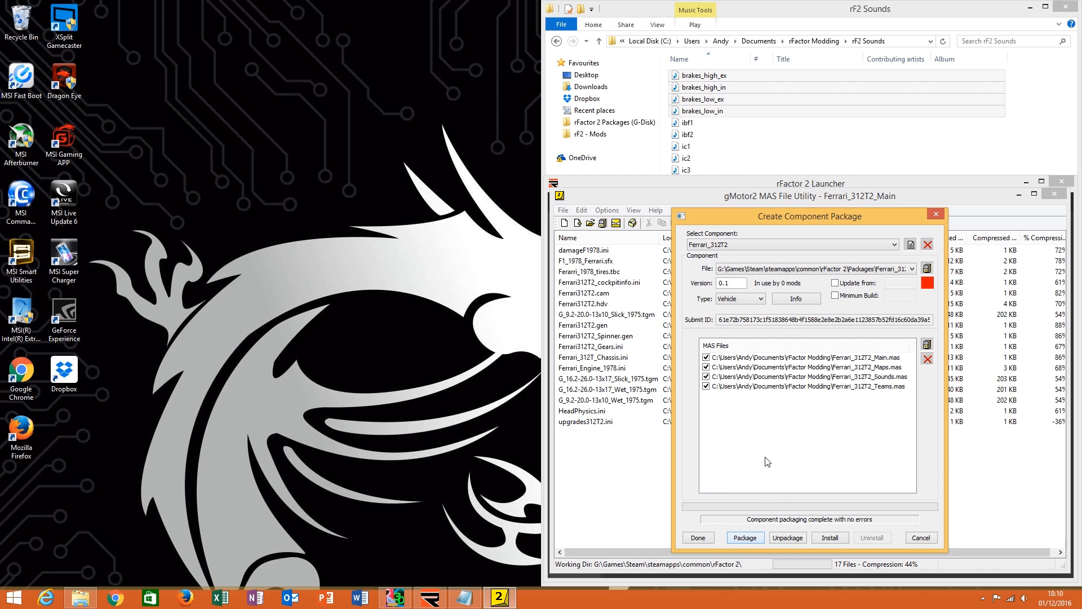
{"action": "left_click", "coordinate": [827, 538]}
{"action": "key", "text": "Return"}
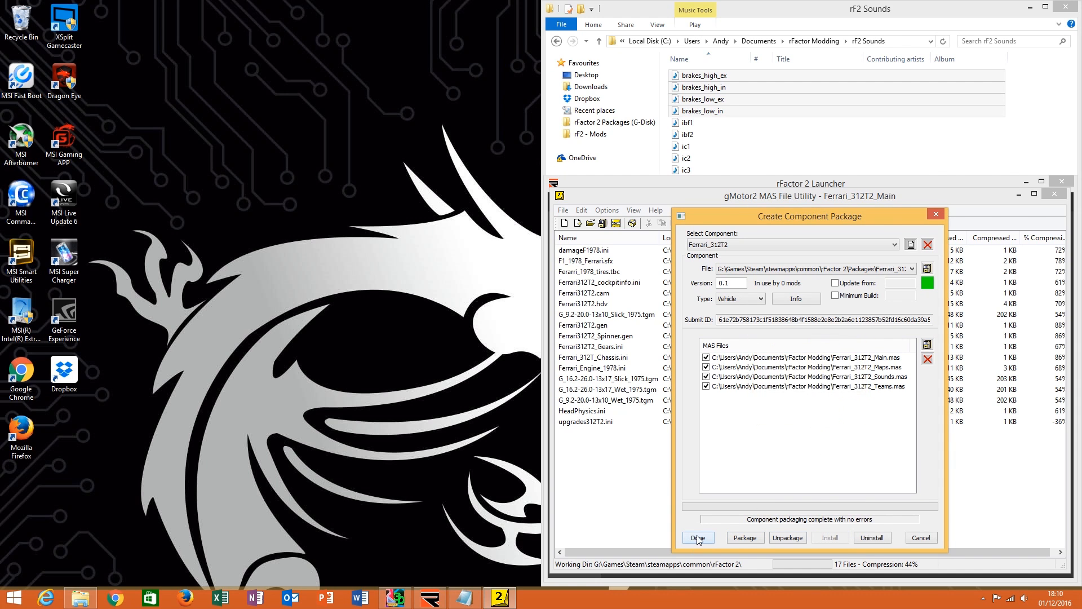
{"action": "left_click", "coordinate": [698, 537]}
{"action": "left_click", "coordinate": [1046, 195]}
{"action": "left_click", "coordinate": [1027, 532]}
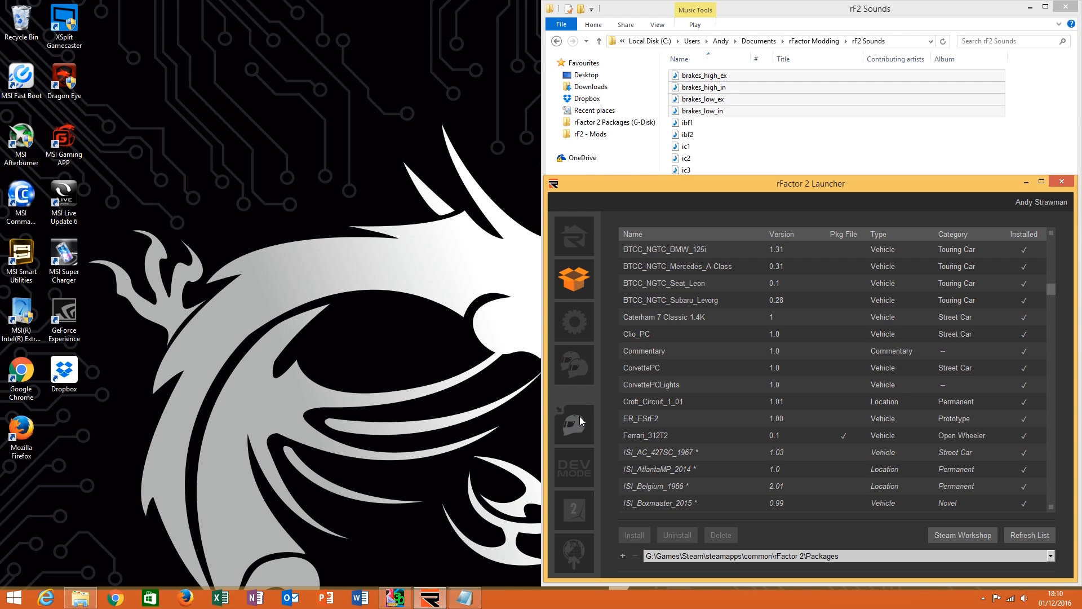
Open the system volume mixer and launch rFactor 2 to take the Ferrari out in the Sao Paulo GP test session.
{"action": "right_click", "coordinate": [1025, 599]}
{"action": "left_click", "coordinate": [1029, 530]}
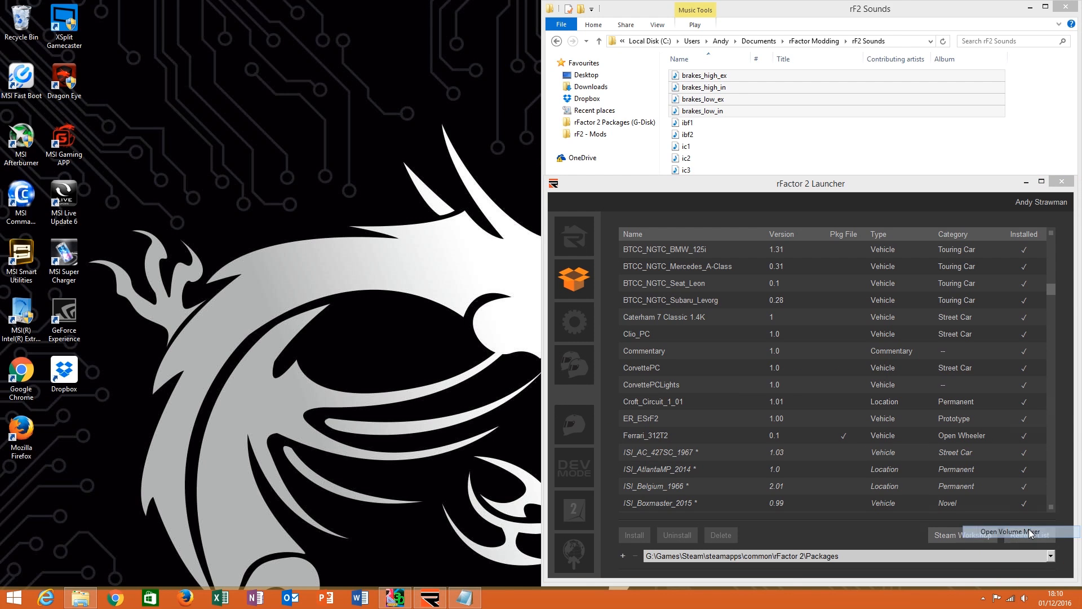
{"action": "left_click", "coordinate": [577, 422]}
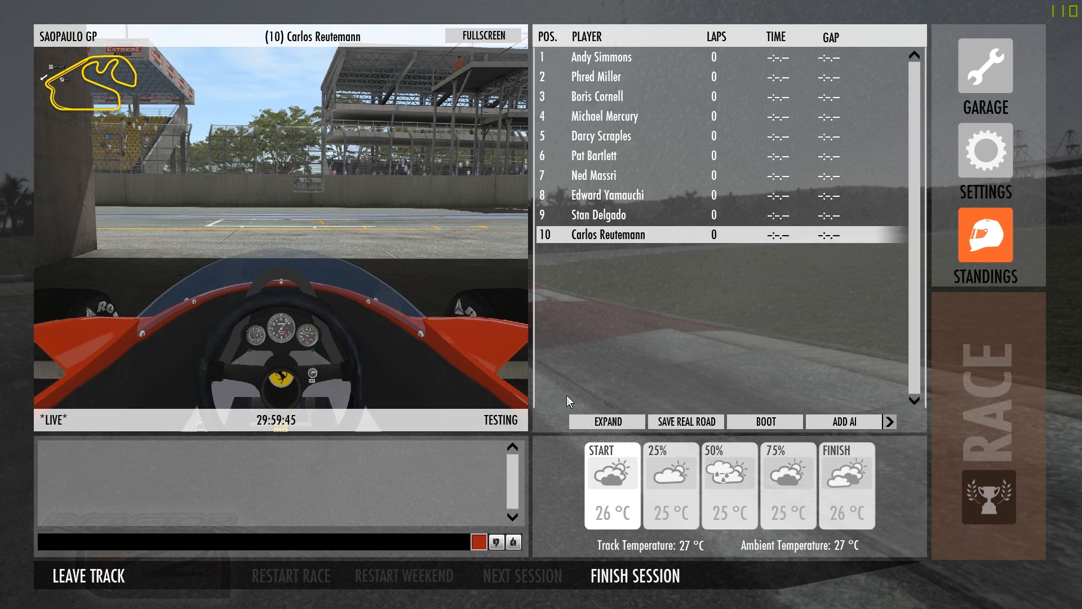
{"action": "left_click", "coordinate": [1014, 389]}
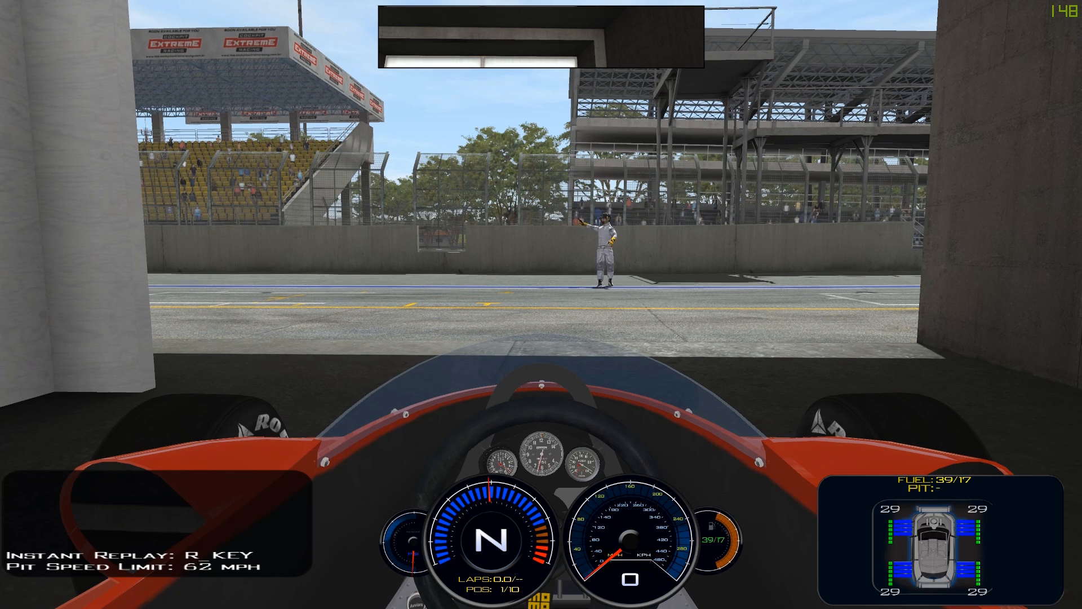
Inspect the Ferrari from an external camera in the garage and drive it out into the pit lane in cockpit view.
{"action": "key", "text": "c"}
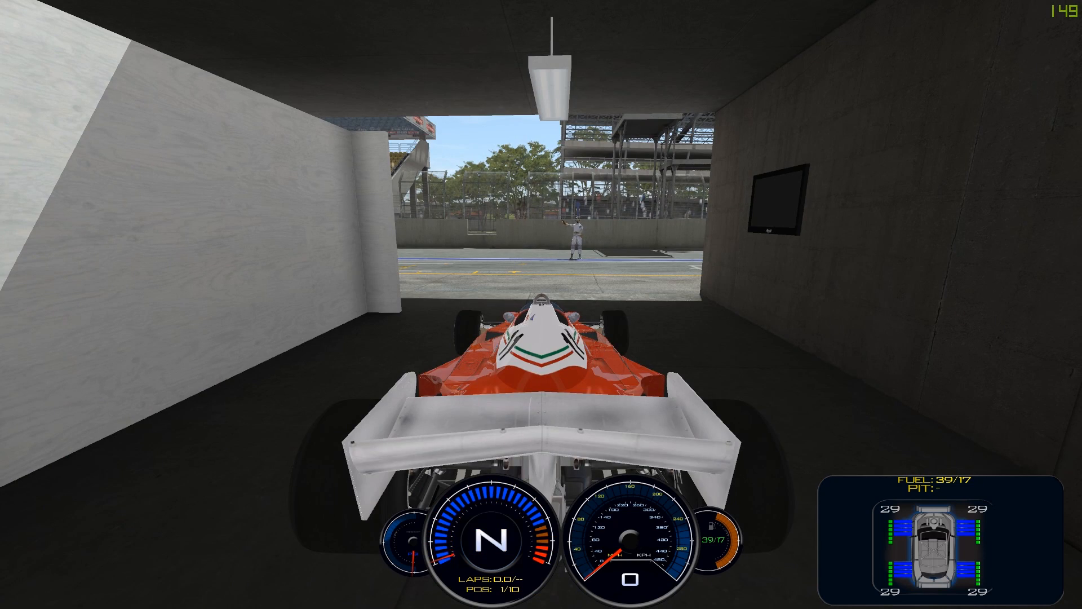
{"action": "key", "text": "Right"}
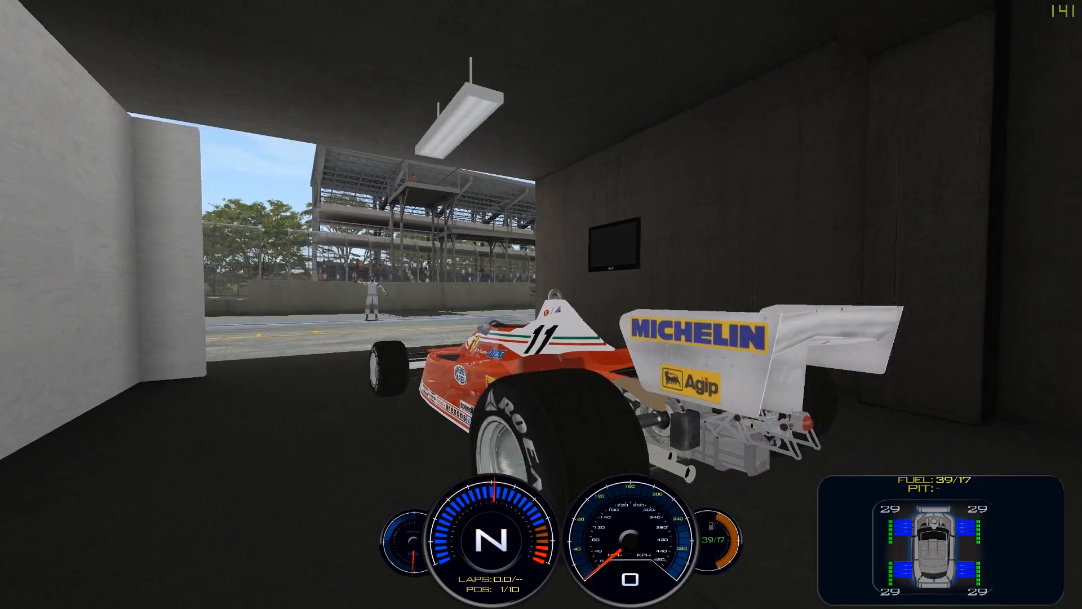
{"action": "key", "text": "a"}
{"action": "key", "text": "Up"}
{"action": "key", "text": "Left"}
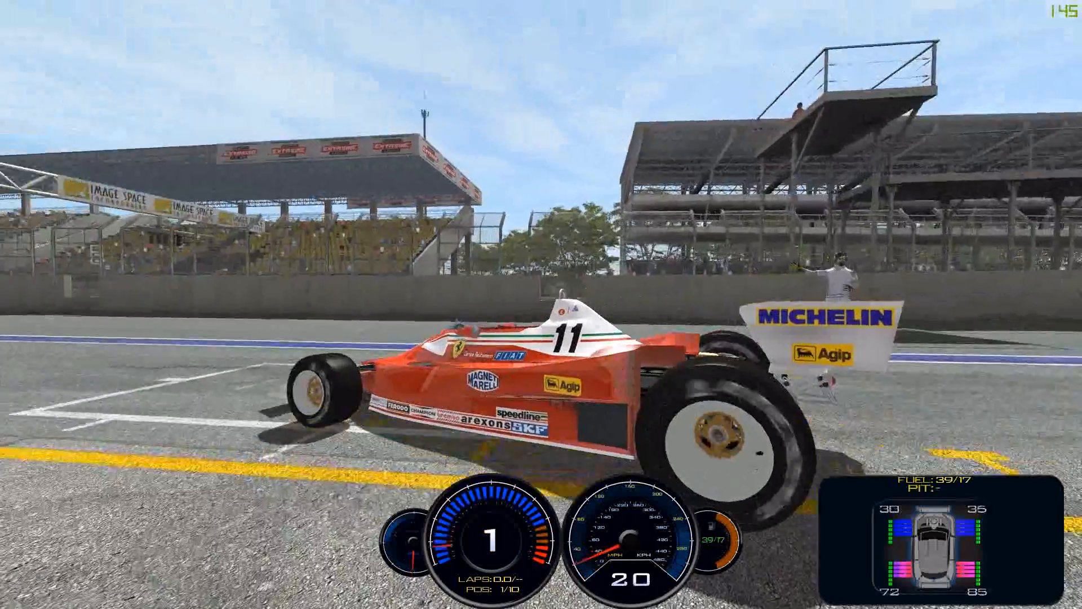
{"action": "key", "text": "Insert"}
{"action": "key", "text": "Up"}
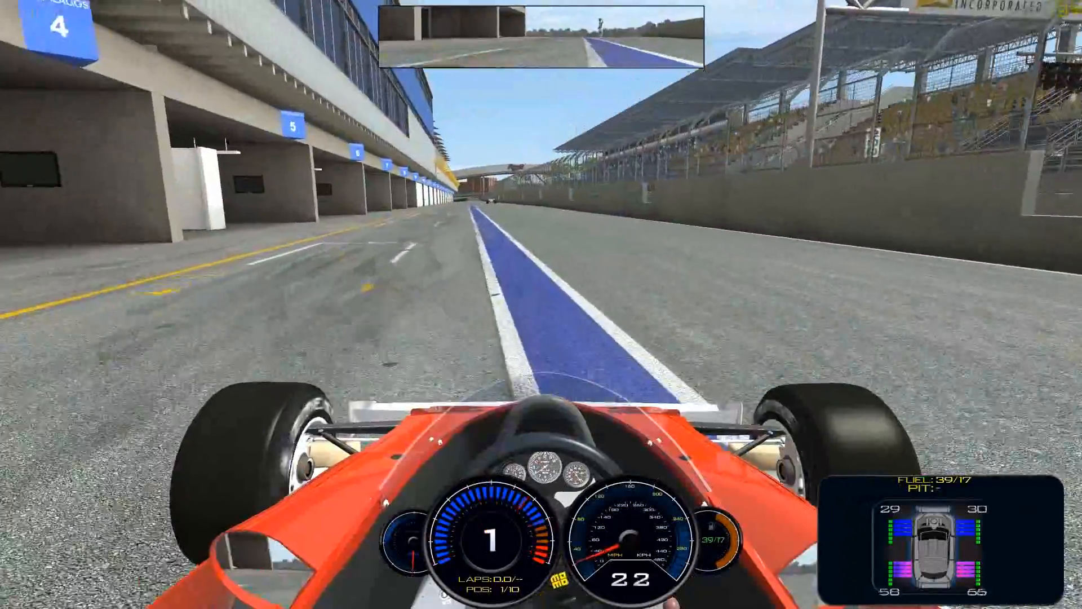
Drive the Ferrari onto the circuit and check it from the chase and trackside cameras.
{"action": "key", "text": "Insert"}
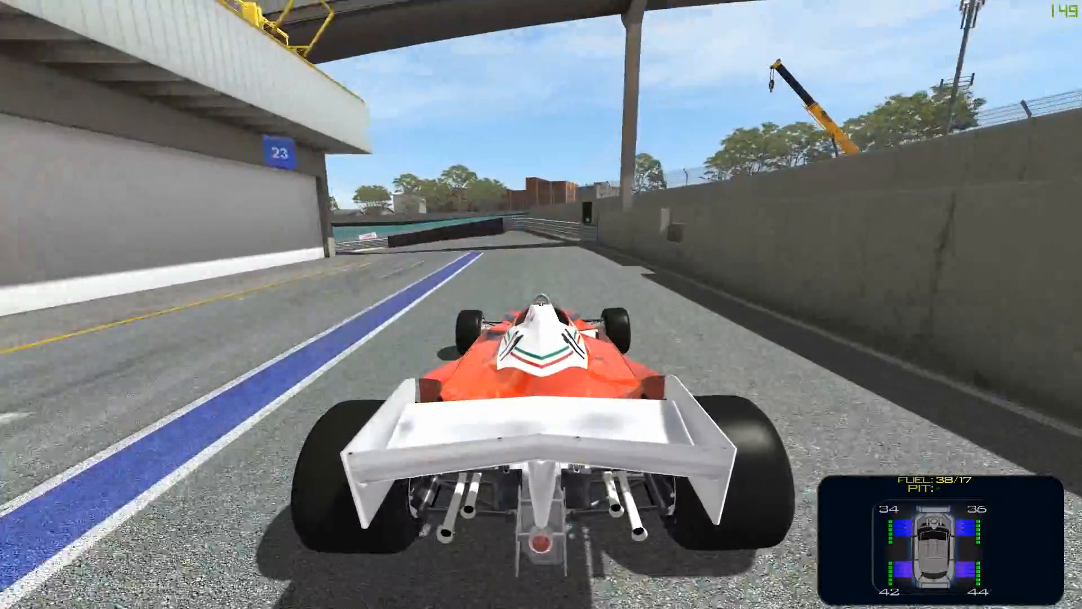
{"action": "key", "text": "Left"}
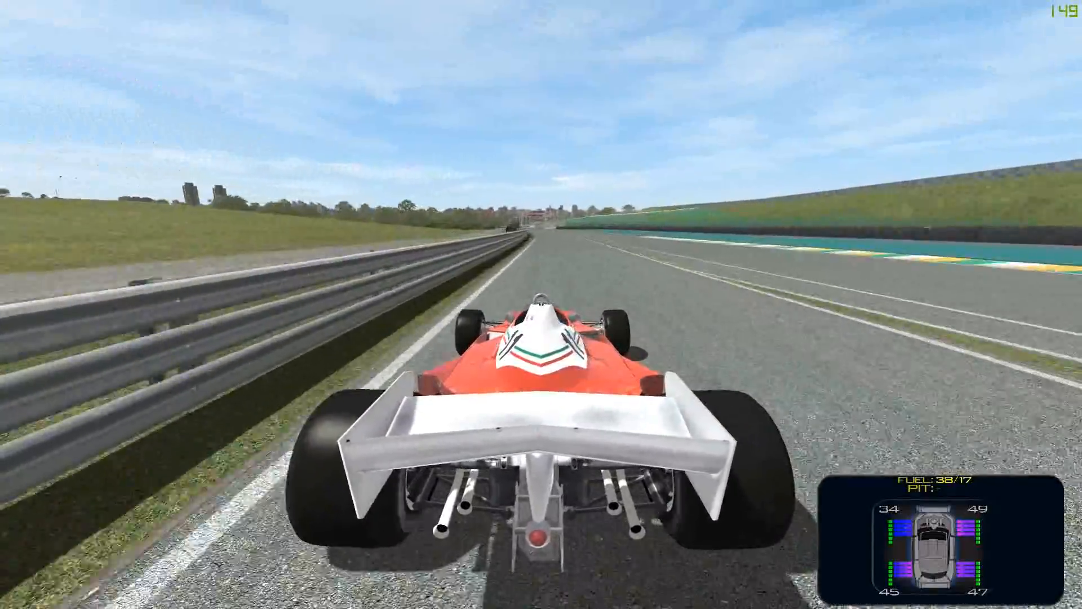
{"action": "key", "text": "End"}
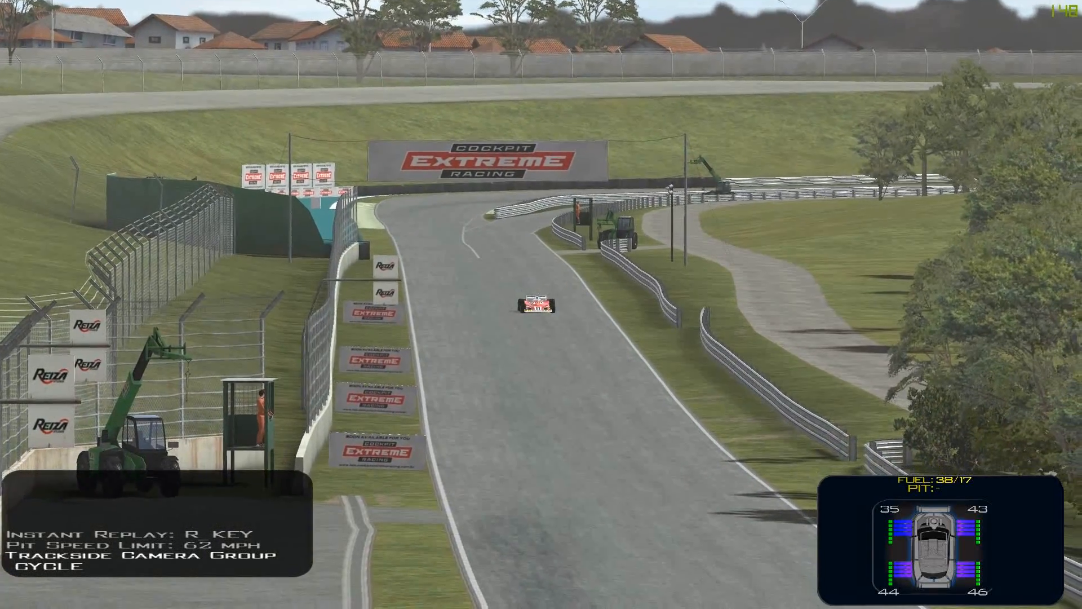
{"action": "key", "text": "ctrl+i"}
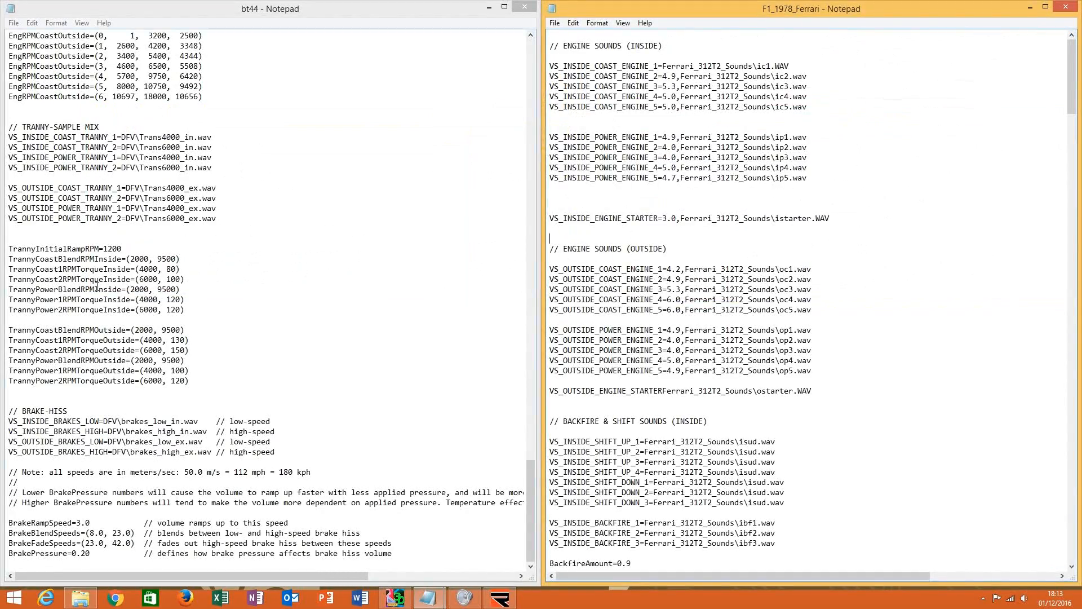
Copy the inside ENGINE_STARTER and ENGINE_STARTING lines from bt44 into F1_1978_Ferrari above its existing inside engine starter line.
{"action": "left_click", "coordinate": [97, 286]}
{"action": "left_click_drag", "start_coordinate": [530, 472], "coordinate": [530, 45]}
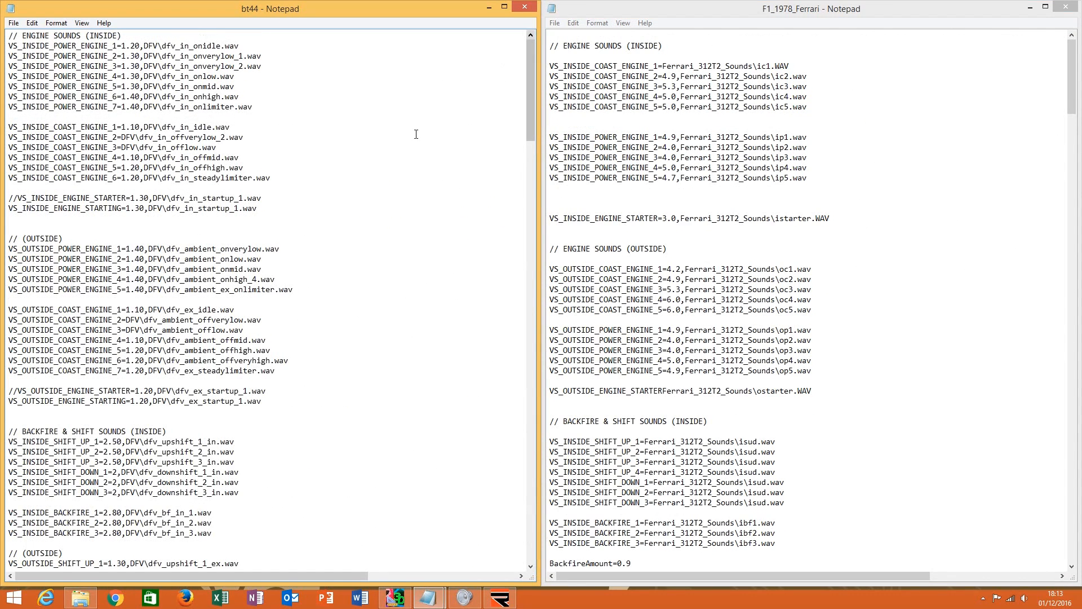
{"action": "left_click", "coordinate": [292, 190]}
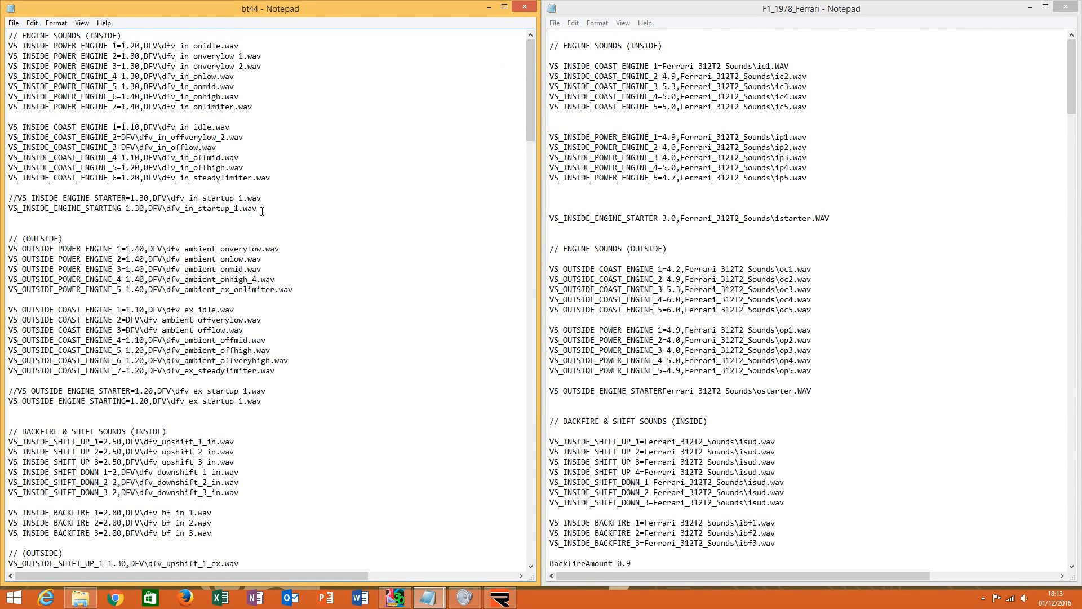
{"action": "left_click_drag", "start_coordinate": [262, 210], "coordinate": [7, 191]}
{"action": "key", "text": "ctrl+c"}
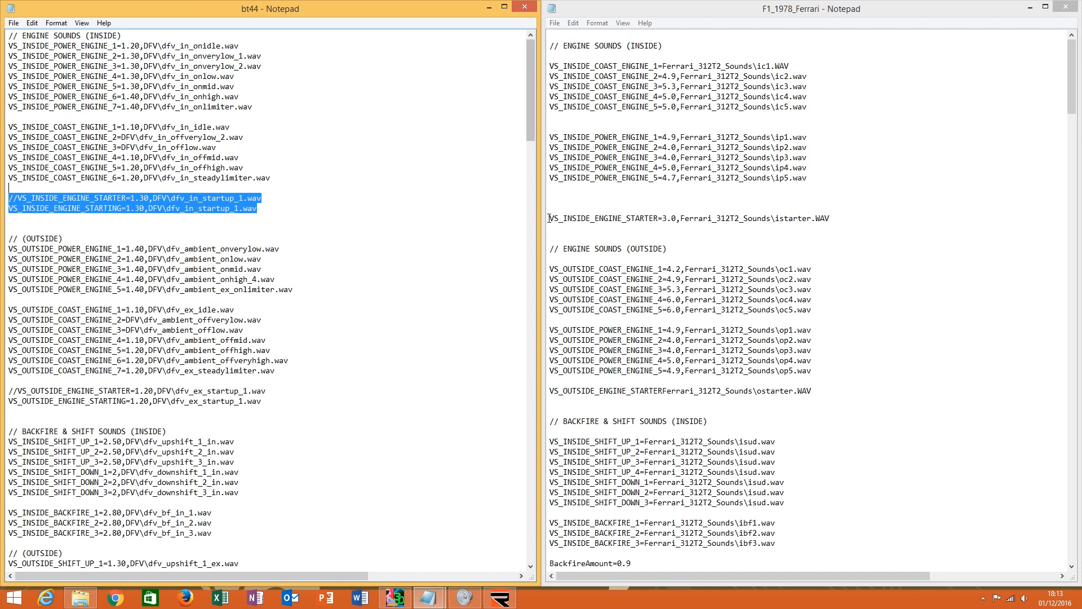
{"action": "left_click", "coordinate": [558, 195]}
{"action": "key", "text": "ctrl+v"}
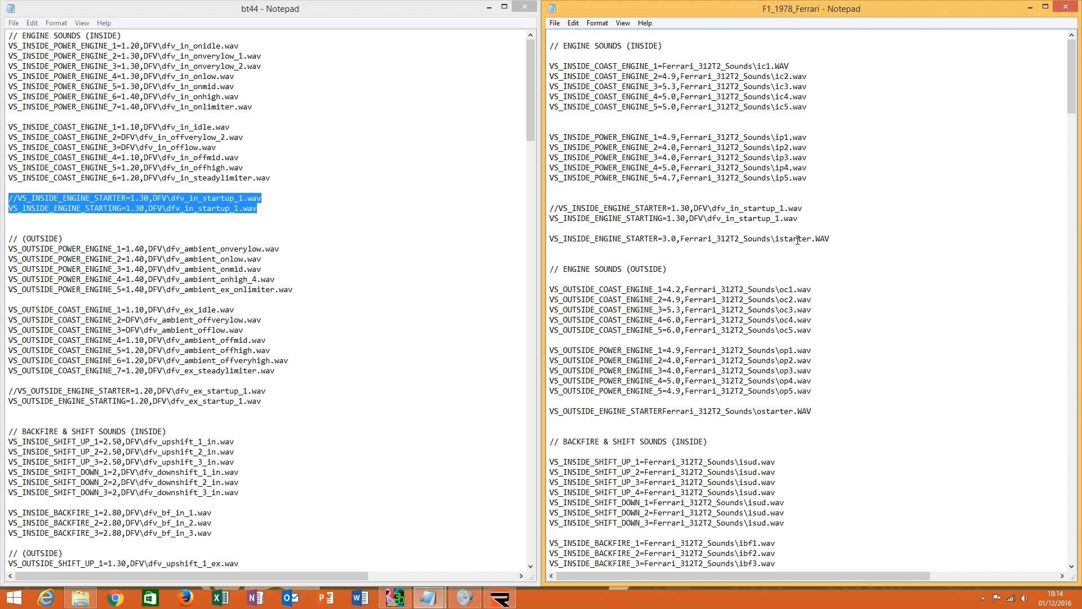
Replace the DFV sound path in both pasted inside starter lines with Ferrari_312T2_Sounds\istarter.WAV.
{"action": "left_click_drag", "start_coordinate": [831, 239], "coordinate": [682, 240]}
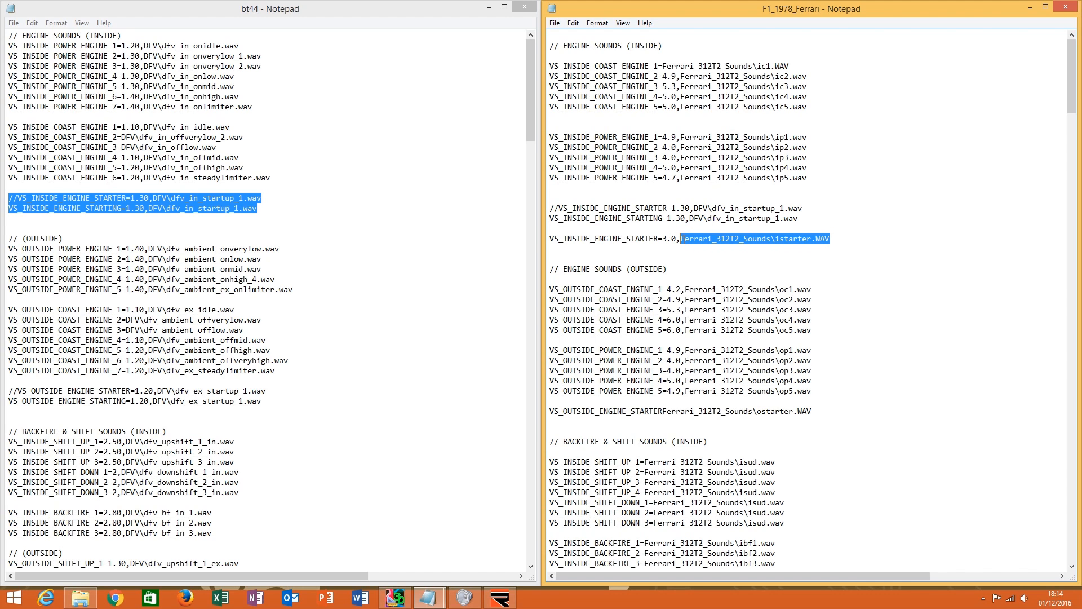
{"action": "right_click", "coordinate": [683, 240]}
{"action": "left_click", "coordinate": [740, 273]}
{"action": "left_click_drag", "start_coordinate": [802, 208], "coordinate": [695, 208]}
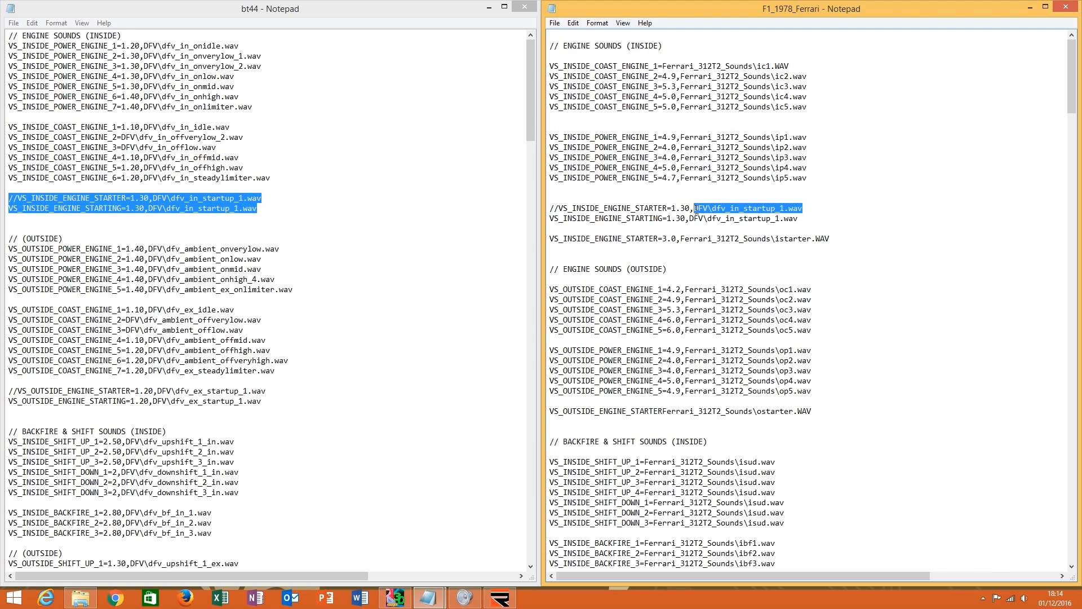
{"action": "right_click", "coordinate": [697, 209]}
{"action": "left_click", "coordinate": [753, 252]}
{"action": "left_click_drag", "start_coordinate": [798, 219], "coordinate": [689, 221]}
{"action": "right_click", "coordinate": [793, 223]}
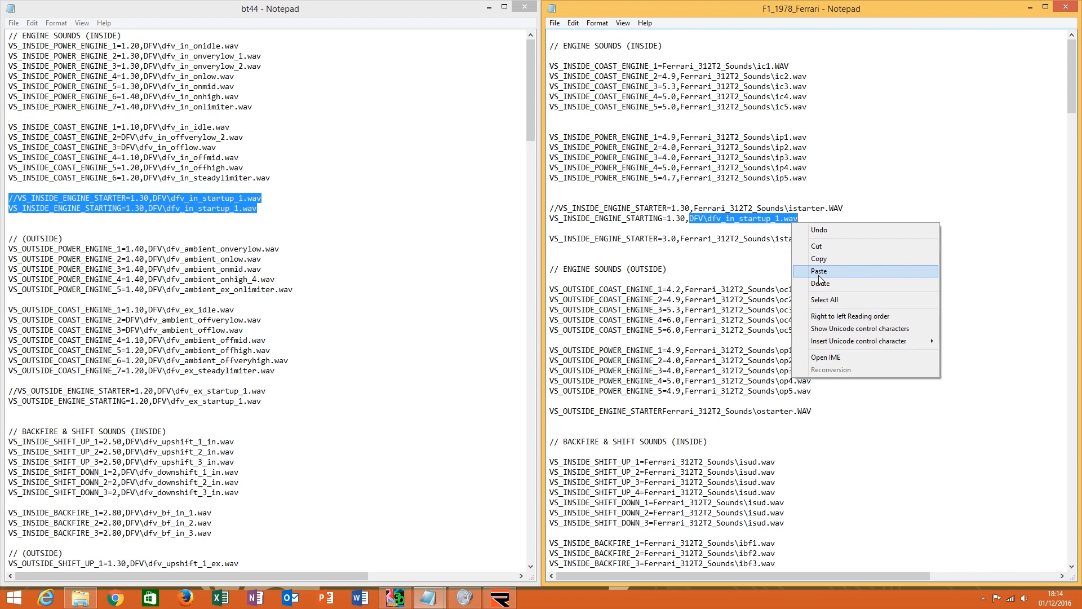
{"action": "left_click", "coordinate": [820, 271]}
Delete the old inside engine starter line with the 3.0 volume from F1_1978_Ferrari.
{"action": "left_click_drag", "start_coordinate": [846, 235], "coordinate": [848, 231]}
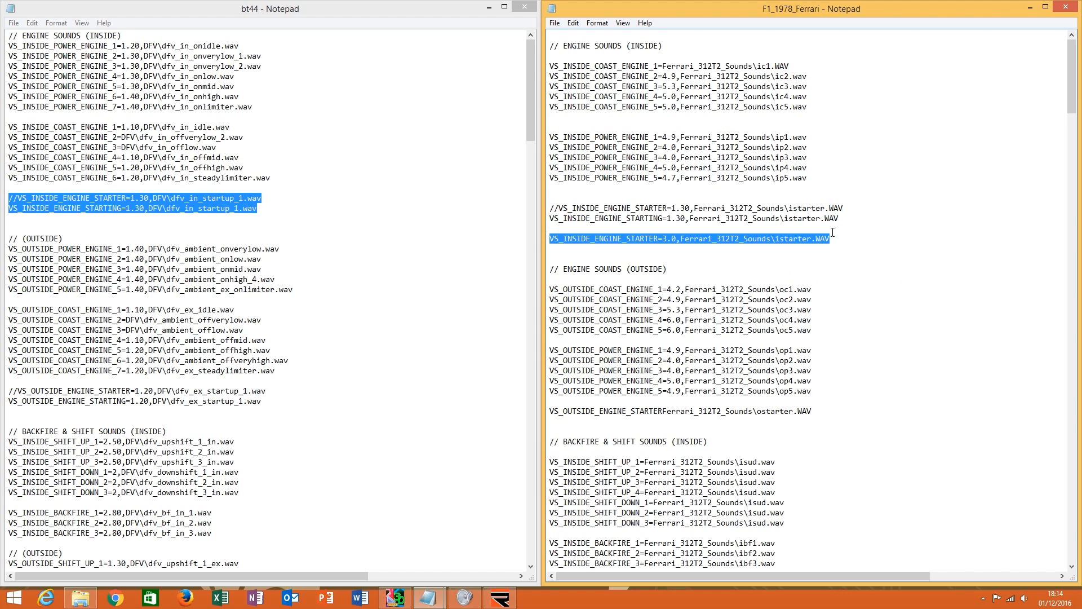
{"action": "key", "text": "Delete"}
{"action": "key", "text": "Delete"}
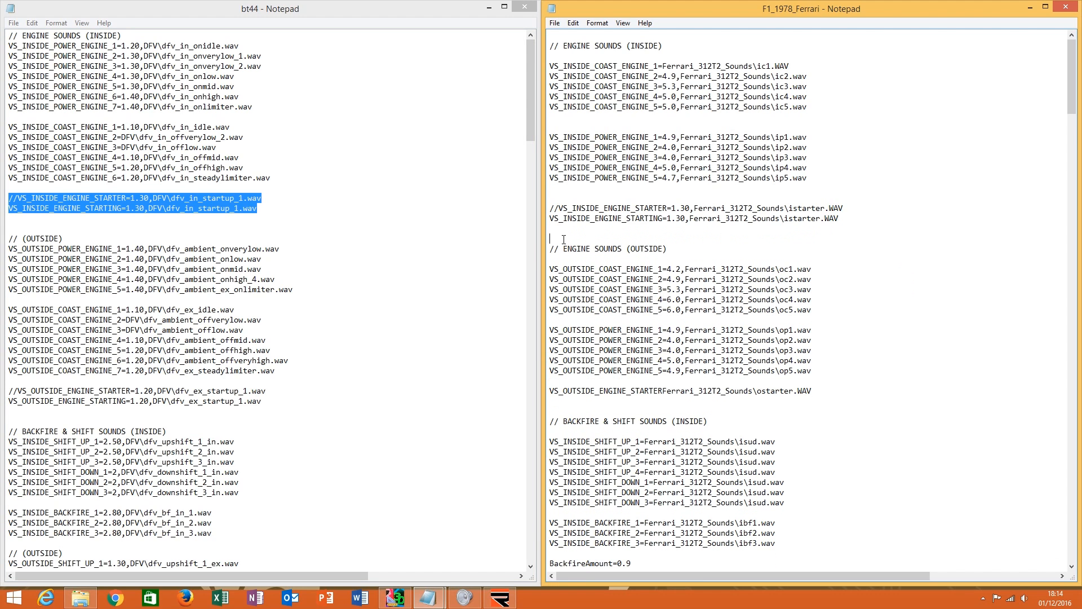
Remove the surplus blank lines above the inside starter entries, the inside power entries and the first section heading.
{"action": "left_click", "coordinate": [566, 196]}
{"action": "key", "text": "BackSpace"}
{"action": "left_click", "coordinate": [577, 122]}
{"action": "key", "text": "BackSpace"}
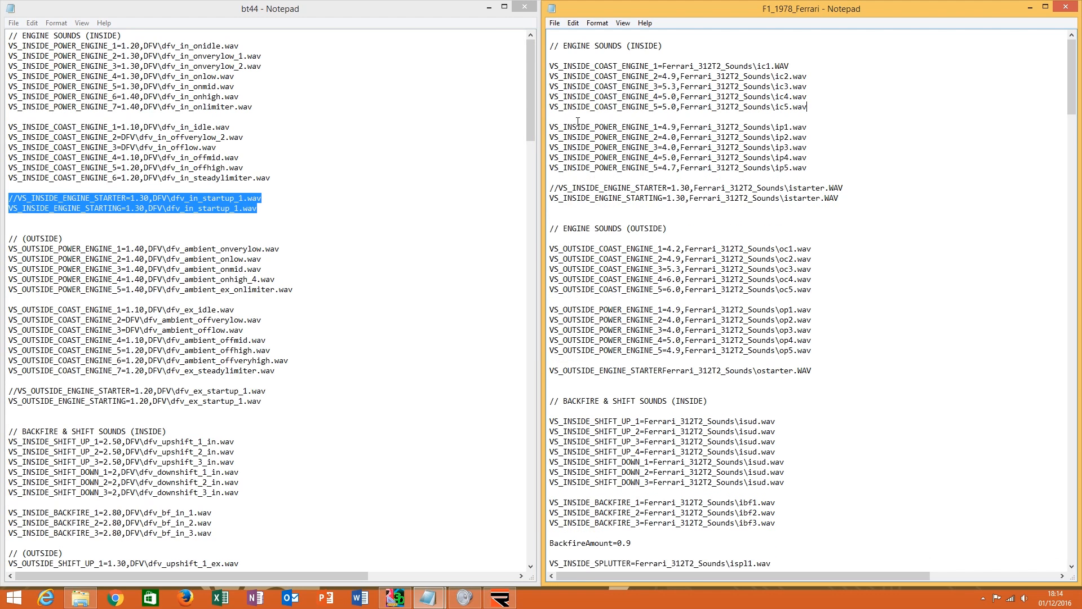
{"action": "left_click", "coordinate": [549, 45]}
{"action": "key", "text": "BackSpace"}
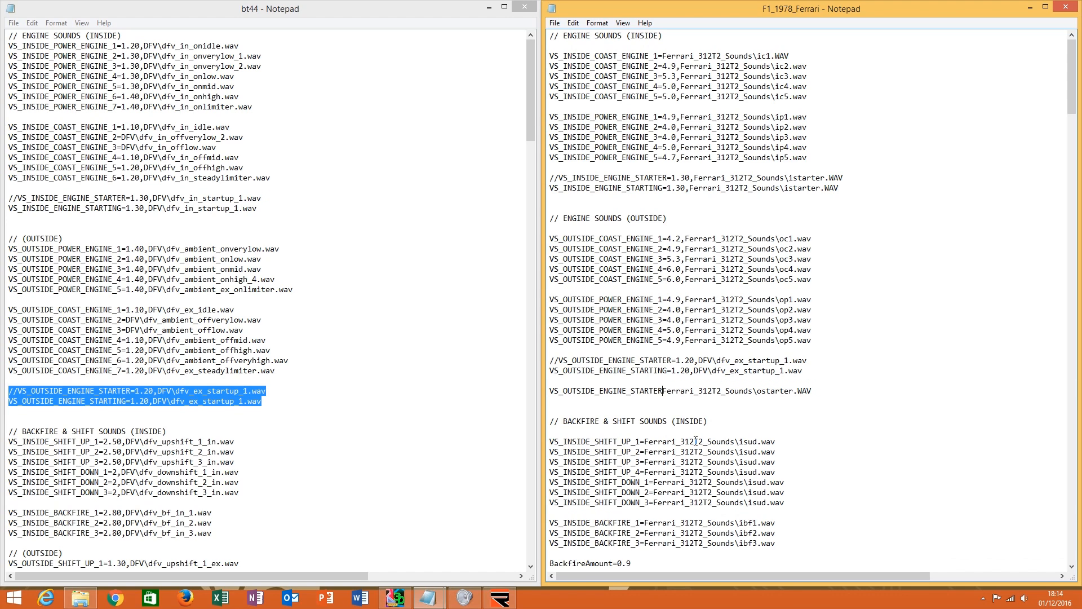
Insert the missing equals sign after VS_OUTSIDE_ENGINE_STARTER in the ostarter.WAV line and place the file beside the folder window.
{"action": "type", "text": "="}
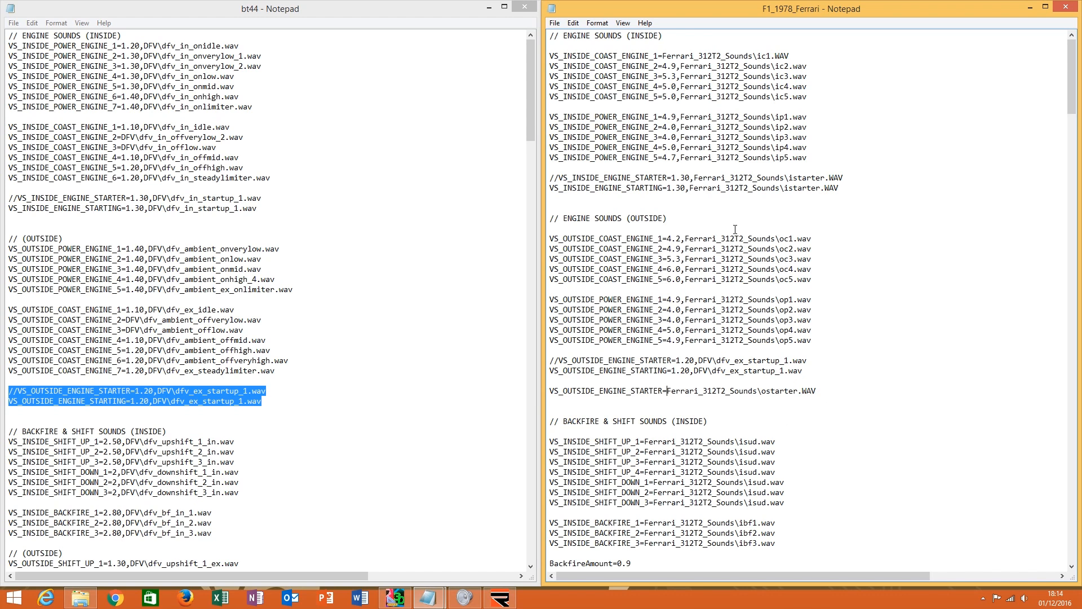
{"action": "left_click_drag", "start_coordinate": [848, 10], "coordinate": [0, 243]}
Open the original F1_1978_Ferrari file from the rF1 Physics folder in Notepad, side by side with the edited one.
{"action": "left_click", "coordinate": [817, 42]}
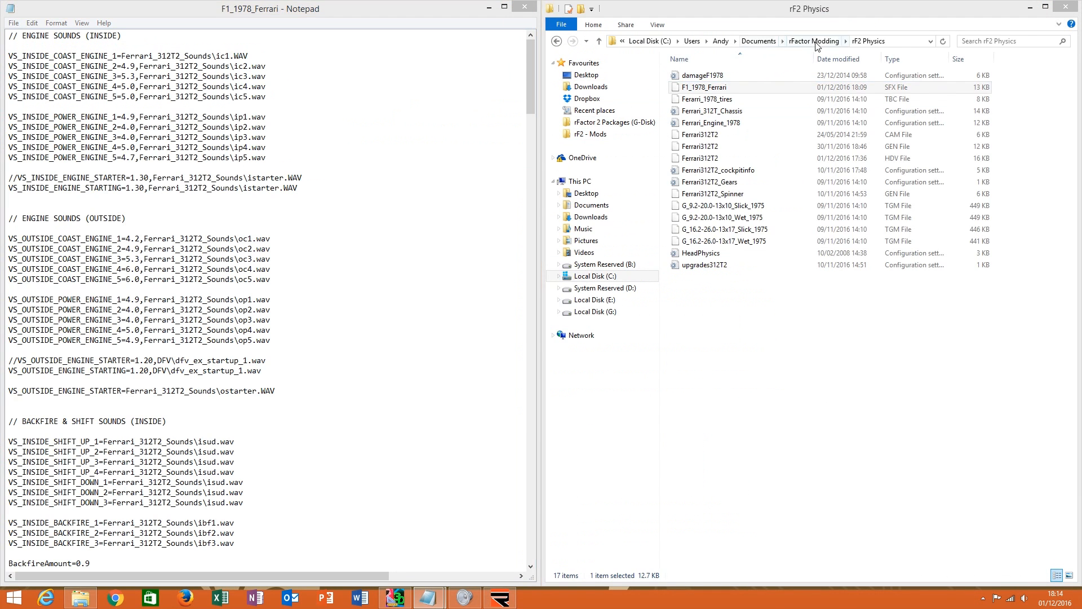
{"action": "double_click", "coordinate": [735, 109]}
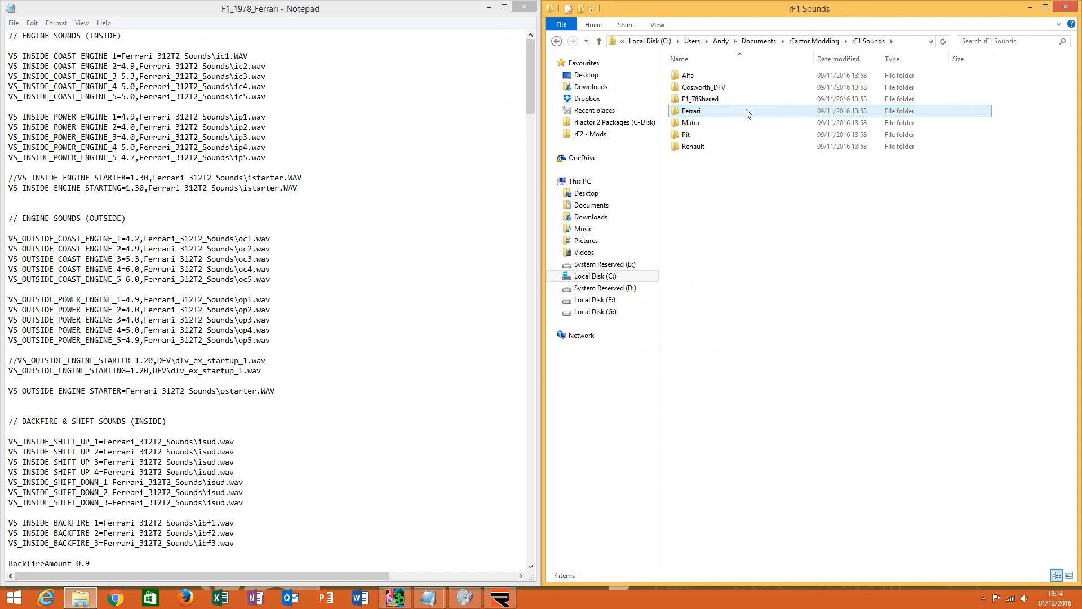
{"action": "left_click", "coordinate": [816, 42]}
{"action": "double_click", "coordinate": [724, 101]}
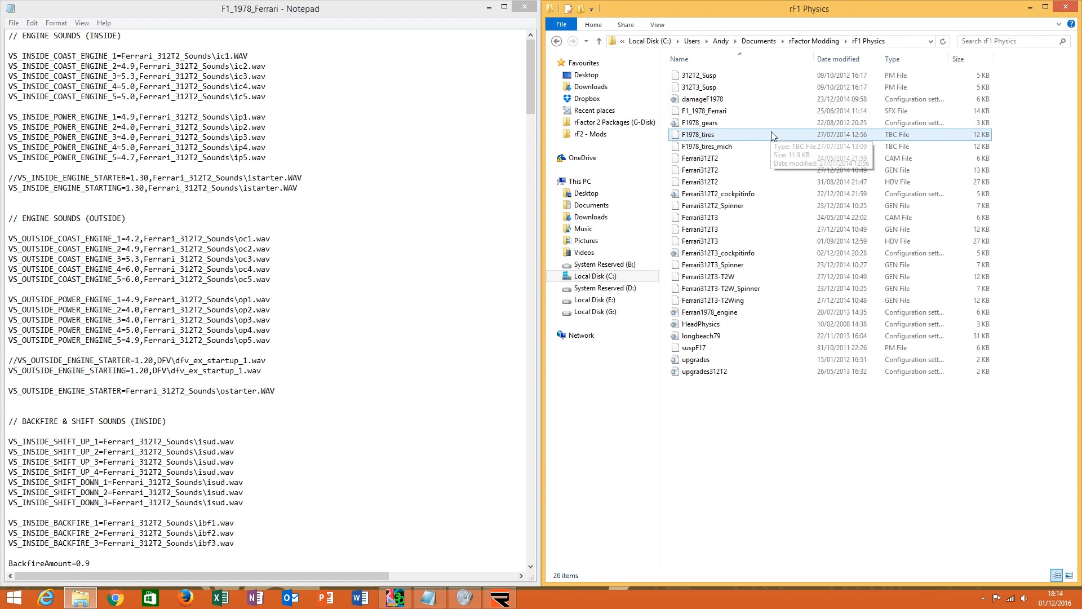
{"action": "right_click", "coordinate": [818, 111]}
{"action": "mouse_move", "coordinate": [895, 141]}
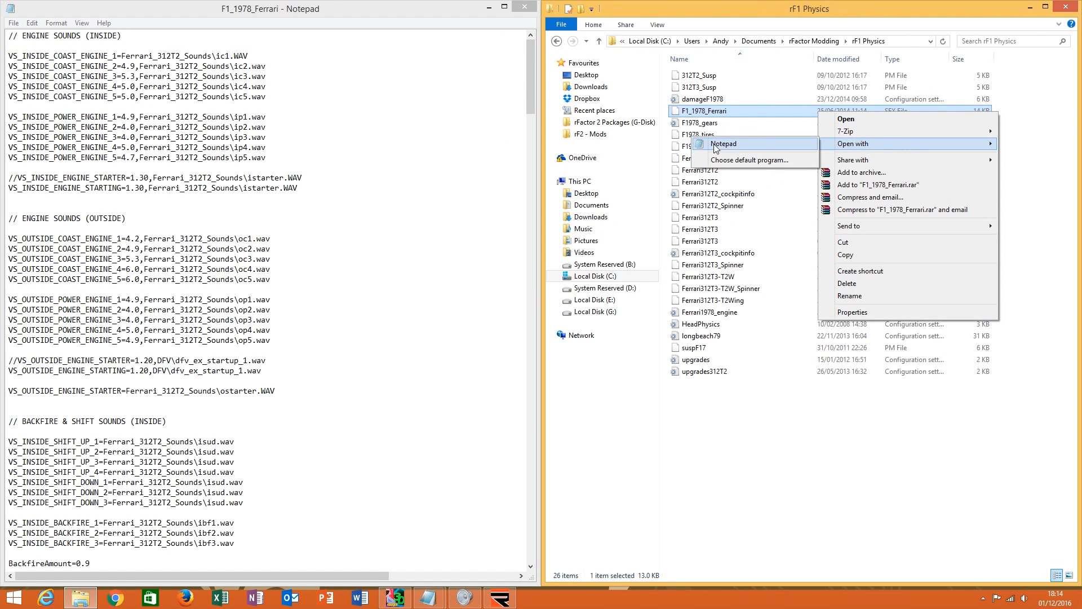
{"action": "left_click", "coordinate": [713, 142]}
{"action": "key", "text": "super+Right"}
{"action": "left_click", "coordinate": [760, 259]}
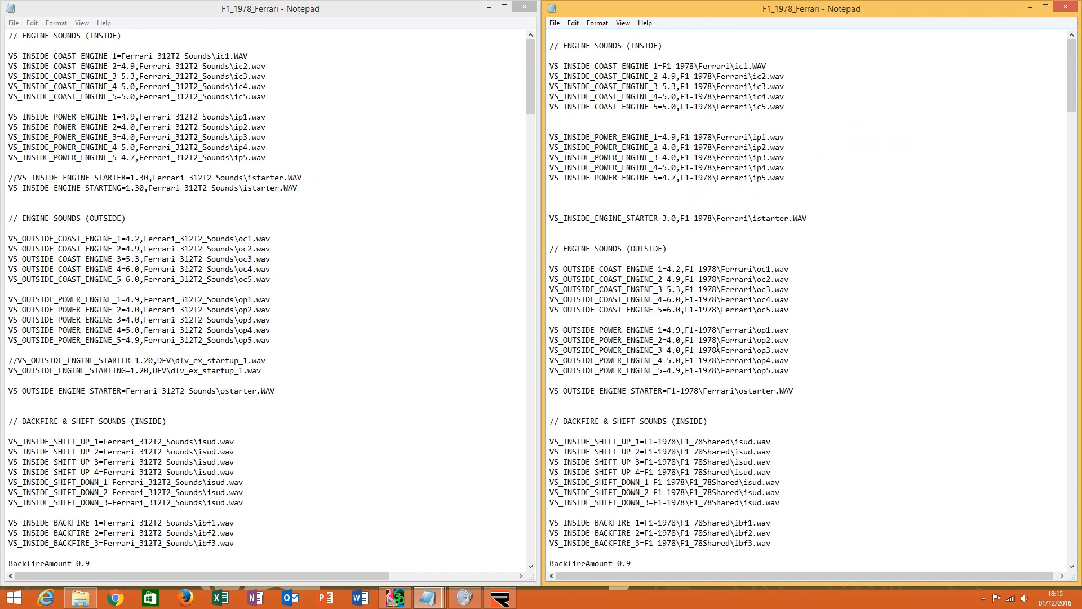
Check the equals sign in the original file's outside engine starter line and close that file.
{"action": "left_click_drag", "start_coordinate": [673, 391], "coordinate": [663, 392]}
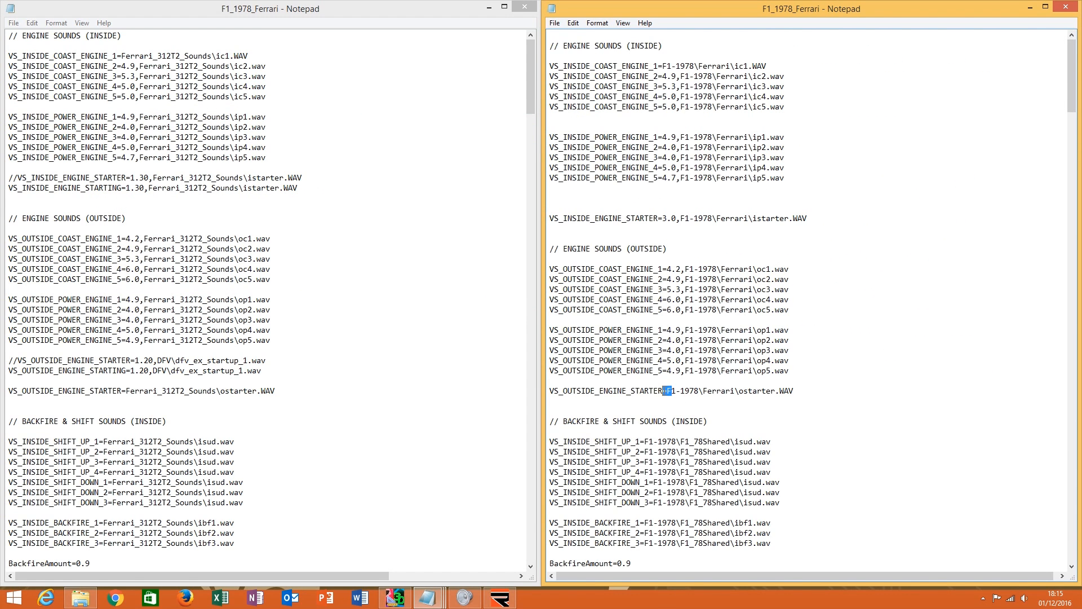
{"action": "left_click", "coordinate": [370, 363]}
{"action": "left_click", "coordinate": [1065, 7]}
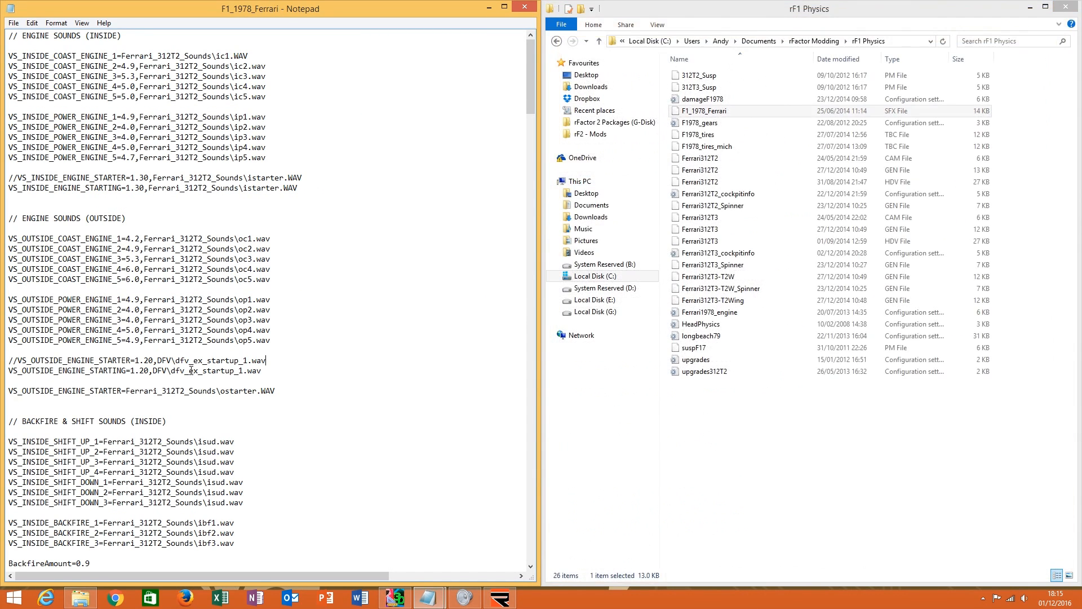
Replace the volume and DFV path in both pasted outside starter lines with Ferrari_312T2_Sounds\ostarter.WAV and delete the old outside starter line.
{"action": "left_click_drag", "start_coordinate": [281, 390], "coordinate": [125, 396]}
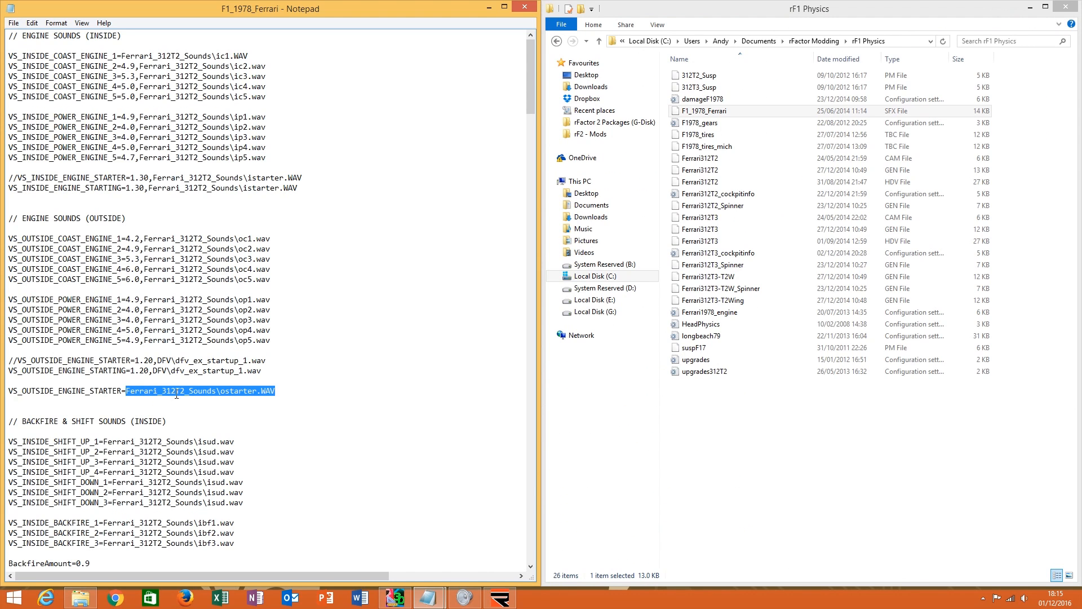
{"action": "left_click_drag", "start_coordinate": [275, 371], "coordinate": [152, 372]}
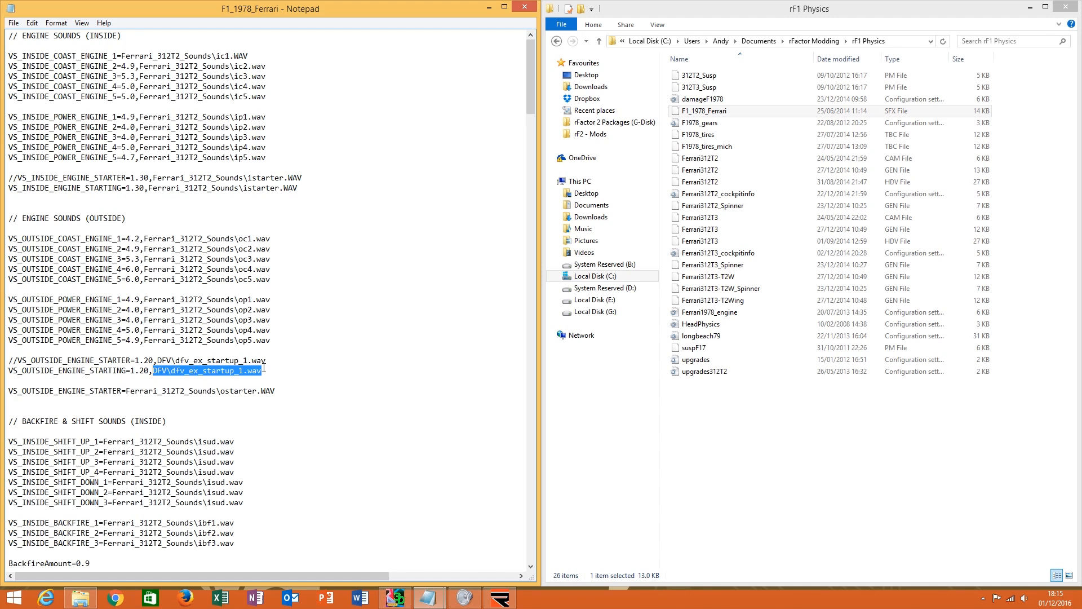
{"action": "left_click_drag", "start_coordinate": [264, 369], "coordinate": [130, 375]}
{"action": "key", "text": "ctrl+v"}
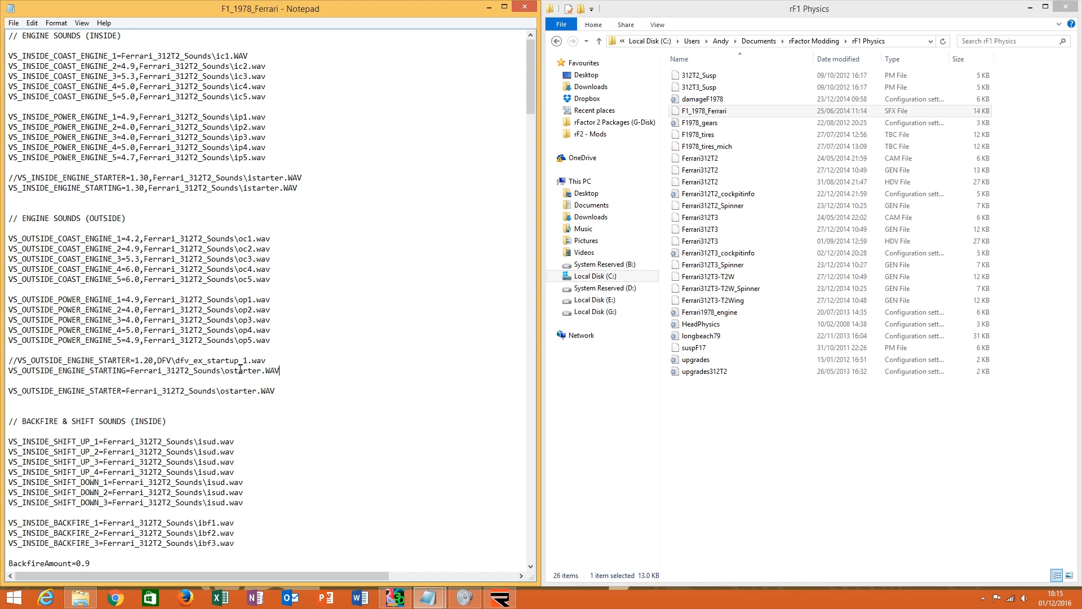
{"action": "left_click_drag", "start_coordinate": [267, 361], "coordinate": [135, 361]}
{"action": "key", "text": "ctrl+v"}
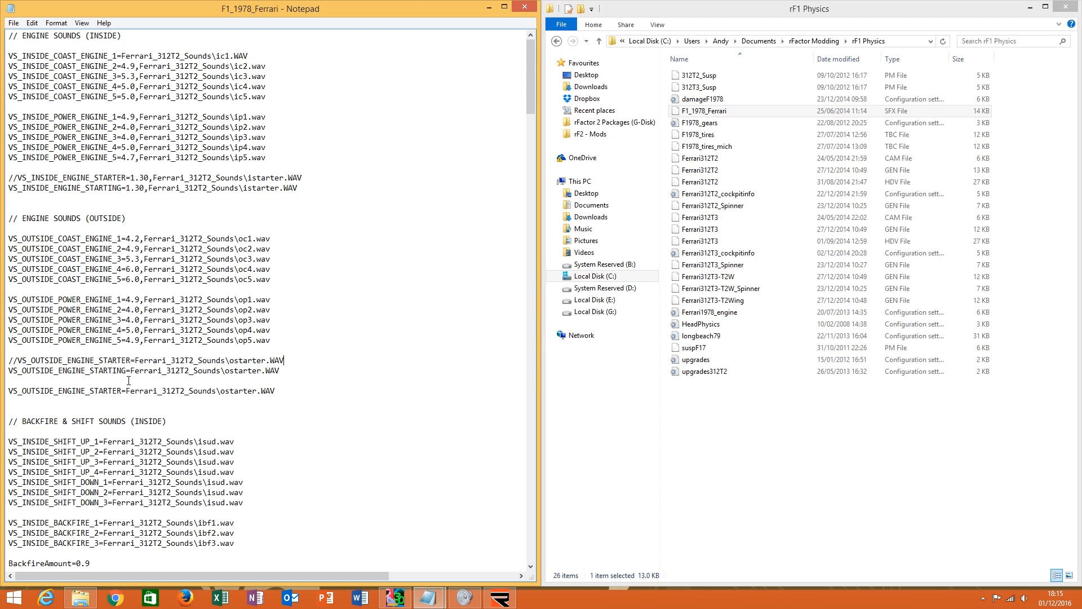
{"action": "left_click_drag", "start_coordinate": [108, 405], "coordinate": [31, 383]}
{"action": "key", "text": "Delete"}
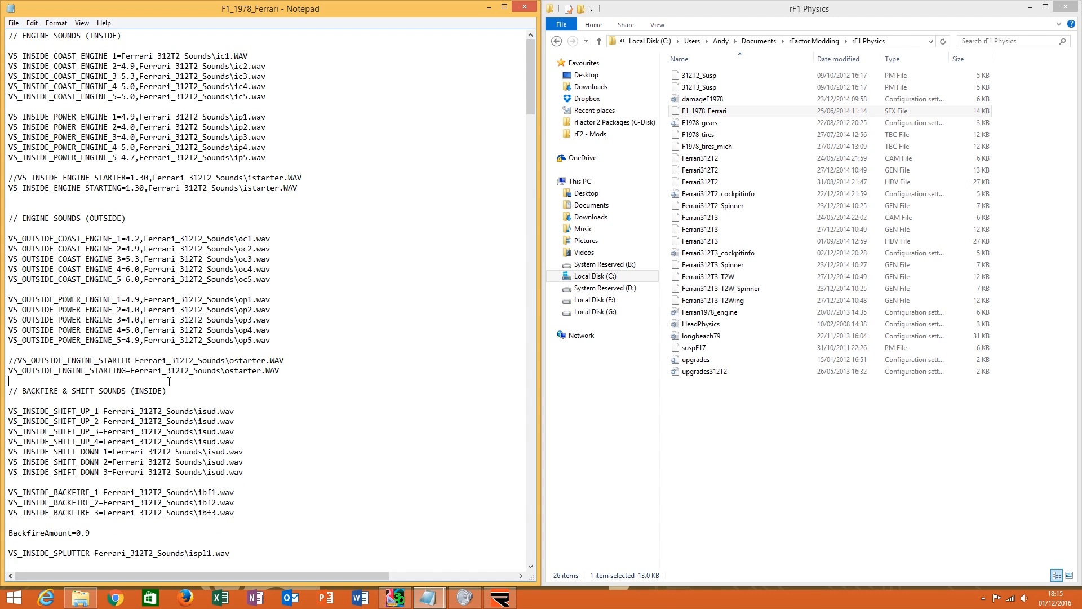
Review the rest of F1_1978_Ferrari, from the backfire and shift sounds down to the coast and power inside RPM ranges.
{"action": "scroll", "coordinate": [164, 381], "scroll_direction": "down", "scroll_amount": 8}
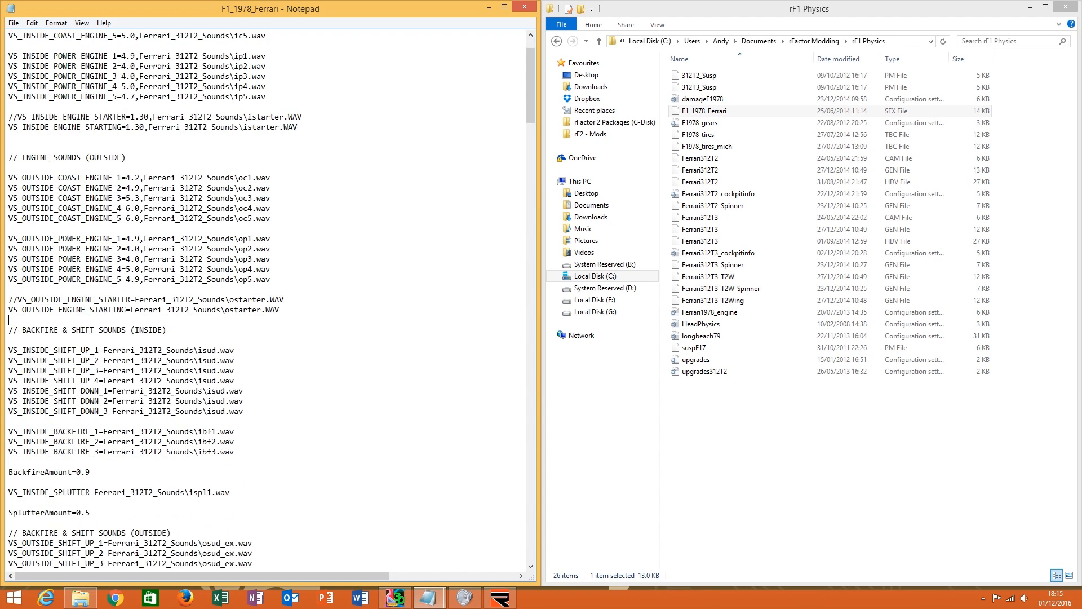
{"action": "scroll", "coordinate": [159, 382], "scroll_direction": "down", "scroll_amount": 4}
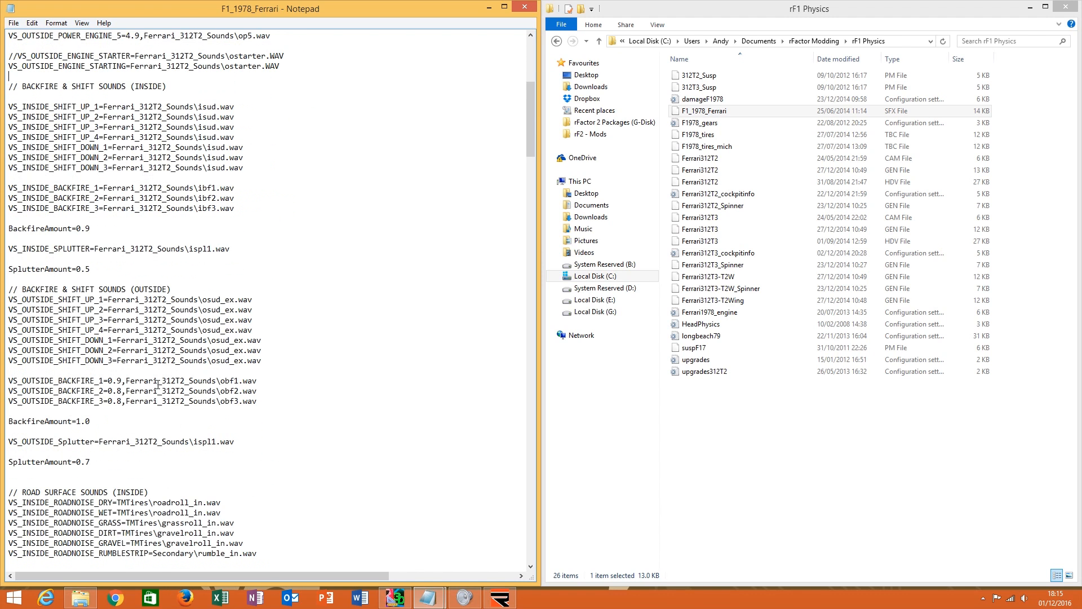
{"action": "scroll", "coordinate": [158, 386], "scroll_direction": "down", "scroll_amount": 2}
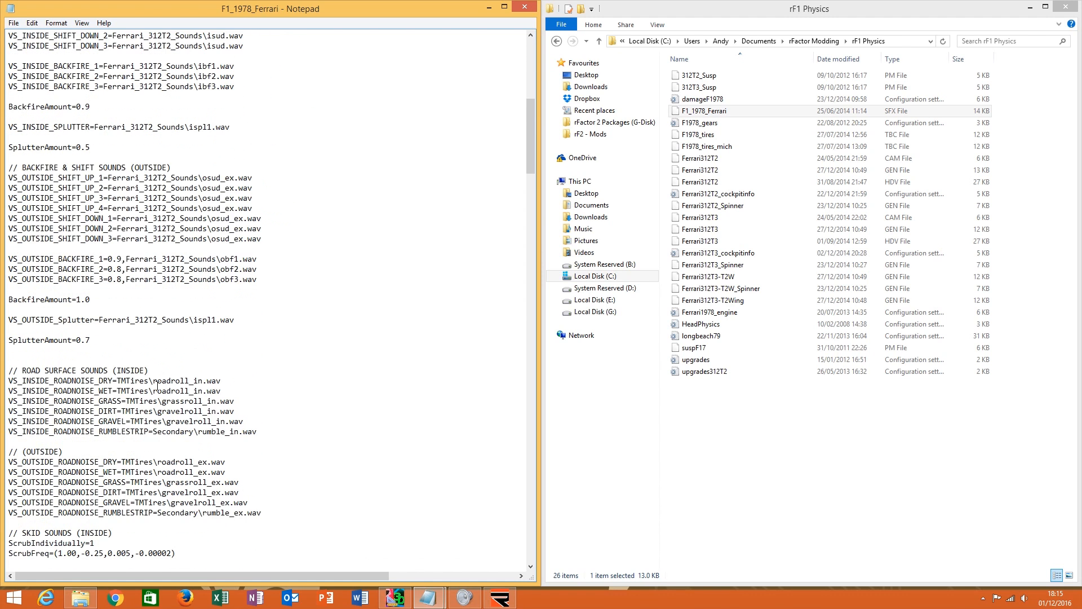
{"action": "scroll", "coordinate": [157, 389], "scroll_direction": "down", "scroll_amount": 2}
{"action": "scroll", "coordinate": [155, 398], "scroll_direction": "down", "scroll_amount": 20}
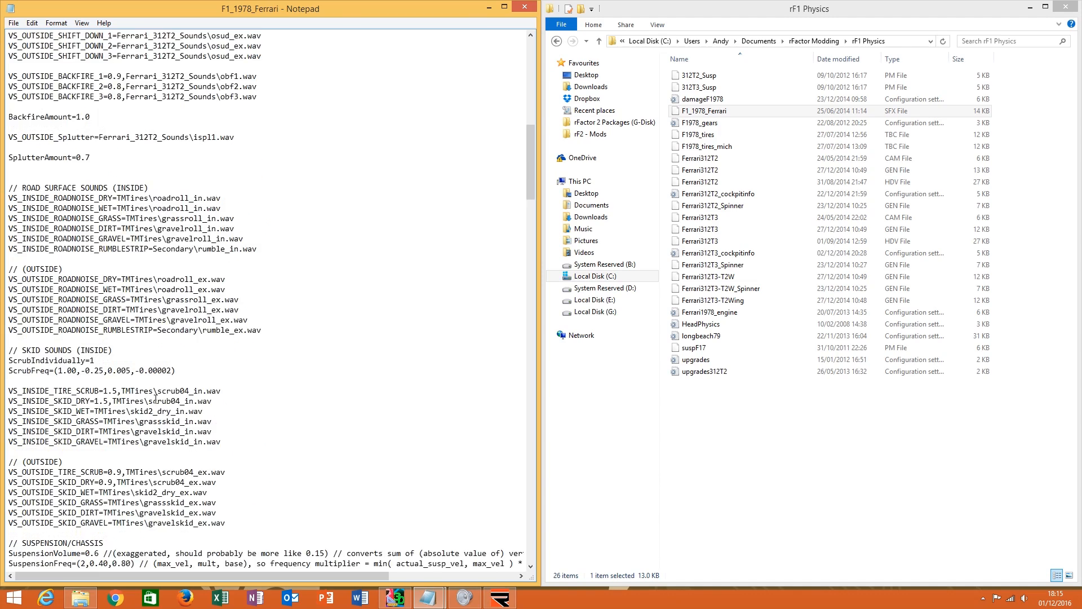
{"action": "scroll", "coordinate": [155, 399], "scroll_direction": "down", "scroll_amount": 20}
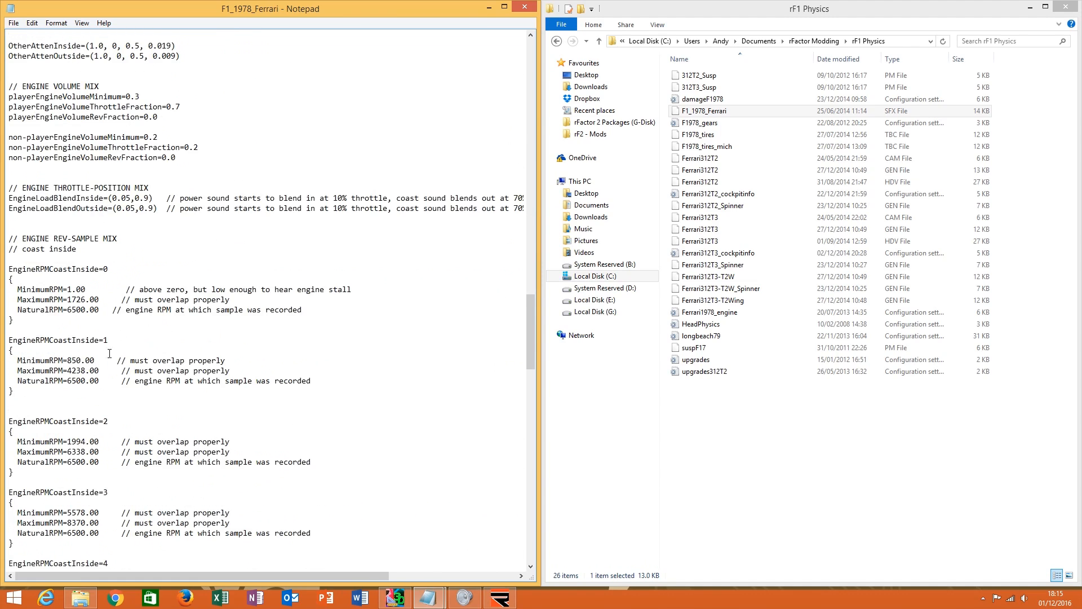
{"action": "left_click_drag", "start_coordinate": [58, 289], "coordinate": [87, 392]}
{"action": "scroll", "coordinate": [89, 393], "scroll_direction": "down", "scroll_amount": 2}
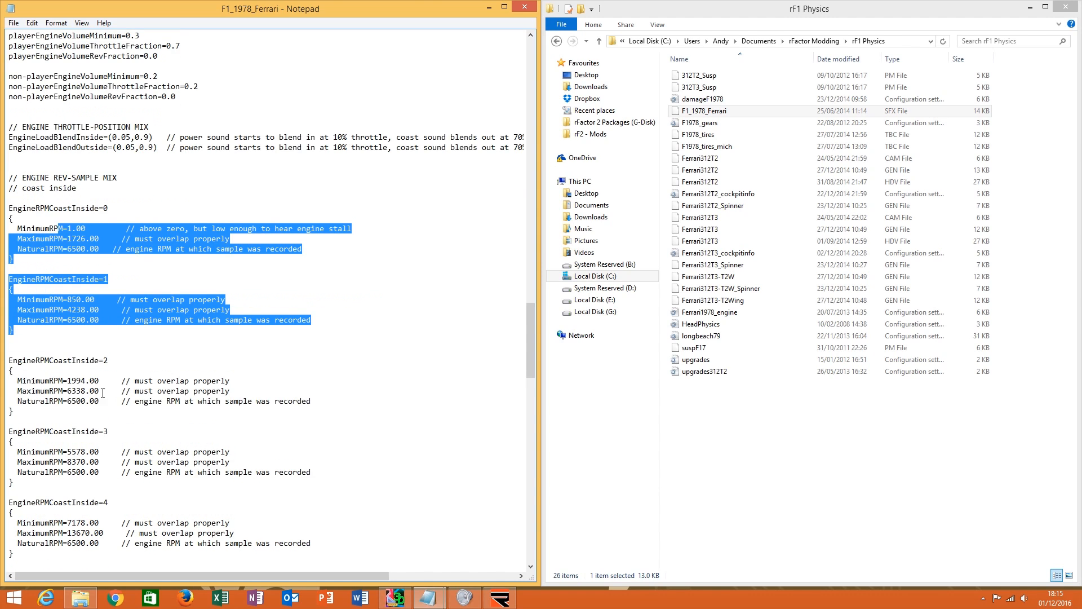
{"action": "left_click", "coordinate": [72, 300]}
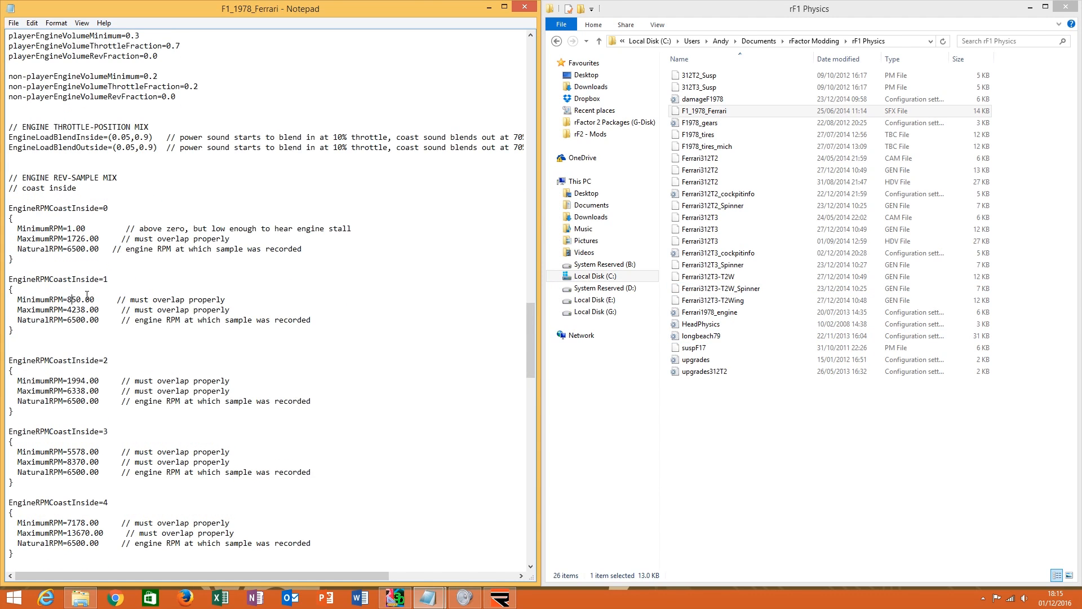
{"action": "scroll", "coordinate": [86, 295], "scroll_direction": "down", "scroll_amount": 5}
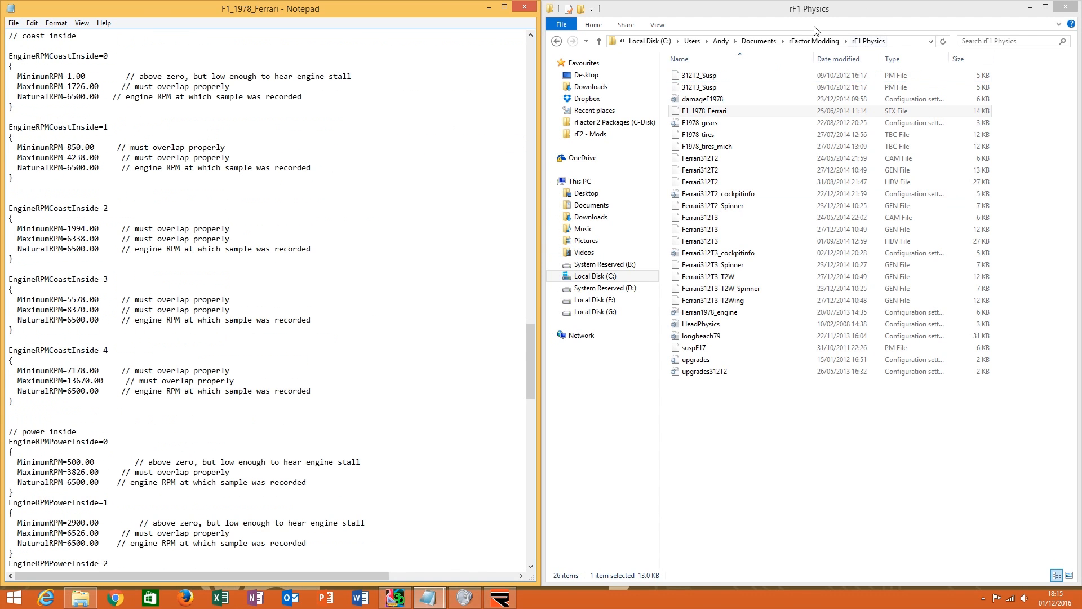
Show F1_1978_Ferrari in the rF2 Physics folder, save the edited sound file and close it.
{"action": "left_click", "coordinate": [816, 41]}
{"action": "double_click", "coordinate": [729, 171]}
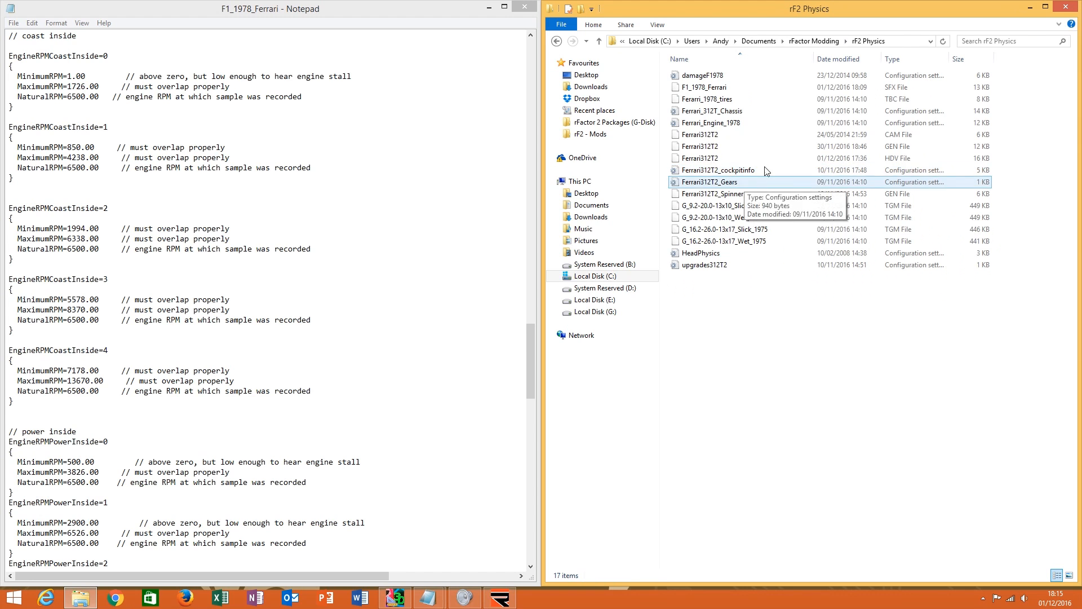
{"action": "left_click", "coordinate": [767, 88]}
{"action": "left_click", "coordinate": [13, 23]}
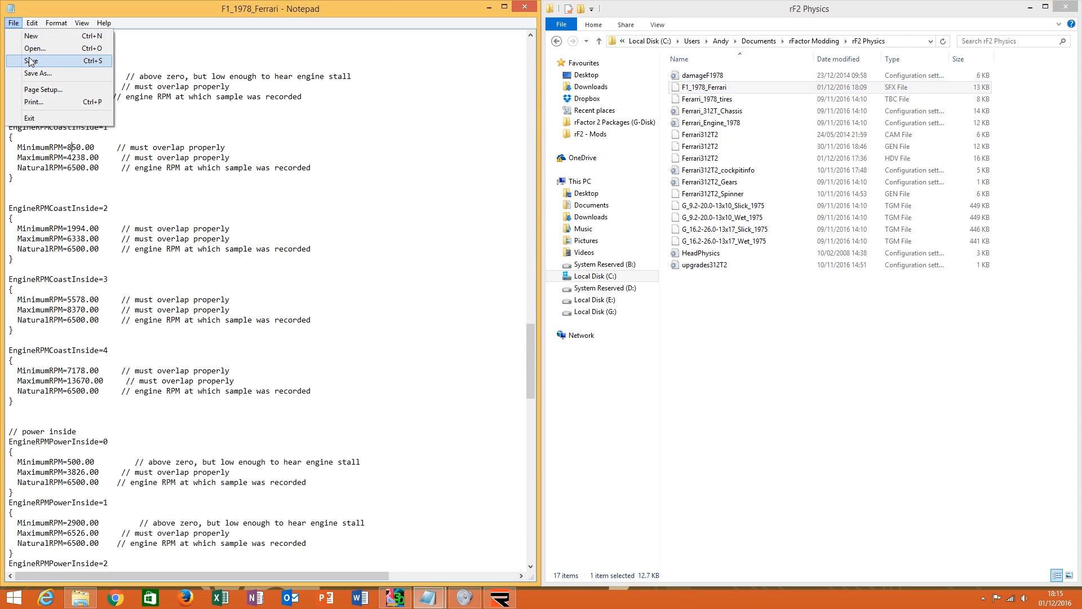
{"action": "left_click", "coordinate": [28, 59]}
{"action": "left_click", "coordinate": [525, 6]}
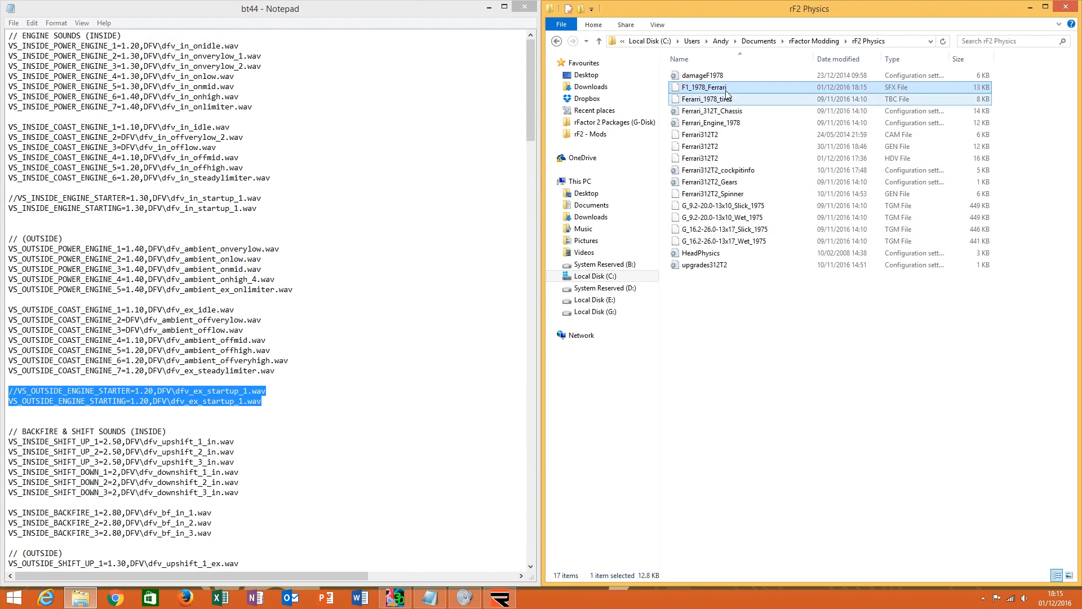
Duplicate the F1_1978_Ferrari sound file within the rF2 Physics folder.
{"action": "right_click", "coordinate": [722, 87]}
{"action": "left_click", "coordinate": [812, 230]}
{"action": "right_click", "coordinate": [736, 342]}
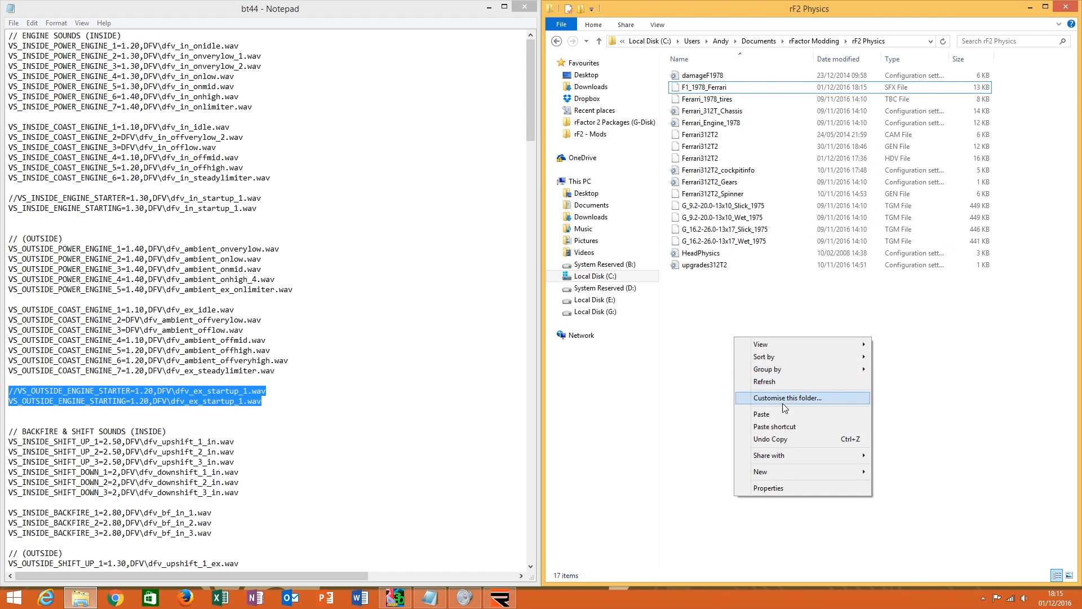
{"action": "left_click", "coordinate": [770, 414]}
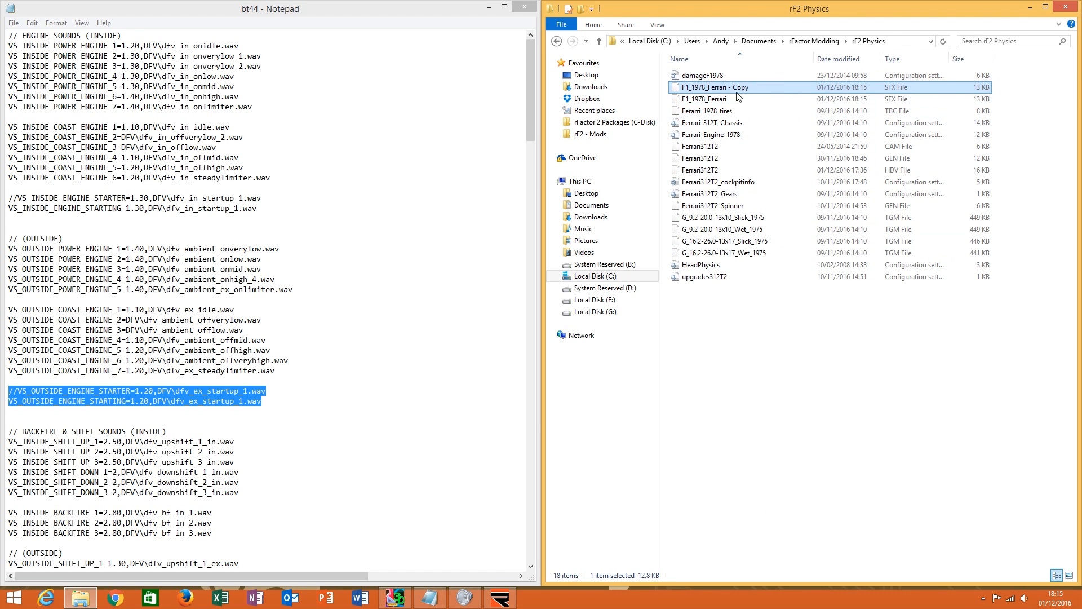
Open F1_1978_Ferrari from the rF2 Physics folder in Notepad and find its engine volume and rev-sample mix sections.
{"action": "right_click", "coordinate": [728, 98]}
{"action": "mouse_move", "coordinate": [846, 130]}
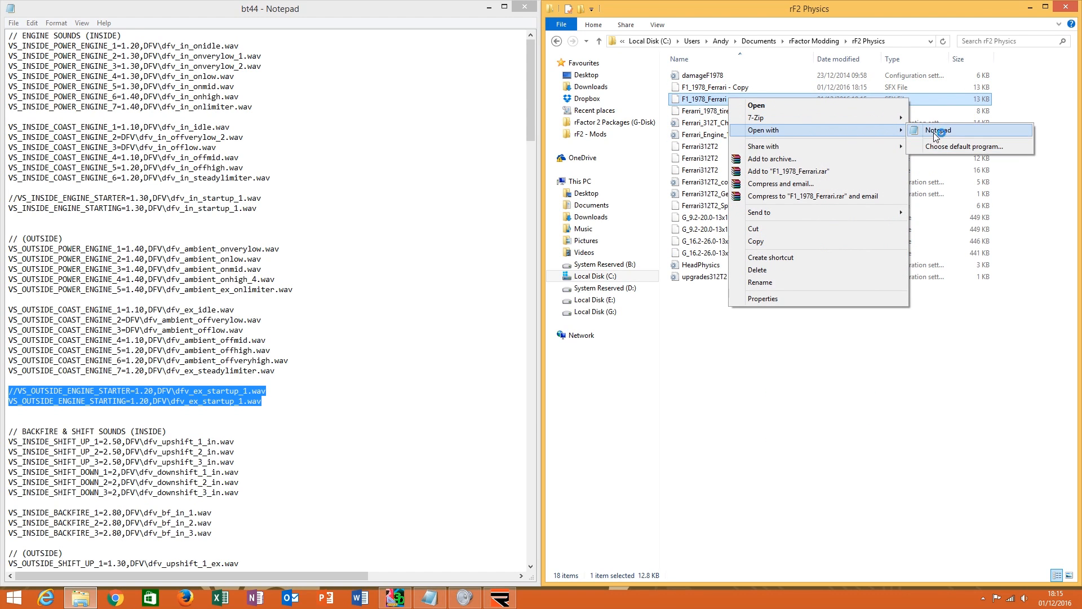
{"action": "left_click", "coordinate": [937, 130]}
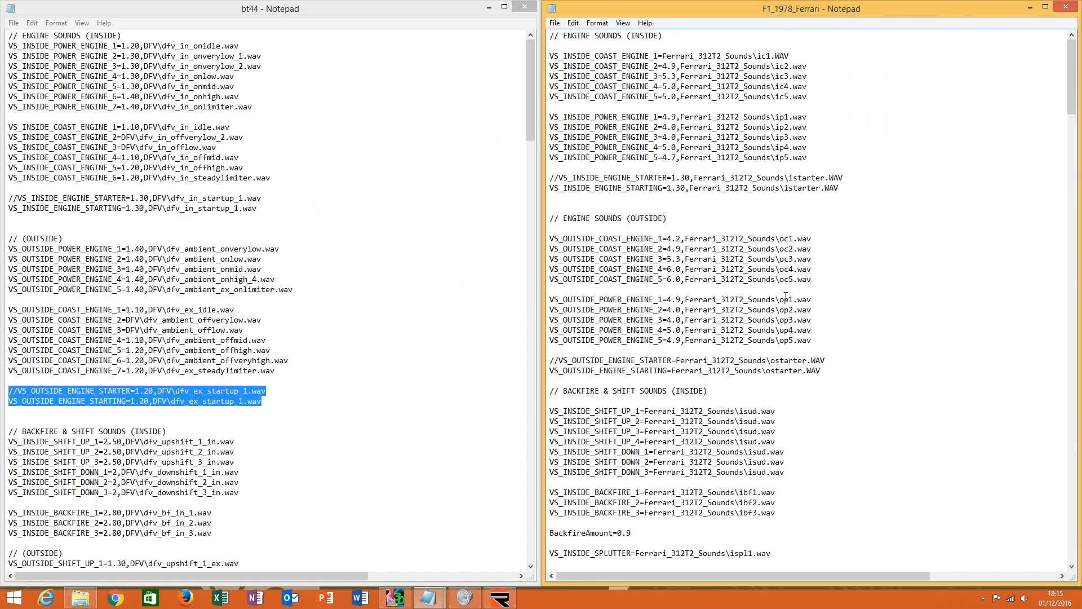
{"action": "scroll", "coordinate": [680, 355], "scroll_direction": "down", "scroll_amount": 4}
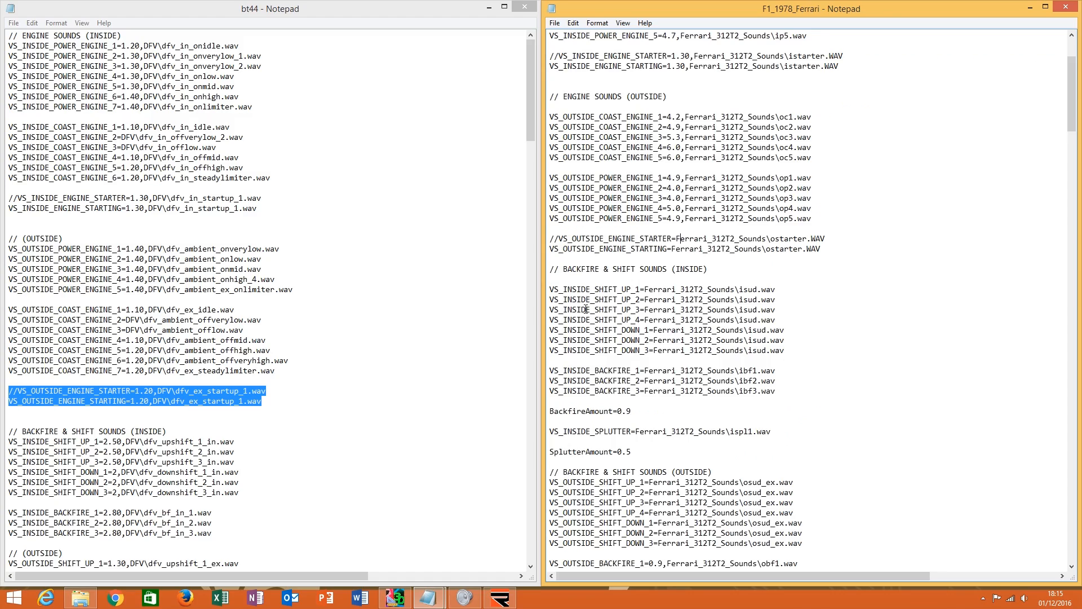
{"action": "scroll", "coordinate": [587, 310], "scroll_direction": "down", "scroll_amount": 20}
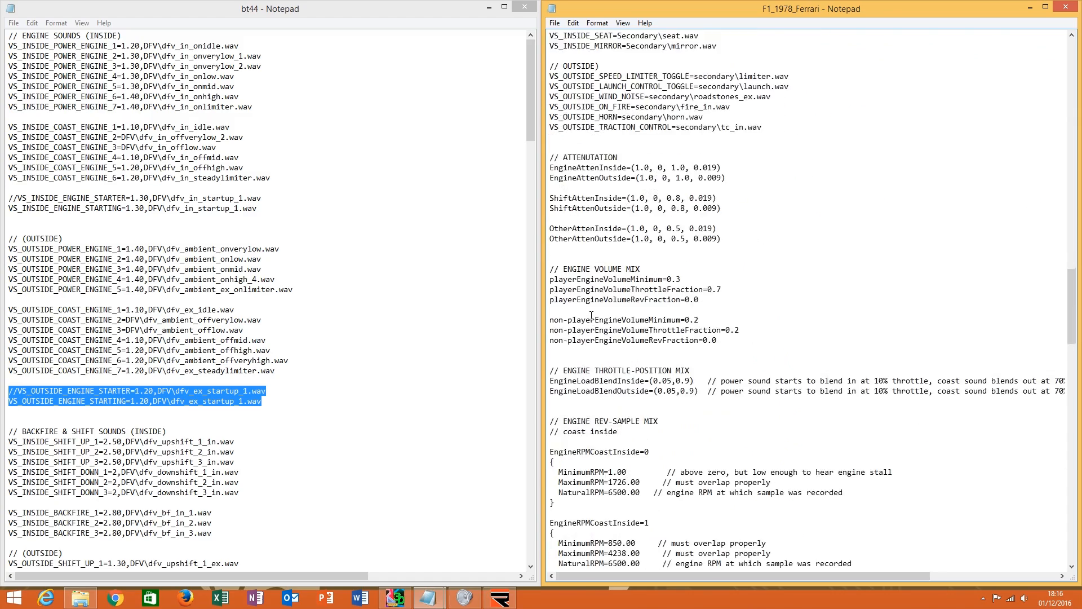
{"action": "scroll", "coordinate": [592, 316], "scroll_direction": "down", "scroll_amount": 4}
Copy the bt44 text from the ENGINE VOLUME MIX heading through the last coast outside RPM line.
{"action": "left_click", "coordinate": [322, 257]}
{"action": "scroll", "coordinate": [322, 257], "scroll_direction": "down", "scroll_amount": 20}
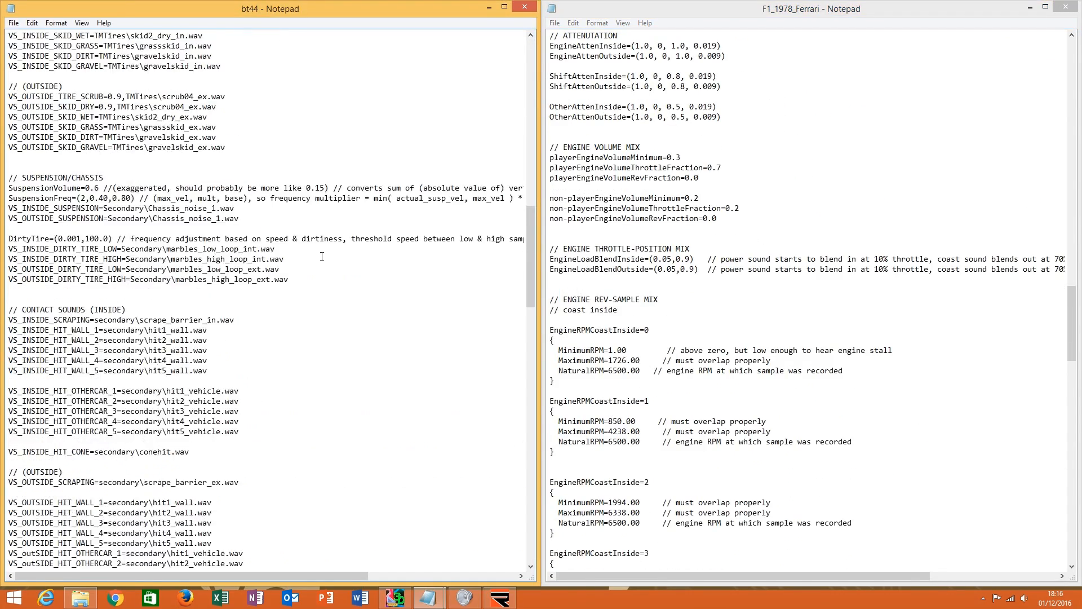
{"action": "scroll", "coordinate": [322, 257], "scroll_direction": "down", "scroll_amount": 20}
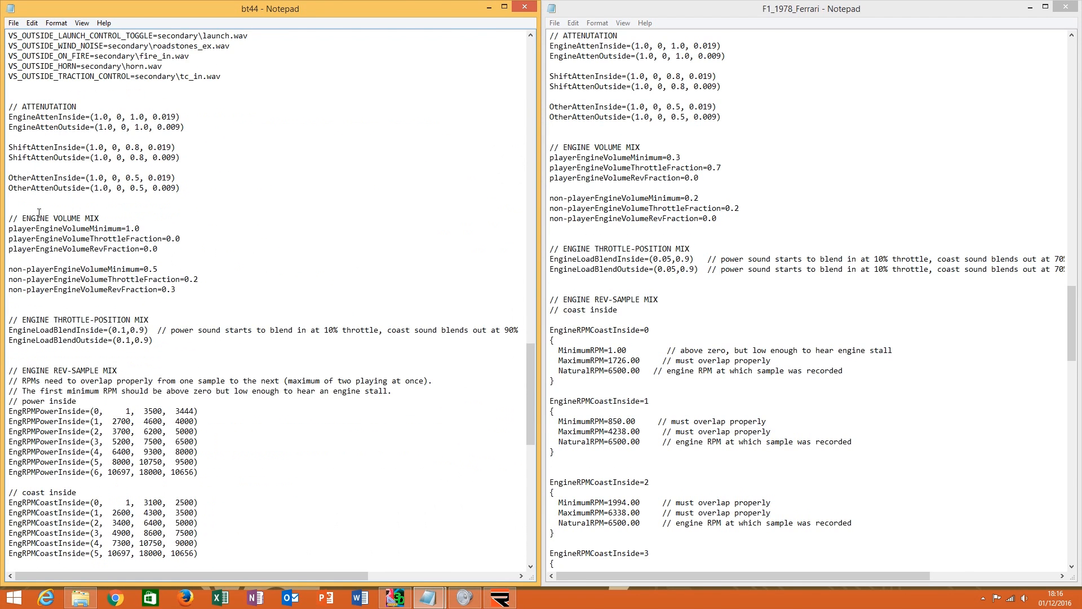
{"action": "left_click_drag", "start_coordinate": [9, 218], "coordinate": [106, 105]}
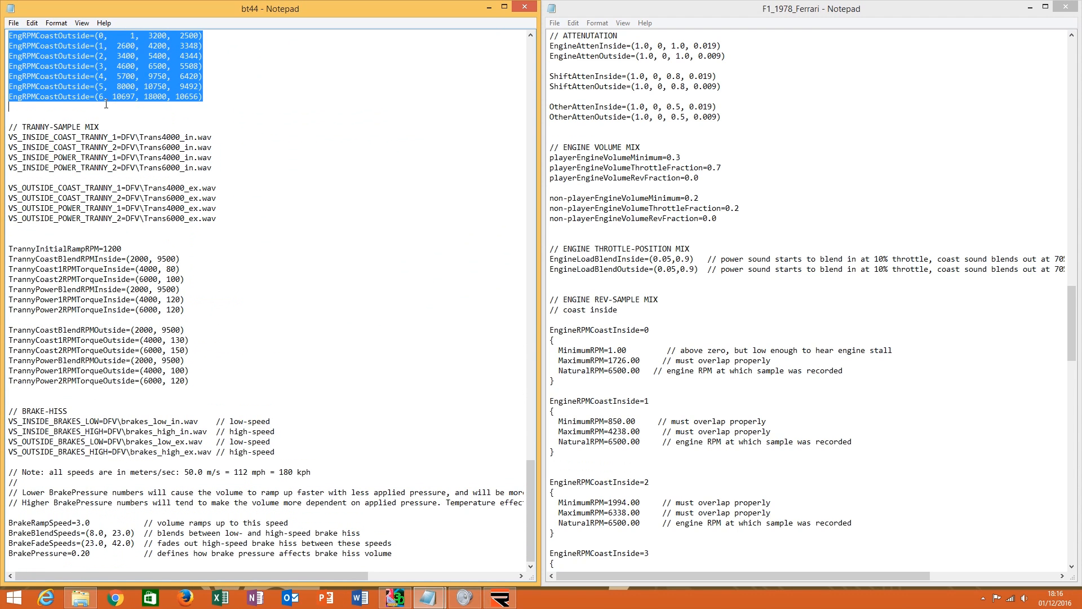
{"action": "right_click", "coordinate": [106, 105]}
{"action": "left_click", "coordinate": [130, 128]}
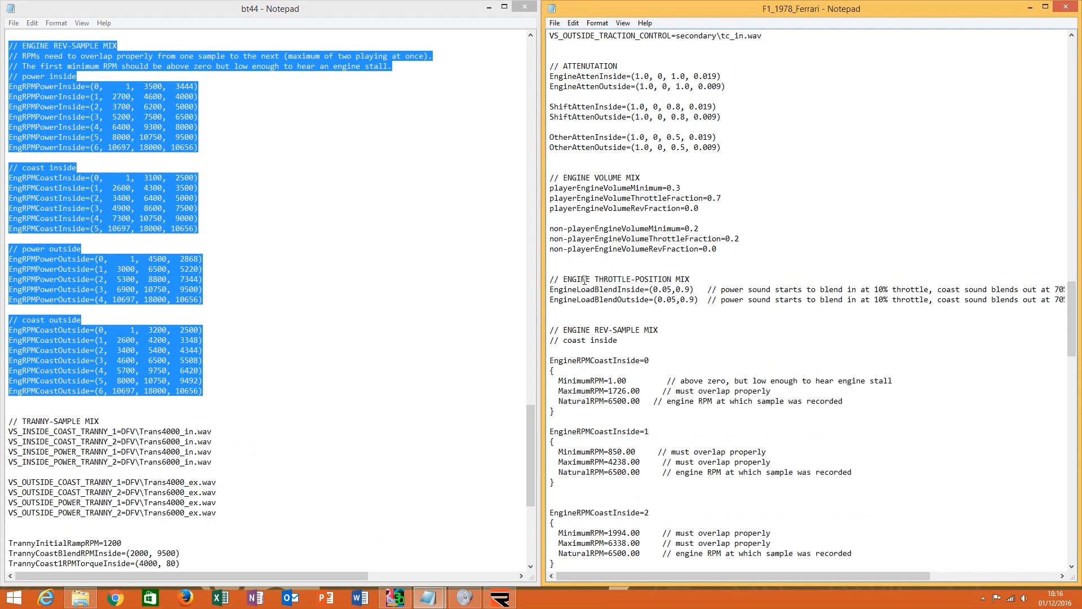
Replace the F1_1978_Ferrari text from ENGINE VOLUME MIX through the last power outside RPM block with the copied bt44 sections.
{"action": "left_click_drag", "start_coordinate": [562, 168], "coordinate": [847, 558]}
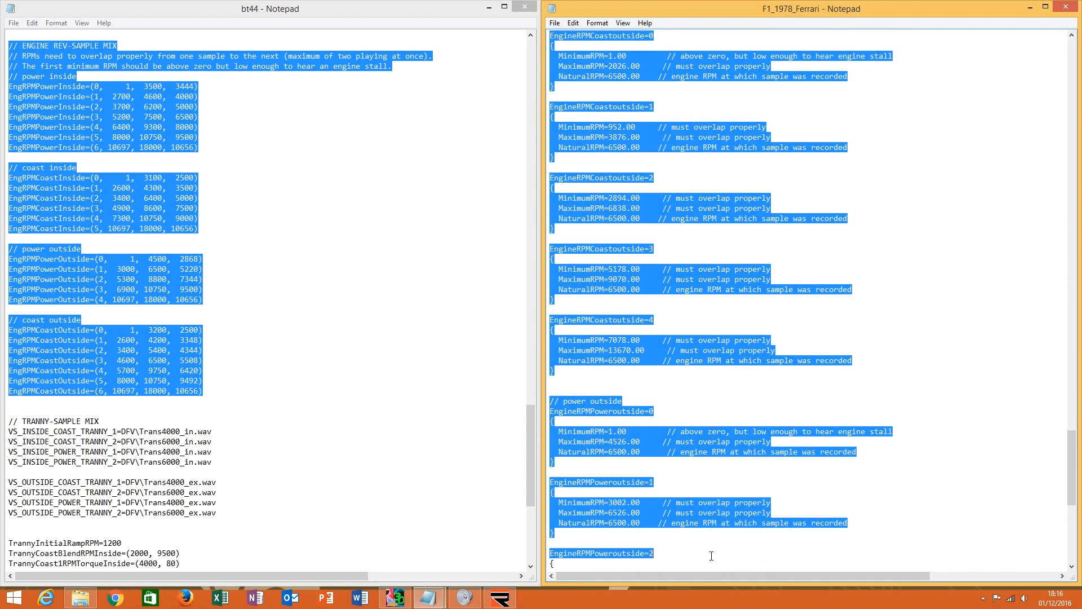
{"action": "left_click_drag", "start_coordinate": [711, 556], "coordinate": [619, 353]}
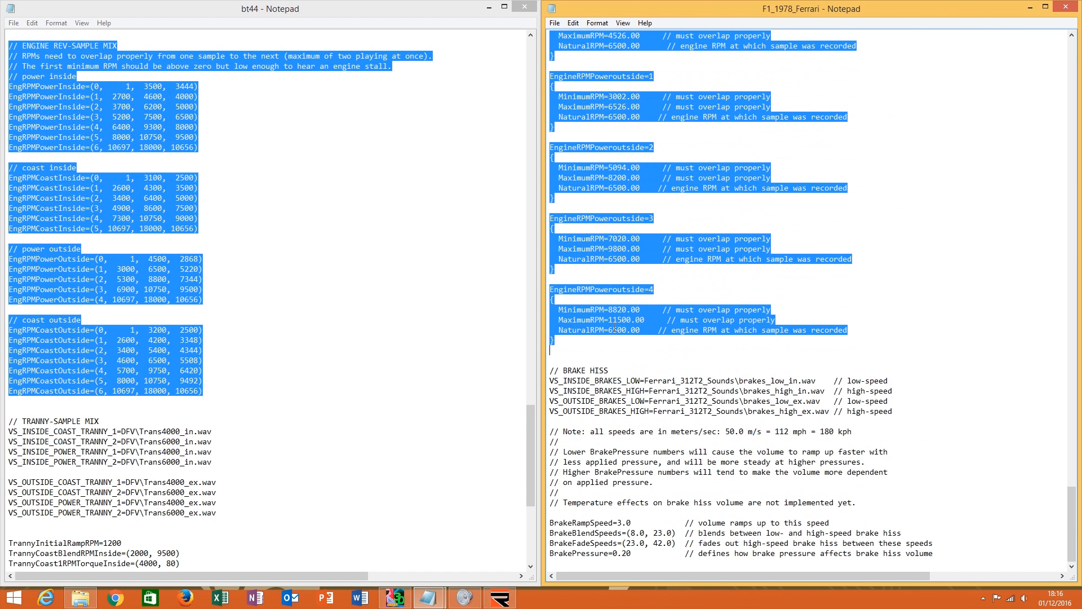
{"action": "right_click", "coordinate": [615, 329]}
{"action": "left_click", "coordinate": [649, 380]}
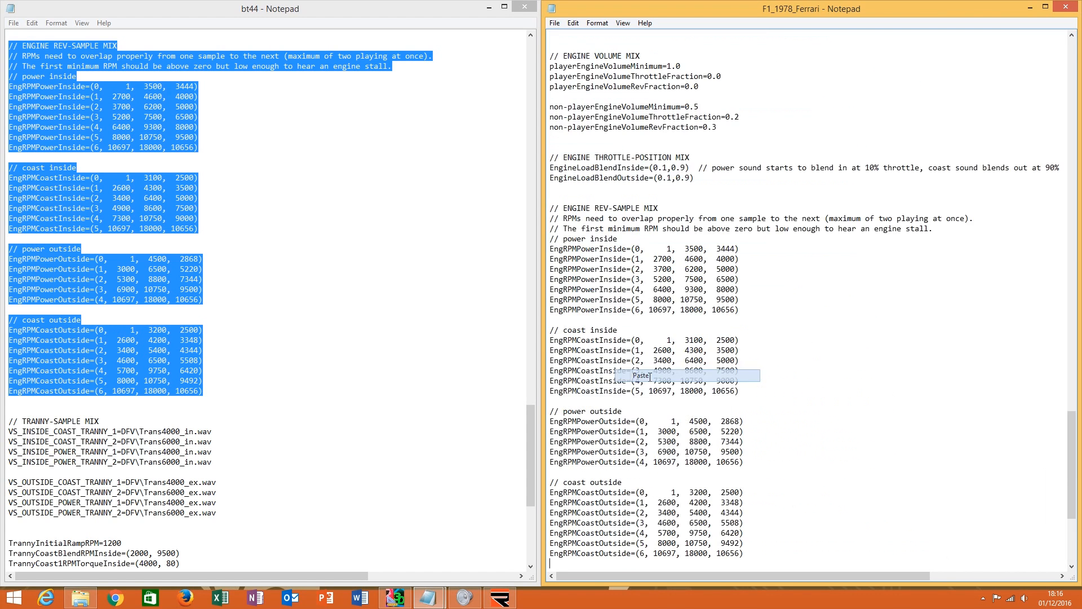
{"action": "scroll", "coordinate": [647, 391], "scroll_direction": "down", "scroll_amount": 8}
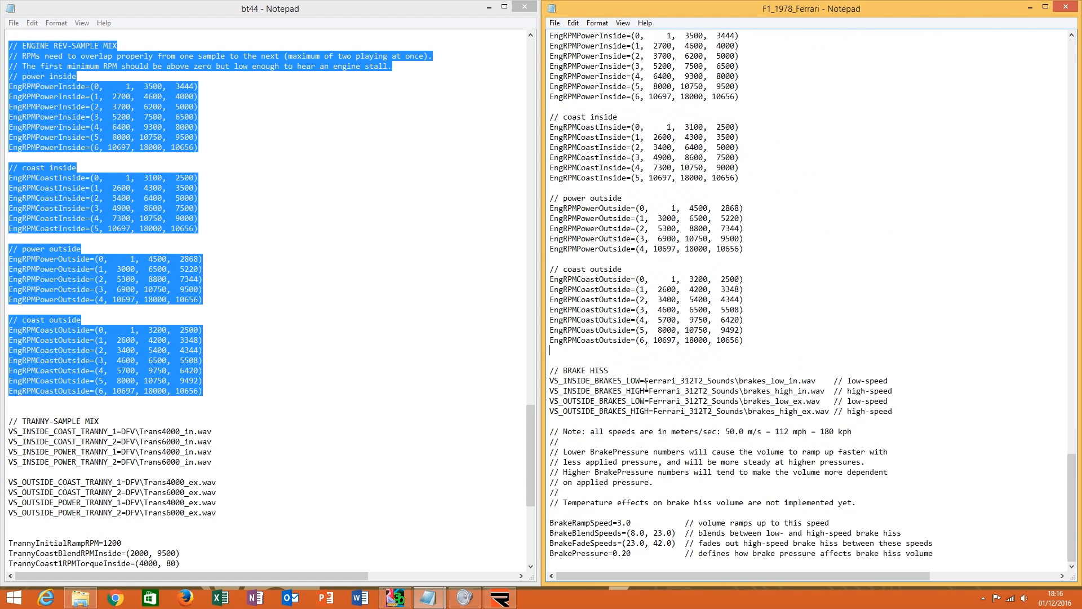
Save the edited F1_1978_Ferrari sound file and close it along with bt44.
{"action": "left_click", "coordinate": [573, 22]}
{"action": "key", "text": "Escape"}
{"action": "key", "text": "super+Home"}
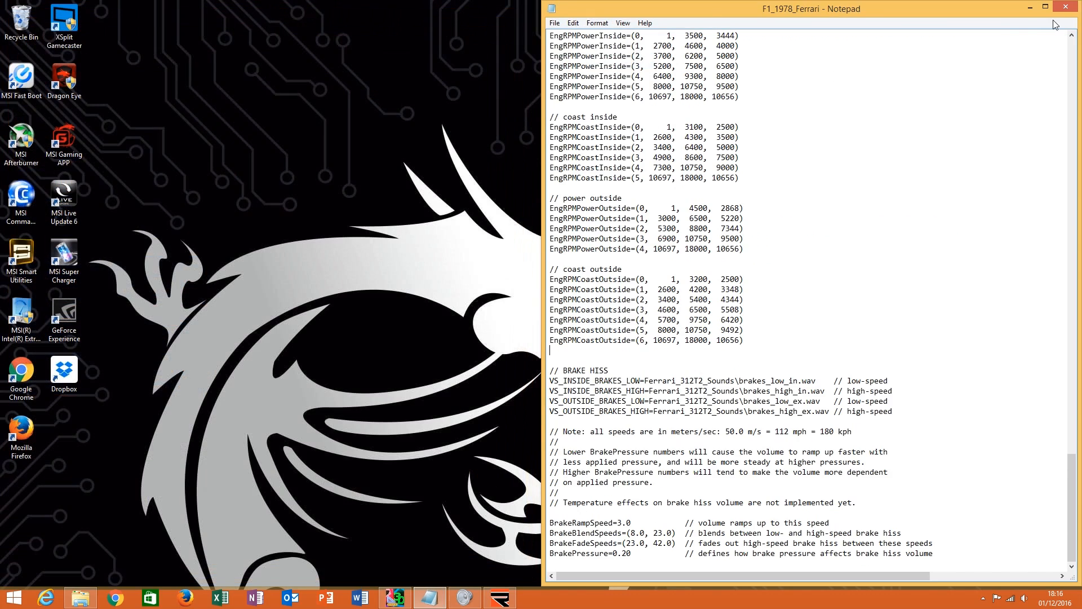
{"action": "left_click", "coordinate": [1066, 12]}
Switch to rFactor 2, view the parked Ferrari from outside and trackside cameras, and hand the car to AI control.
{"action": "left_click", "coordinate": [464, 597]}
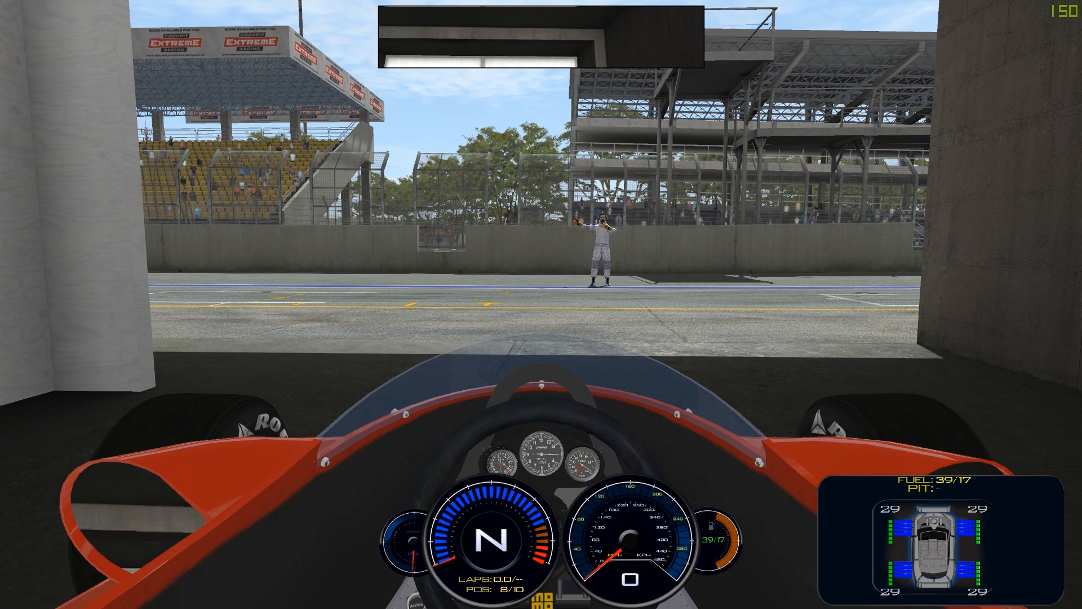
{"action": "key", "text": "Insert"}
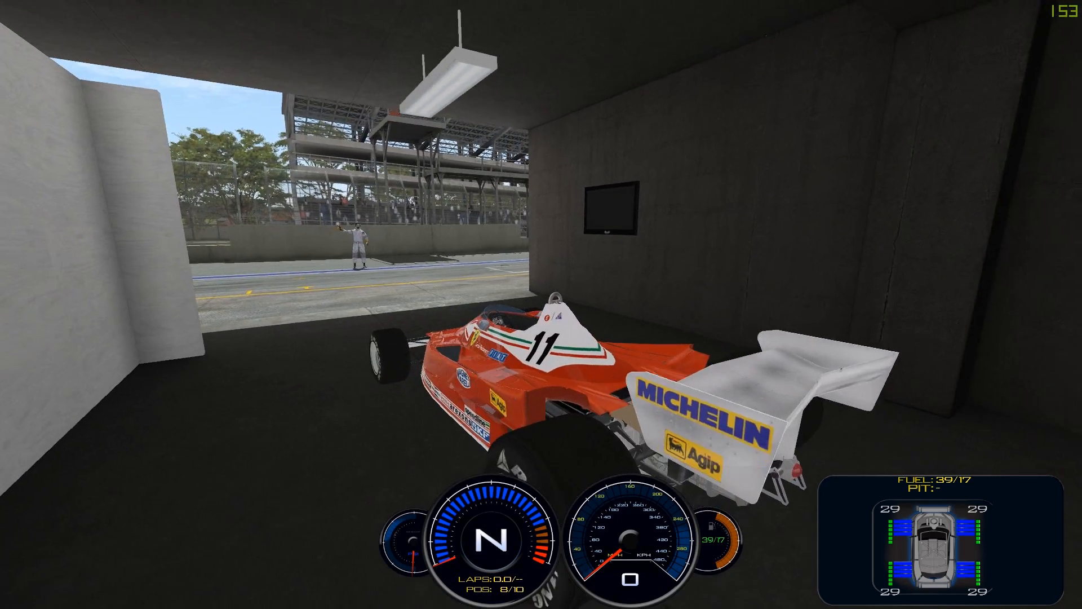
{"action": "key", "text": "Home"}
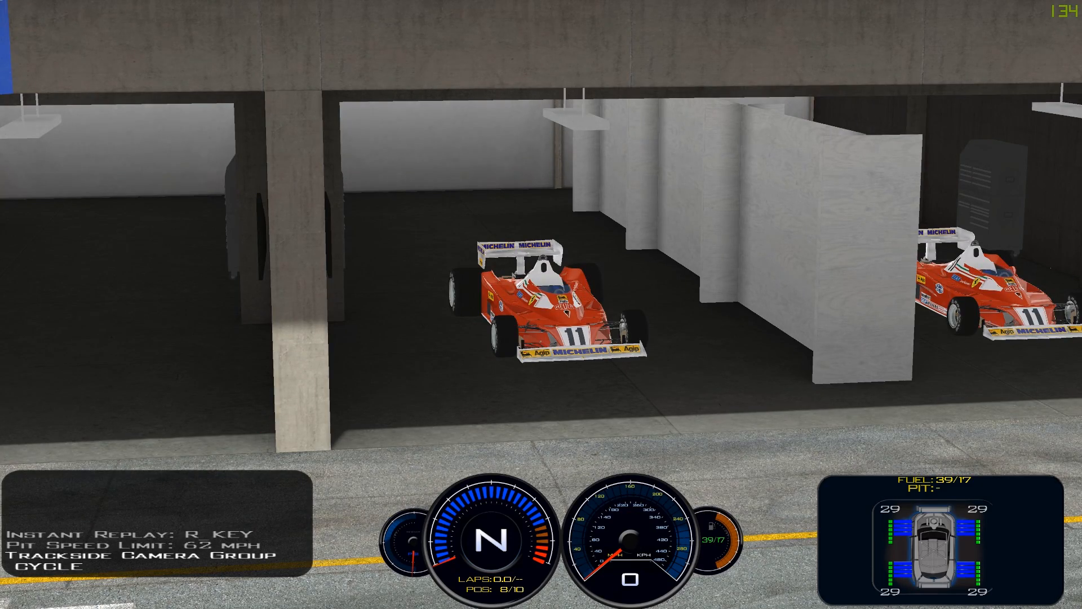
{"action": "key", "text": "ctrl+i"}
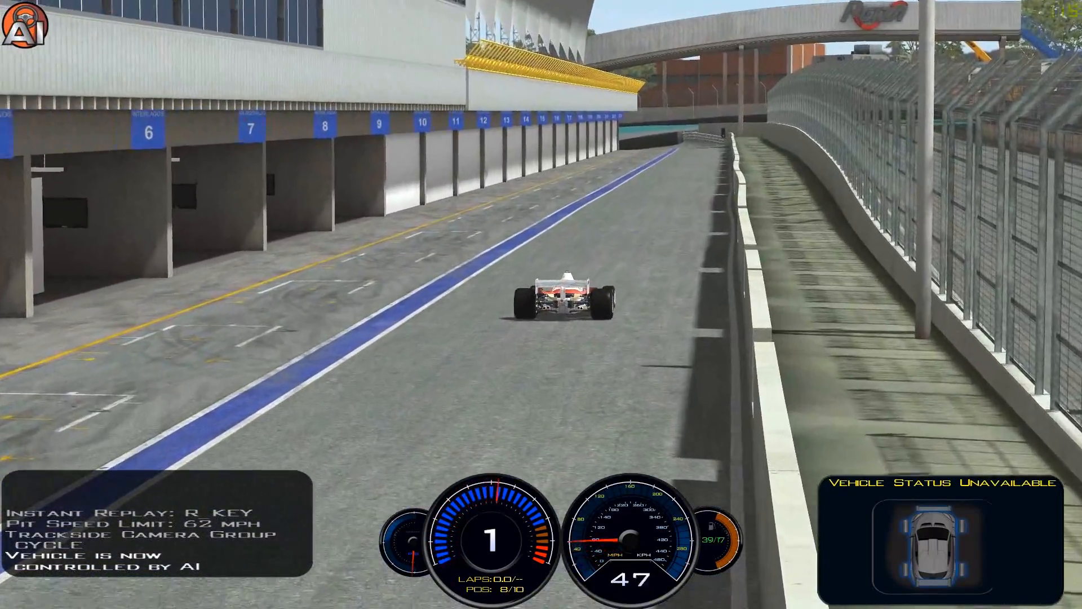
Listen to the AI-driven Ferrari on track from the cockpit and trackside cameras to check its engine sounds.
{"action": "key", "text": "Insert"}
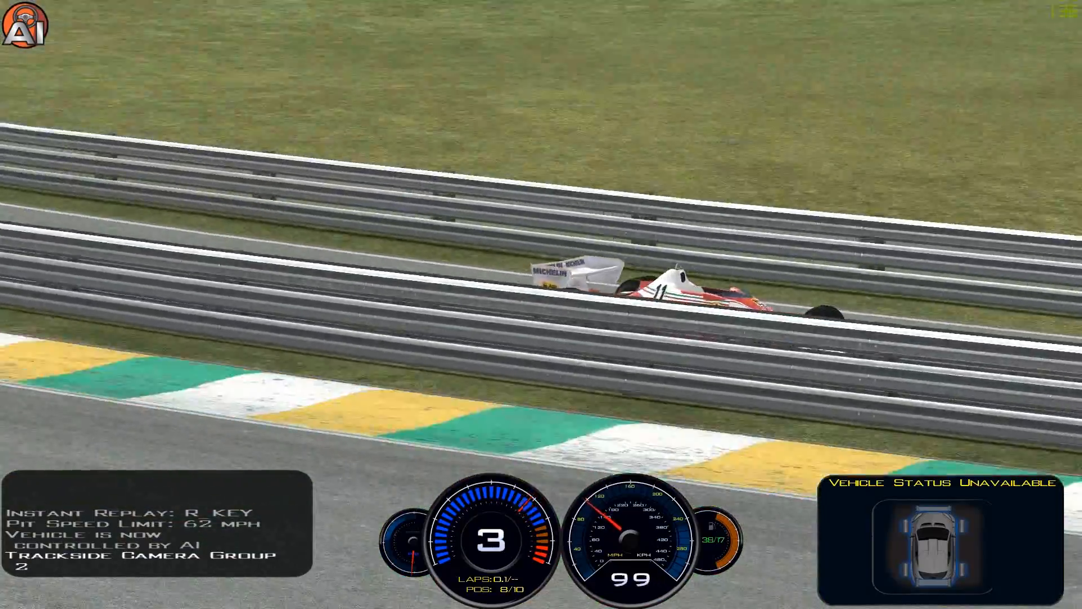
{"action": "key", "text": "Insert"}
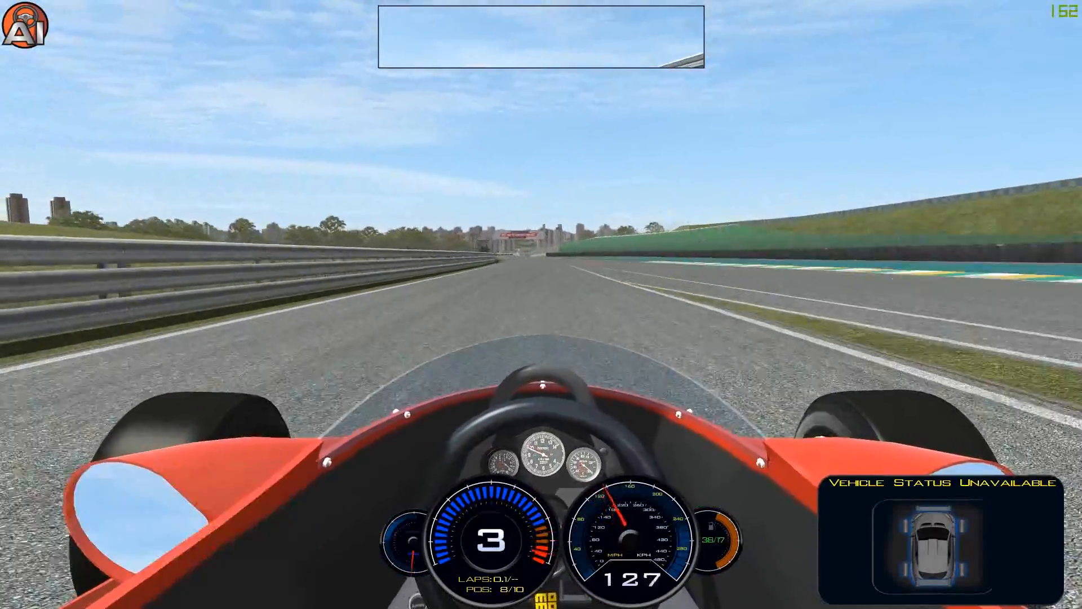
{"action": "key", "text": "Insert"}
{"action": "key", "text": "Page_Up"}
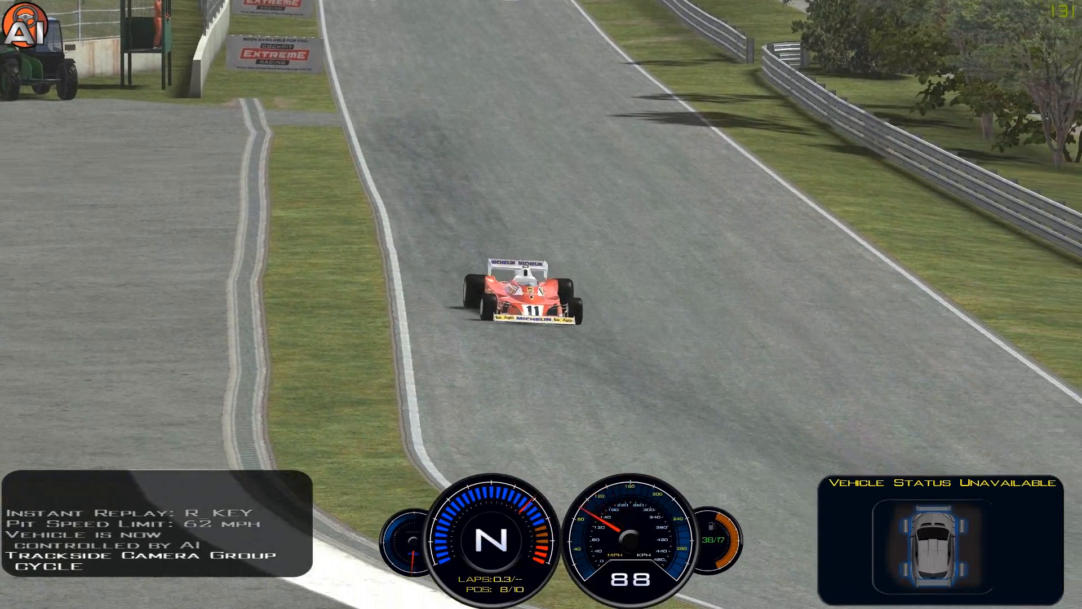
Leave the practice session and exit rFactor 2.
{"action": "key", "text": "Escape"}
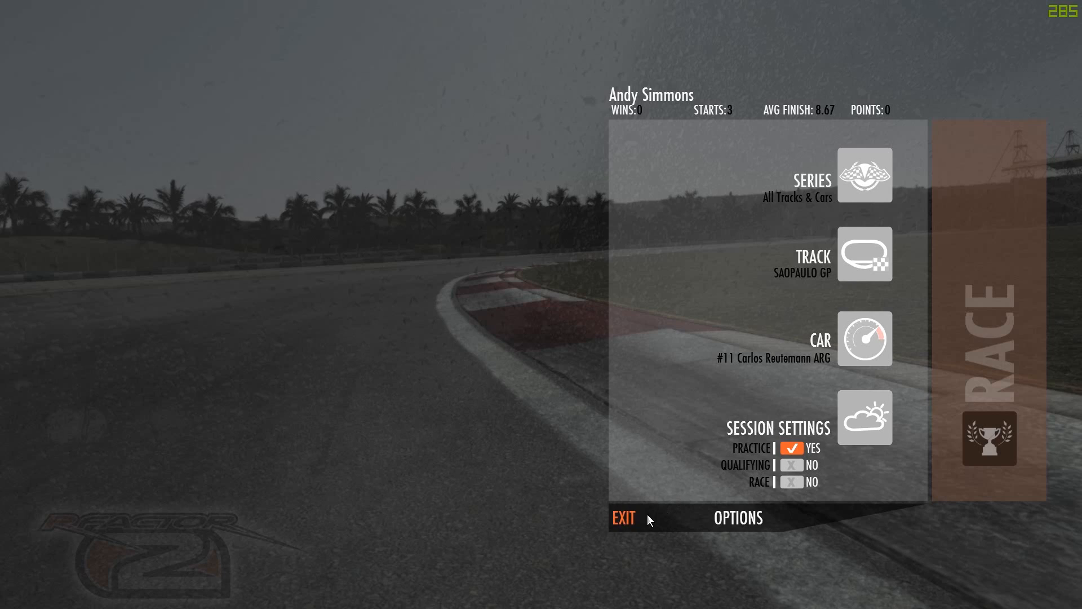
{"action": "left_click", "coordinate": [648, 514]}
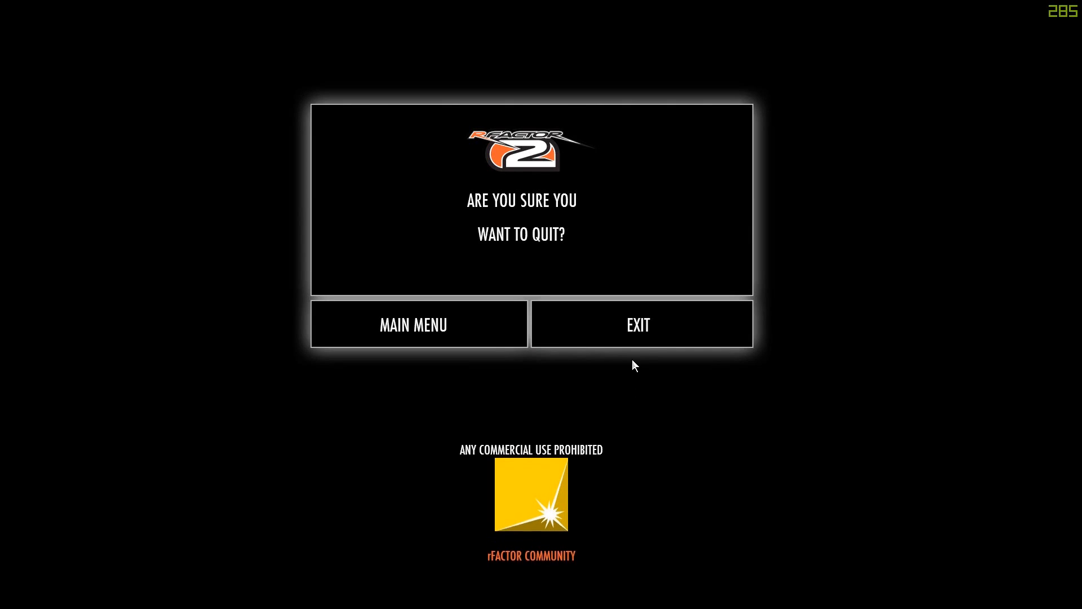
{"action": "left_click", "coordinate": [644, 326]}
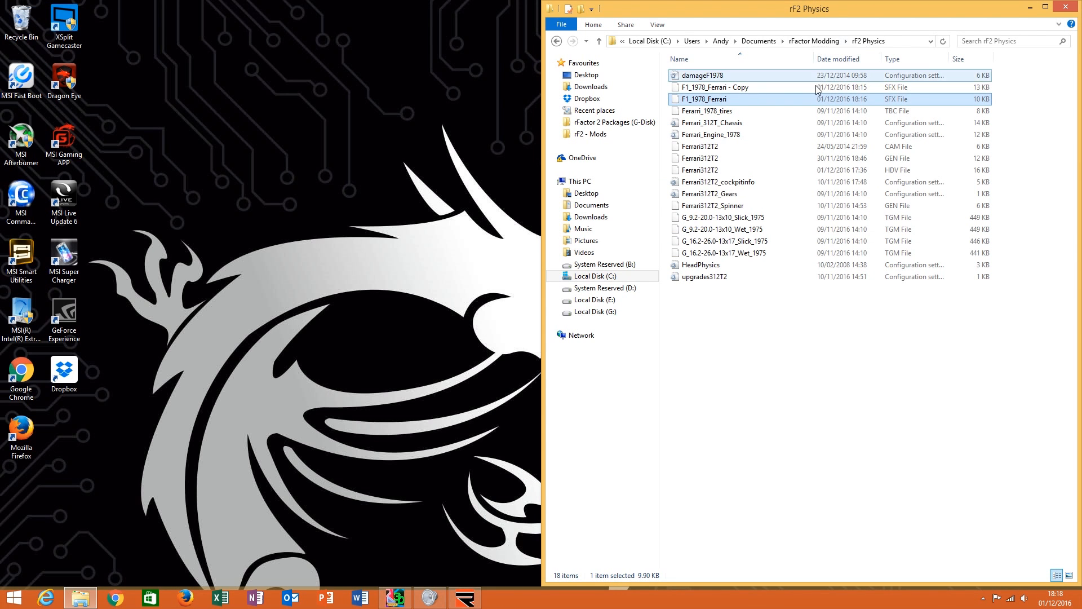
Delete the edited F1_1978_Ferrari sound file from the rF2 Physics folder.
{"action": "left_click", "coordinate": [809, 87]}
{"action": "right_click", "coordinate": [735, 96]}
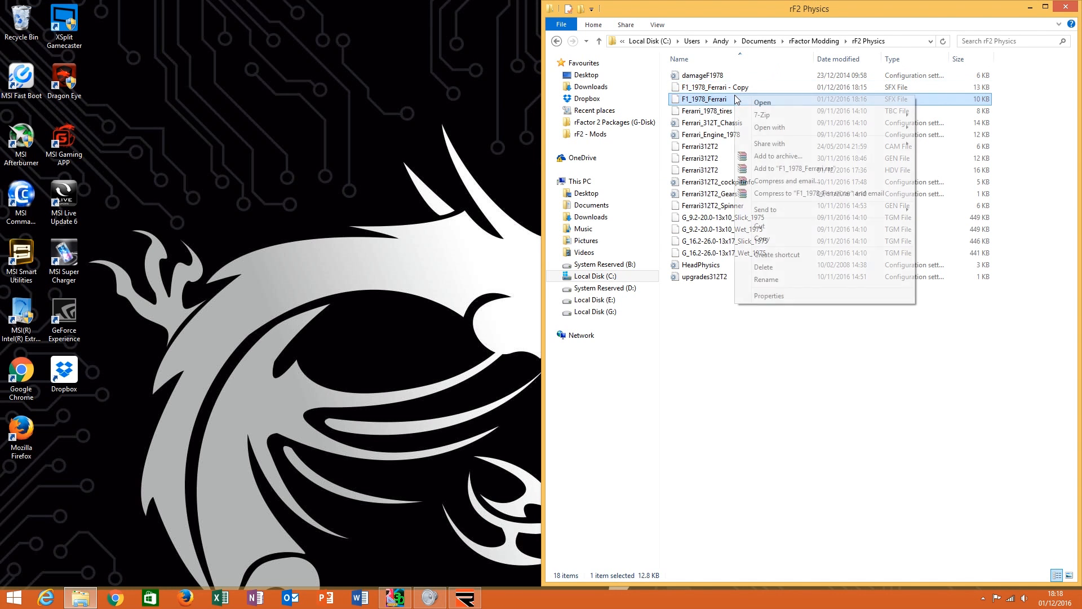
{"action": "left_click", "coordinate": [763, 267]}
Rename the backup F1_1978_Ferrari - Copy to F1_1978_Ferrari.
{"action": "left_click", "coordinate": [734, 88]}
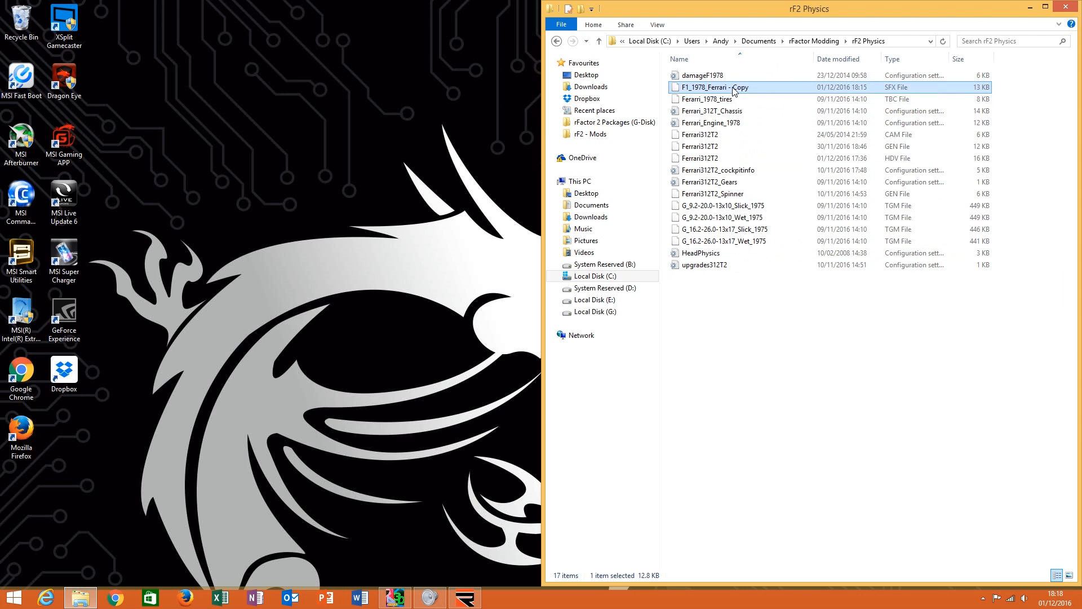
{"action": "right_click", "coordinate": [734, 88]}
{"action": "left_click", "coordinate": [755, 271]}
{"action": "left_click_drag", "start_coordinate": [728, 87], "coordinate": [815, 92]}
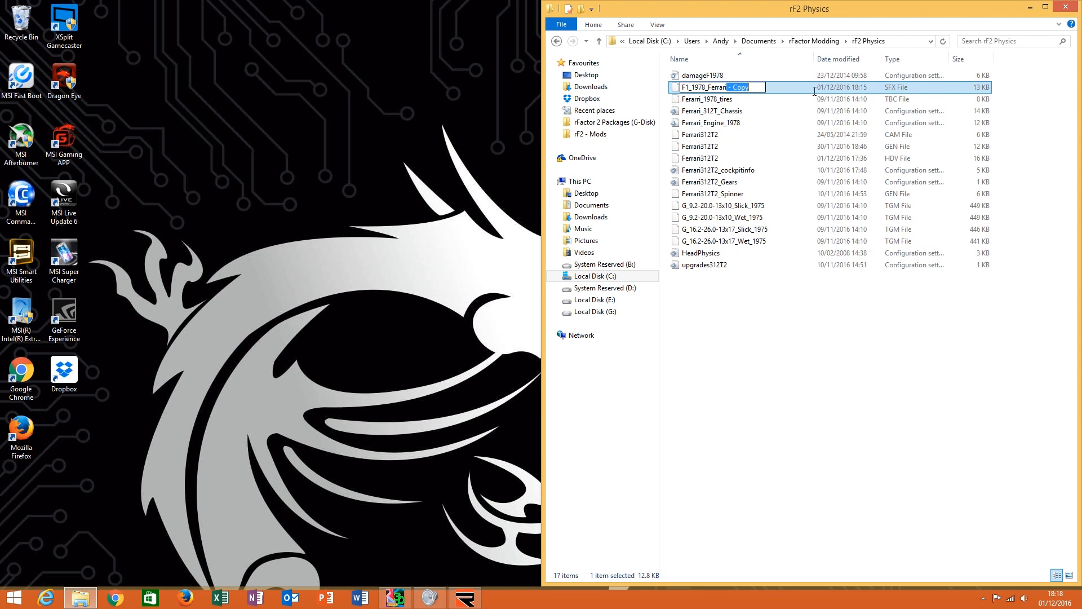
{"action": "key", "text": "BackSpace"}
{"action": "key", "text": "Return"}
{"action": "left_click", "coordinate": [826, 308]}
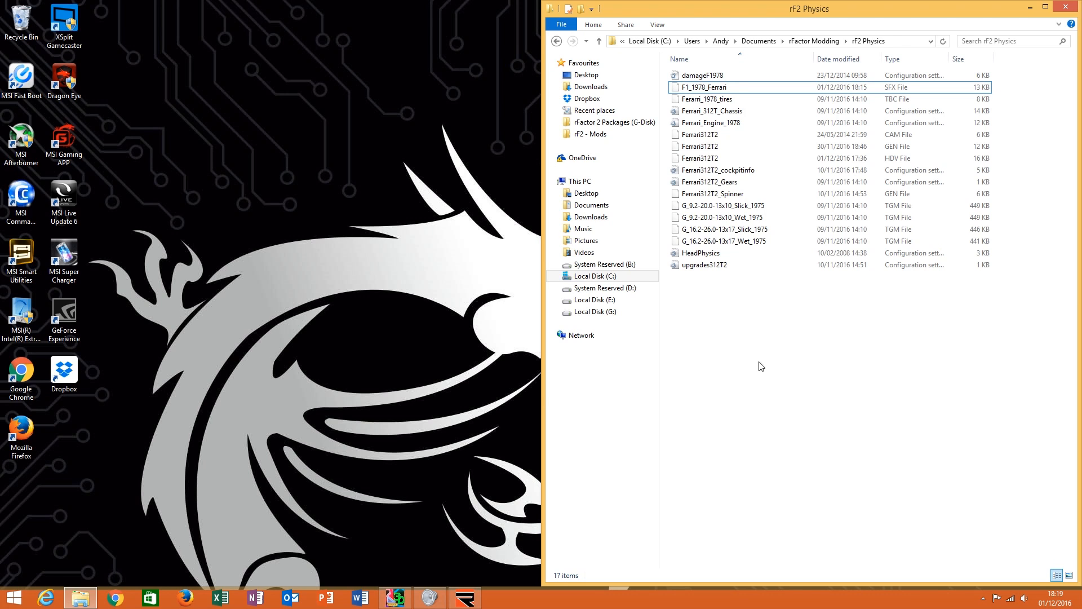
Sort the physics files by type and check the engine sound entries in the restored F1_1978_Ferrari file.
{"action": "left_click", "coordinate": [910, 59]}
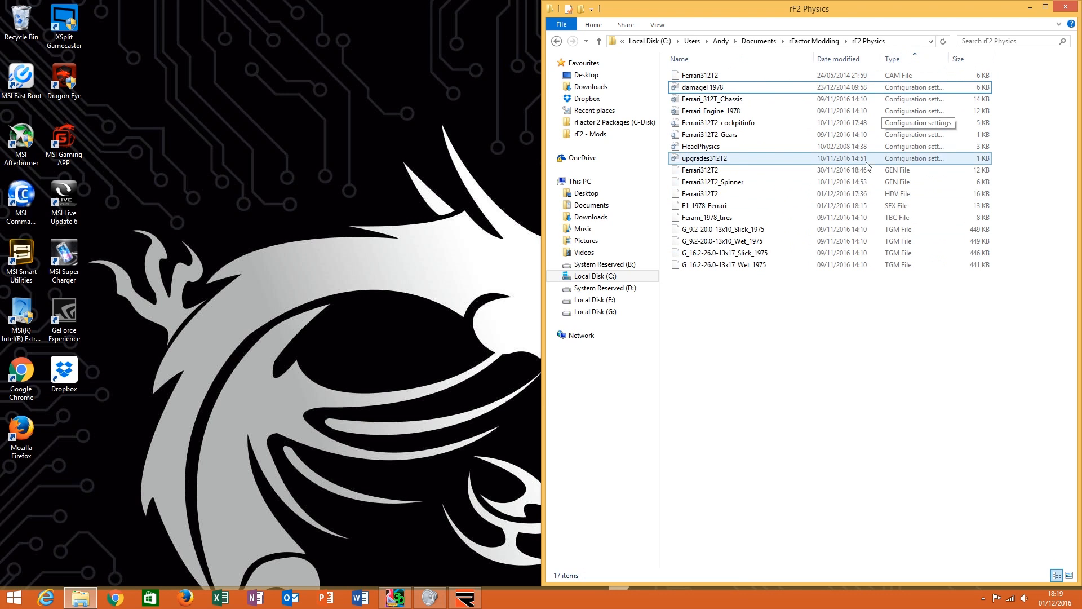
{"action": "right_click", "coordinate": [812, 206]}
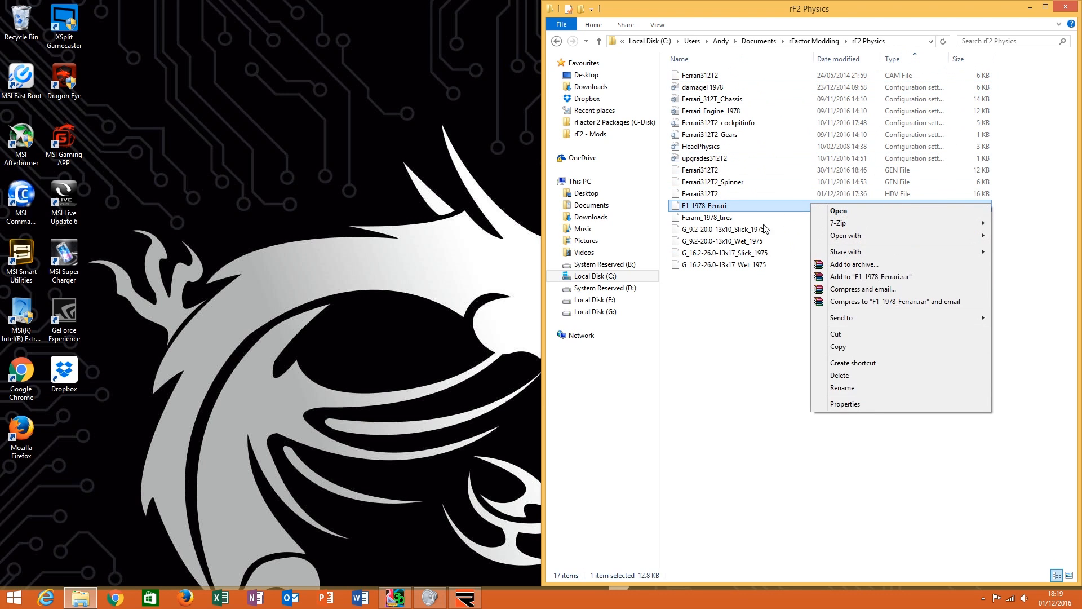
{"action": "left_click", "coordinate": [754, 344]}
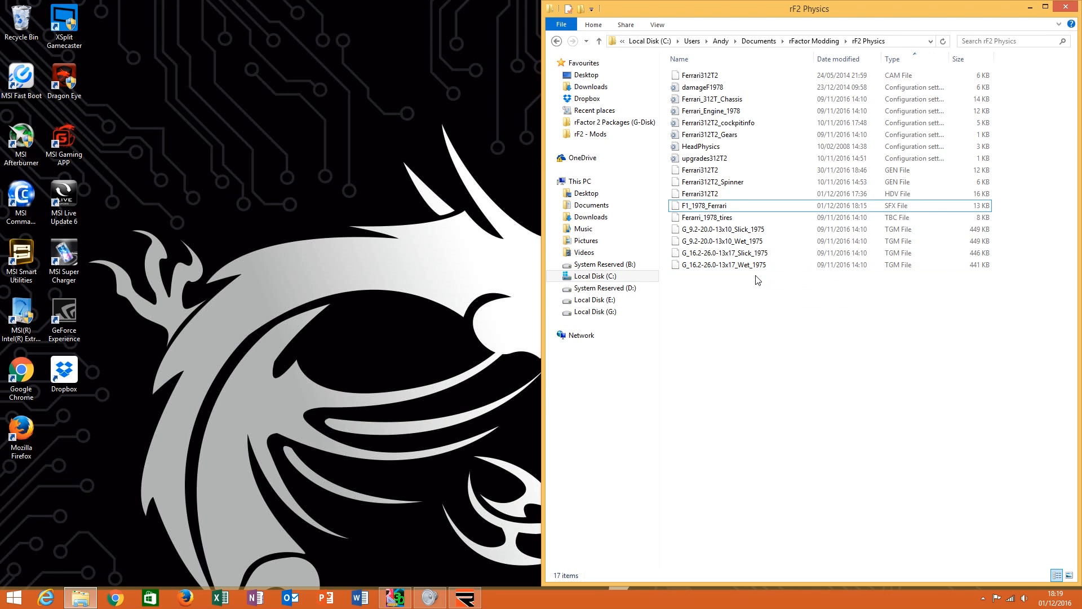
{"action": "right_click", "coordinate": [762, 207]}
{"action": "mouse_move", "coordinate": [829, 243]}
{"action": "left_click", "coordinate": [961, 241]}
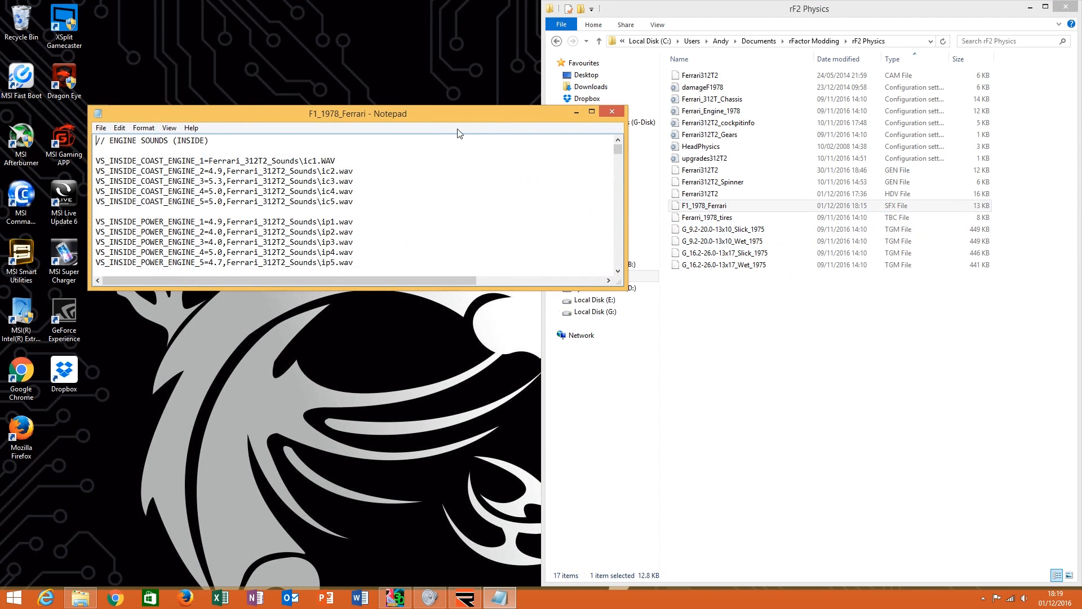
{"action": "left_click_drag", "start_coordinate": [421, 112], "coordinate": [0, 214]}
{"action": "left_click", "coordinate": [225, 309]}
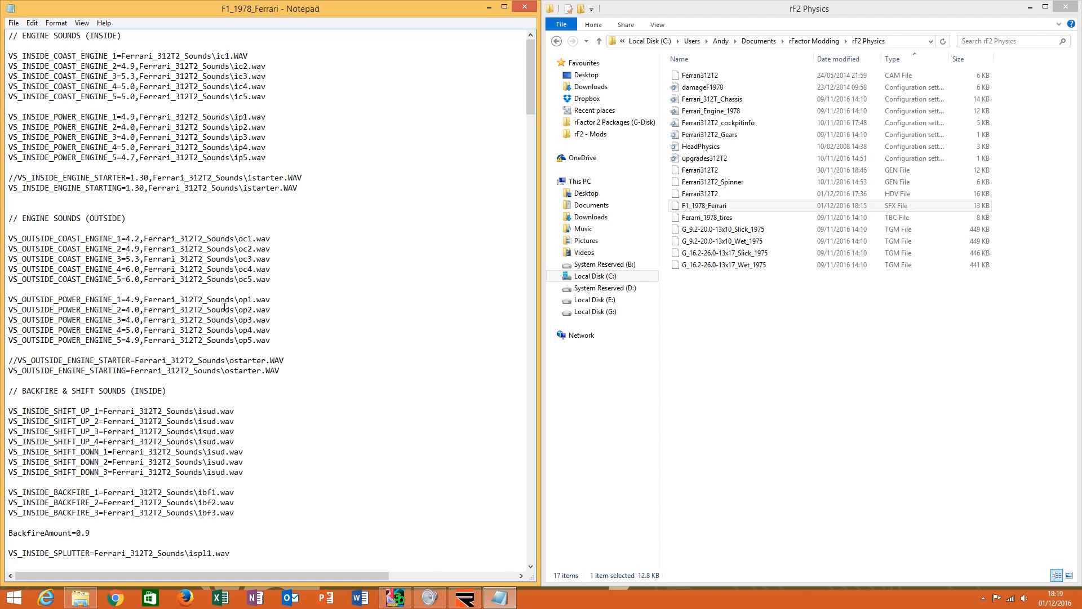
{"action": "left_click", "coordinate": [524, 8]}
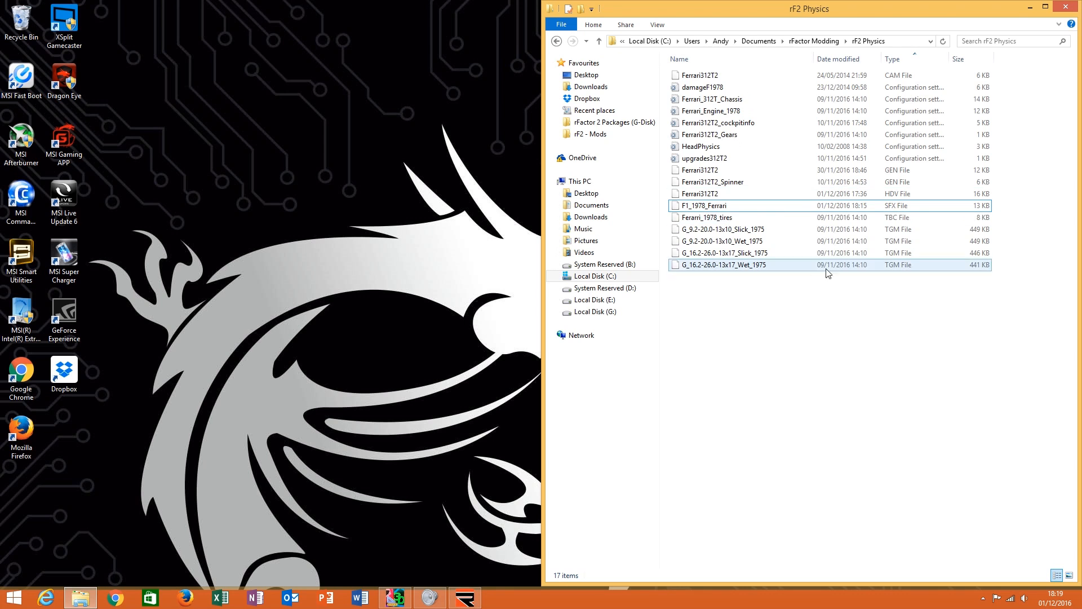
Check the Ferrari_312T2_Main package in the rFactor Modding folder, then return to the rF2 Physics folder.
{"action": "left_click", "coordinate": [815, 41]}
{"action": "left_click", "coordinate": [758, 230]}
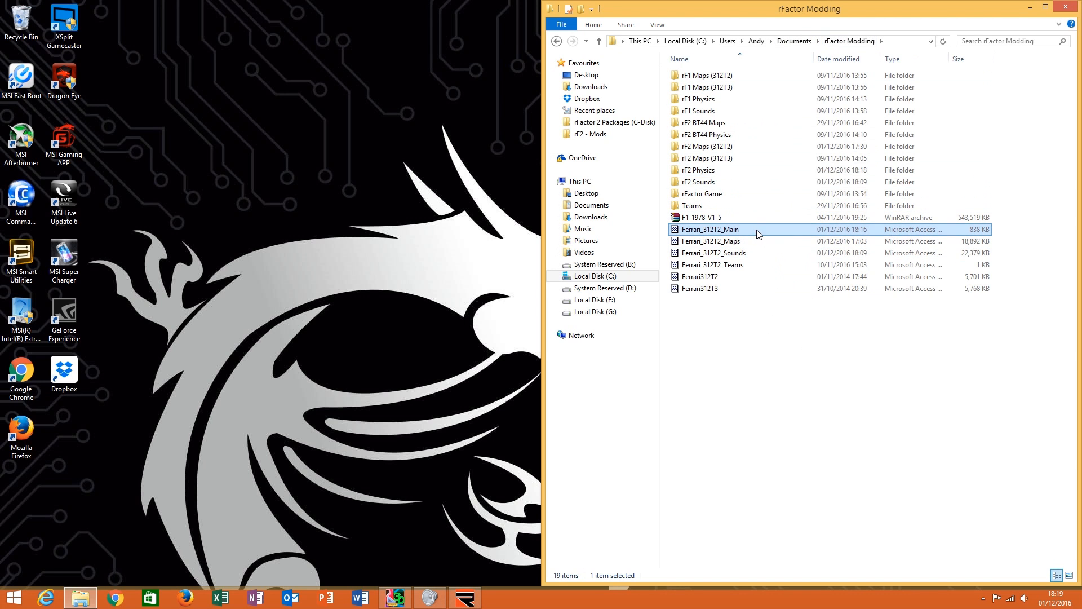
{"action": "double_click", "coordinate": [728, 171]}
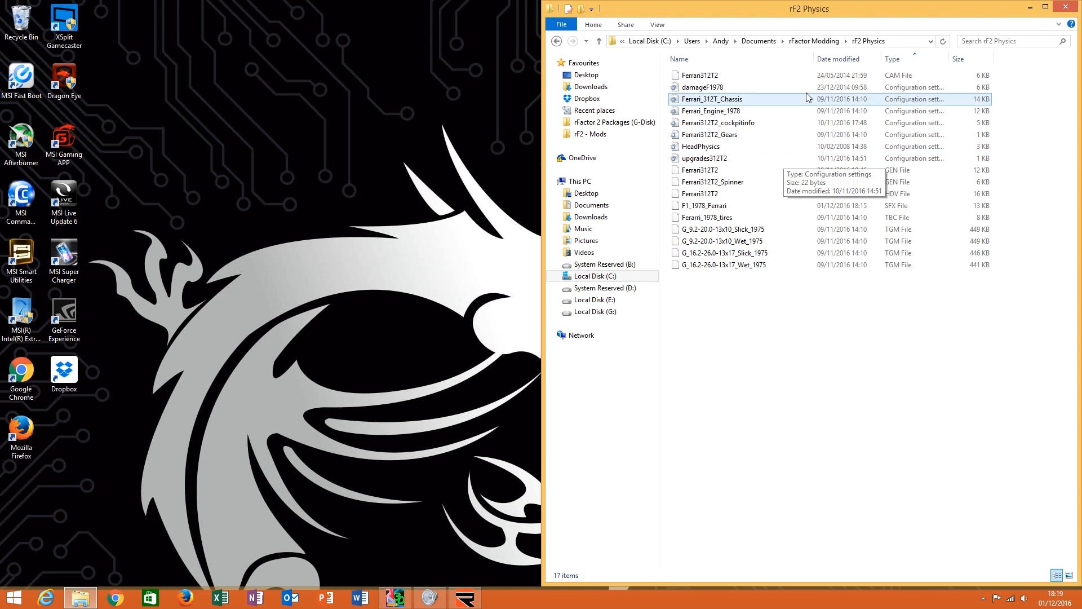
Open the Ferrari312T2 CAM file from the rF2 Physics folder in Notepad, filling one half of the screen.
{"action": "left_click", "coordinate": [805, 73]}
{"action": "left_click", "coordinate": [753, 123]}
{"action": "right_click", "coordinate": [724, 75]}
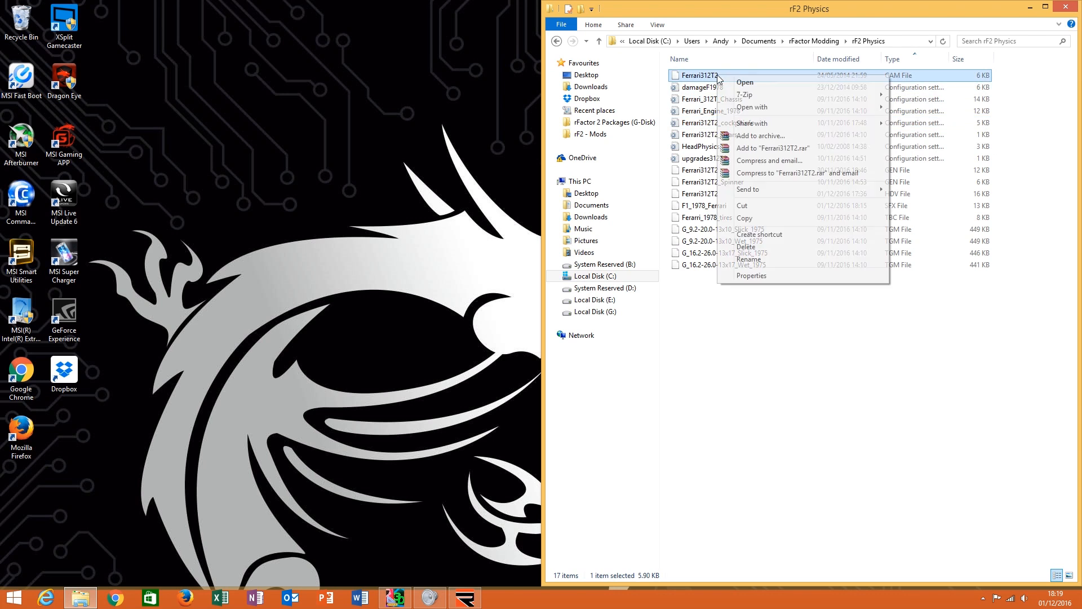
{"action": "mouse_move", "coordinate": [767, 106]}
{"action": "left_click", "coordinate": [916, 106]}
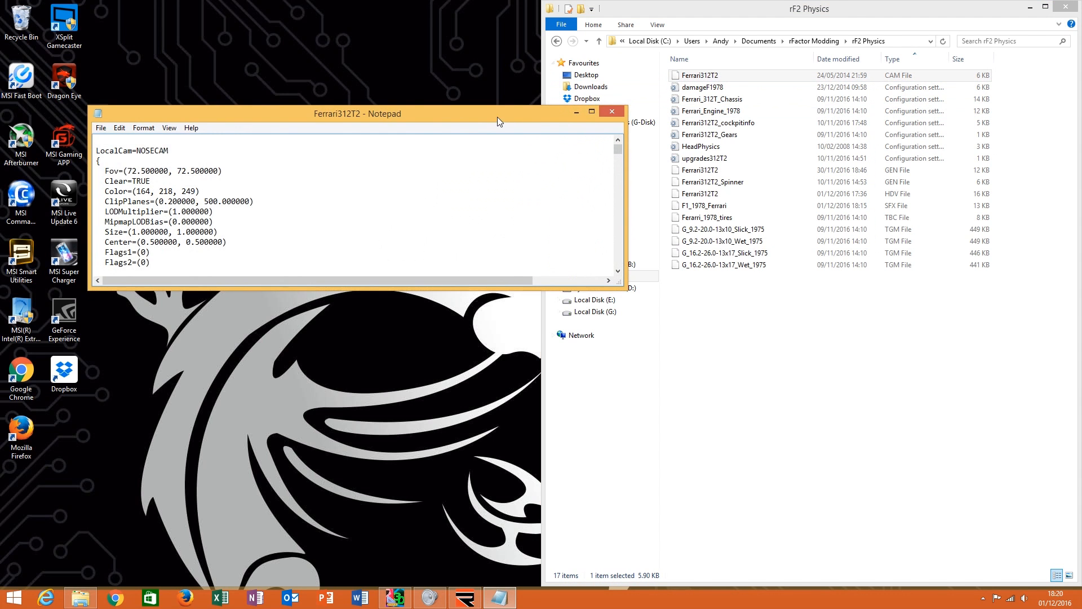
{"action": "key", "text": "super+Left"}
Sort the rF2 BT44 Physics folder by type and open its bt44 CAM file in Notepad beside the Ferrari312T2 file.
{"action": "left_click", "coordinate": [765, 396]}
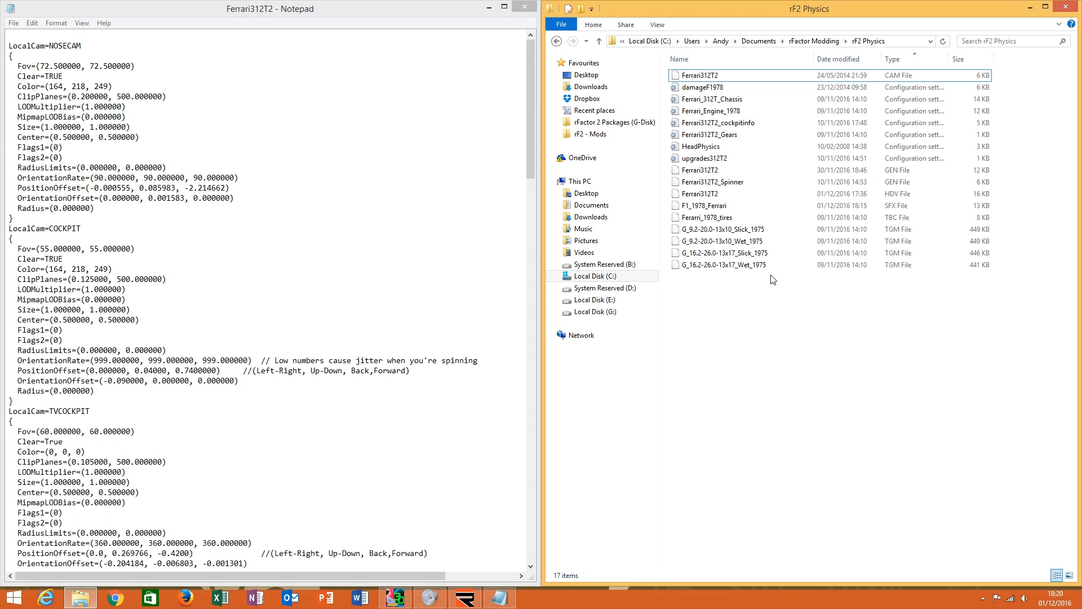
{"action": "left_click", "coordinate": [816, 43]}
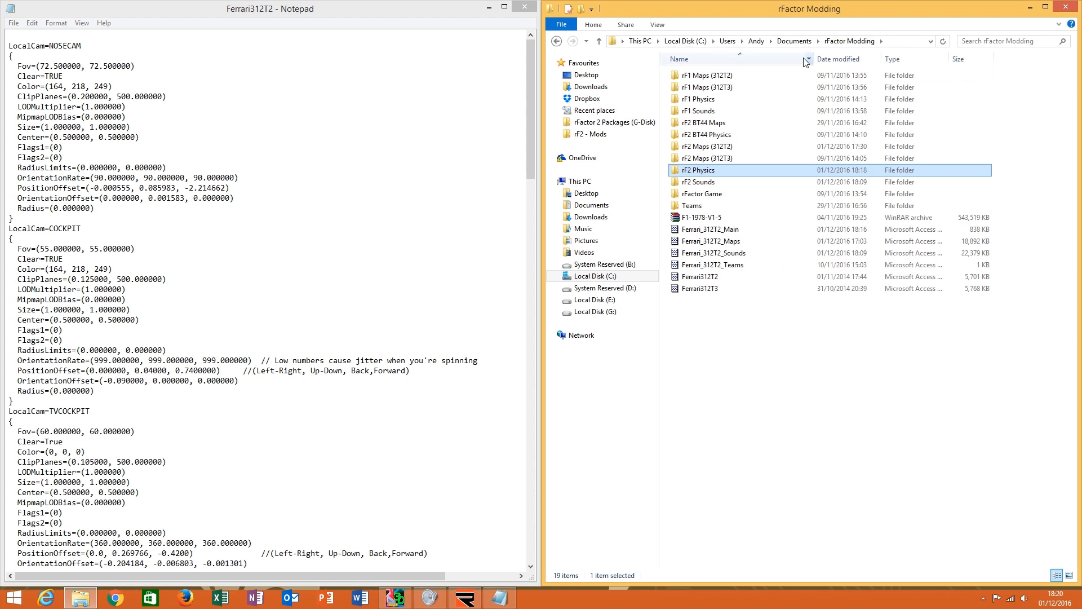
{"action": "double_click", "coordinate": [759, 124]}
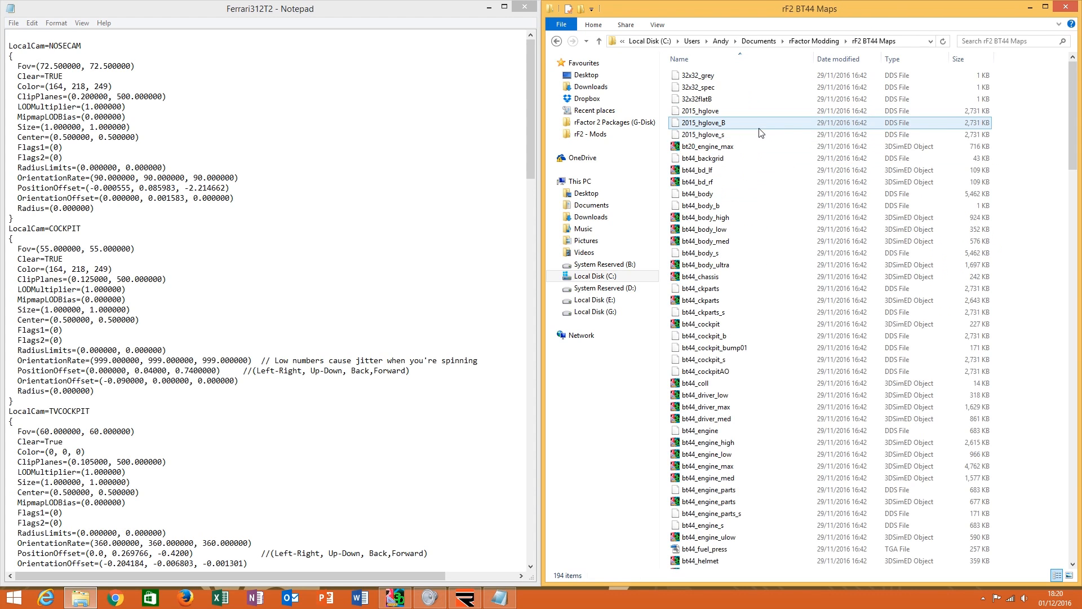
{"action": "left_click", "coordinate": [821, 43]}
{"action": "double_click", "coordinate": [751, 138]}
{"action": "left_click", "coordinate": [756, 77]}
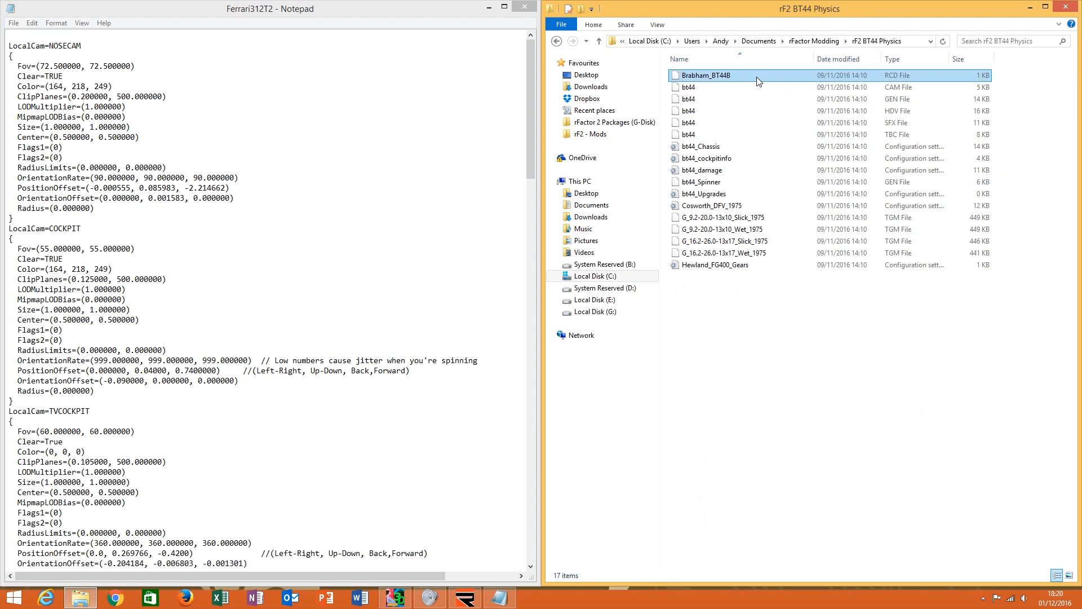
{"action": "left_click", "coordinate": [893, 58]}
{"action": "right_click", "coordinate": [780, 78]}
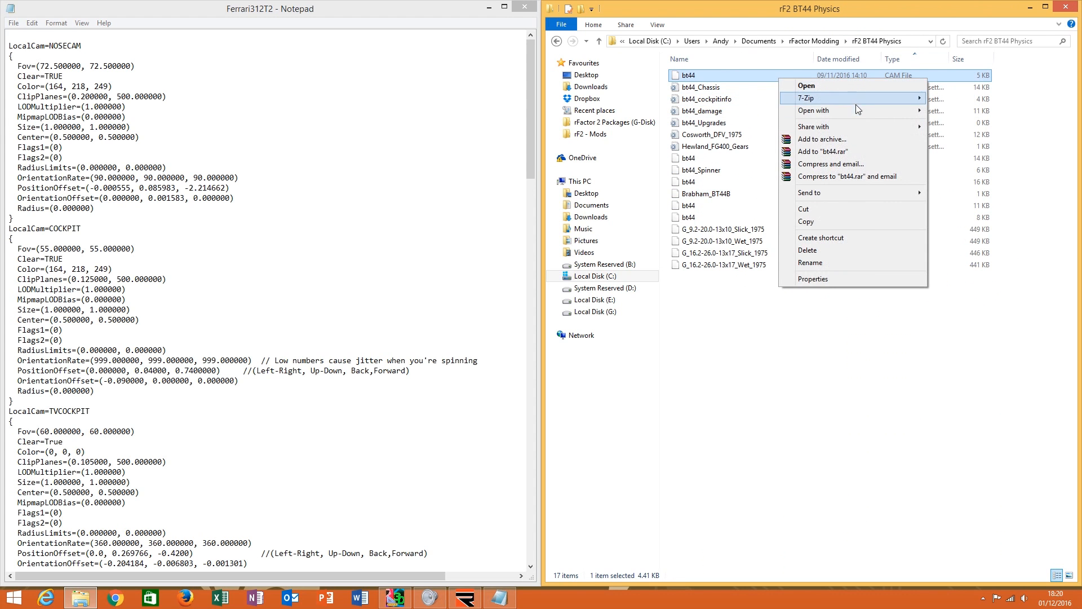
{"action": "mouse_move", "coordinate": [857, 110]}
{"action": "left_click", "coordinate": [959, 111]}
{"action": "key", "text": "super+Right"}
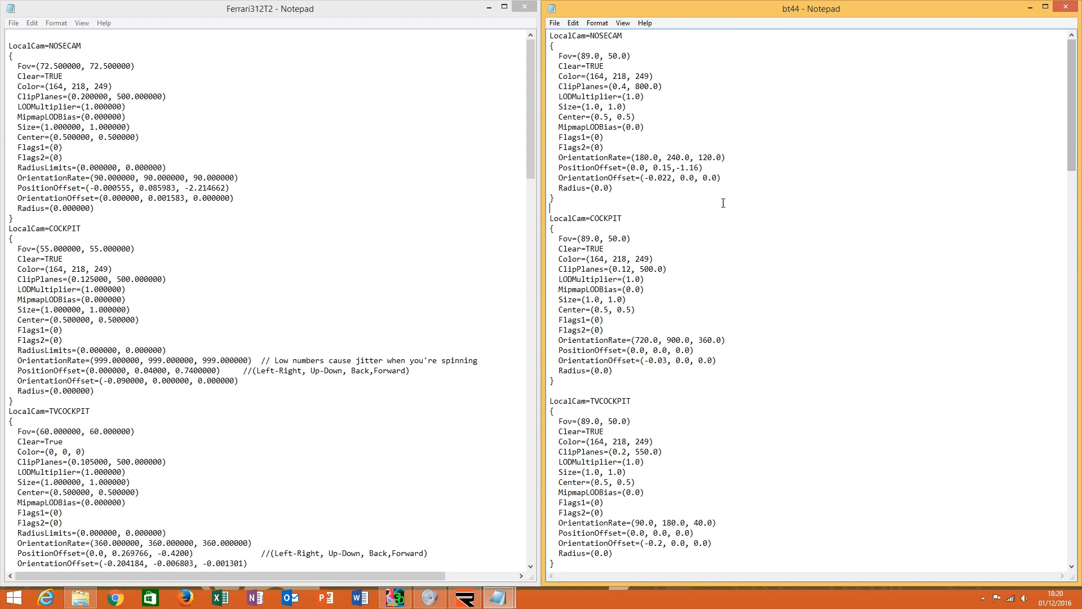
Remove the blank line above the NOSECAM block in the Ferrari312T2 file so it lines up with the bt44 file.
{"action": "left_click", "coordinate": [101, 158]}
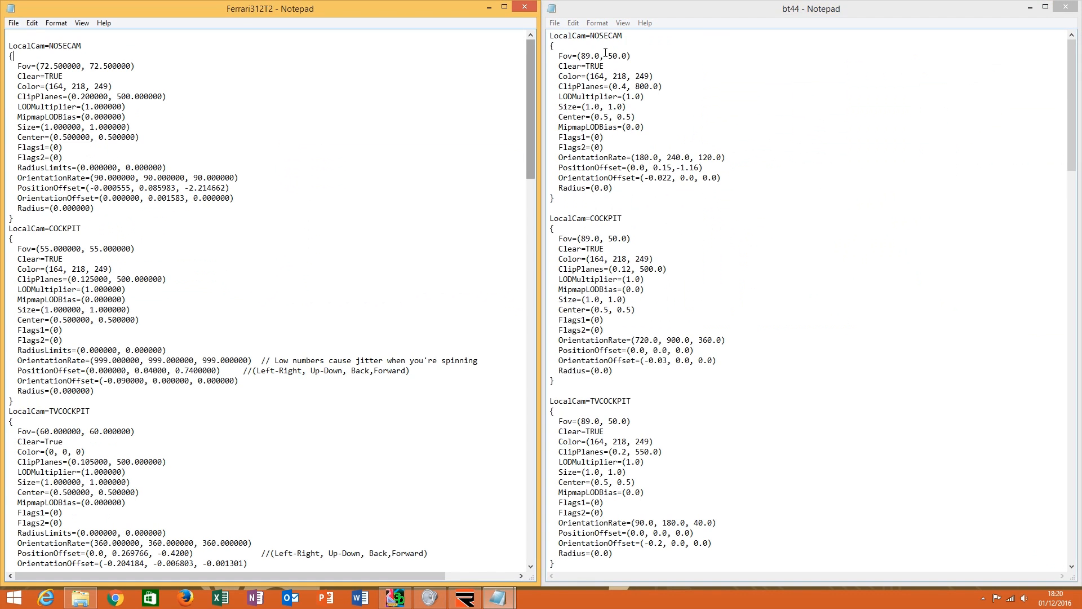
{"action": "left_click", "coordinate": [572, 207]}
{"action": "key", "text": "shift+Up"}
{"action": "key", "text": "shift+Up"}
{"action": "key", "text": "shift+Up"}
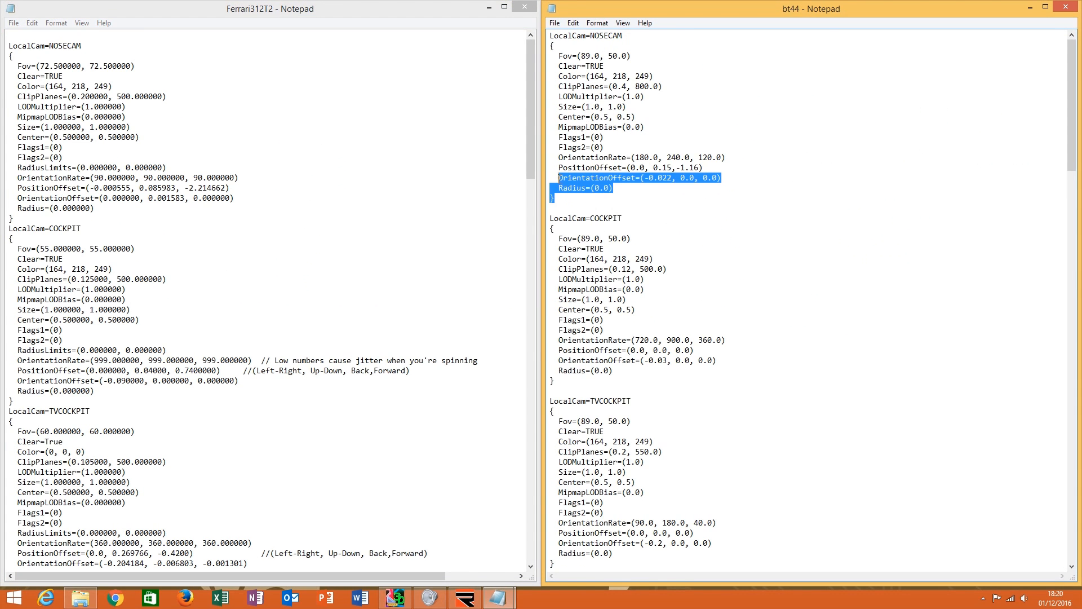
{"action": "left_click", "coordinate": [631, 269]}
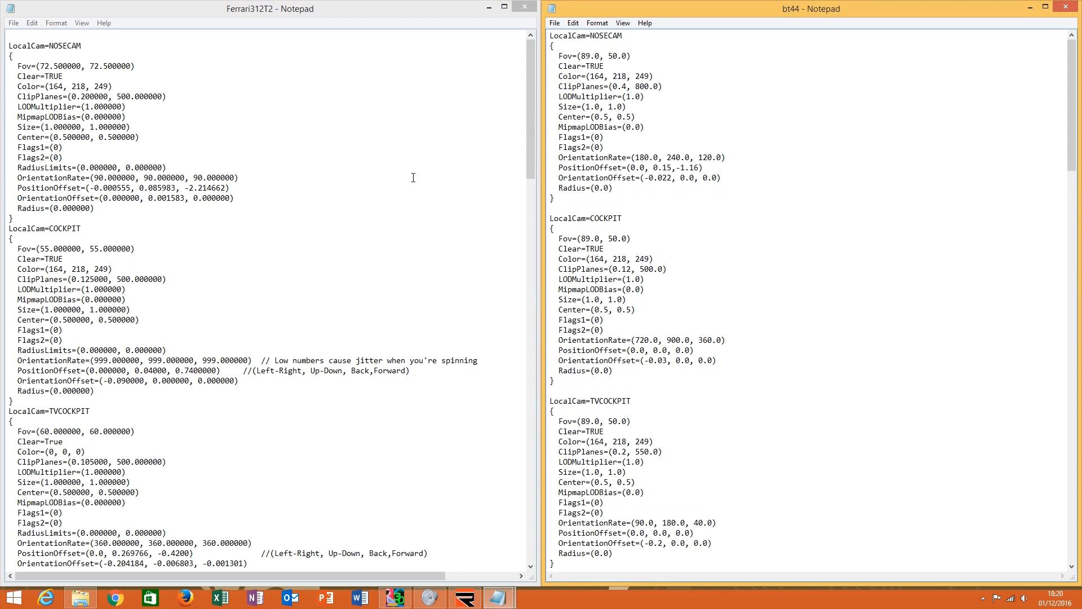
{"action": "left_click", "coordinate": [400, 61]}
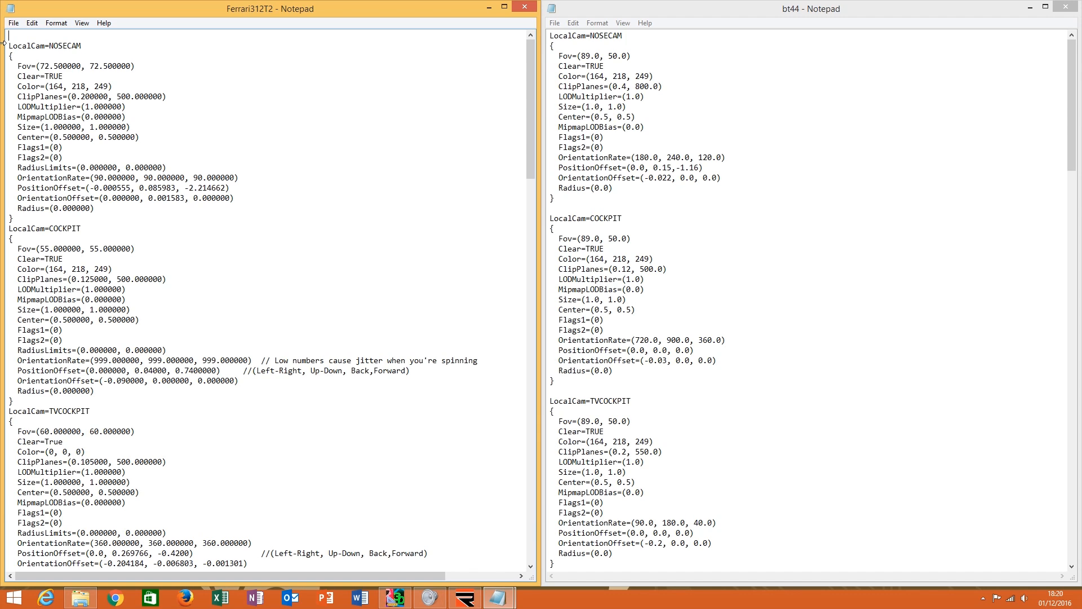
{"action": "key", "text": "BackSpace"}
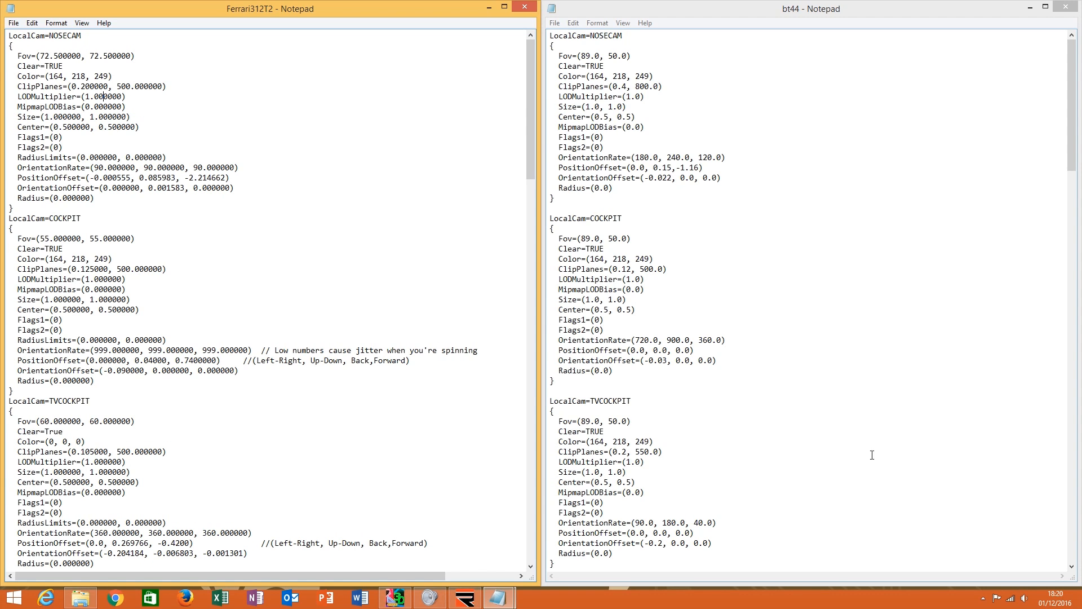
Compare the Fov values of the COCKPIT camera in the Ferrari312T2 and bt44 files.
{"action": "left_click_drag", "start_coordinate": [587, 430], "coordinate": [564, 34]}
{"action": "left_click", "coordinate": [617, 227]}
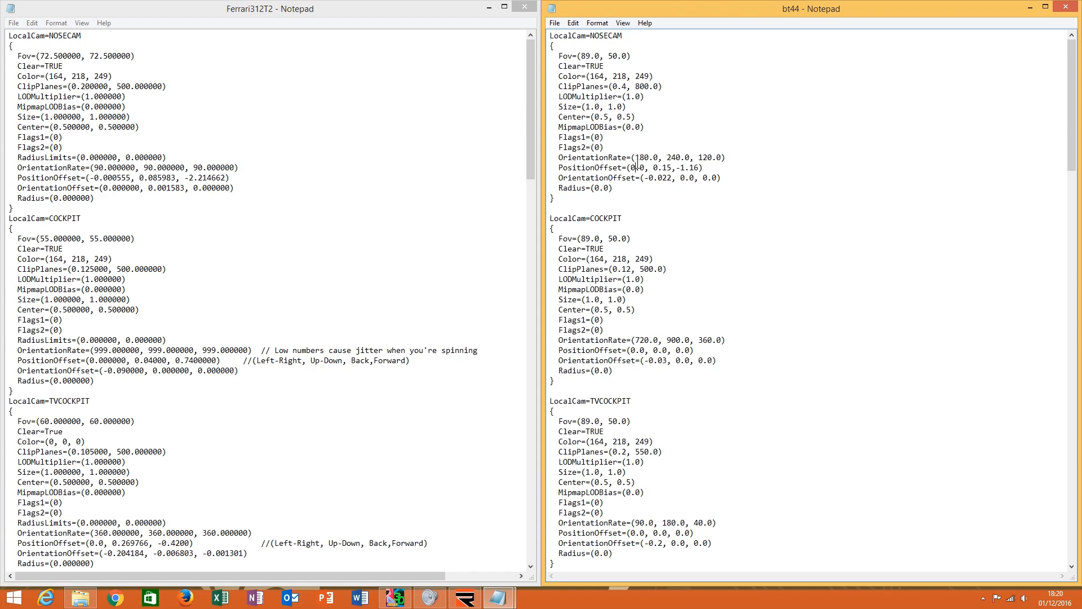
{"action": "key", "text": "alt+Tab"}
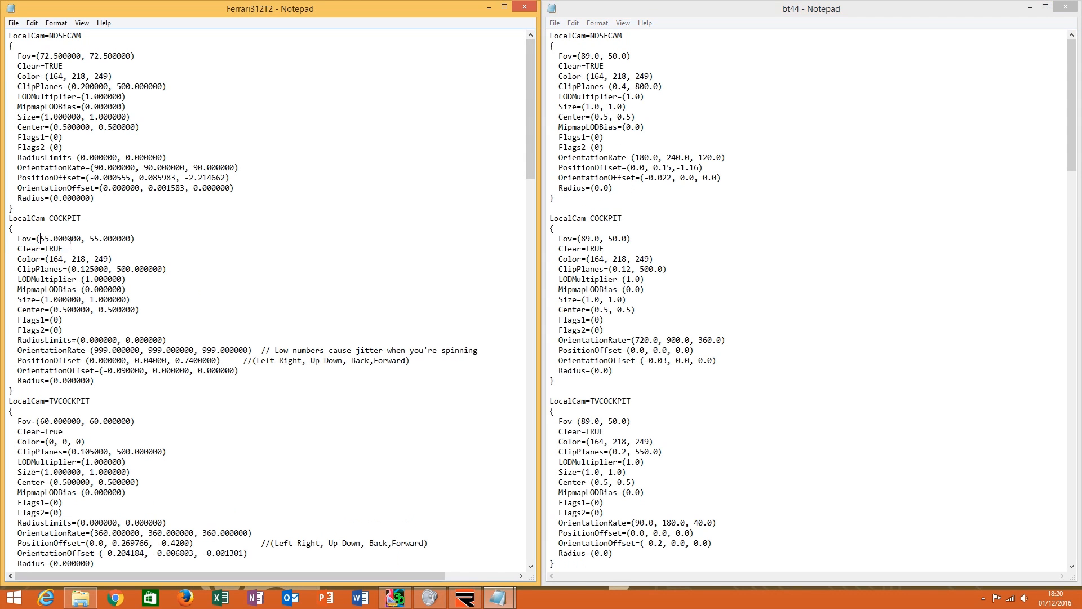
{"action": "left_click_drag", "start_coordinate": [17, 239], "coordinate": [90, 238]}
{"action": "left_click_drag", "start_coordinate": [563, 238], "coordinate": [596, 239]}
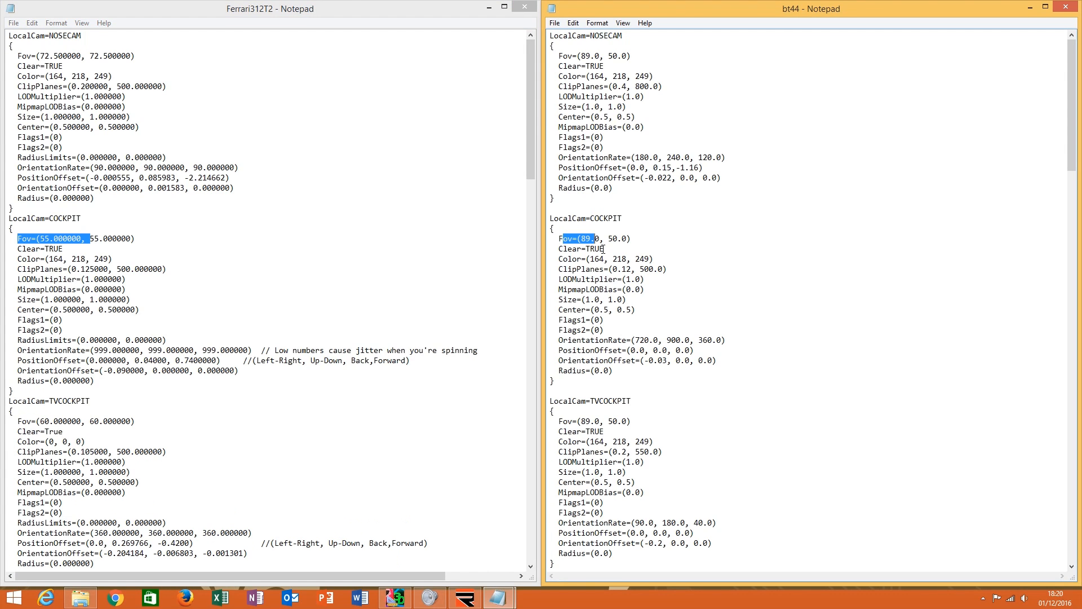
{"action": "left_click", "coordinate": [619, 240]}
Examine the left-right, up-down and back-forward values of the COCKPIT camera's PositionOffset in the Ferrari312T2 file.
{"action": "left_click_drag", "start_coordinate": [62, 363], "coordinate": [169, 370]}
{"action": "left_click_drag", "start_coordinate": [94, 360], "coordinate": [141, 361]}
{"action": "left_click", "coordinate": [305, 361]}
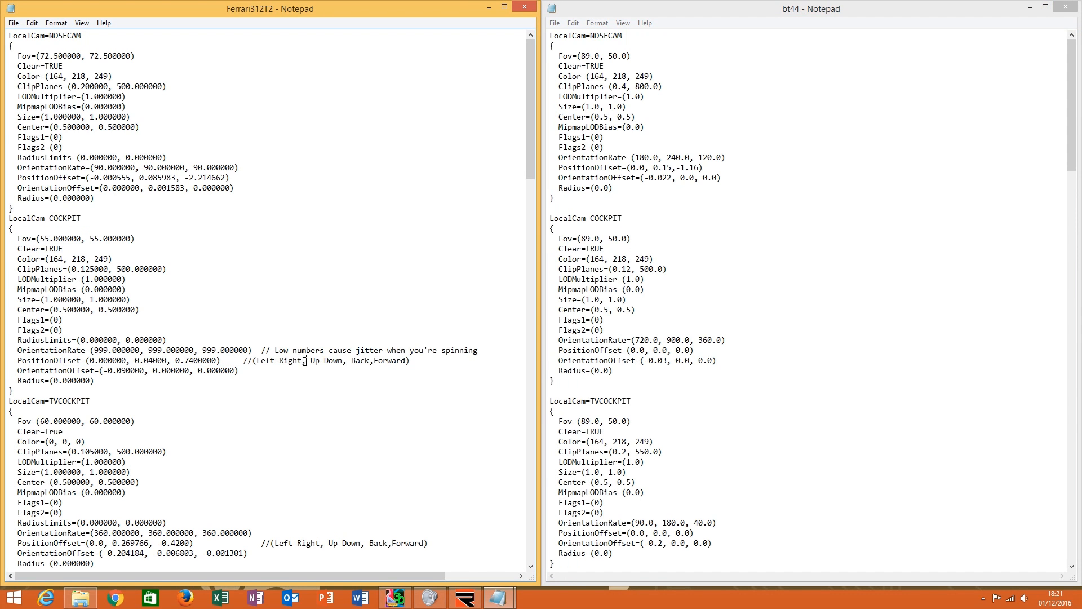
{"action": "left_click_drag", "start_coordinate": [305, 360], "coordinate": [230, 364]}
{"action": "left_click_drag", "start_coordinate": [127, 361], "coordinate": [86, 363]}
{"action": "left_click", "coordinate": [167, 363]}
{"action": "key", "text": "shift+Left"}
{"action": "key", "text": "shift+Left"}
{"action": "key", "text": "shift+Left"}
{"action": "key", "text": "shift+Left"}
{"action": "key", "text": "shift+Left"}
{"action": "key", "text": "shift+Left"}
{"action": "key", "text": "shift+Left"}
{"action": "left_click_drag", "start_coordinate": [176, 361], "coordinate": [220, 362]}
{"action": "left_click", "coordinate": [195, 372]}
{"action": "left_click_drag", "start_coordinate": [169, 361], "coordinate": [95, 361]}
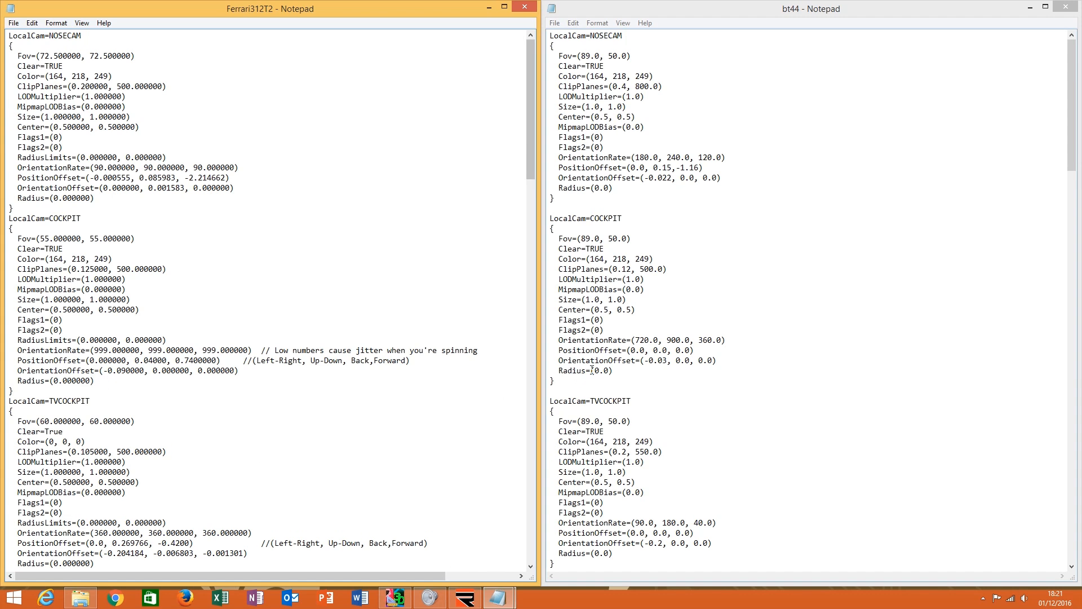
Replace the NOSECAM block in the Ferrari312T2 file with a copy of the NOSECAM block from bt44.
{"action": "left_click", "coordinate": [639, 400]}
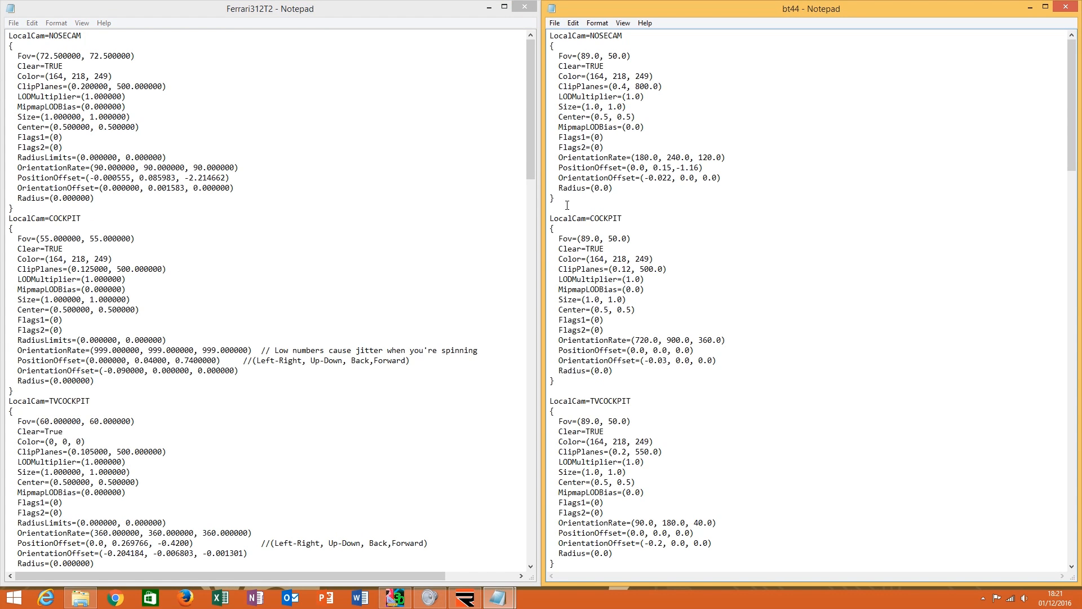
{"action": "left_click_drag", "start_coordinate": [568, 206], "coordinate": [549, 34]}
{"action": "key", "text": "super+c"}
{"action": "right_click", "coordinate": [559, 67]}
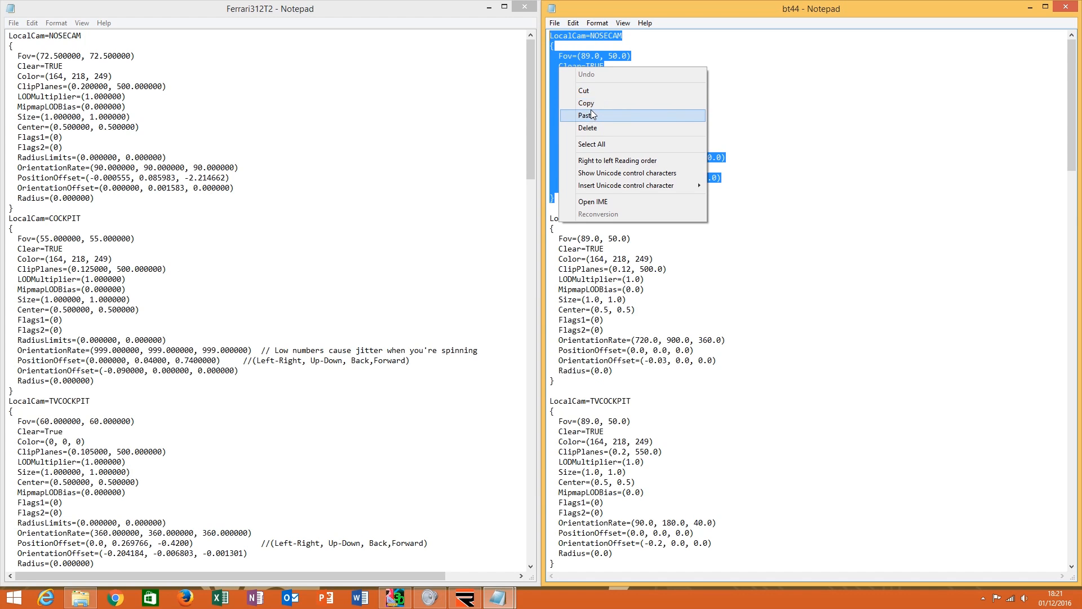
{"action": "key", "text": "Escape"}
{"action": "left_click_drag", "start_coordinate": [15, 209], "coordinate": [2, 32]}
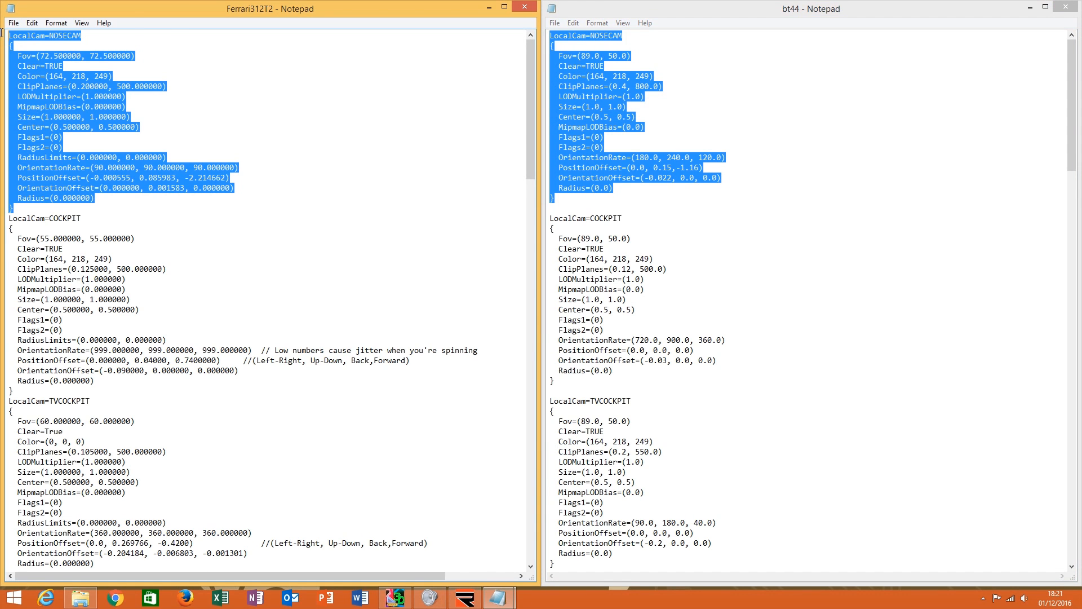
{"action": "right_click", "coordinate": [42, 83]}
{"action": "left_click", "coordinate": [67, 128]}
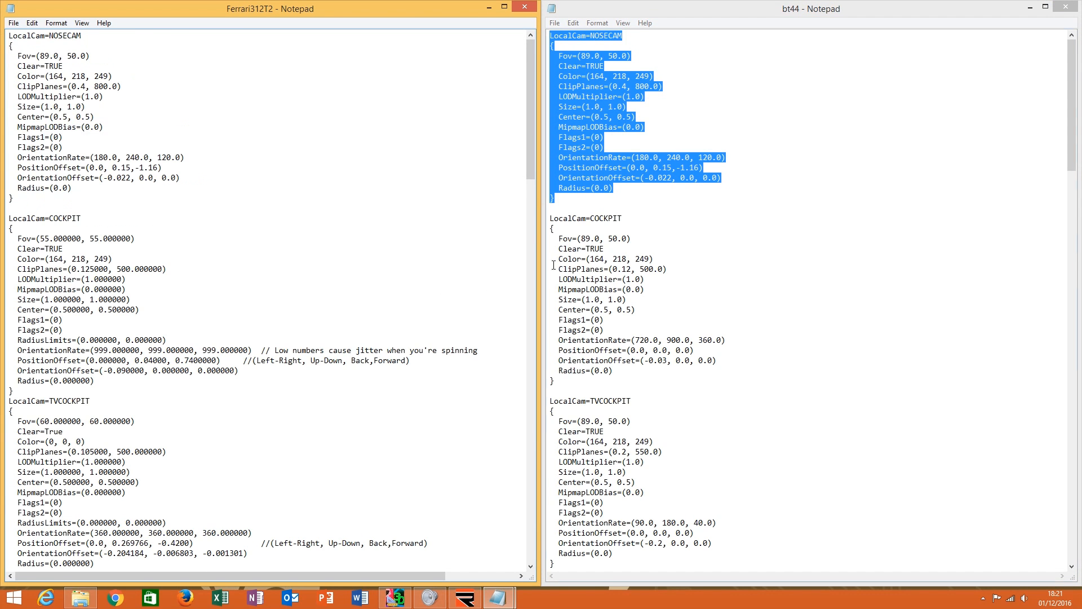
Replace the COCKPIT block in the Ferrari312T2 file with a copy of the COCKPIT block from bt44.
{"action": "left_click", "coordinate": [576, 269]}
{"action": "left_click_drag", "start_coordinate": [549, 219], "coordinate": [556, 382]}
{"action": "key", "text": "super+c"}
{"action": "right_click", "coordinate": [578, 337]}
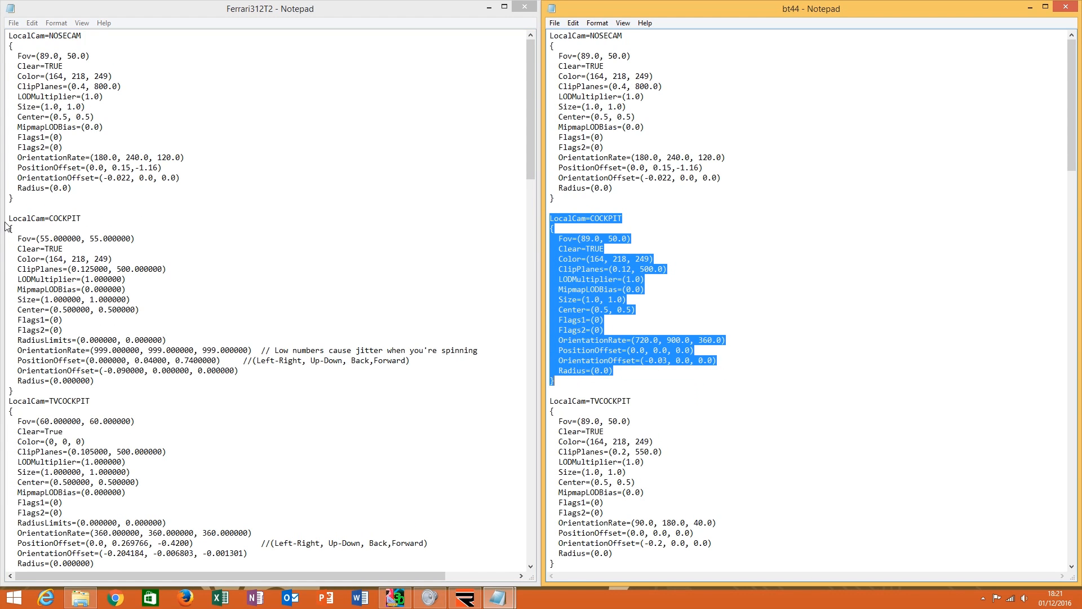
{"action": "left_click_drag", "start_coordinate": [9, 219], "coordinate": [15, 393]}
{"action": "right_click", "coordinate": [36, 350]}
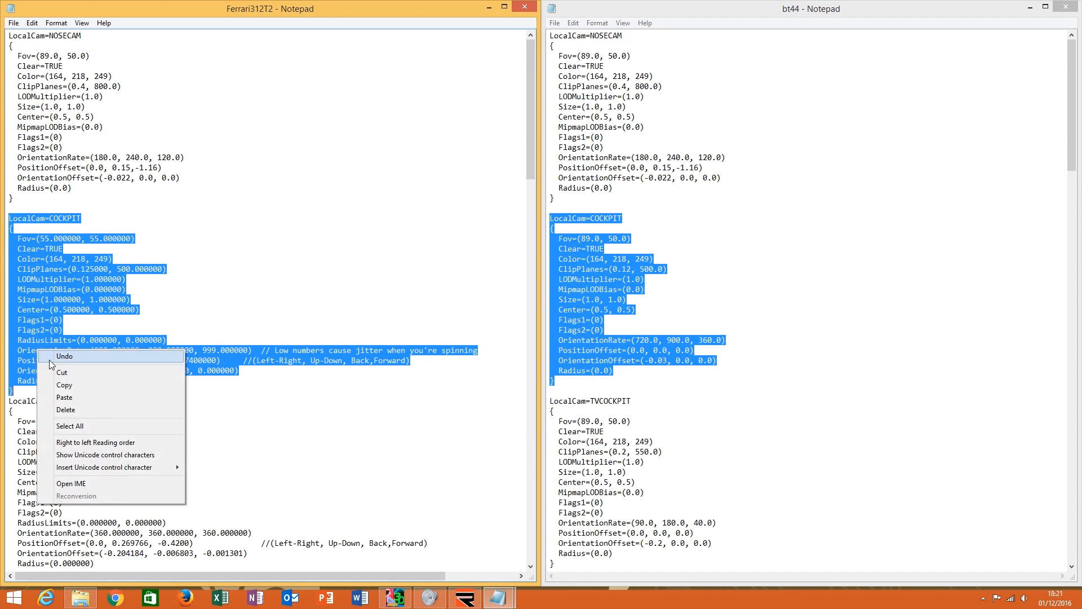
{"action": "left_click", "coordinate": [57, 395]}
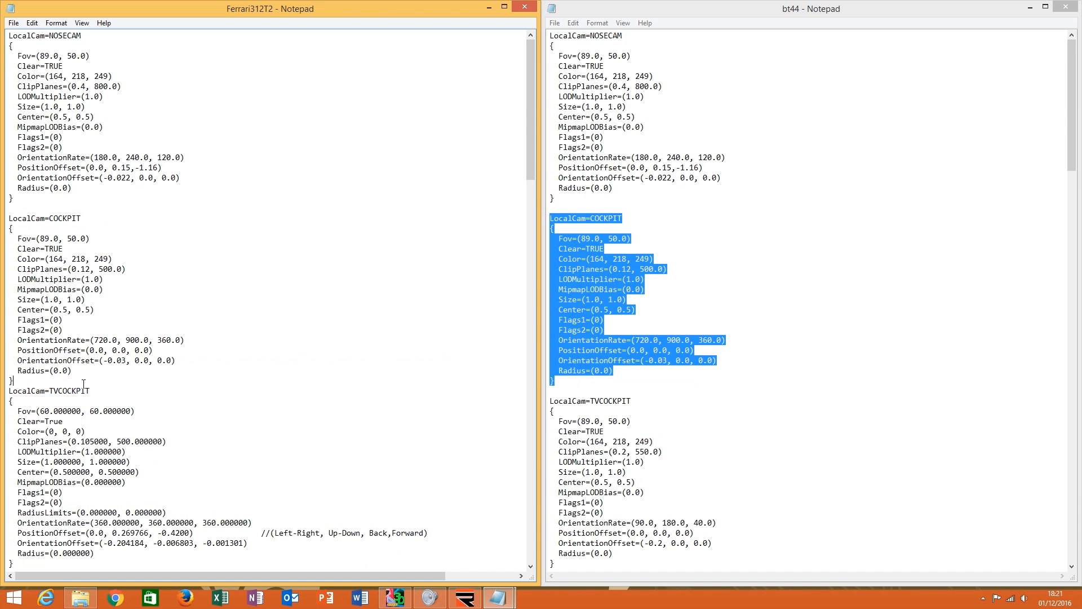
Copy the TVCOCKPIT and SWINGMAN blocks from bt44 over the old blocks between COCKPIT and ONBOARD001 in the Ferrari312T2 file.
{"action": "left_click_drag", "start_coordinate": [580, 392], "coordinate": [607, 465]}
{"action": "right_click", "coordinate": [584, 392]}
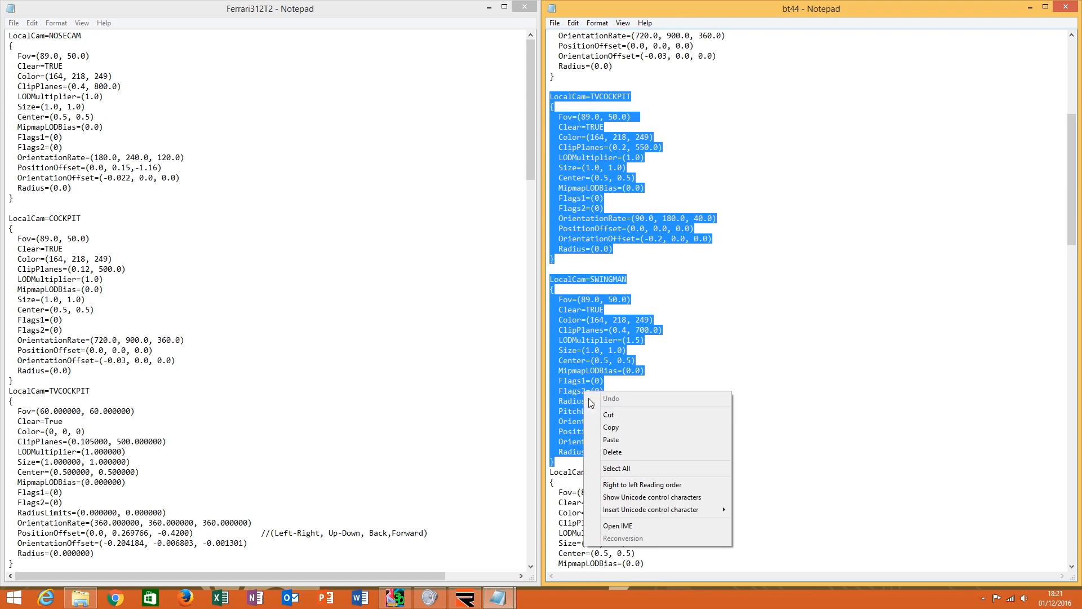
{"action": "left_click", "coordinate": [609, 430]}
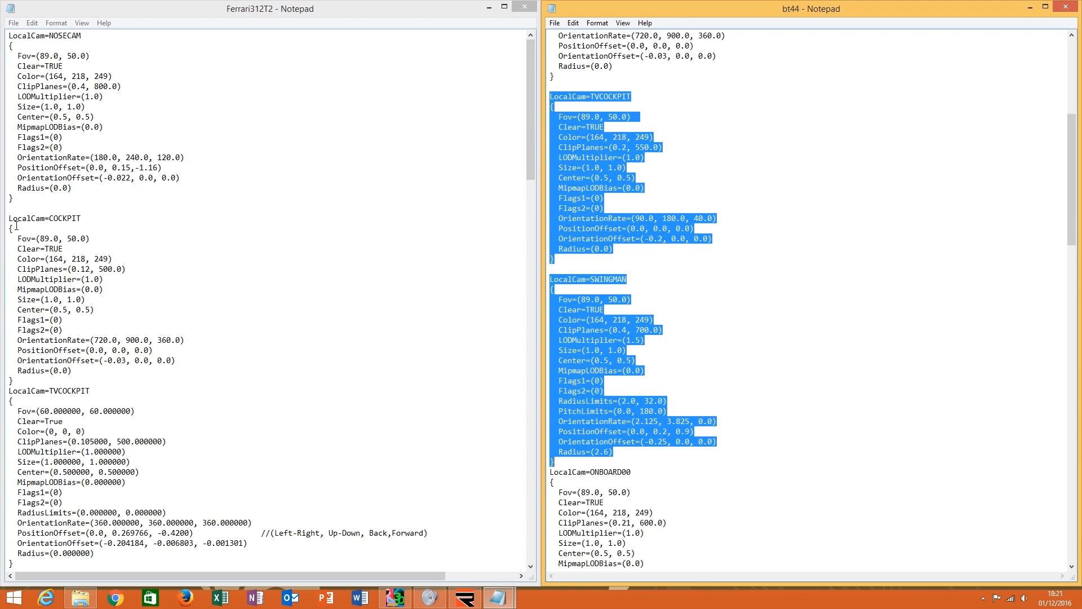
{"action": "left_click_drag", "start_coordinate": [9, 390], "coordinate": [79, 369]}
{"action": "right_click", "coordinate": [52, 313]}
{"action": "left_click", "coordinate": [79, 362]}
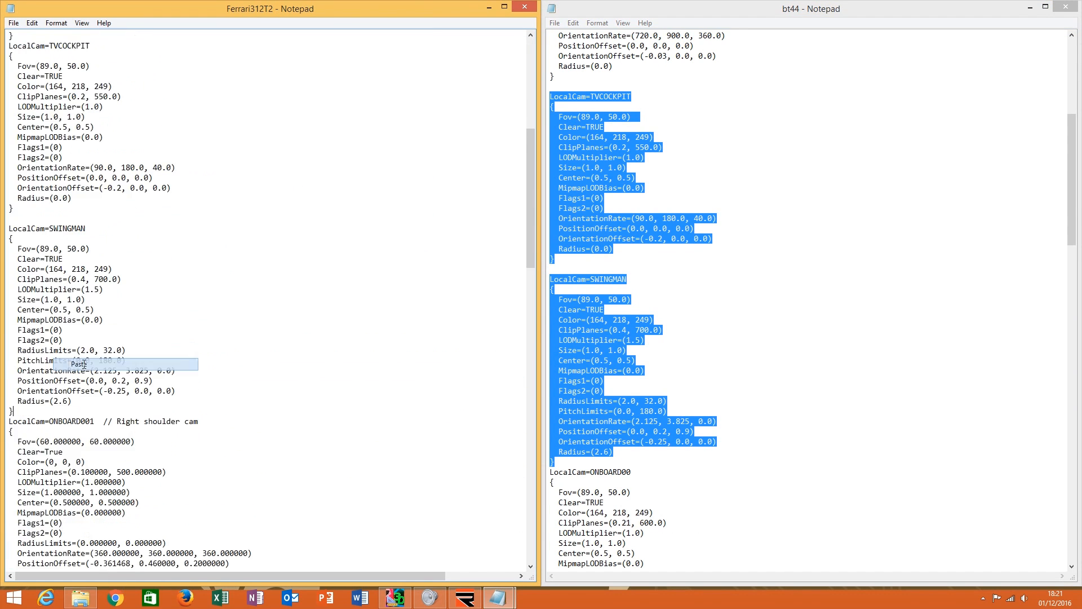
Review the replaced camera blocks and the remaining ONBOARD001 to ONBOARD008 blocks in the Ferrari312T2 file.
{"action": "scroll", "coordinate": [150, 327], "scroll_direction": "up", "scroll_amount": 11}
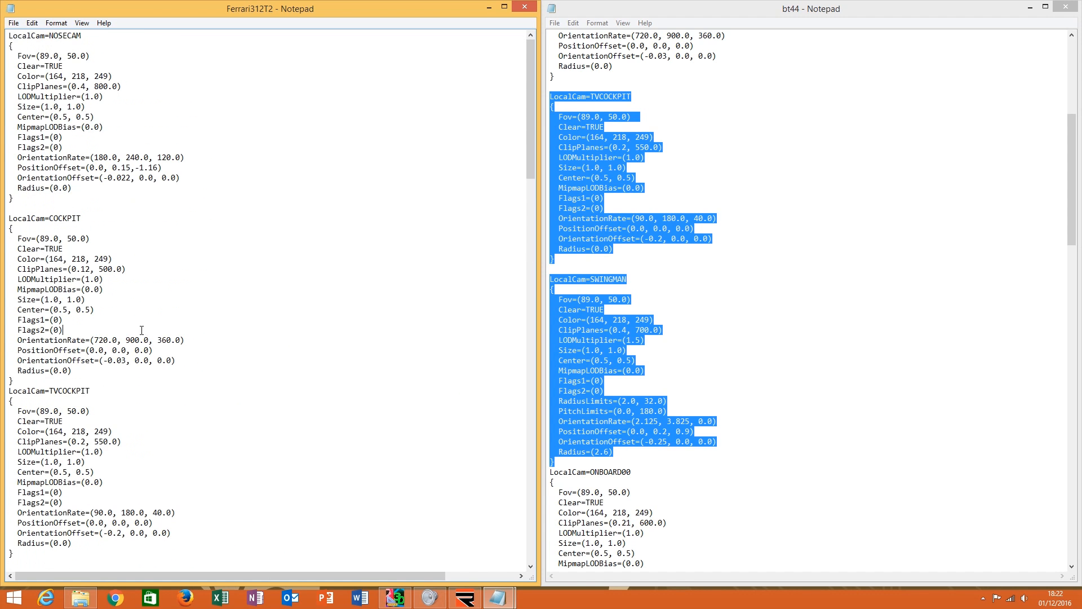
{"action": "scroll", "coordinate": [146, 333], "scroll_direction": "down", "scroll_amount": 18}
{"action": "scroll", "coordinate": [127, 343], "scroll_direction": "up", "scroll_amount": 4}
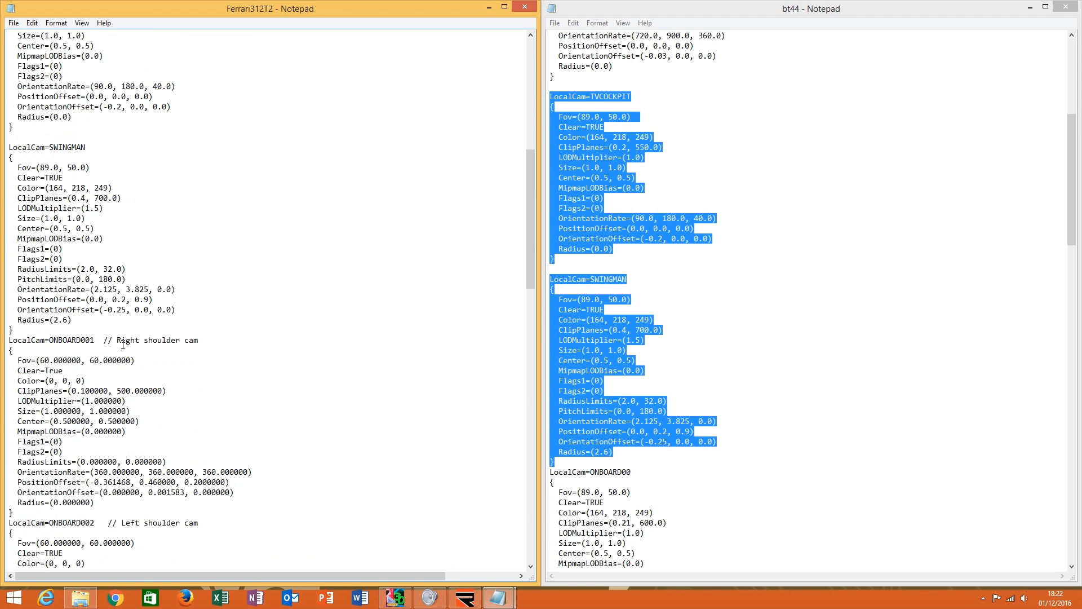
{"action": "scroll", "coordinate": [75, 424], "scroll_direction": "down", "scroll_amount": 20}
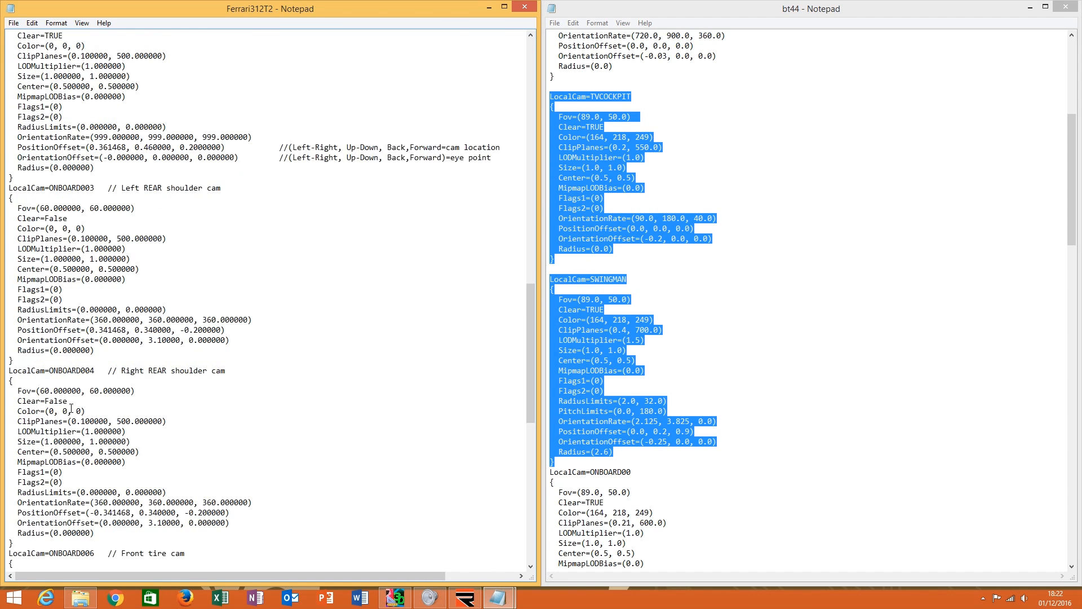
{"action": "scroll", "coordinate": [71, 408], "scroll_direction": "down", "scroll_amount": 12}
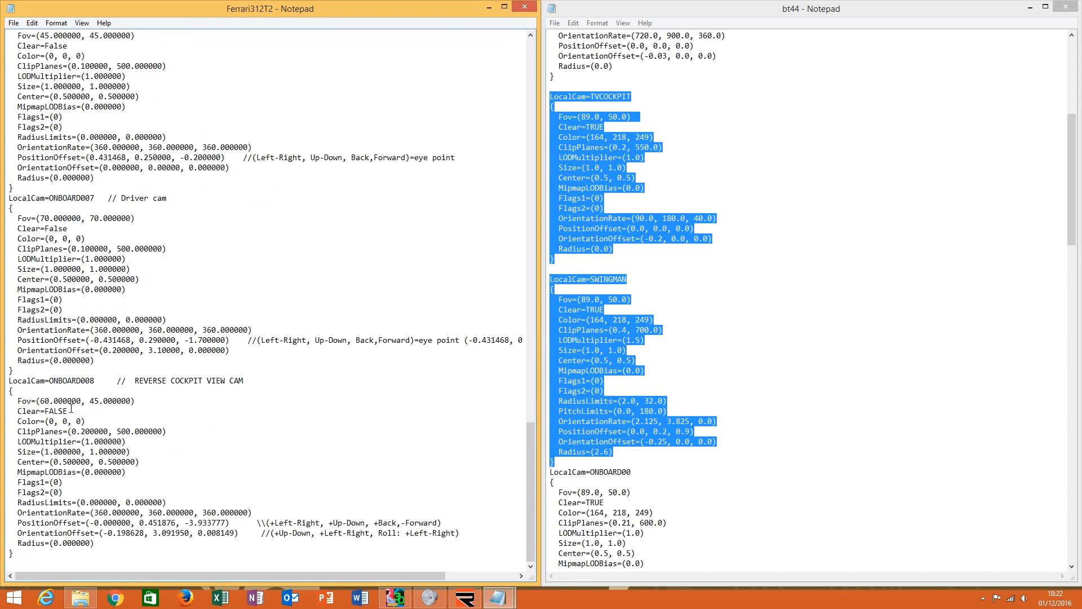
{"action": "scroll", "coordinate": [71, 407], "scroll_direction": "up", "scroll_amount": 20}
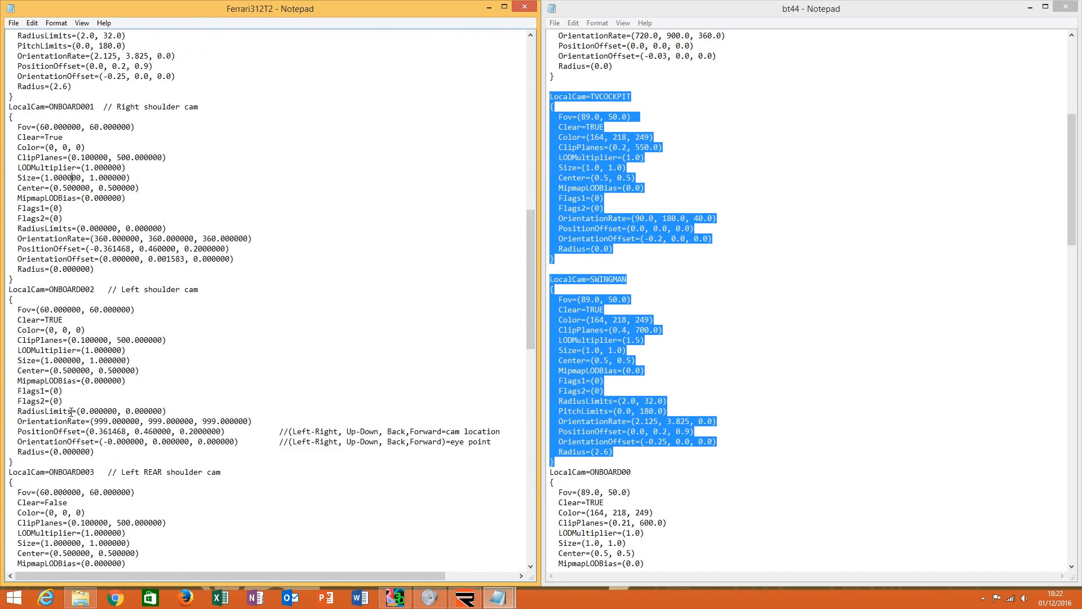
{"action": "scroll", "coordinate": [71, 411], "scroll_direction": "up", "scroll_amount": 4}
Replace the ONBOARD001 to ONBOARD008 blocks in the Ferrari312T2 file with a copy of the ONBOARD00 to ONBOARD07 blocks from bt44.
{"action": "left_click", "coordinate": [1019, 365]}
{"action": "scroll", "coordinate": [864, 397], "scroll_direction": "down", "scroll_amount": 10}
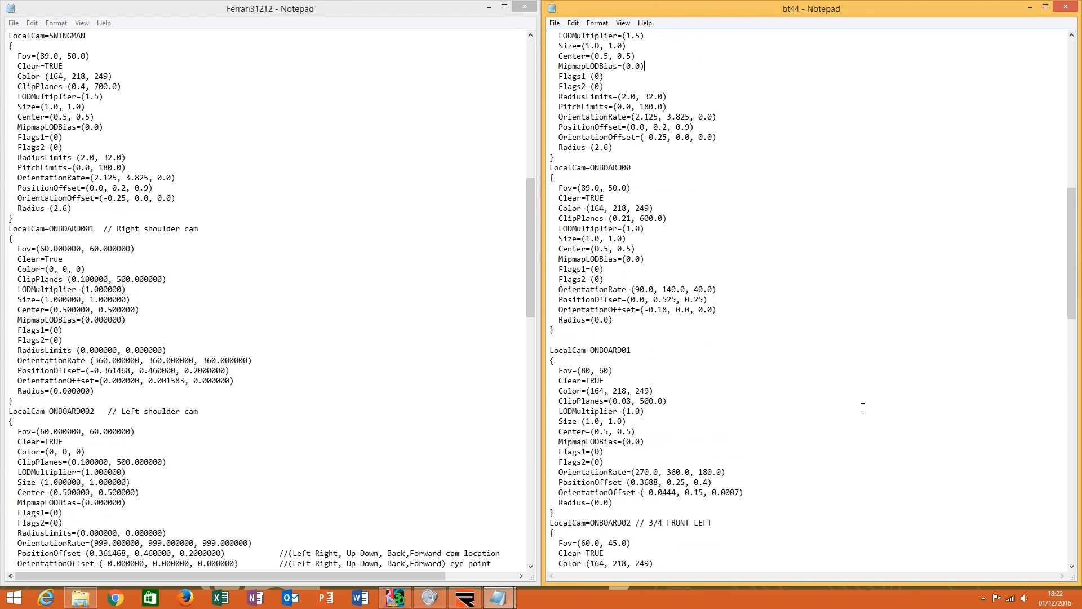
{"action": "left_click_drag", "start_coordinate": [568, 157], "coordinate": [726, 606]}
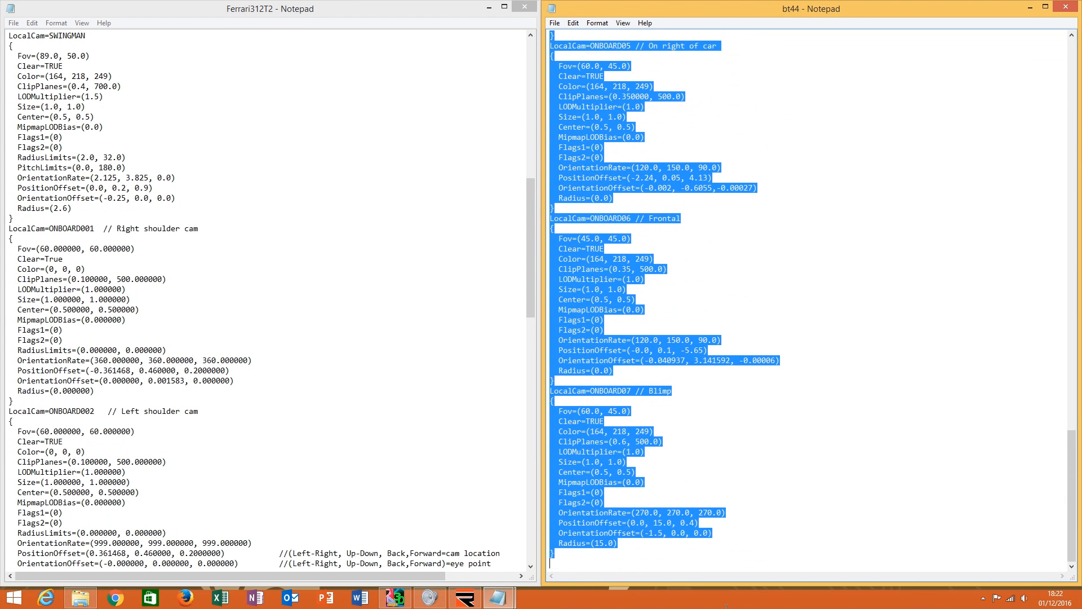
{"action": "right_click", "coordinate": [593, 153]}
{"action": "left_click", "coordinate": [620, 190]}
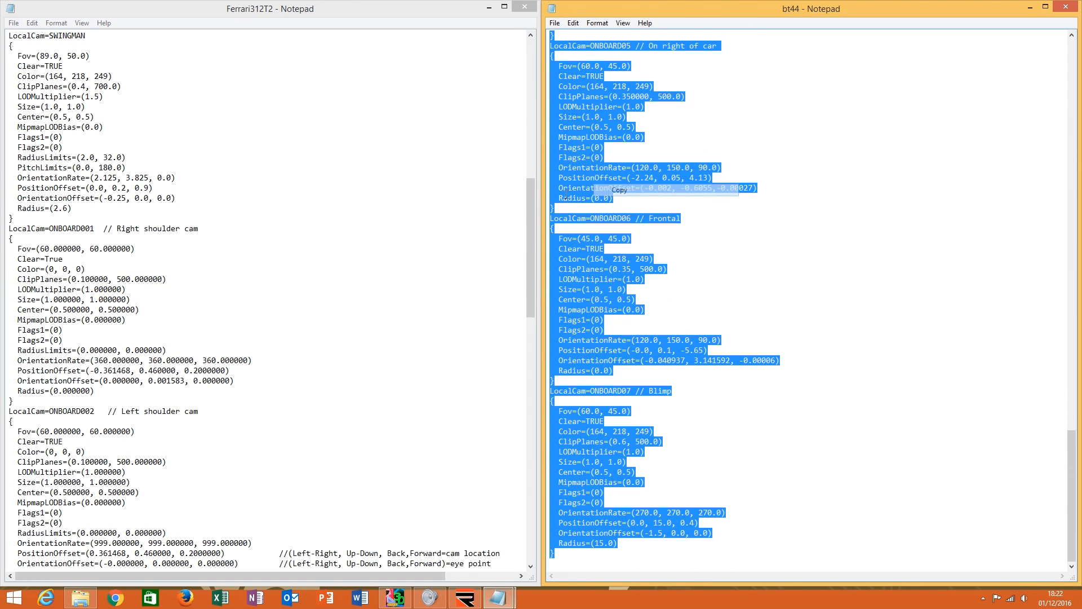
{"action": "left_click", "coordinate": [31, 198]}
{"action": "left_click_drag", "start_coordinate": [35, 221], "coordinate": [84, 581]}
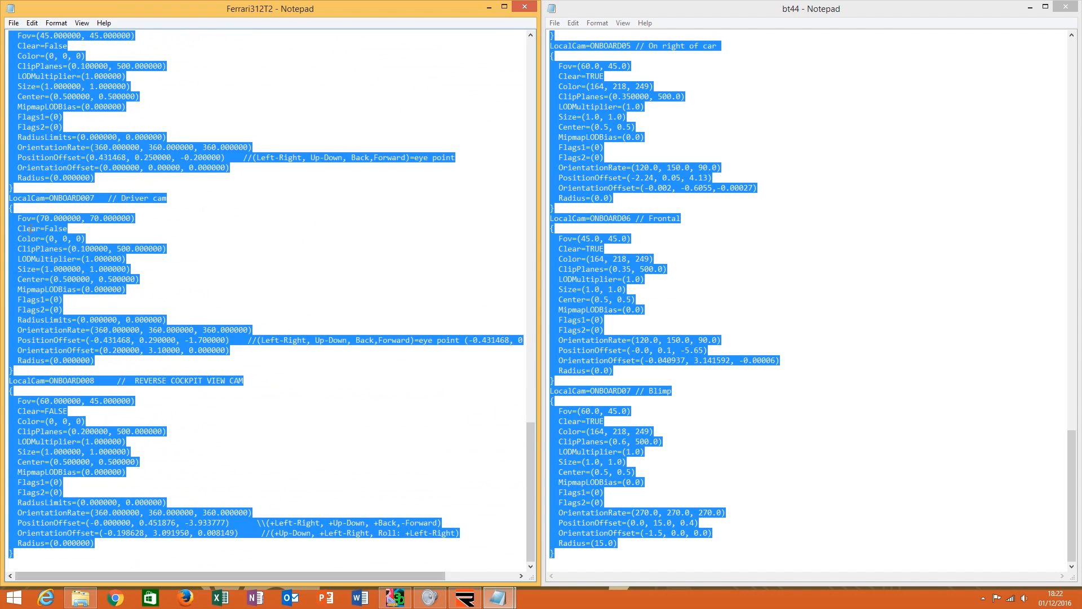
{"action": "right_click", "coordinate": [29, 229]}
{"action": "left_click", "coordinate": [66, 278]}
{"action": "scroll", "coordinate": [88, 175], "scroll_direction": "up", "scroll_amount": 15}
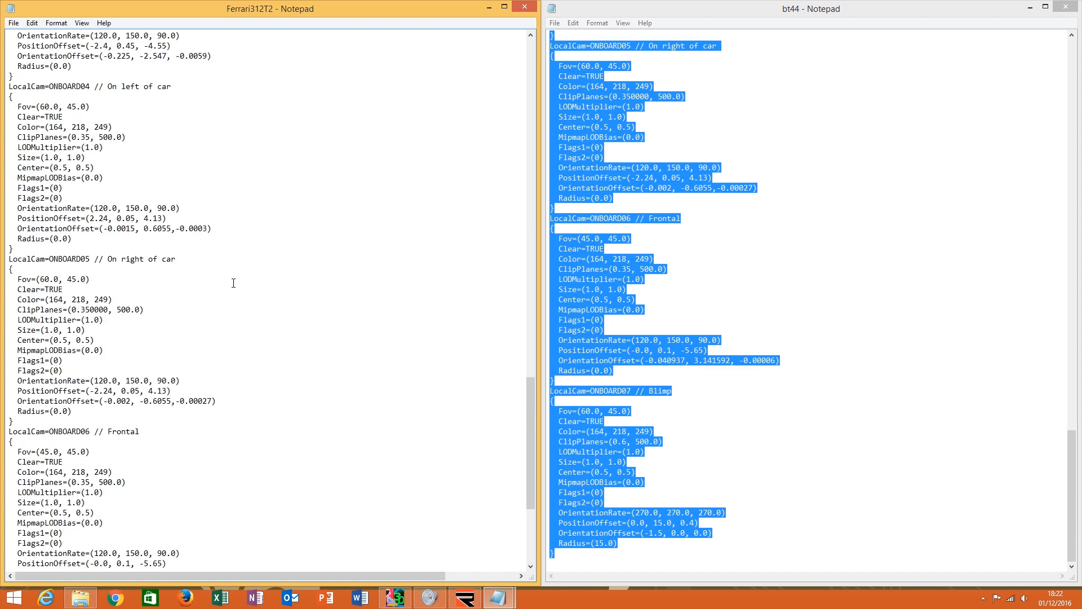
Save the Ferrari312T2 camera file, then close it and bt44 after comparing their camera blocks.
{"action": "left_click", "coordinate": [14, 23]}
{"action": "left_click", "coordinate": [36, 61]}
{"action": "scroll", "coordinate": [266, 380], "scroll_direction": "up", "scroll_amount": 20}
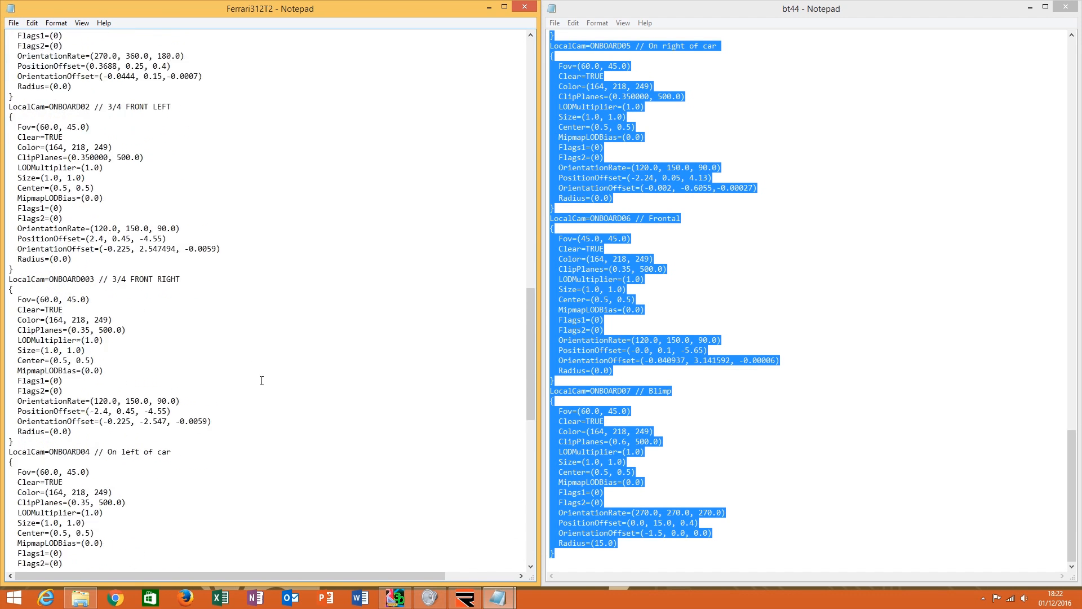
{"action": "left_click", "coordinate": [611, 106]}
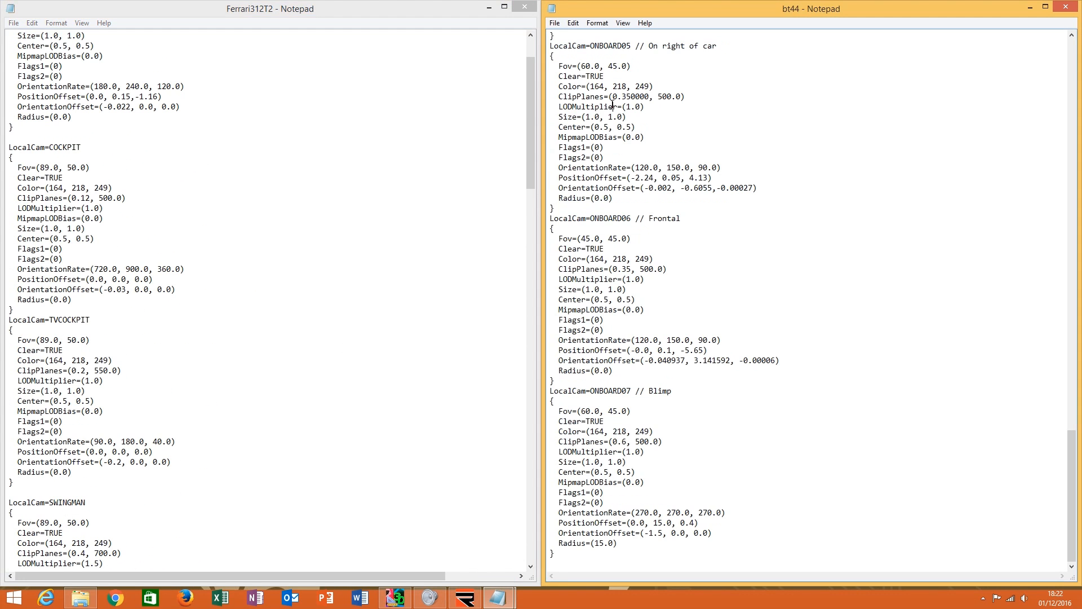
{"action": "left_click", "coordinate": [302, 209]}
{"action": "scroll", "coordinate": [303, 210], "scroll_direction": "up", "scroll_amount": 2}
{"action": "left_click_drag", "start_coordinate": [1074, 443], "coordinate": [1075, 45]}
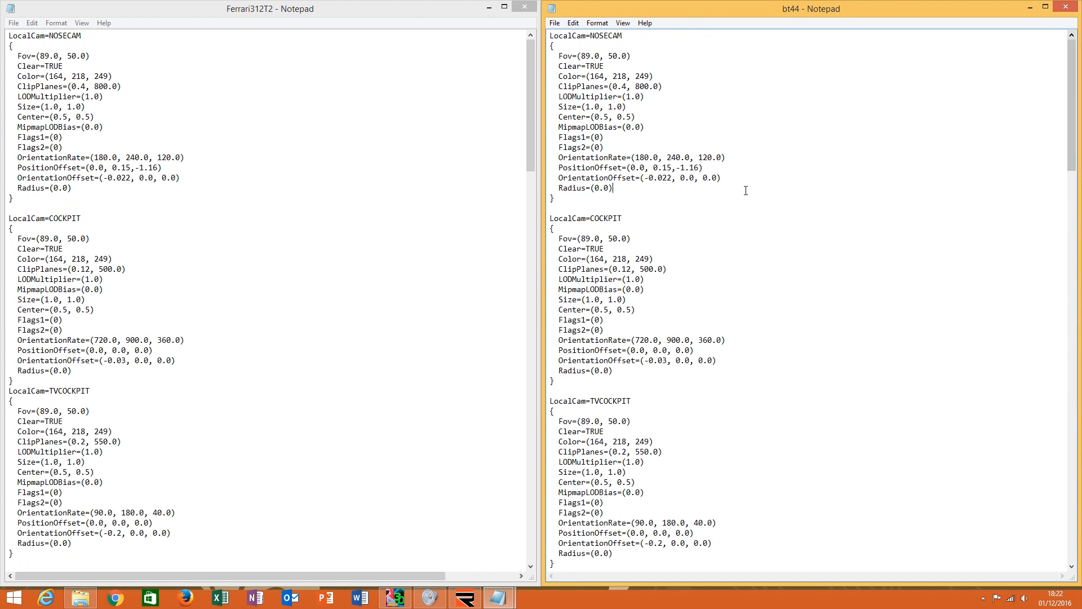
{"action": "left_click", "coordinate": [268, 113]}
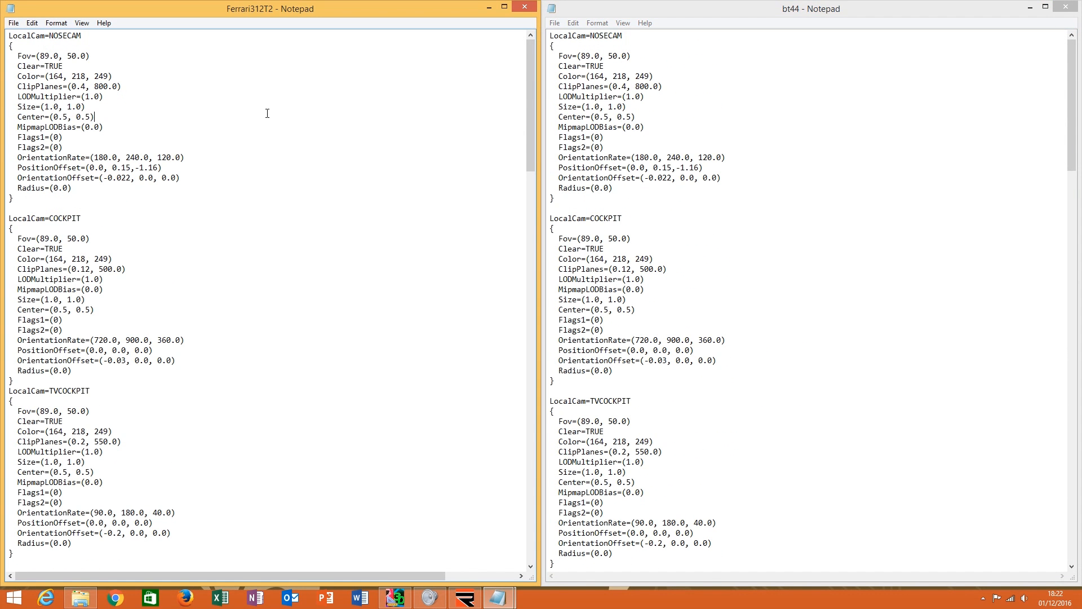
{"action": "left_click", "coordinate": [535, 8]}
{"action": "left_click", "coordinate": [1066, 7]}
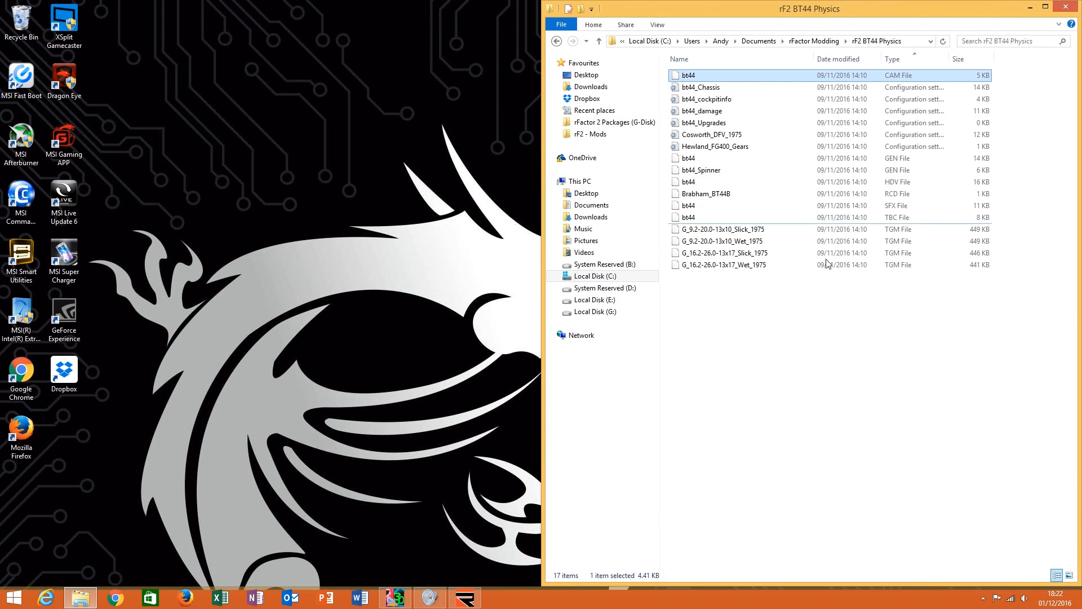
Open bt44_cockpitinfo and rF2 Physics' Ferrari312T2_cockpitinfo side by side, and delete the blank line above Eyepoint in the Ferrari file.
{"action": "double_click", "coordinate": [769, 100]}
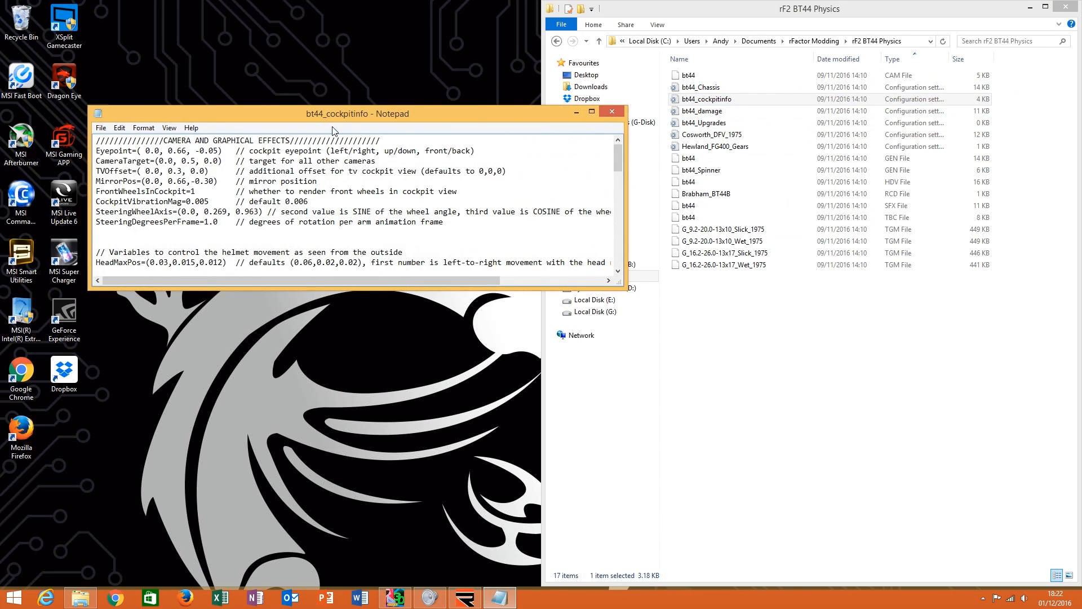
{"action": "left_click_drag", "start_coordinate": [333, 131], "coordinate": [0, 179]}
{"action": "left_click", "coordinate": [829, 41]}
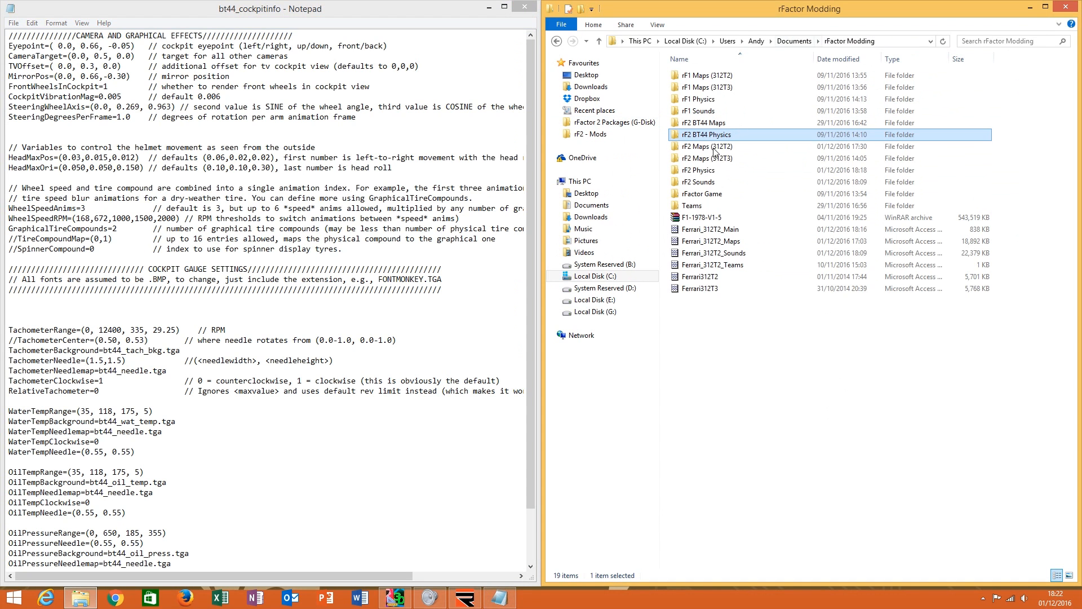
{"action": "double_click", "coordinate": [707, 170]}
{"action": "left_click", "coordinate": [750, 123]}
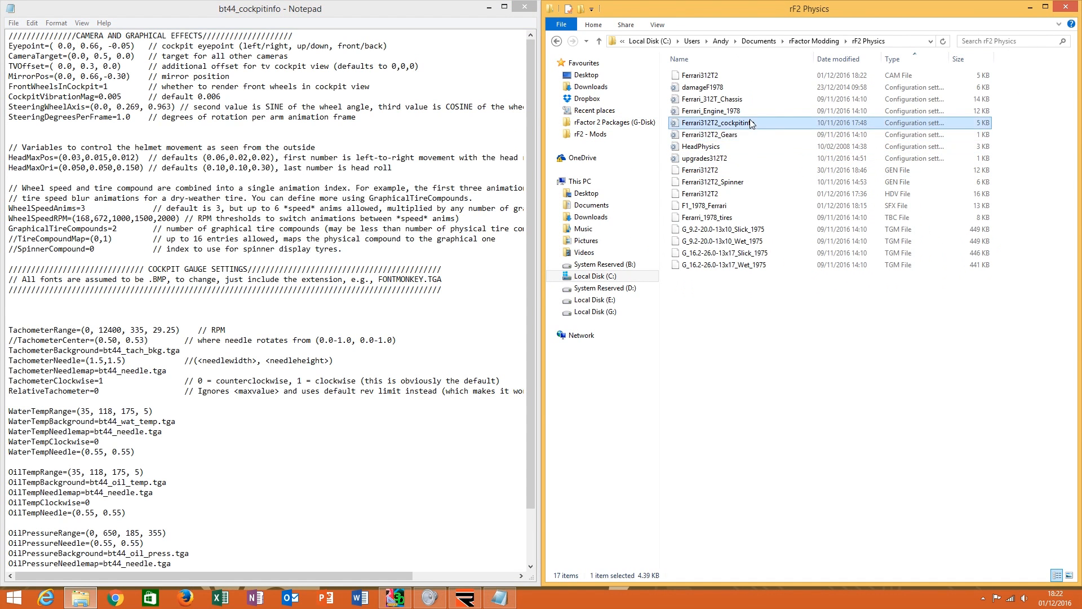
{"action": "double_click", "coordinate": [751, 123]}
{"action": "key", "text": "super+Right"}
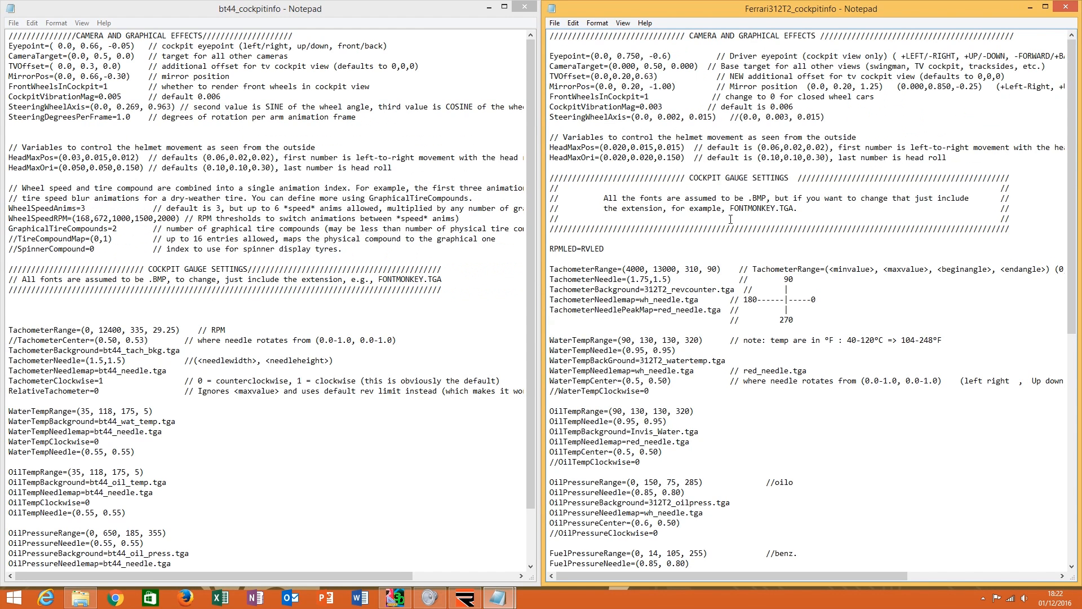
{"action": "left_click", "coordinate": [549, 49]}
{"action": "key", "text": "Delete"}
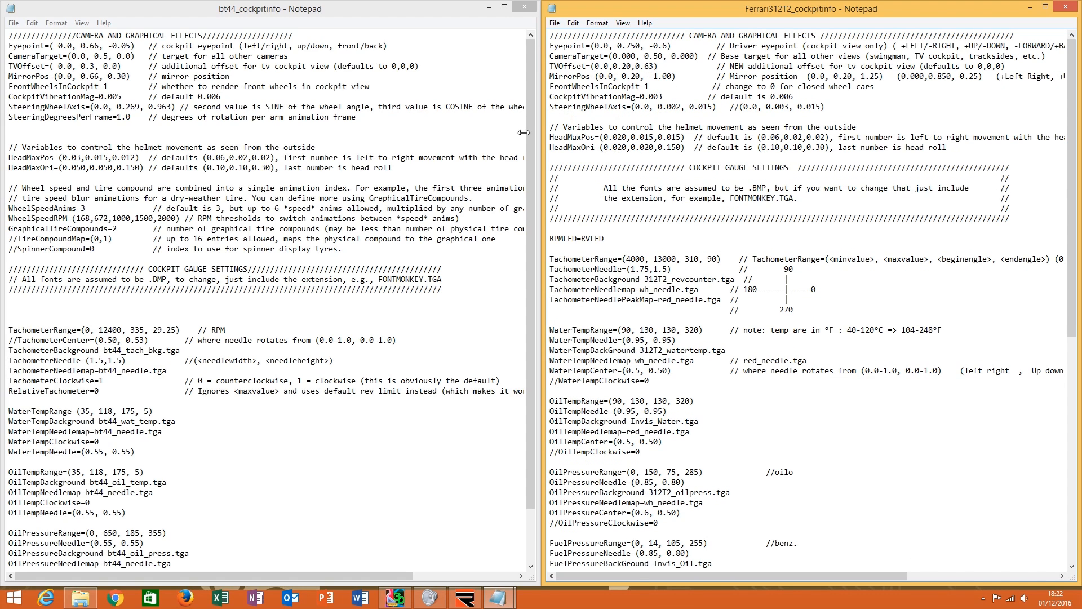
Compare the Eyepoint, CameraTarget, TVOffset and MirrorPos lines and their axis comments in the two cockpitinfo files.
{"action": "left_click", "coordinate": [10, 49]}
{"action": "left_click_drag", "start_coordinate": [9, 49], "coordinate": [6, 66]}
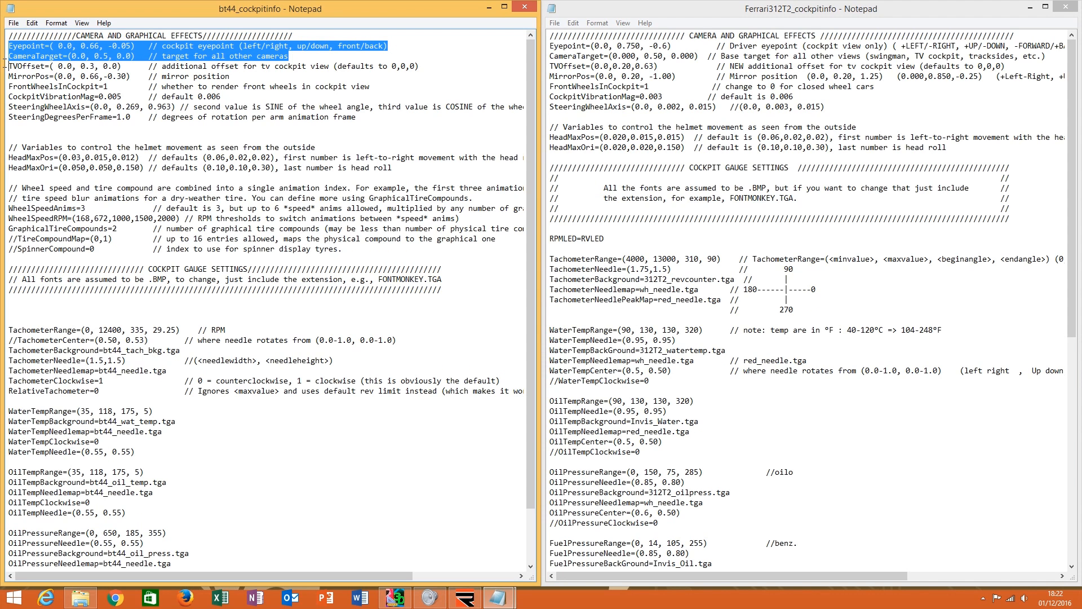
{"action": "left_click_drag", "start_coordinate": [5, 66], "coordinate": [7, 76]}
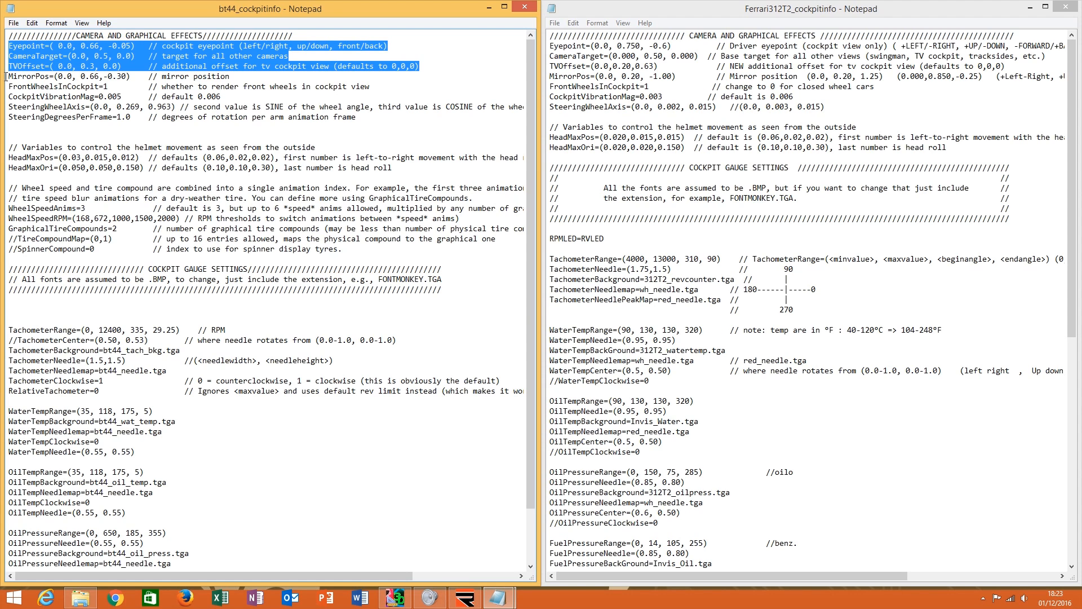
{"action": "left_click_drag", "start_coordinate": [5, 76], "coordinate": [8, 86]}
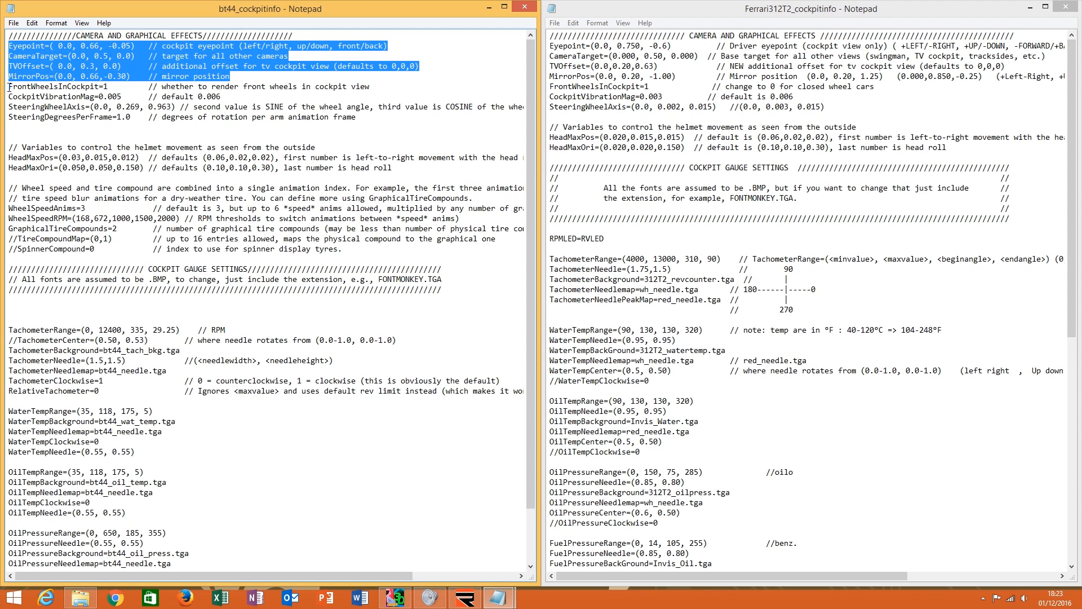
{"action": "left_click", "coordinate": [984, 66]}
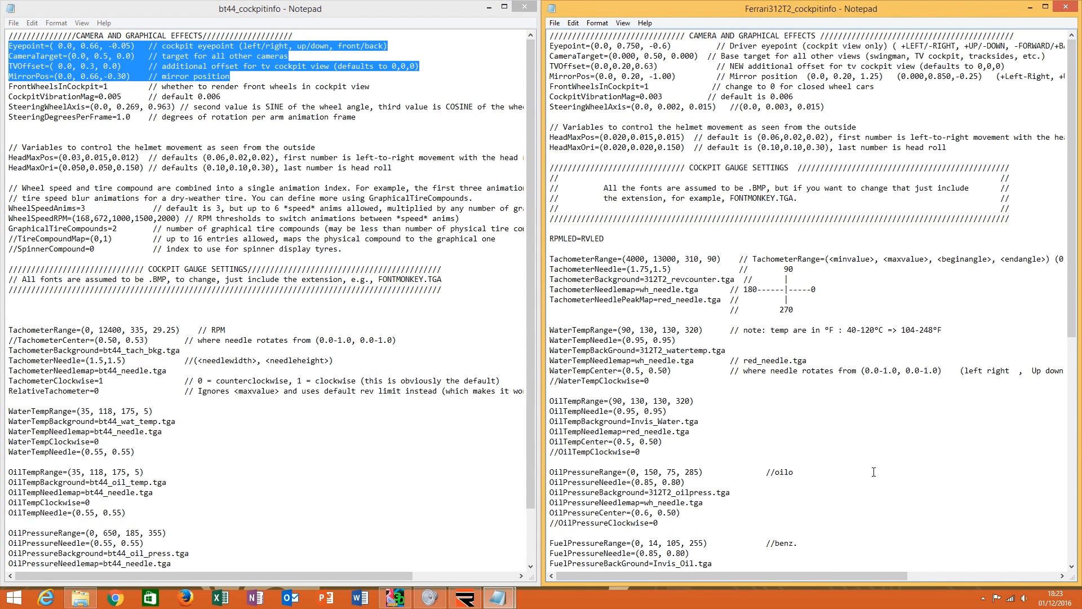
{"action": "left_click_drag", "start_coordinate": [827, 574], "coordinate": [915, 571]}
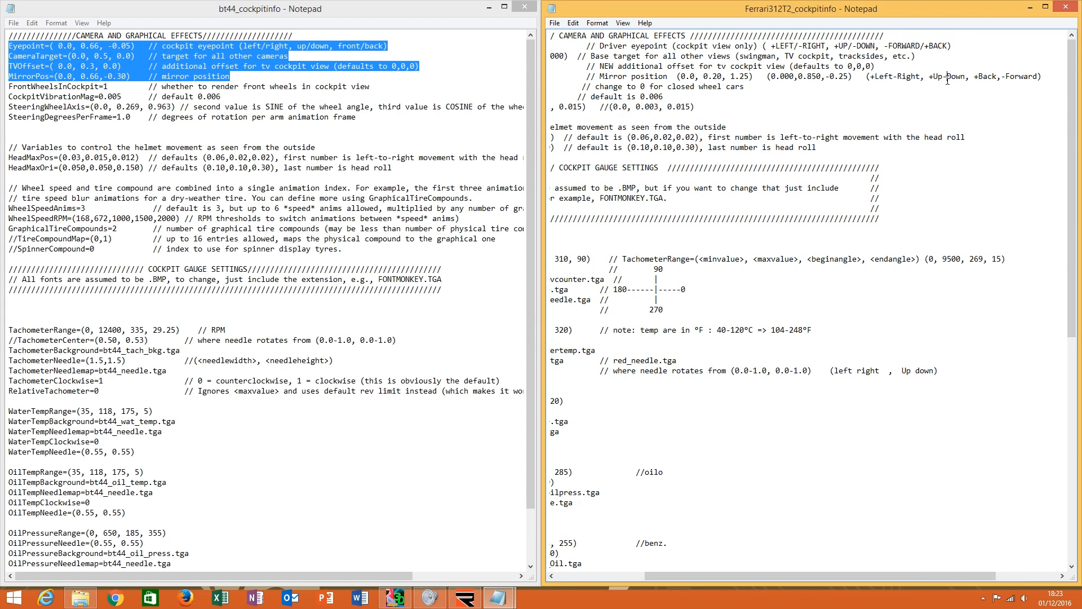
{"action": "left_click_drag", "start_coordinate": [947, 78], "coordinate": [654, 88]}
{"action": "left_click", "coordinate": [663, 96]}
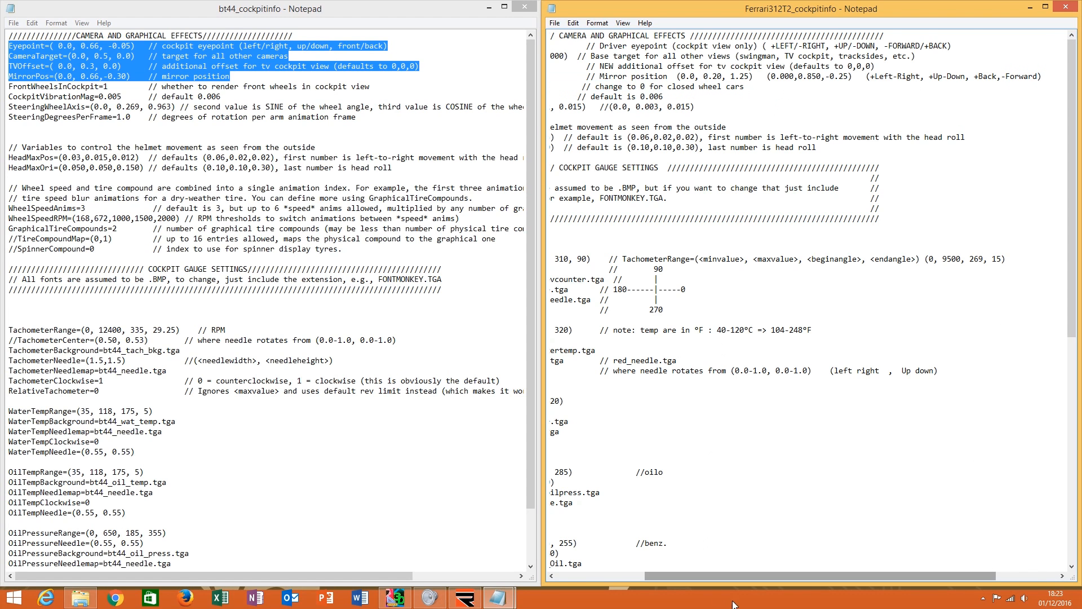
{"action": "left_click_drag", "start_coordinate": [736, 577], "coordinate": [601, 574]}
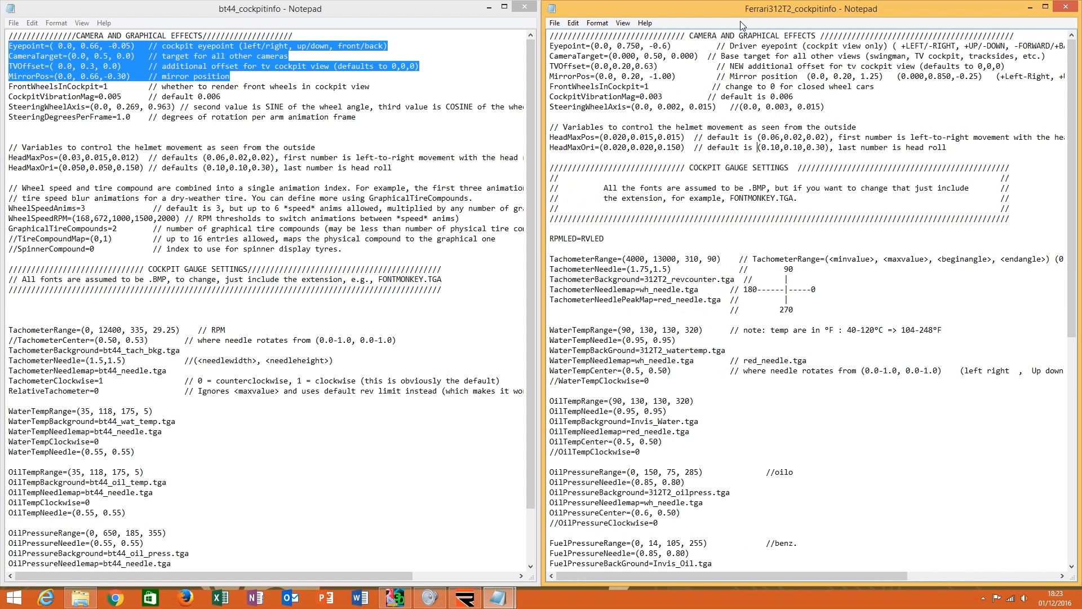
Replace the Eyepoint to CockpitVibrationMag lines in Ferrari312T2_cockpitinfo with a copy of the same lines from bt44_cockpitinfo.
{"action": "left_click", "coordinate": [79, 97]}
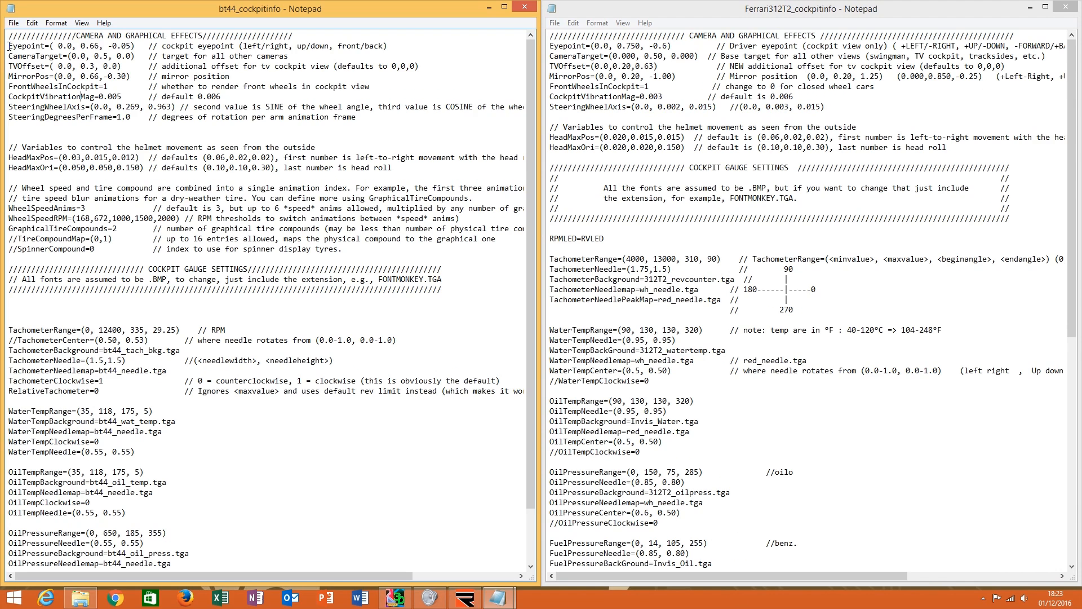
{"action": "mouse_move", "coordinate": [8, 46]}
{"action": "left_mouse_down"}
{"action": "mouse_move", "coordinate": [10, 105]}
{"action": "mouse_move", "coordinate": [8, 46]}
{"action": "left_mouse_up"}
{"action": "right_click", "coordinate": [69, 72]}
{"action": "left_click", "coordinate": [103, 112]}
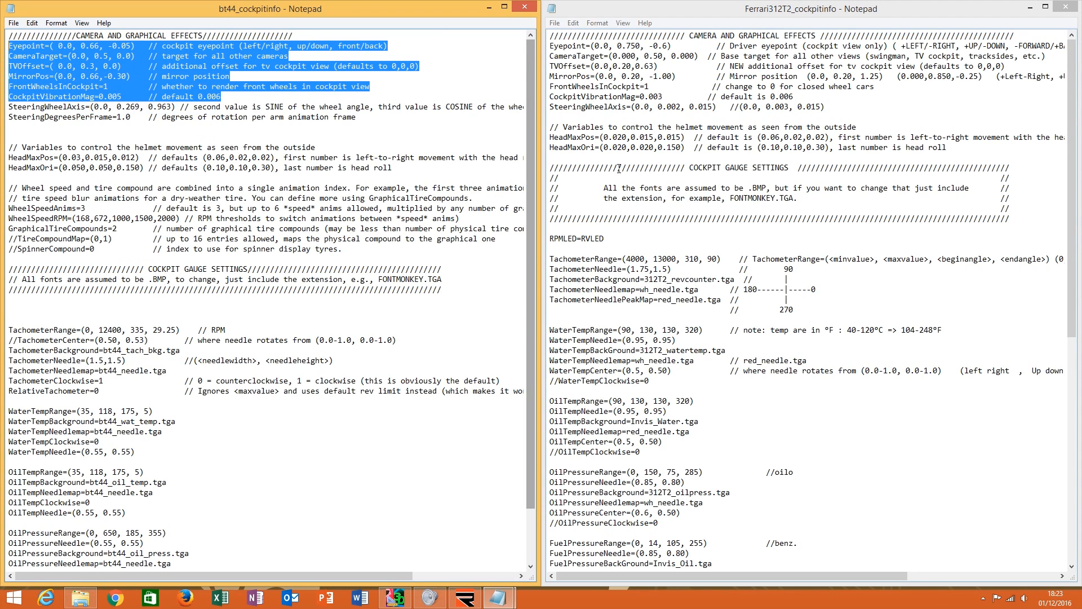
{"action": "left_click_drag", "start_coordinate": [552, 108], "coordinate": [547, 50]}
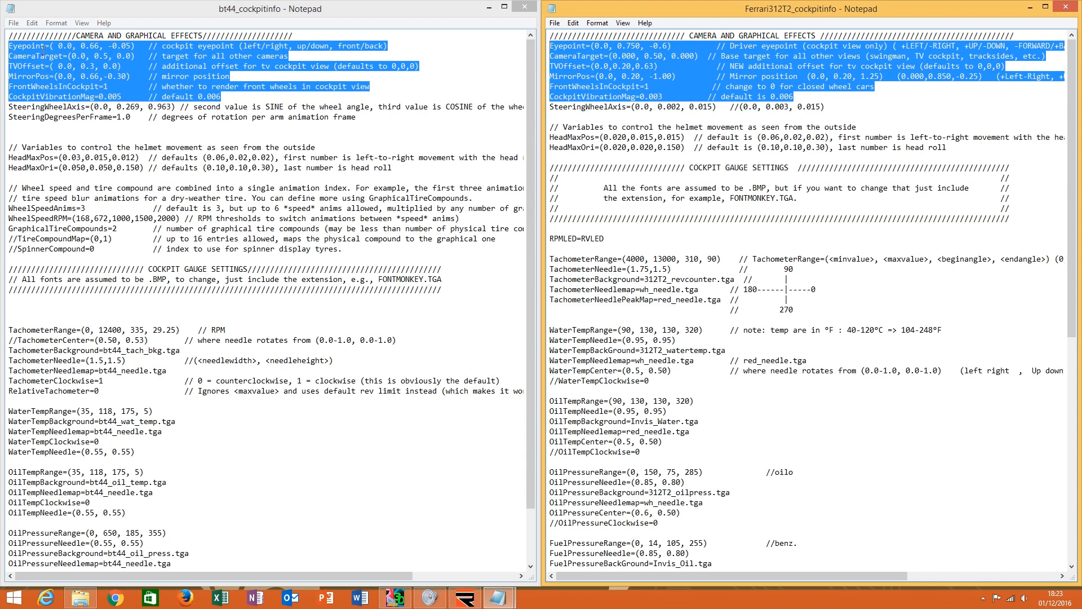
{"action": "right_click", "coordinate": [617, 66]}
{"action": "left_click", "coordinate": [699, 113]}
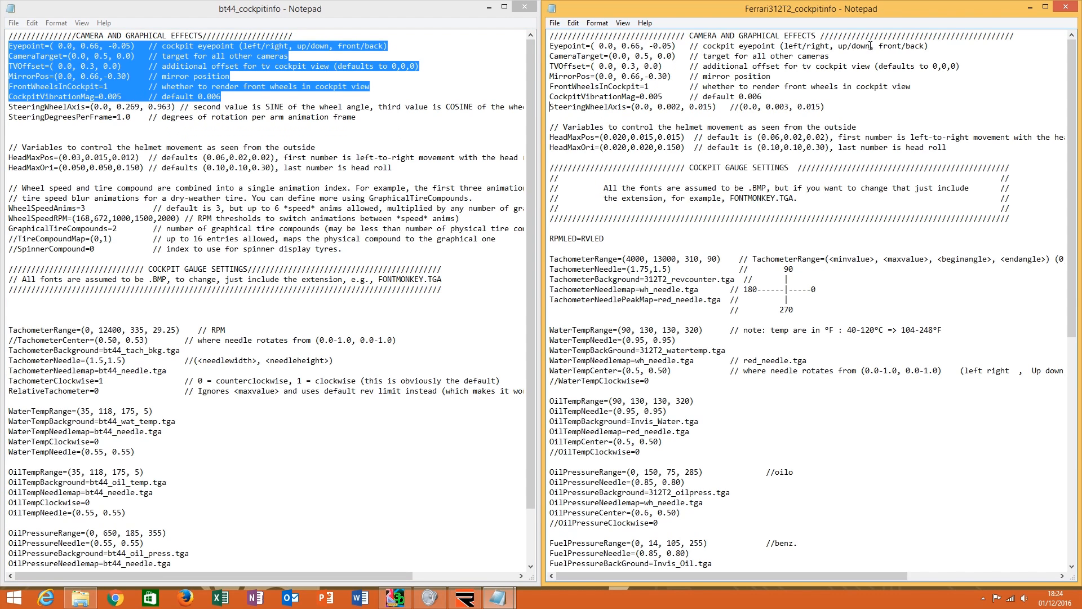
{"action": "left_click_drag", "start_coordinate": [630, 46], "coordinate": [601, 48]}
{"action": "left_click", "coordinate": [629, 62]}
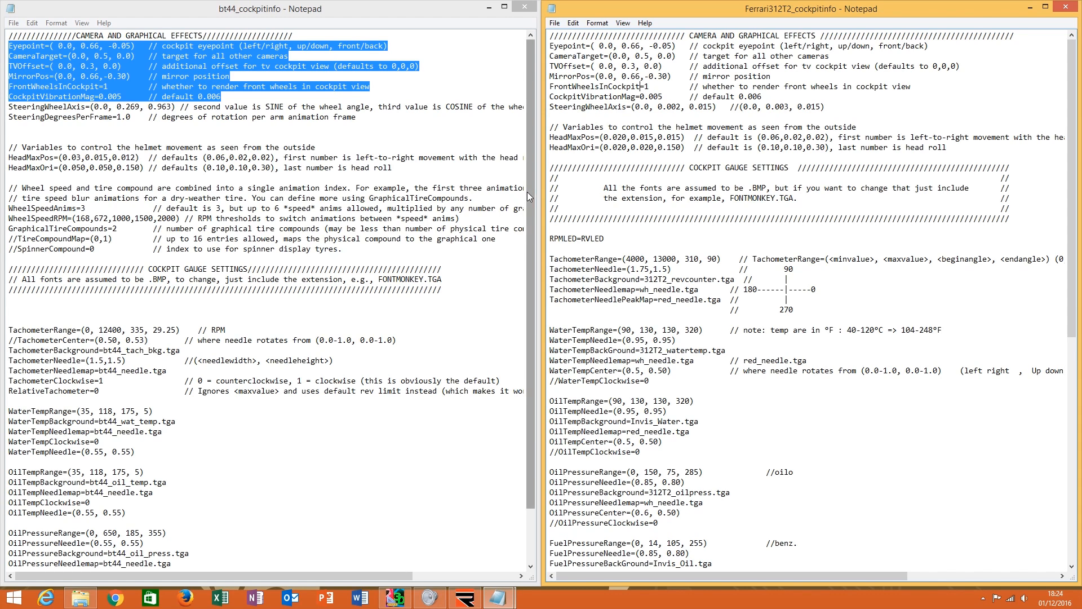
Examine the SteeringDegreesPerFrame line in bt44_cockpitinfo and check it against the steering settings in Ferrari312T2_cockpitinfo.
{"action": "left_click_drag", "start_coordinate": [11, 123], "coordinate": [9, 125]}
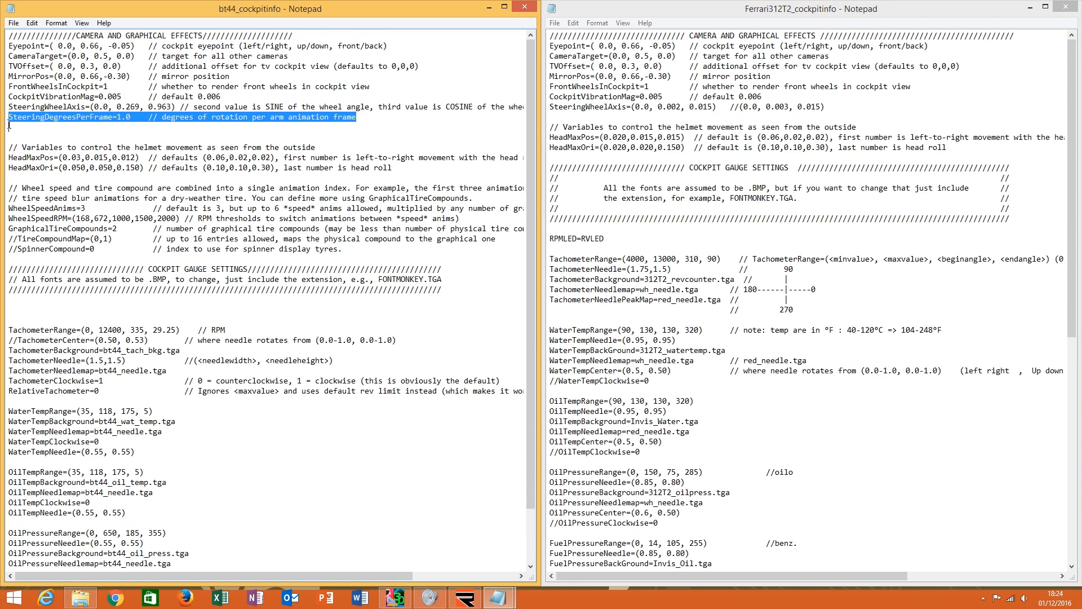
{"action": "left_click", "coordinate": [76, 158]}
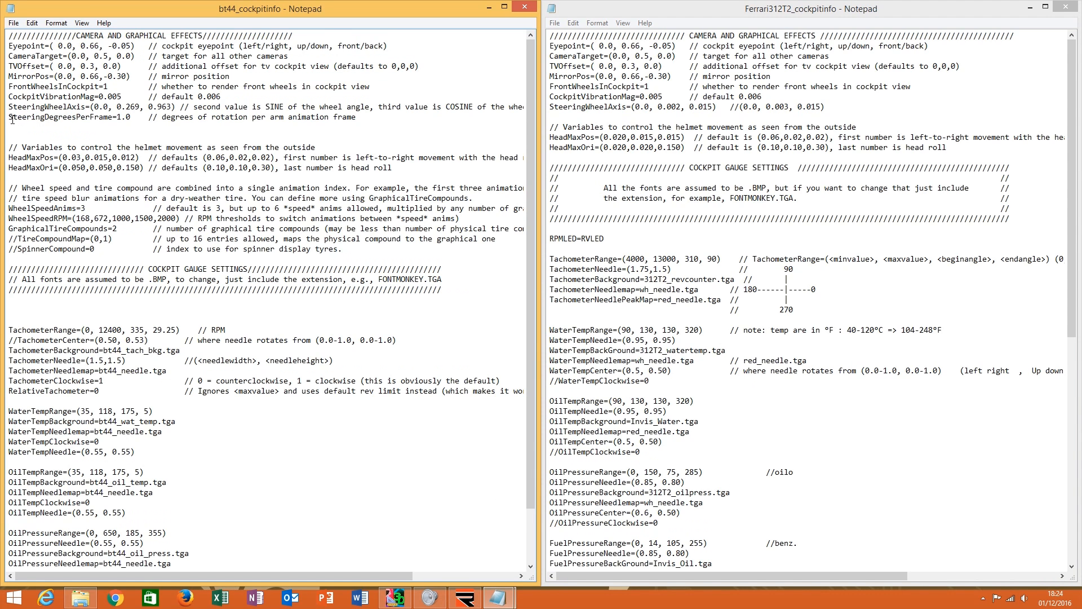
{"action": "left_click_drag", "start_coordinate": [26, 117], "coordinate": [127, 117]}
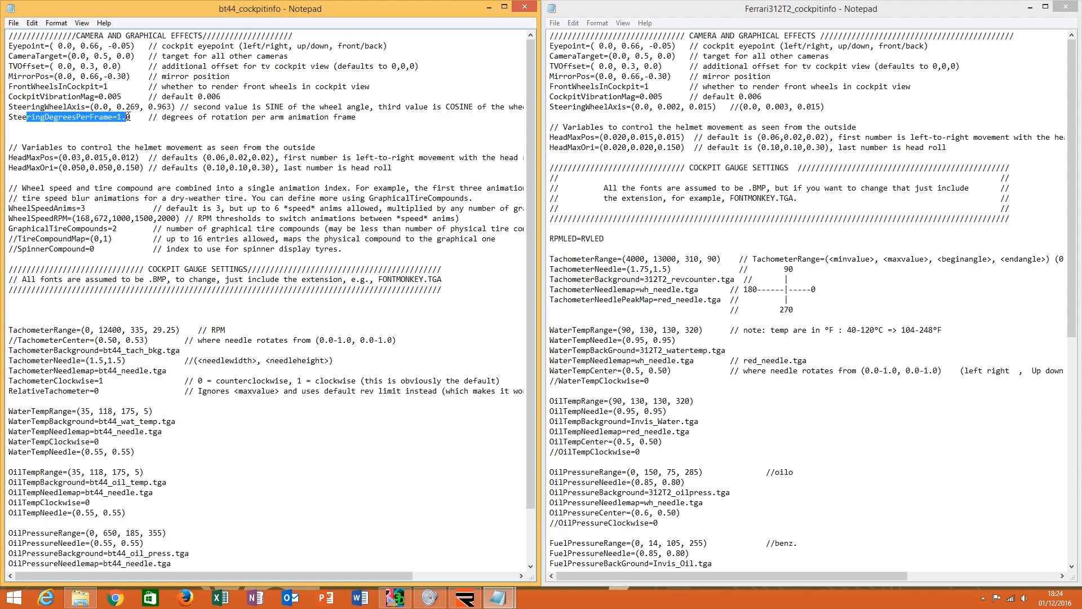
{"action": "mouse_move", "coordinate": [127, 117]}
{"action": "left_mouse_down"}
{"action": "mouse_move", "coordinate": [114, 120]}
{"action": "mouse_move", "coordinate": [132, 118]}
{"action": "left_mouse_up"}
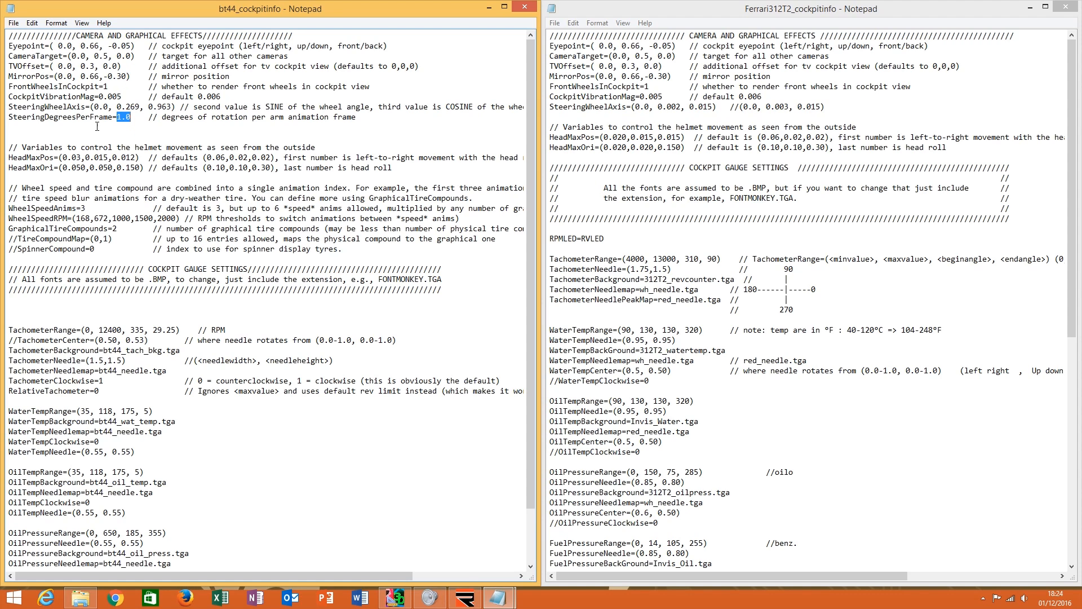
{"action": "mouse_move", "coordinate": [107, 117]}
{"action": "left_mouse_down"}
{"action": "mouse_move", "coordinate": [125, 117]}
{"action": "mouse_move", "coordinate": [112, 111]}
{"action": "left_mouse_up"}
{"action": "left_click", "coordinate": [143, 148]}
{"action": "left_click", "coordinate": [567, 116]}
{"action": "left_click", "coordinate": [116, 148]}
Copy the wheel speed and tire compound block, through SpinnerCompound, from bt44_cockpitinfo to below HeadMaxOri in Ferrari312T2_cockpitinfo.
{"action": "left_click_drag", "start_coordinate": [21, 258], "coordinate": [4, 186]}
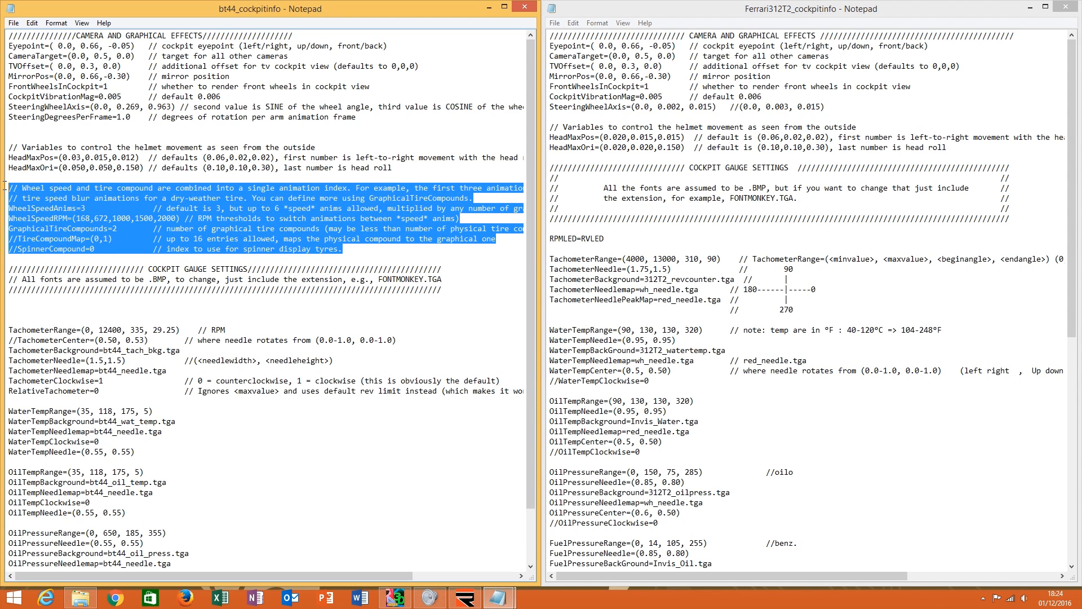
{"action": "right_click", "coordinate": [39, 190]}
{"action": "left_click", "coordinate": [62, 227]}
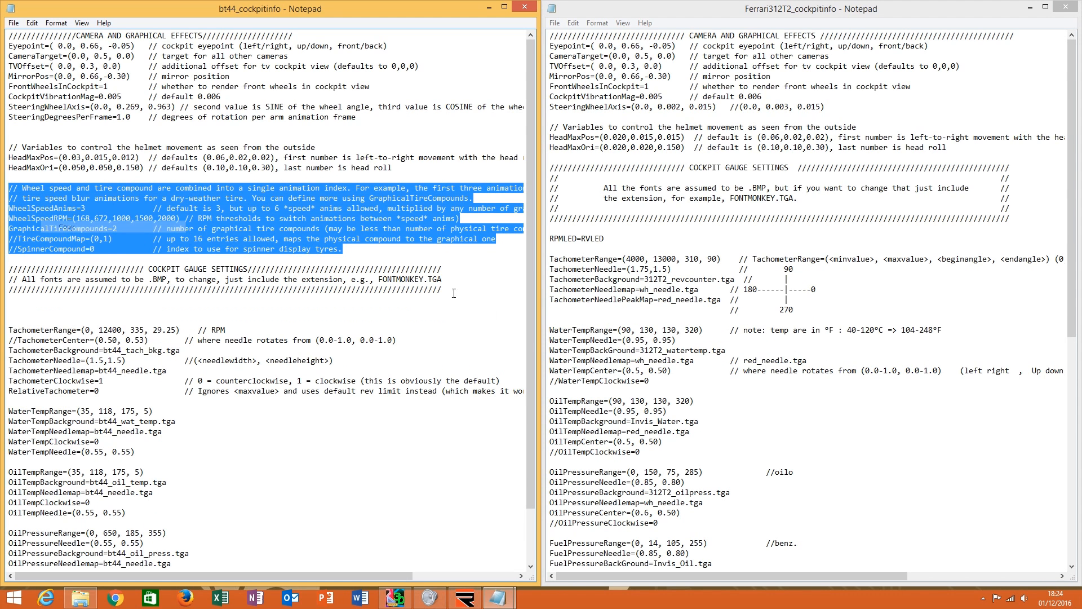
{"action": "left_click", "coordinate": [592, 156]}
{"action": "right_click", "coordinate": [561, 152]}
{"action": "left_click", "coordinate": [590, 202]}
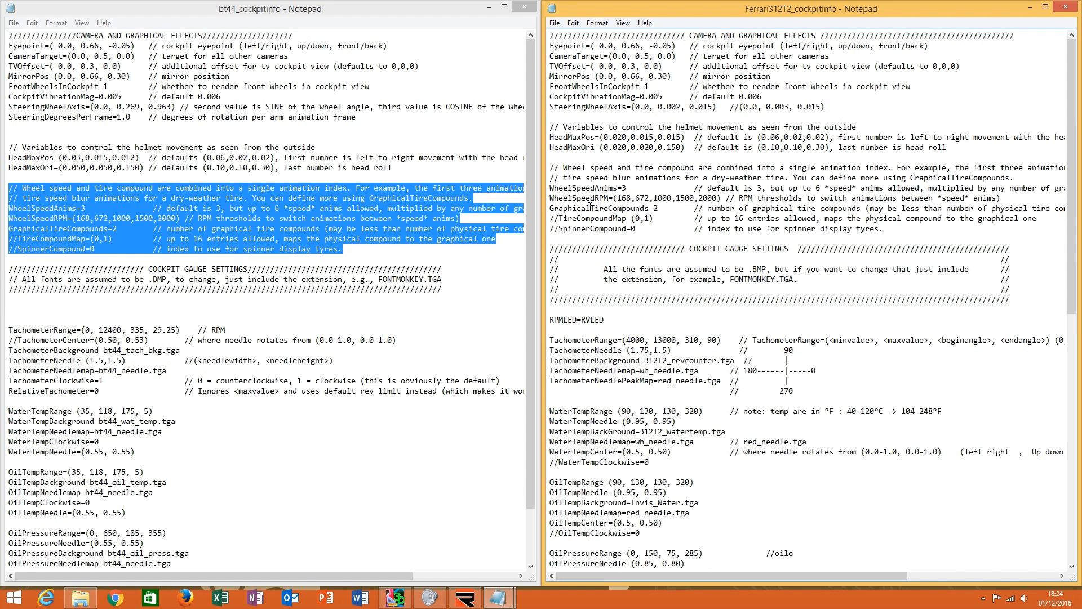
{"action": "scroll", "coordinate": [584, 213], "scroll_direction": "down", "scroll_amount": 1}
{"action": "left_click", "coordinate": [459, 218]}
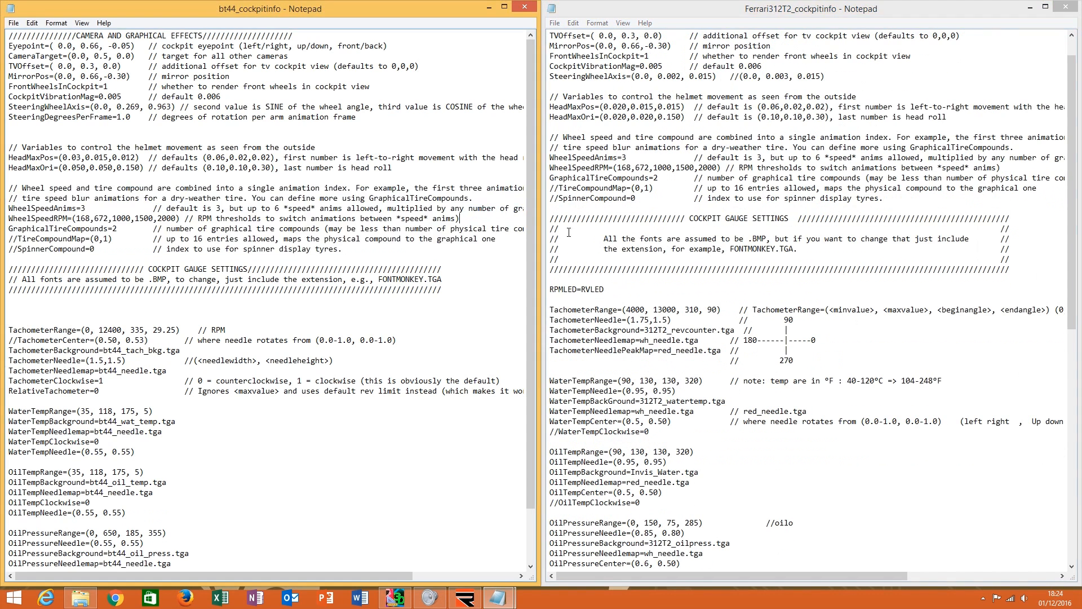
Examine the WheelSpeedAnims line and its comment in Ferrari312T2_cockpitinfo.
{"action": "scroll", "coordinate": [676, 242], "scroll_direction": "up", "scroll_amount": 1}
{"action": "left_click", "coordinate": [357, 180]}
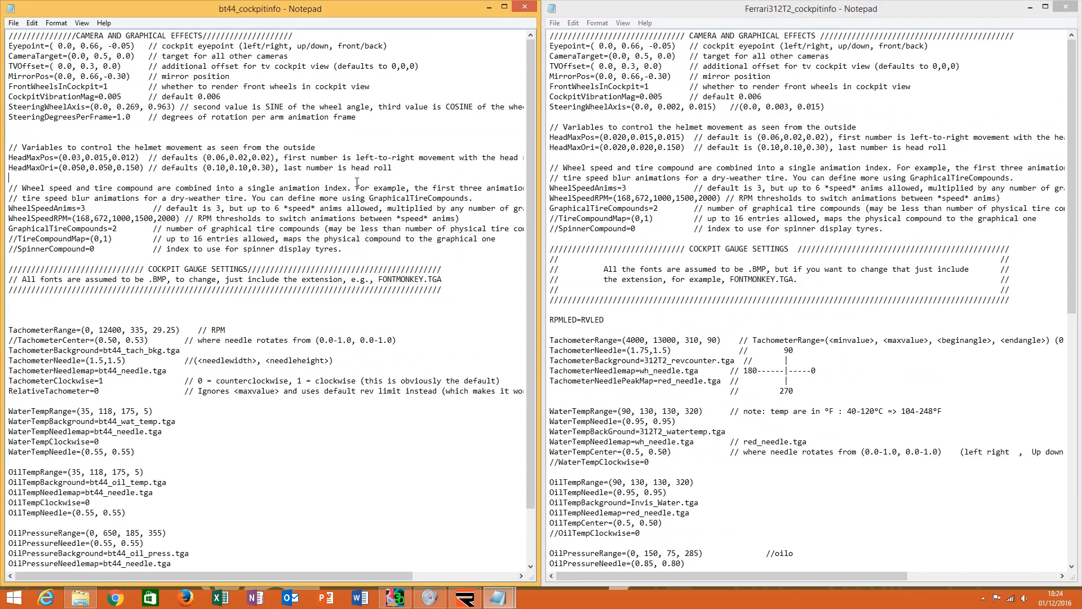
{"action": "left_click", "coordinate": [667, 189]}
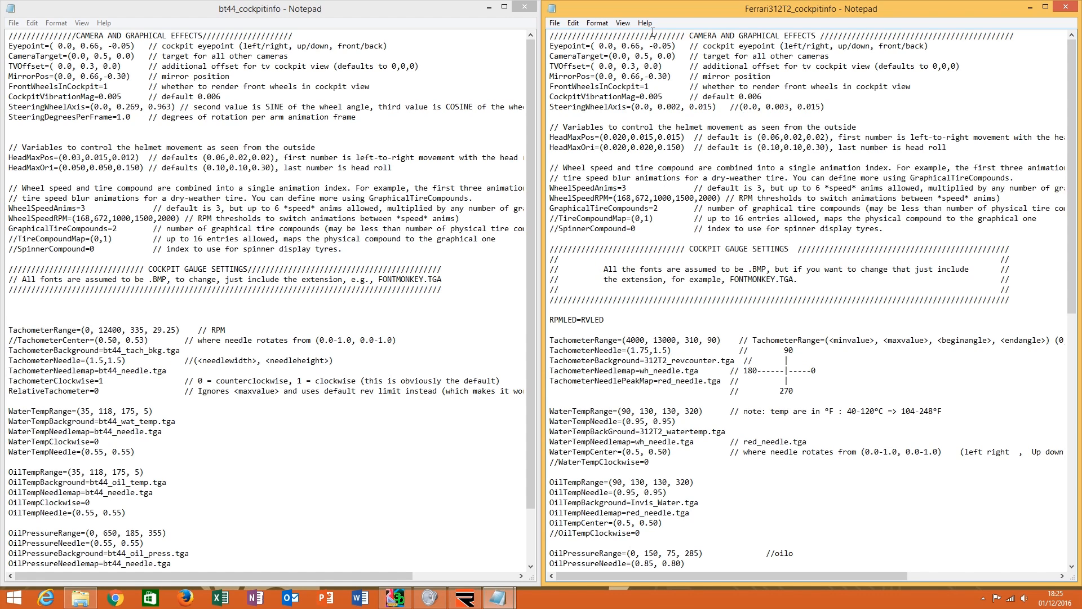
{"action": "mouse_move", "coordinate": [611, 188]}
{"action": "left_mouse_down"}
{"action": "mouse_move", "coordinate": [620, 197]}
{"action": "mouse_move", "coordinate": [625, 187]}
{"action": "left_mouse_up"}
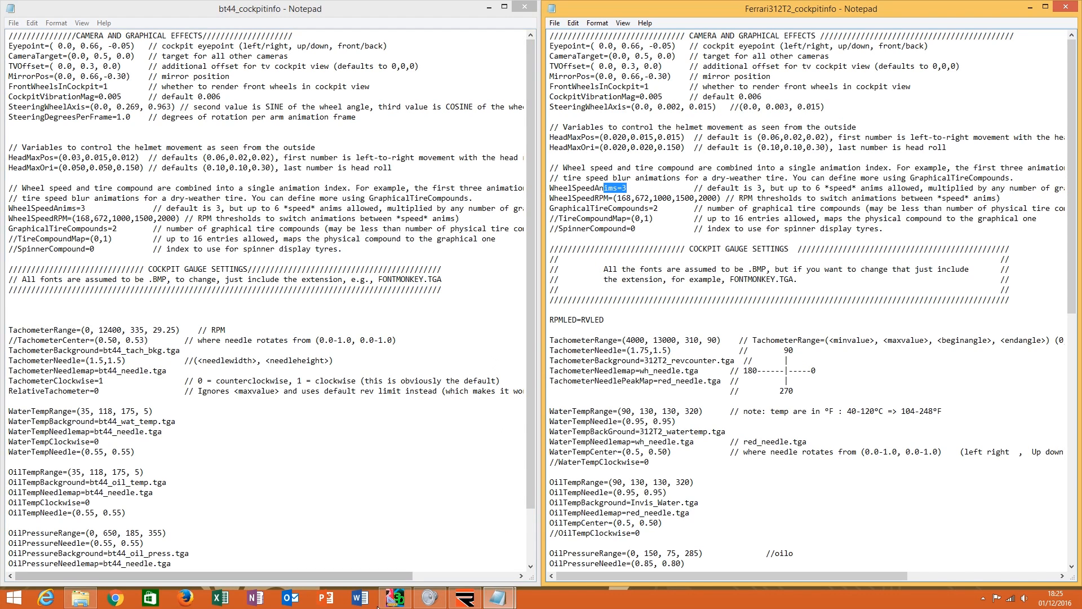
Switch to 3DSimED3 and import the bt44_tire_lf_max model as objects from the rF2 Maps (312T2) folder.
{"action": "left_click", "coordinate": [394, 598]}
{"action": "left_click", "coordinate": [561, 25]}
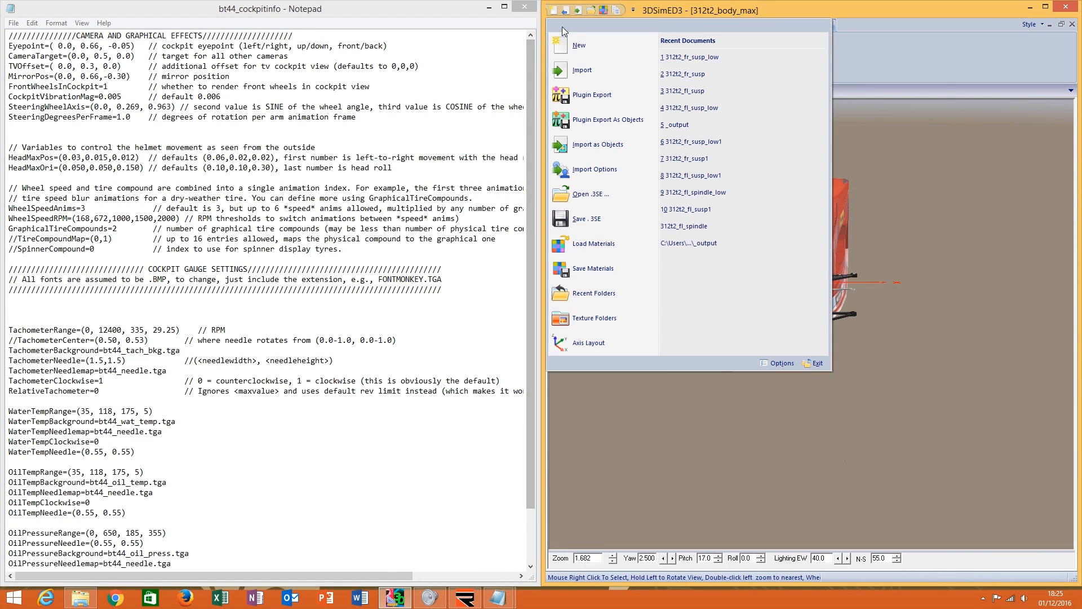
{"action": "left_click", "coordinate": [614, 151]}
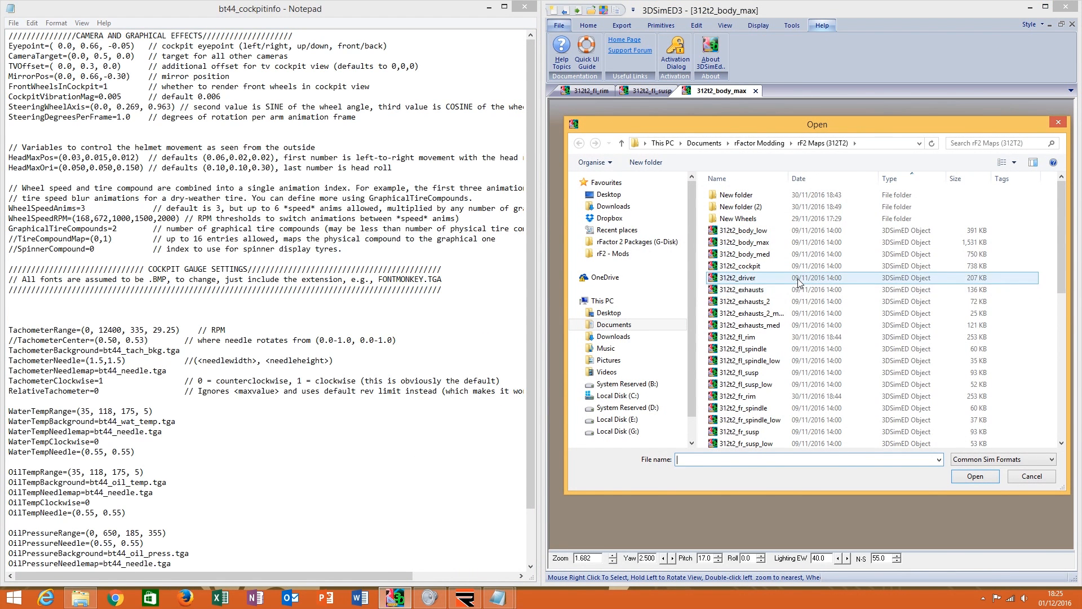
{"action": "left_click", "coordinate": [750, 384]}
{"action": "scroll", "coordinate": [785, 393], "scroll_direction": "down", "scroll_amount": 1}
{"action": "scroll", "coordinate": [785, 393], "scroll_direction": "down", "scroll_amount": 5}
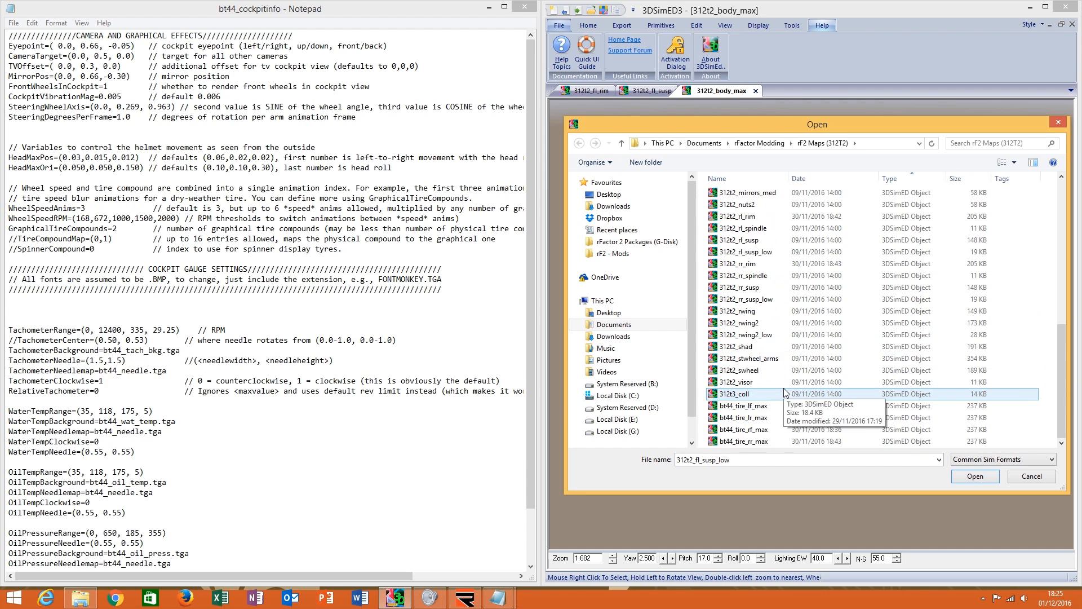
{"action": "double_click", "coordinate": [783, 402]}
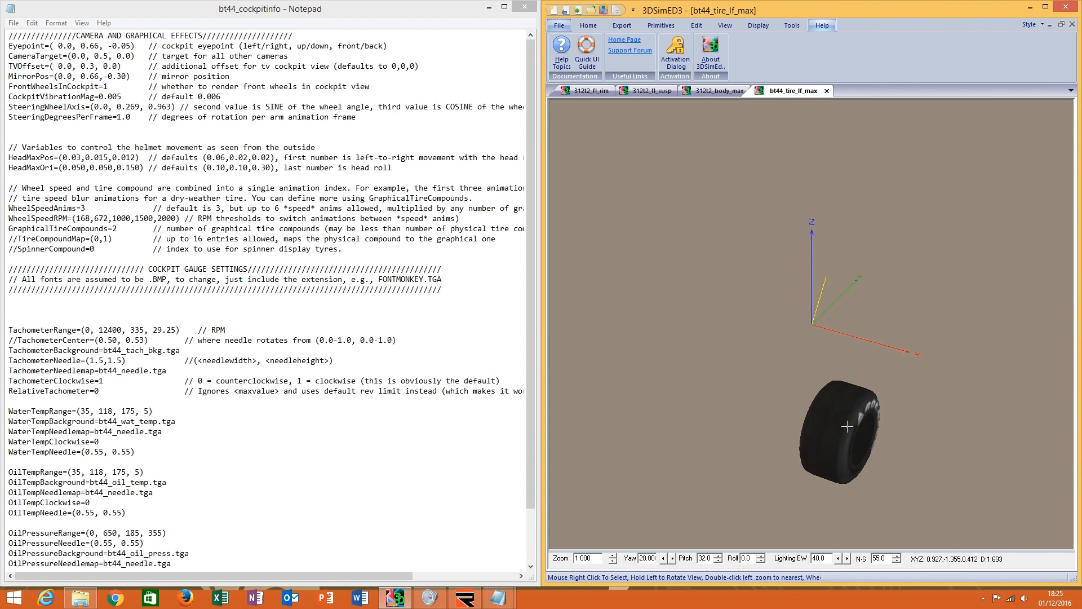
Zoom in on the imported tire's sidewall and open its BT44_TWALL material properties.
{"action": "left_click_drag", "start_coordinate": [848, 428], "coordinate": [778, 387]}
{"action": "double_click", "coordinate": [636, 282]}
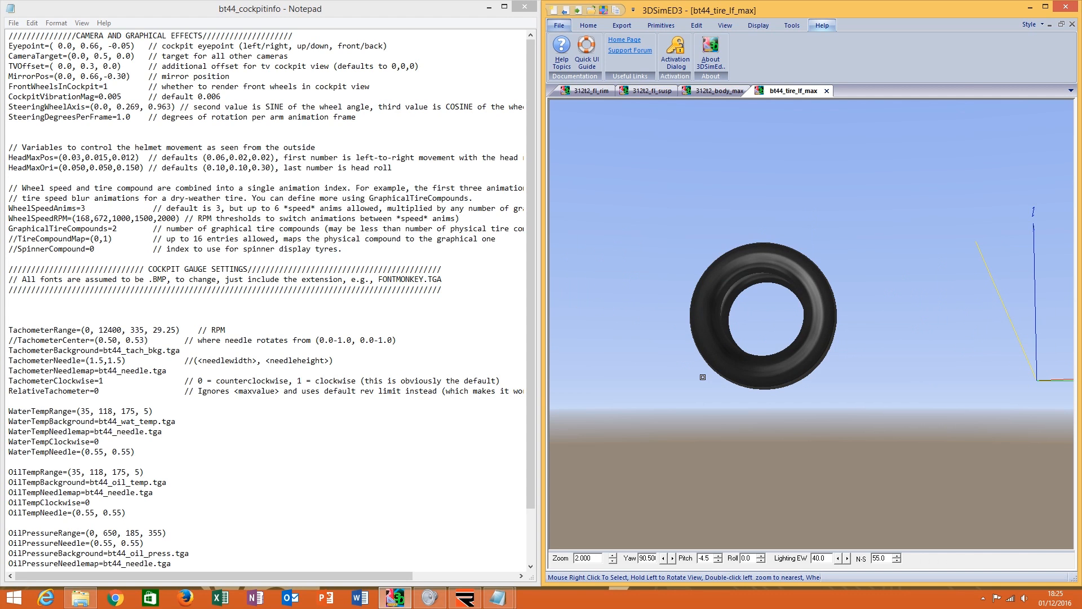
{"action": "left_click_drag", "start_coordinate": [820, 295], "coordinate": [798, 366]}
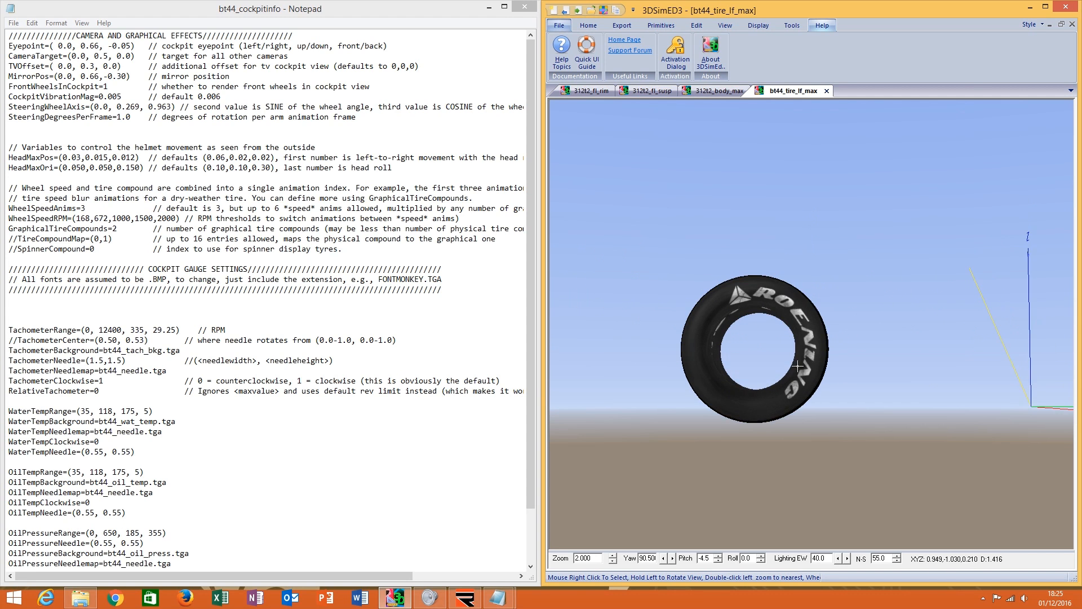
{"action": "double_click", "coordinate": [797, 366]}
{"action": "right_click", "coordinate": [765, 302]}
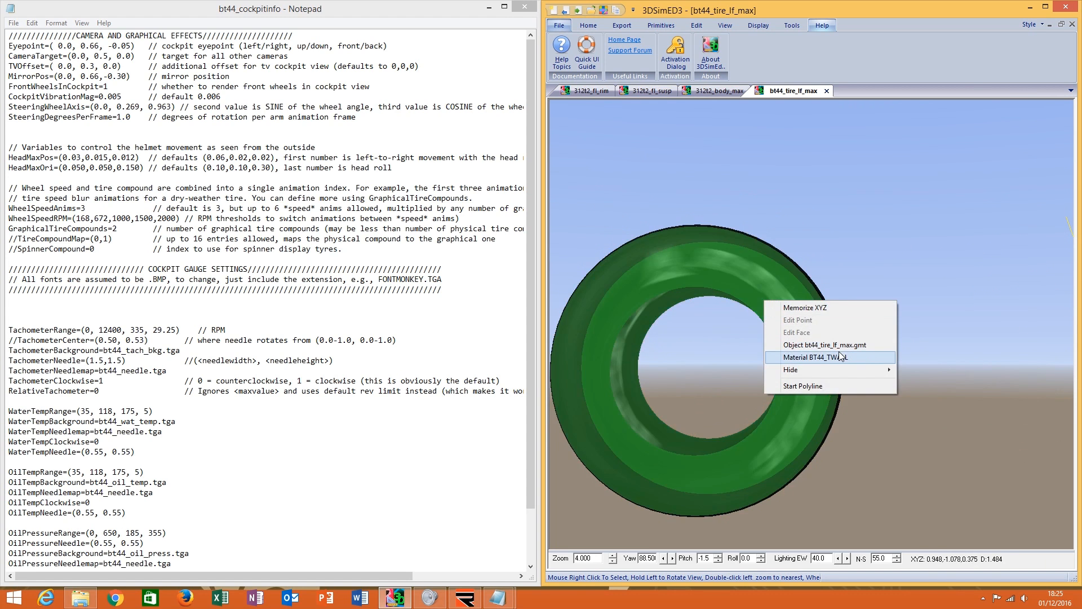
{"action": "left_click", "coordinate": [840, 357]}
Examine the Transient animation frames of the BT44_TWALL material and compare them with the animated tire tread.
{"action": "scroll", "coordinate": [1040, 466], "scroll_direction": "down", "scroll_amount": 5}
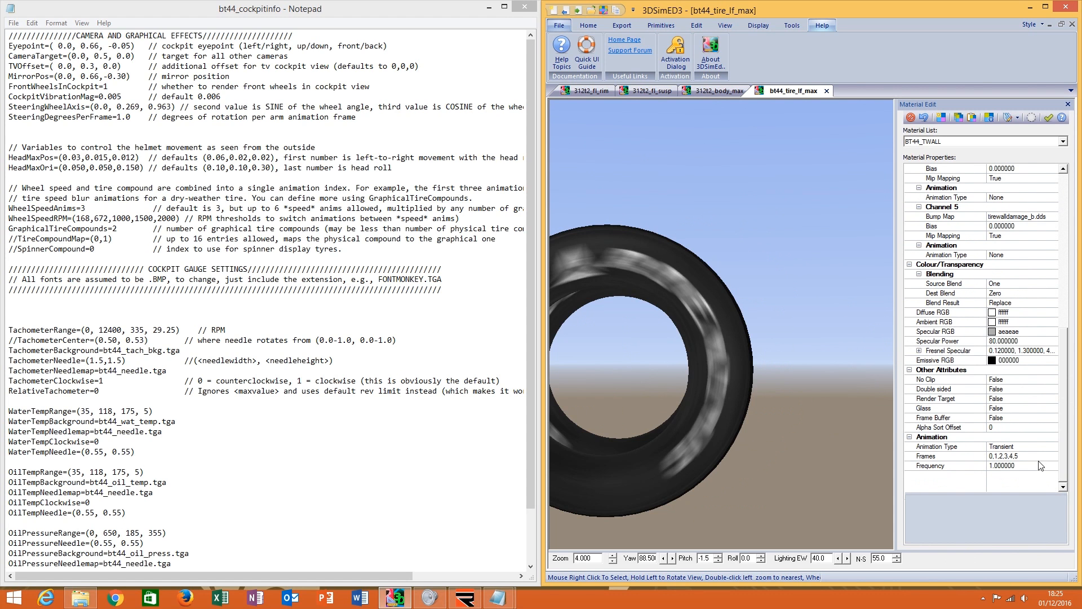
{"action": "left_click_drag", "start_coordinate": [1018, 457], "coordinate": [1005, 457]}
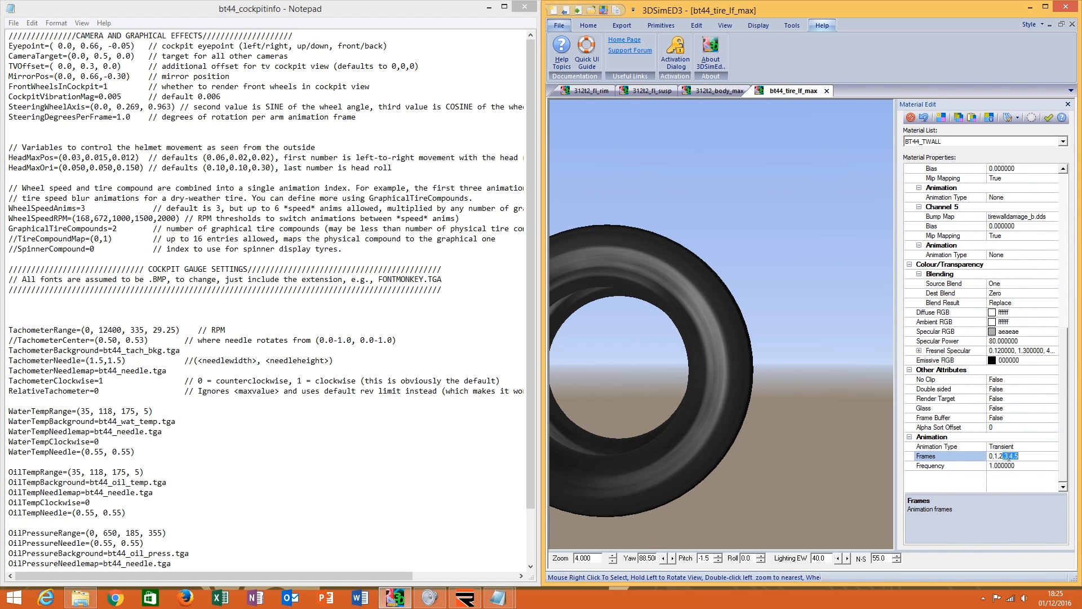
{"action": "left_click_drag", "start_coordinate": [675, 303], "coordinate": [615, 359]}
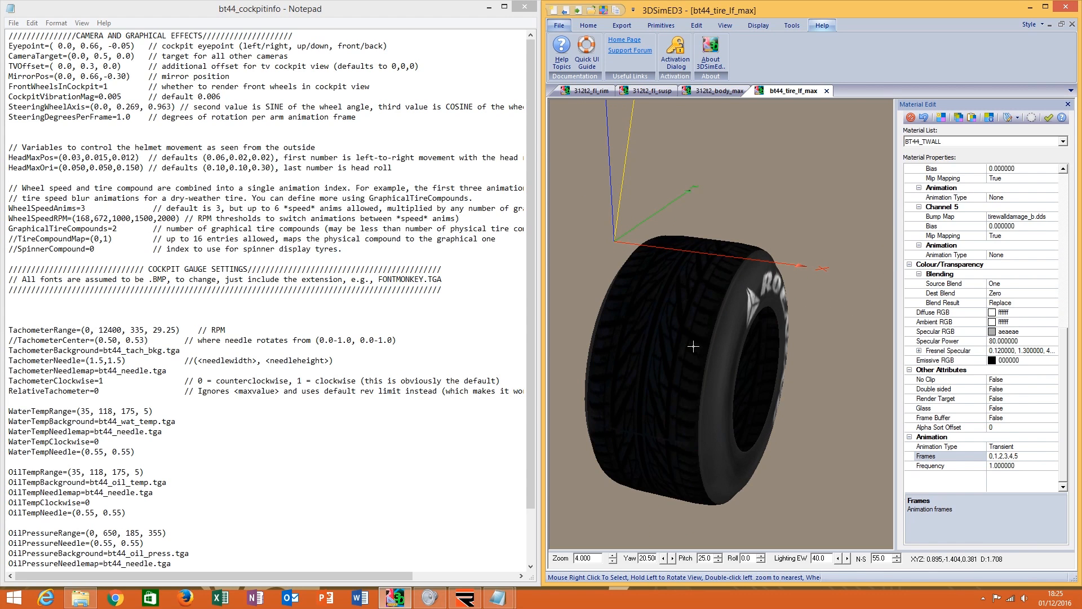
{"action": "left_click_drag", "start_coordinate": [1019, 456], "coordinate": [990, 457]}
{"action": "left_click", "coordinate": [1003, 456]}
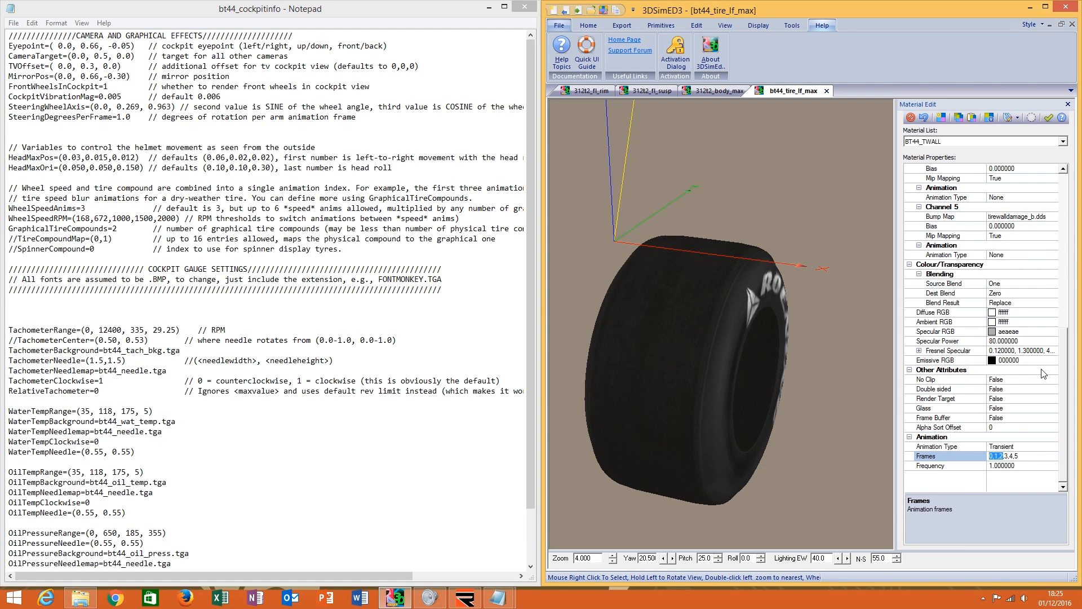
Browse the numbered bt44_ttread and bt44_twall files for the material's primary texture map, then leave the texture unchanged.
{"action": "left_click_drag", "start_coordinate": [1061, 364], "coordinate": [1063, 194]}
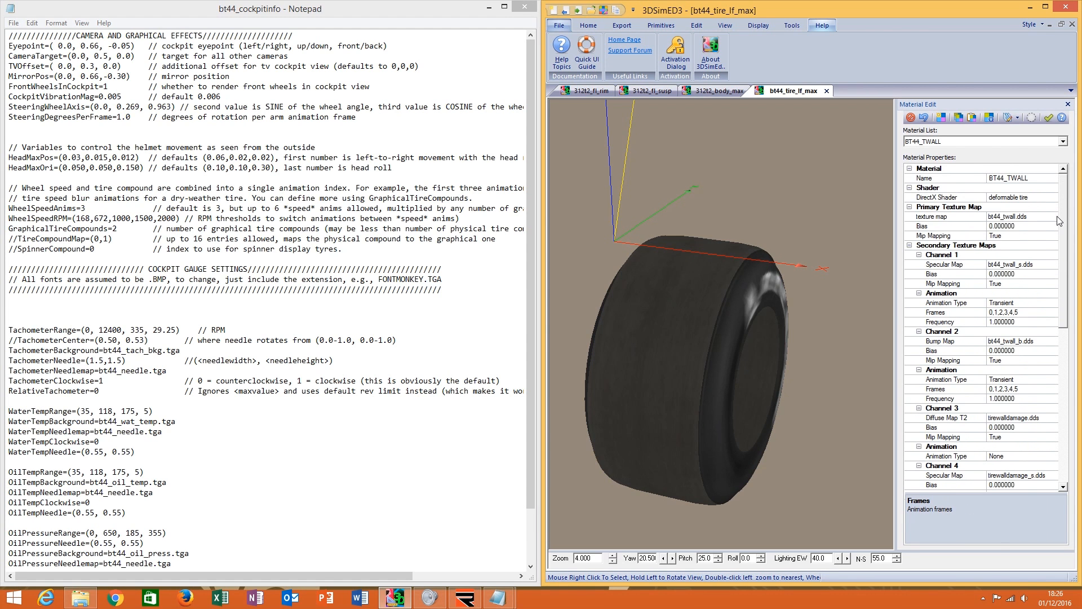
{"action": "left_click", "coordinate": [1056, 216]}
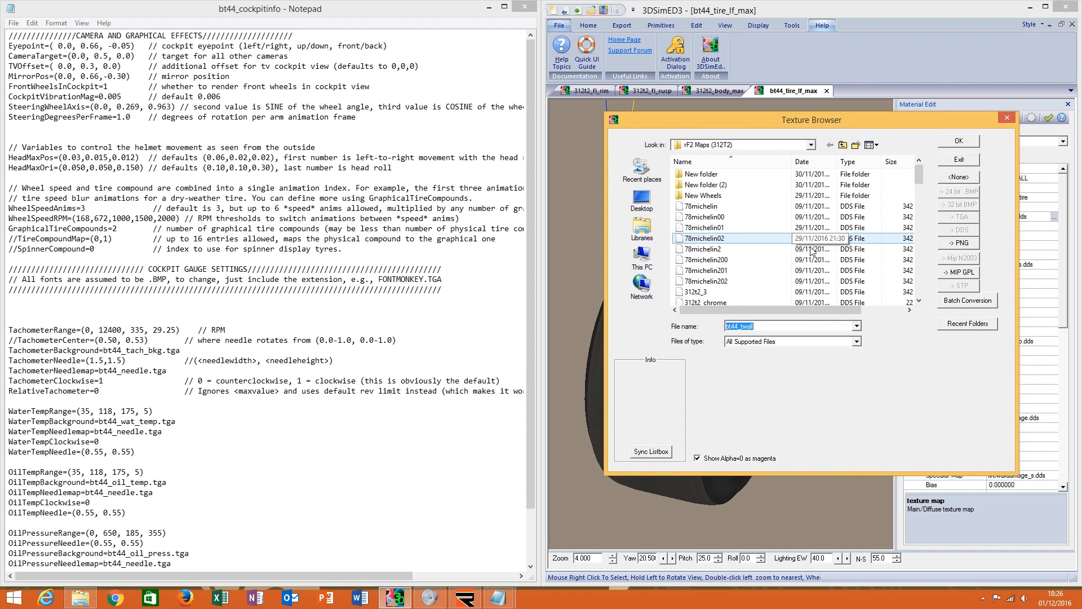
{"action": "left_click_drag", "start_coordinate": [919, 182], "coordinate": [919, 265]}
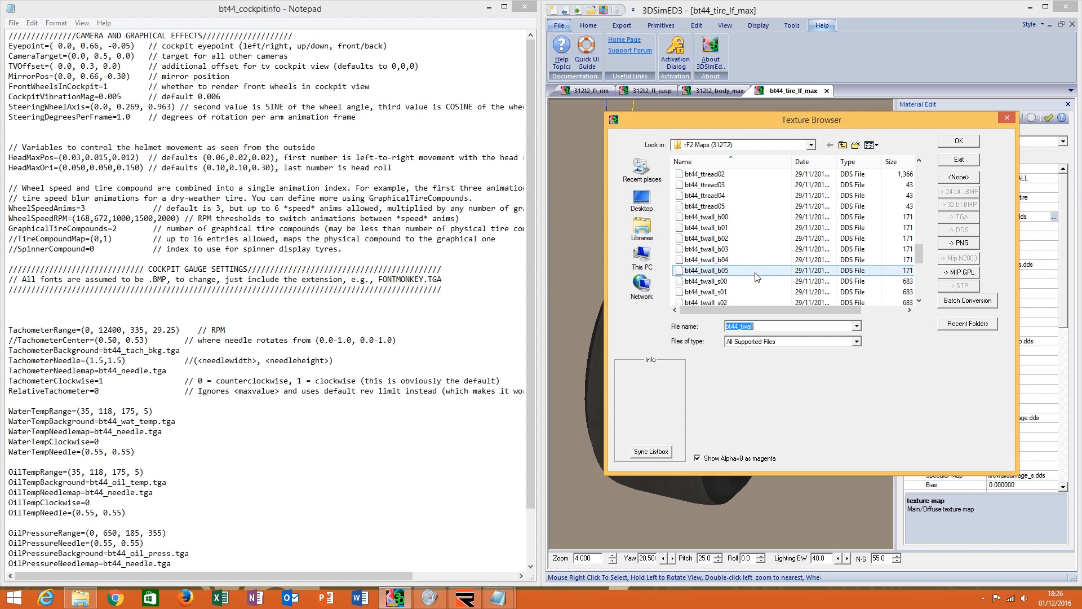
{"action": "left_click", "coordinate": [1009, 117]}
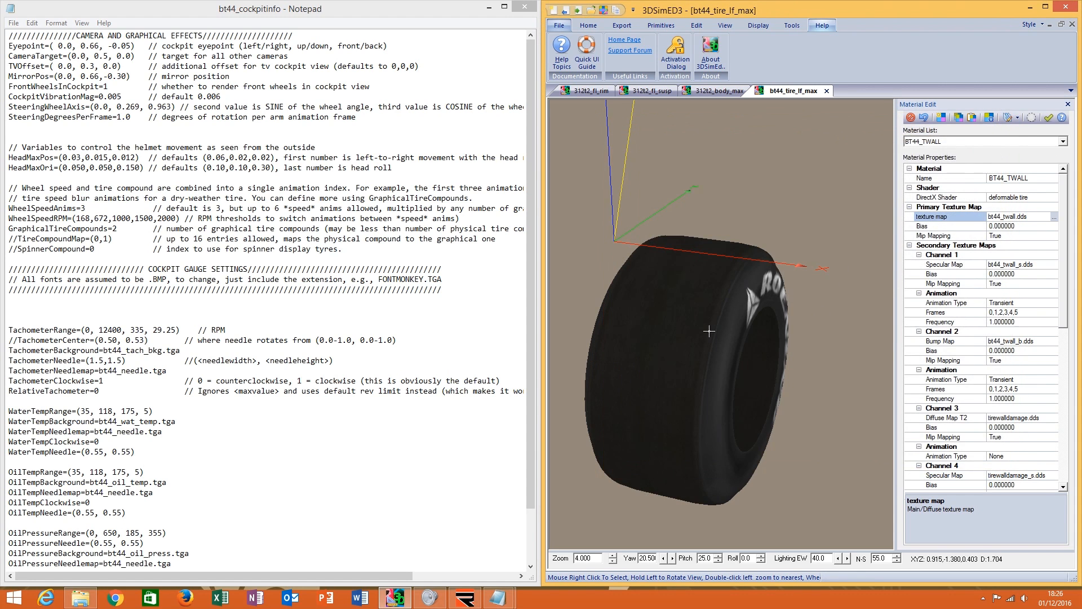
Check the WheelSpeedAnims and GraphicalTireCompounds values in Ferrari312T2_cockpitinfo against the animated tire in 3DSimED3.
{"action": "mouse_move", "coordinate": [499, 597]}
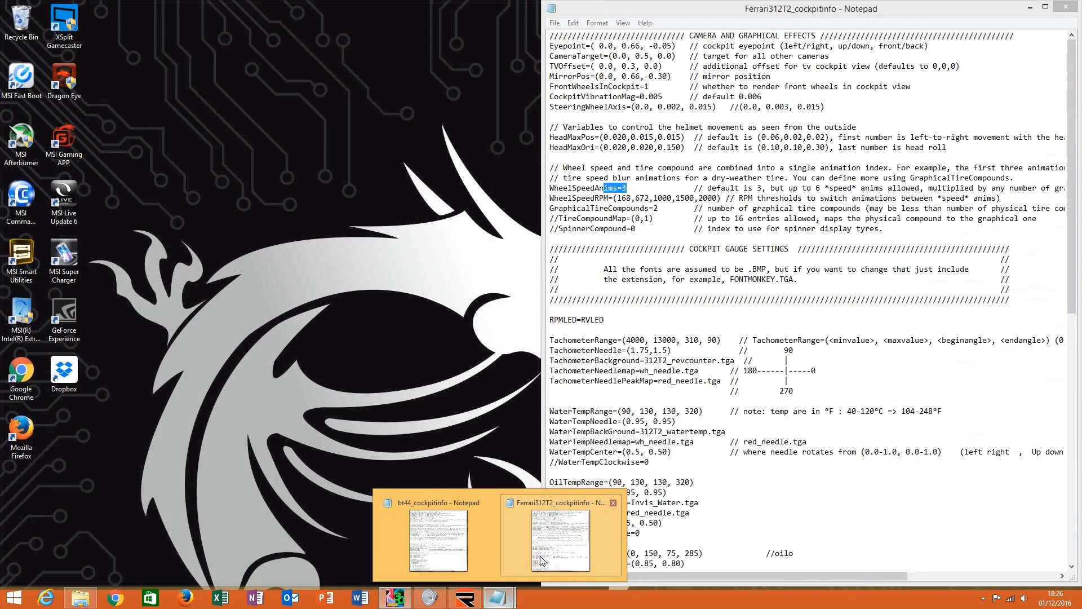
{"action": "left_click", "coordinate": [652, 511]}
{"action": "left_click_drag", "start_coordinate": [595, 199], "coordinate": [627, 189]}
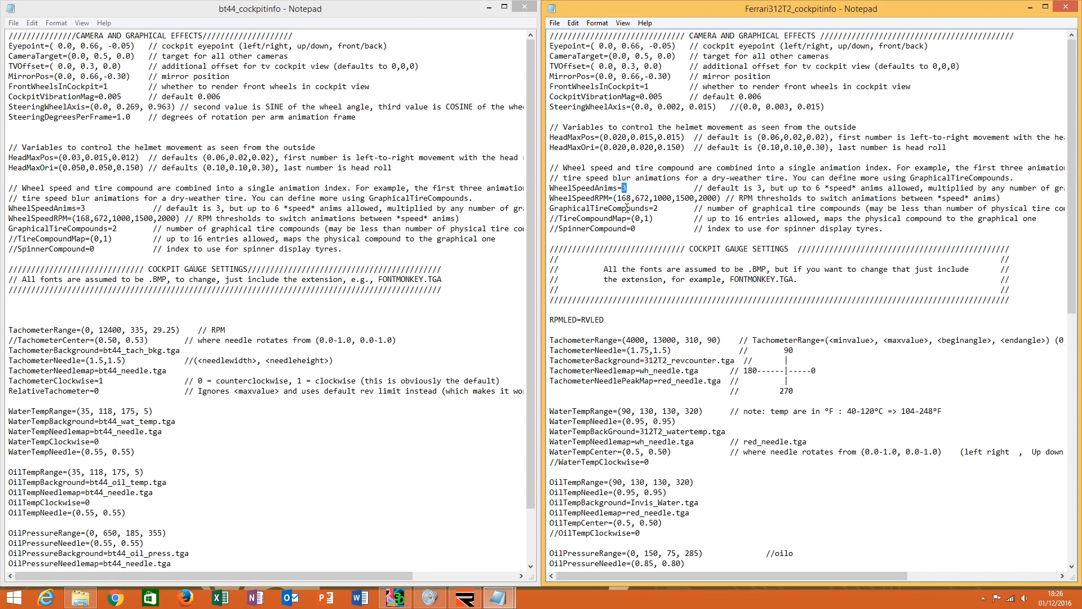
{"action": "left_click_drag", "start_coordinate": [627, 208], "coordinate": [659, 209]}
{"action": "mouse_move", "coordinate": [509, 594]}
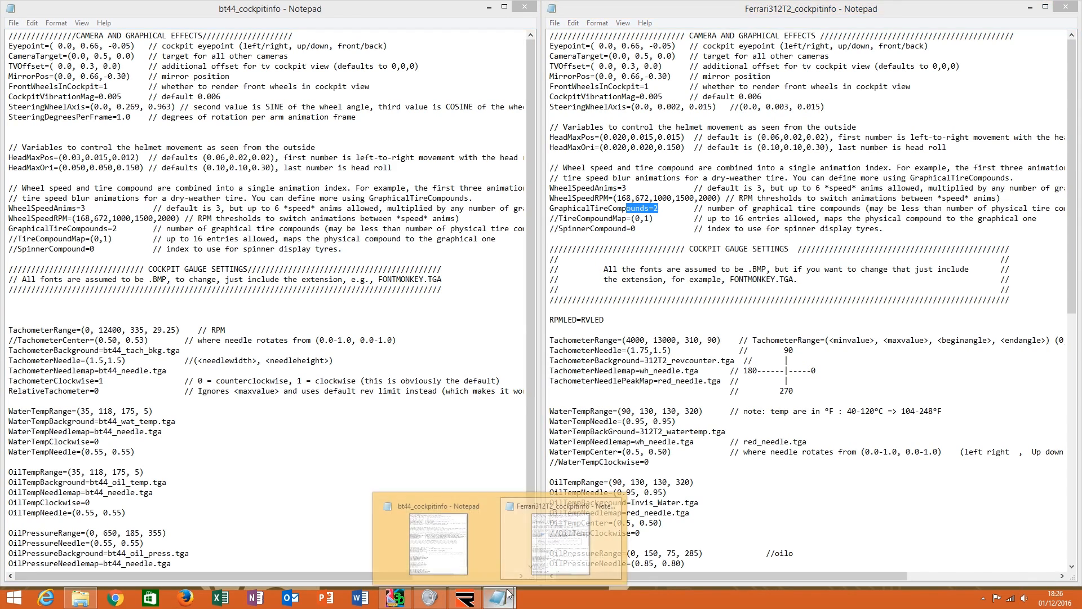
{"action": "left_click", "coordinate": [395, 596]}
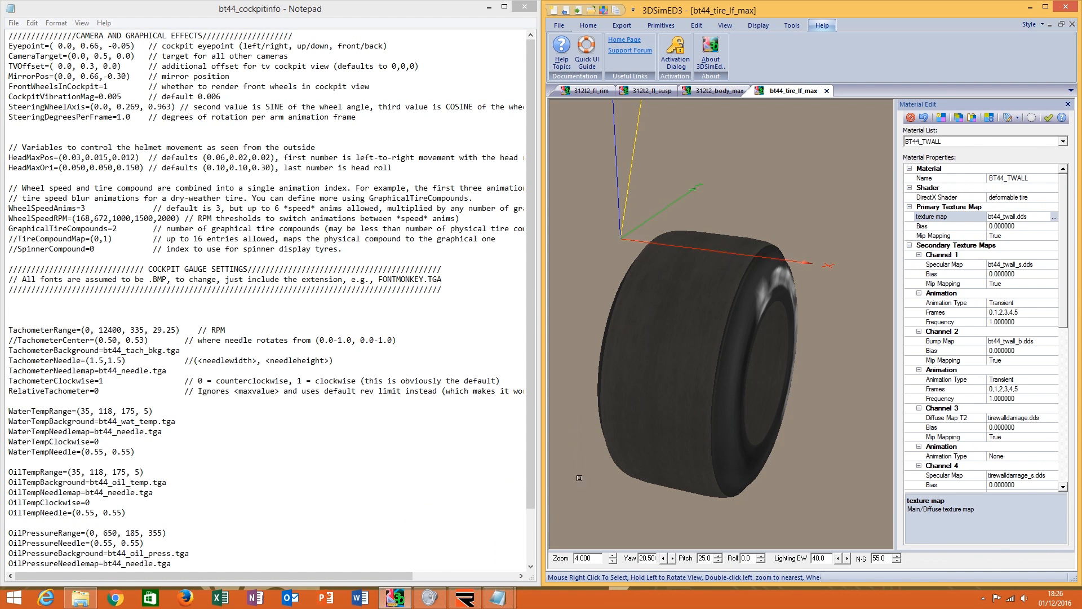
In Ferrari312T2_cockpitinfo, set GraphicalTireCompounds to 5 and extend the commented TireCompoundMap to (0,1,2,3,4).
{"action": "mouse_move", "coordinate": [498, 596]}
{"action": "left_click", "coordinate": [548, 541]}
{"action": "left_click", "coordinate": [624, 219]}
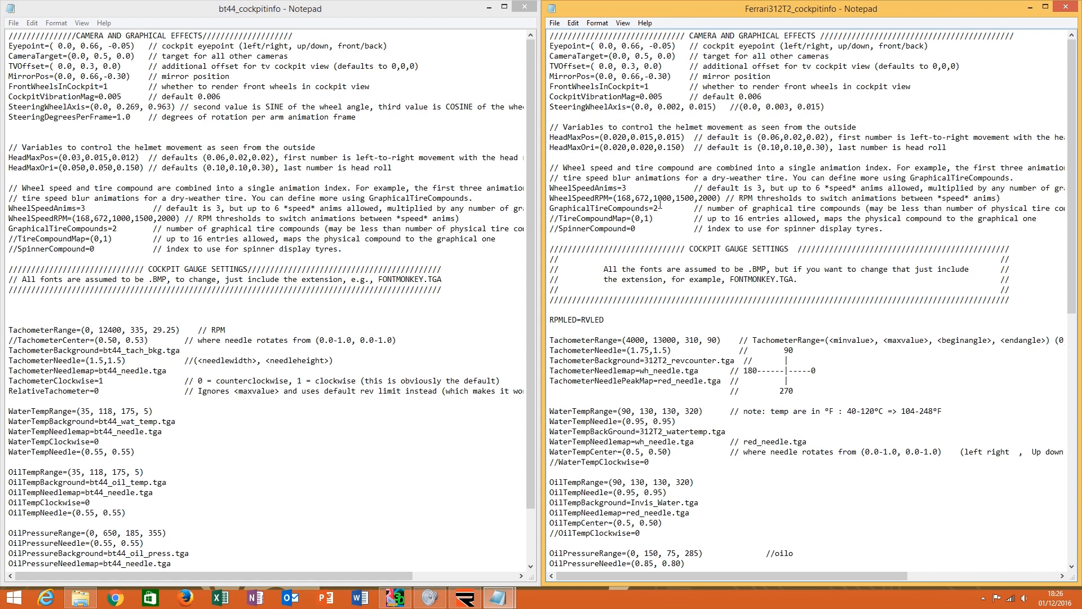
{"action": "double_click", "coordinate": [655, 208]}
{"action": "type", "text": "5"}
{"action": "double_click", "coordinate": [637, 218]}
{"action": "left_click", "coordinate": [648, 219]}
{"action": "type", "text": ",2,3"}
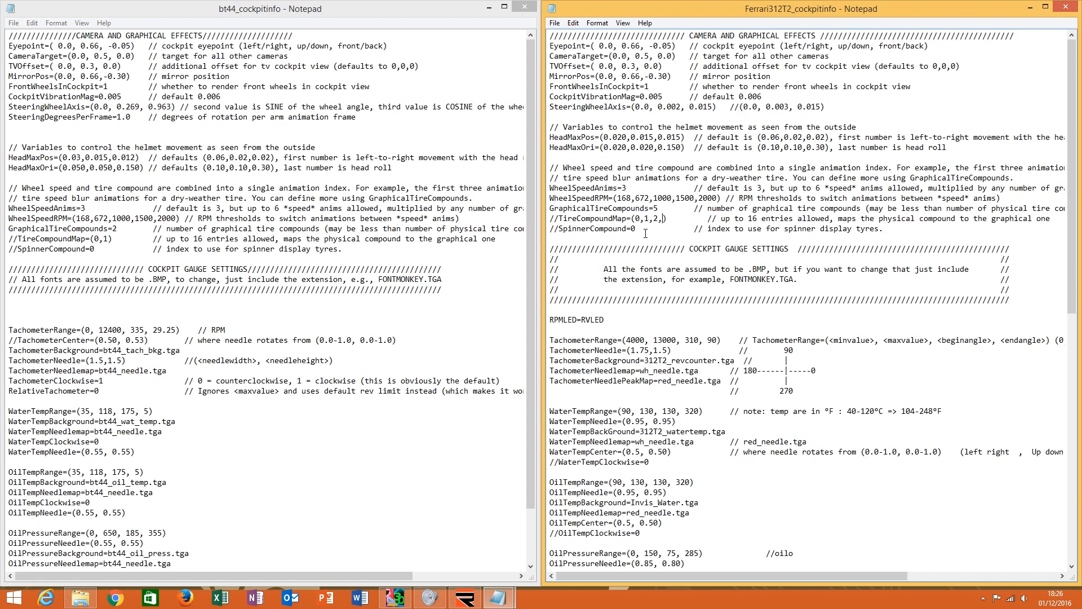
{"action": "type", "text": ",4"}
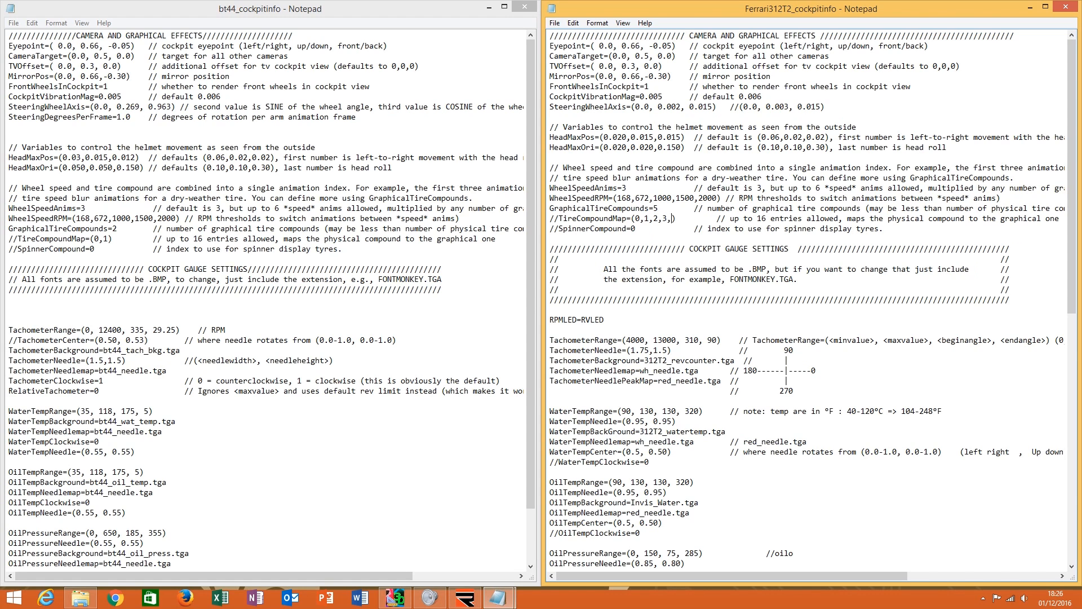
Compare the first TireCompoundMap entry with the tread patterns shown by the animated tire in 3DSimED3.
{"action": "double_click", "coordinate": [638, 219]}
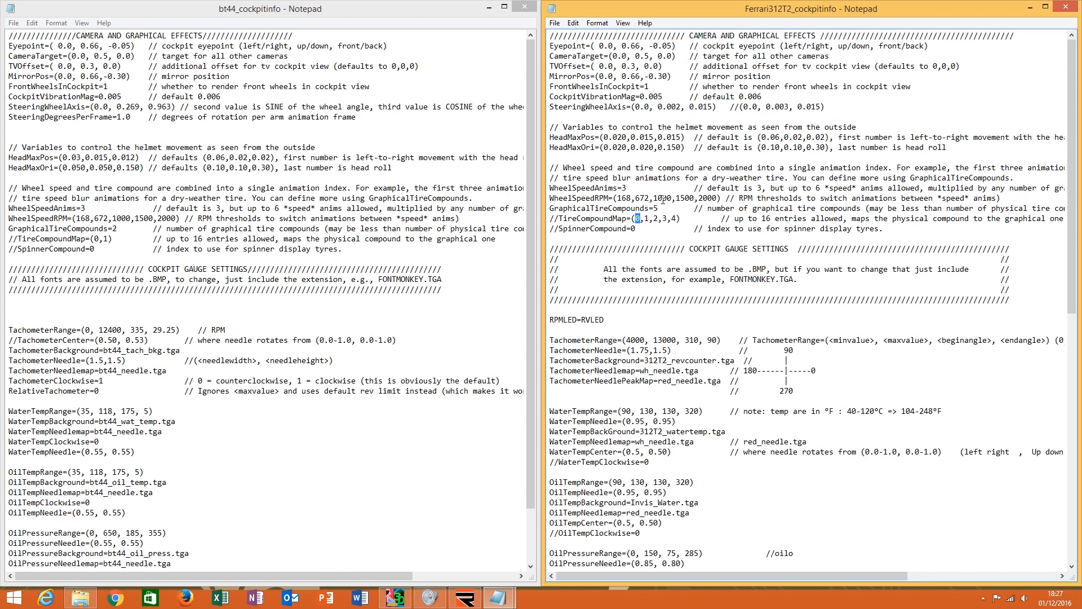
{"action": "left_click", "coordinate": [395, 597]}
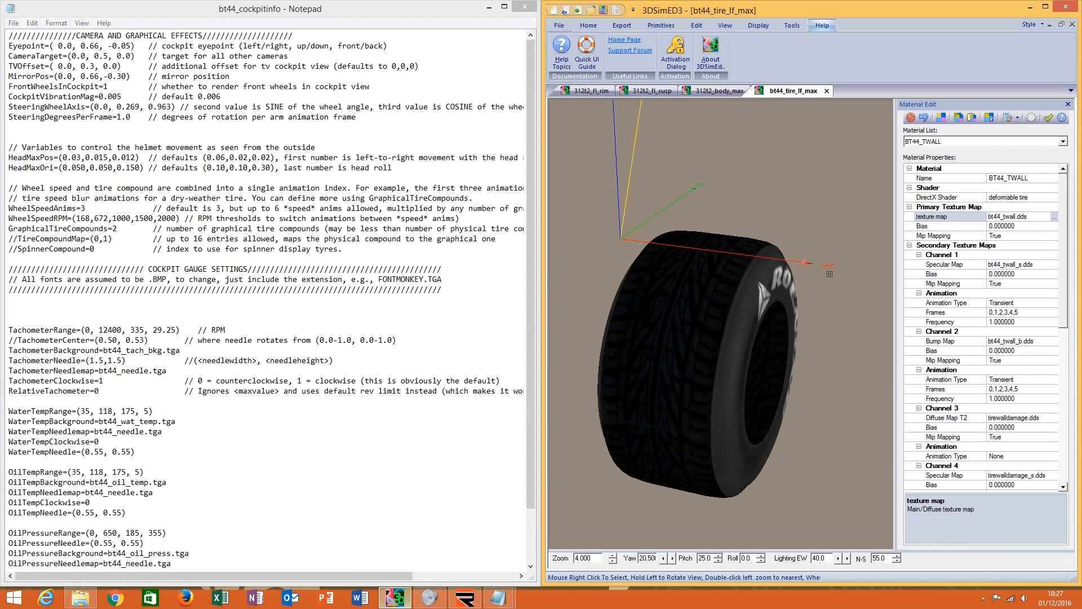
{"action": "scroll", "coordinate": [742, 371], "scroll_direction": "down", "scroll_amount": 5}
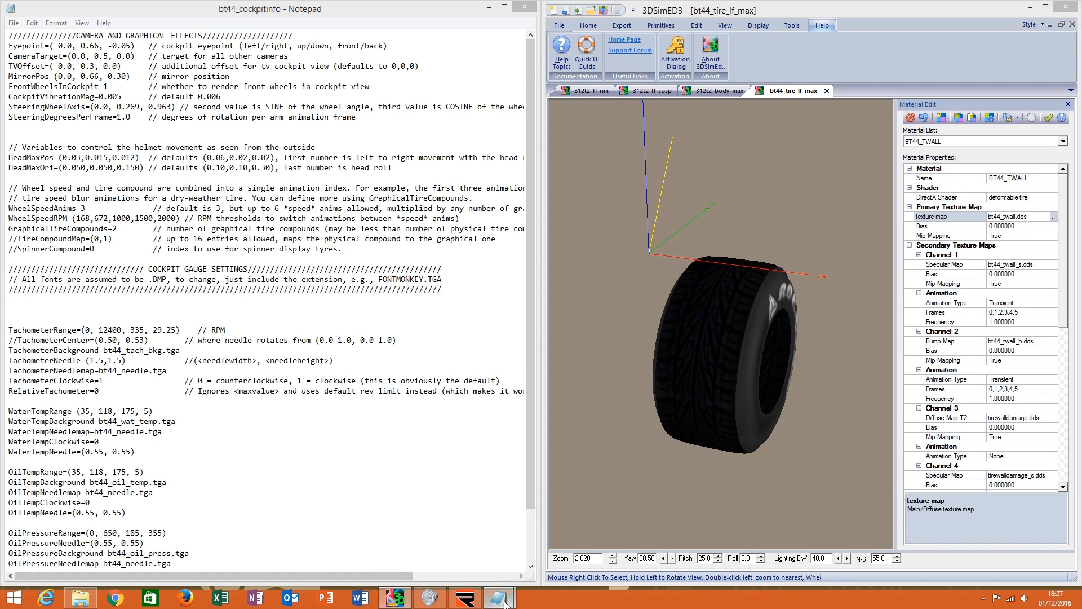
{"action": "mouse_move", "coordinate": [497, 598]}
{"action": "left_click", "coordinate": [547, 550]}
{"action": "left_click", "coordinate": [653, 219]}
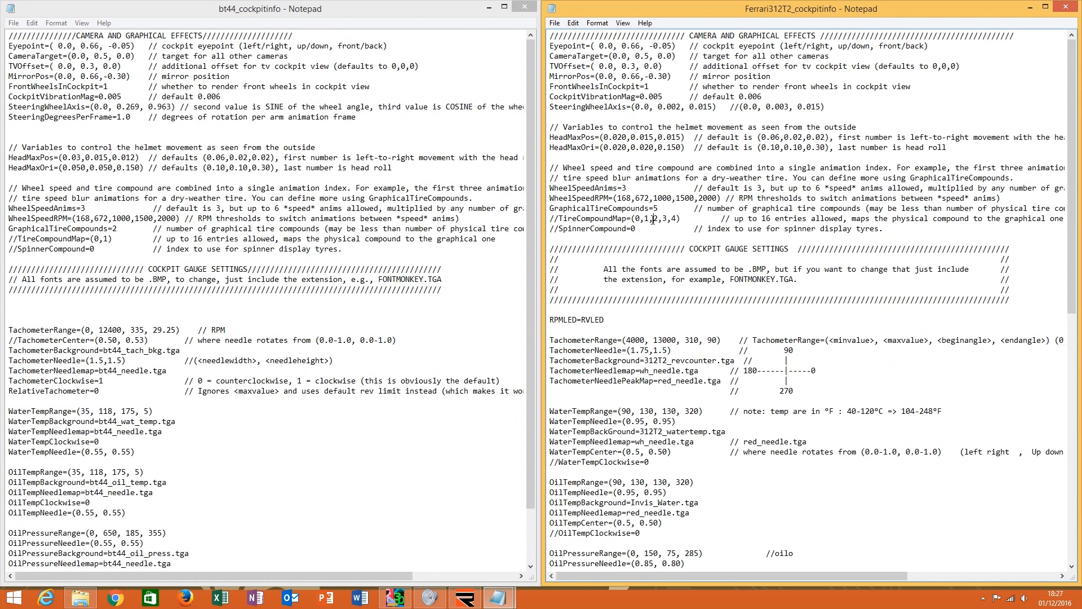
{"action": "left_click_drag", "start_coordinate": [636, 219], "coordinate": [641, 219]}
{"action": "left_click", "coordinate": [395, 598]}
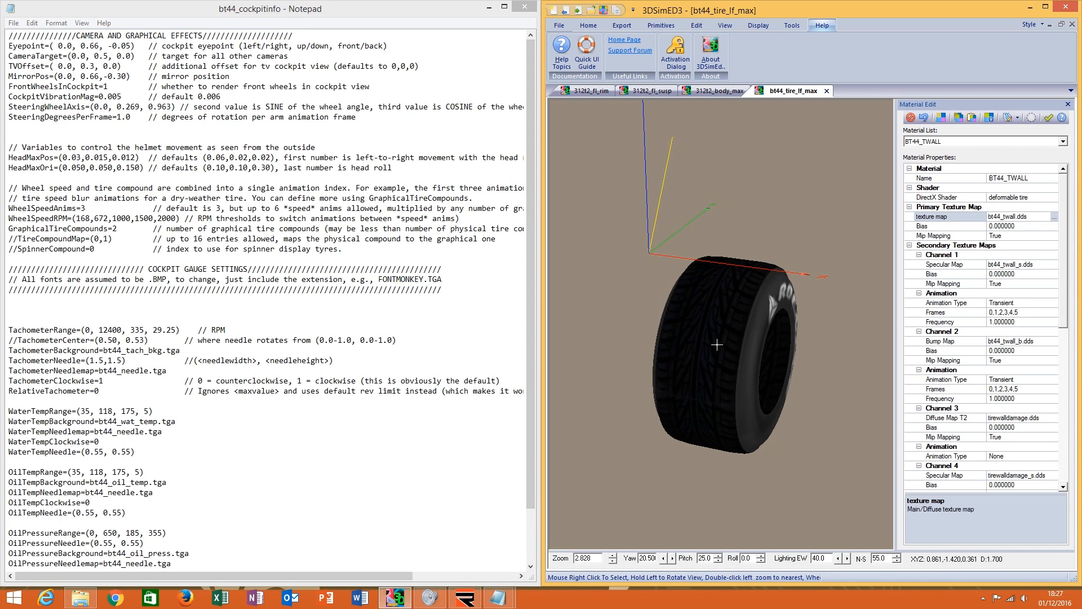
Reverse the order of the TireCompoundMap entries in Ferrari312T2_cockpitinfo, running from 4 down to 0.
{"action": "left_click", "coordinate": [499, 597]}
{"action": "left_click", "coordinate": [542, 560]}
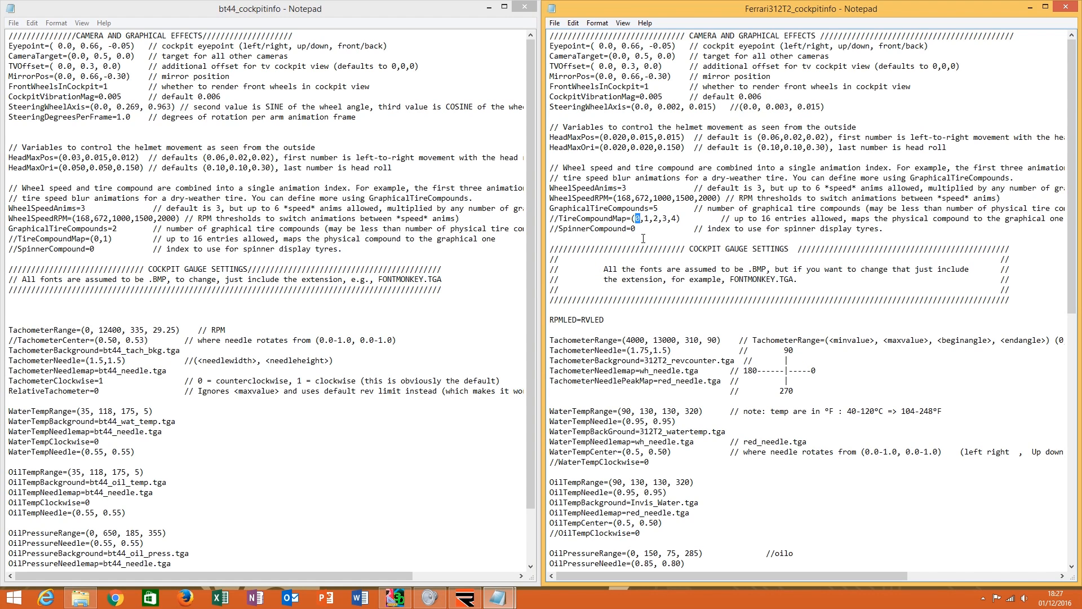
{"action": "type", "text": "4"}
{"action": "double_click", "coordinate": [647, 219]}
{"action": "type", "text": "3"}
{"action": "double_click", "coordinate": [666, 219]}
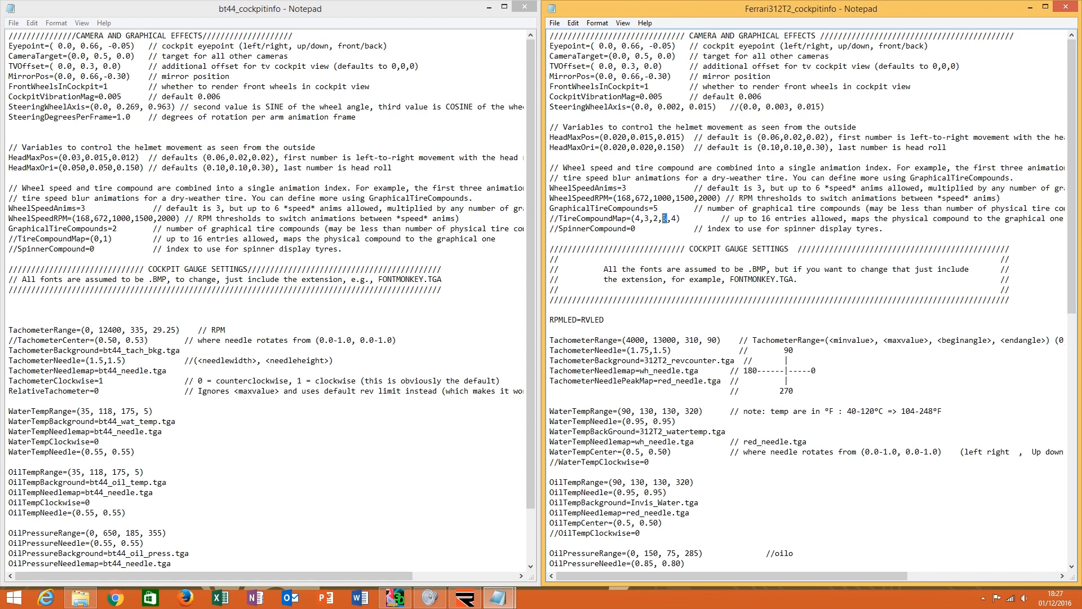
{"action": "double_click", "coordinate": [675, 218]}
{"action": "type", "text": "0"}
Replace all the TireCompoundMap entries with 0,1.
{"action": "double_click", "coordinate": [637, 219]}
{"action": "left_click_drag", "start_coordinate": [680, 219], "coordinate": [635, 218]}
{"action": "type", "text": "0"}
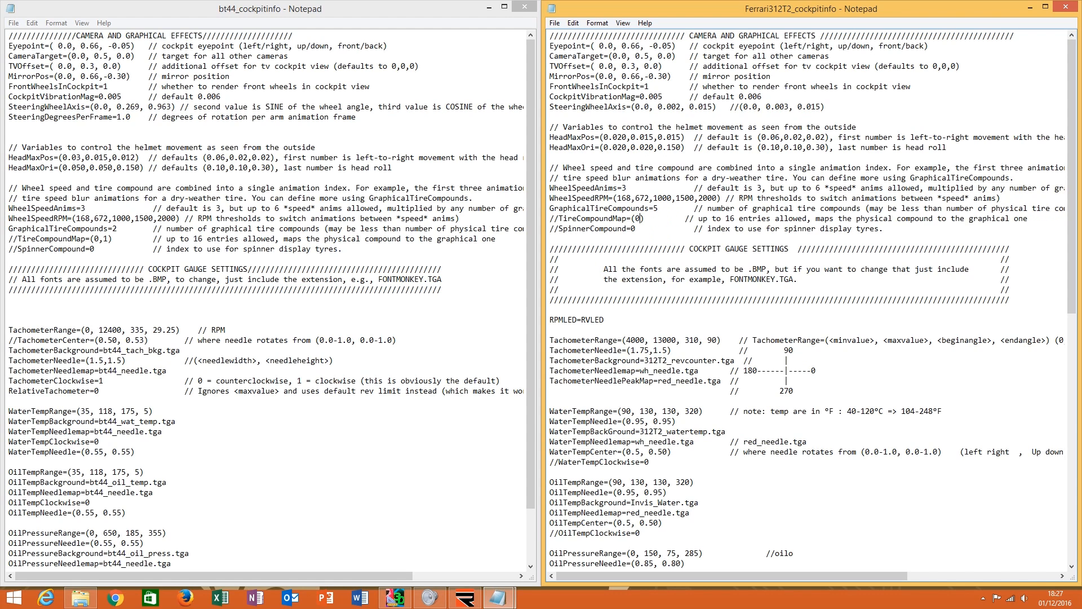
{"action": "type", "text": ",1"}
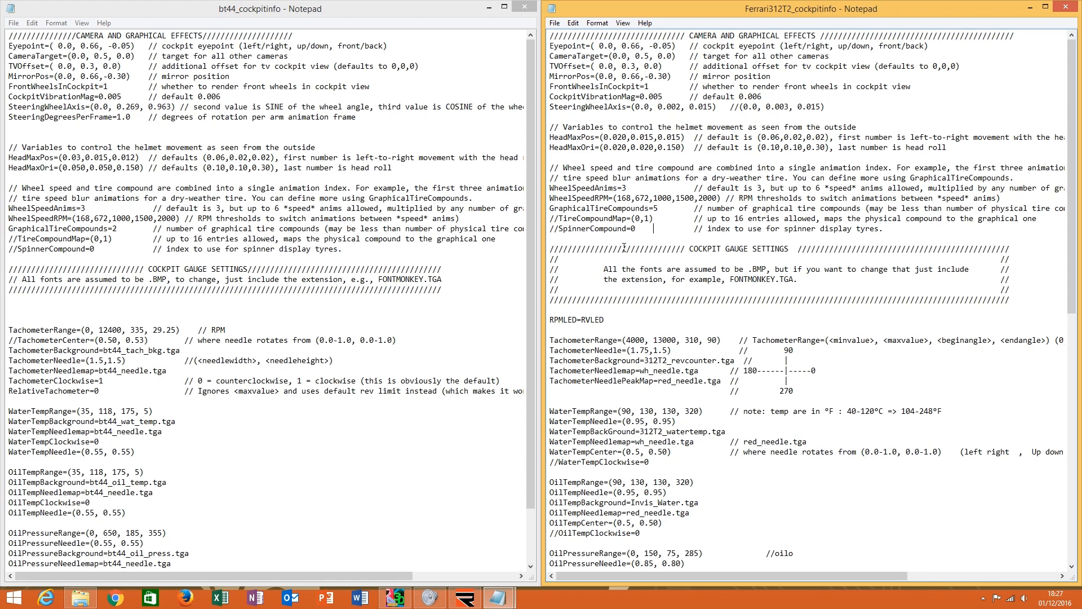
Check the comment marks before TireCompoundMap and SpinnerCompound, then close Ferrari312T2_cockpitinfo and bt44_cockpitinfo.
{"action": "left_click_drag", "start_coordinate": [559, 218], "coordinate": [554, 218]}
{"action": "left_click", "coordinate": [558, 228]}
{"action": "left_click", "coordinate": [709, 360]}
{"action": "left_click", "coordinate": [1046, 7]}
{"action": "left_click", "coordinate": [1065, 8]}
{"action": "left_click", "coordinate": [530, 5]}
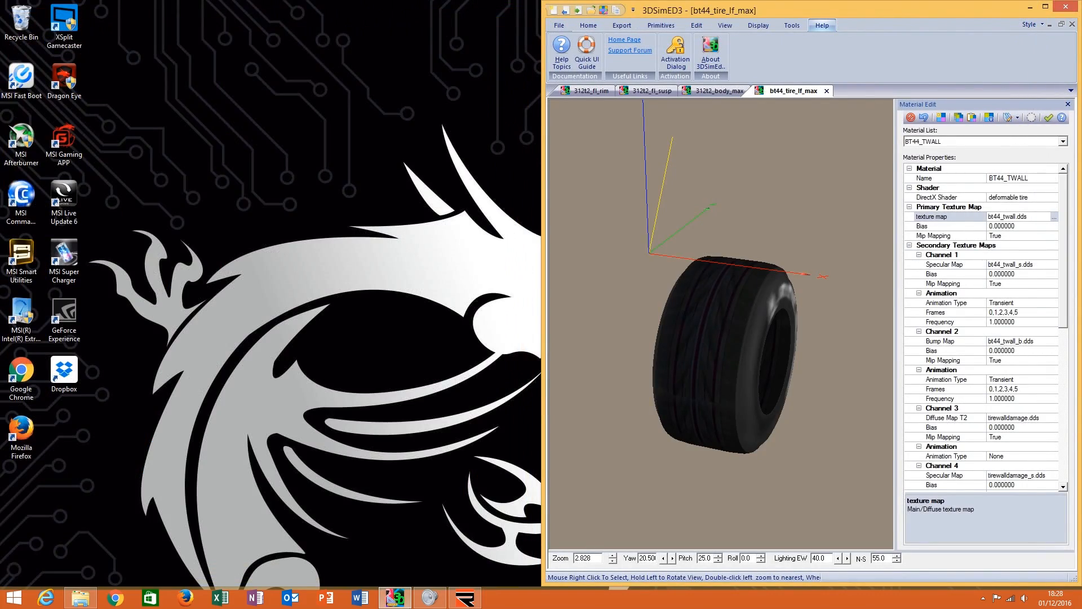
Switch to rFactor 2 and drive the Ferrari 312T2 out of the garage onto the track.
{"action": "left_click", "coordinate": [465, 599]}
{"action": "left_click", "coordinate": [679, 440]}
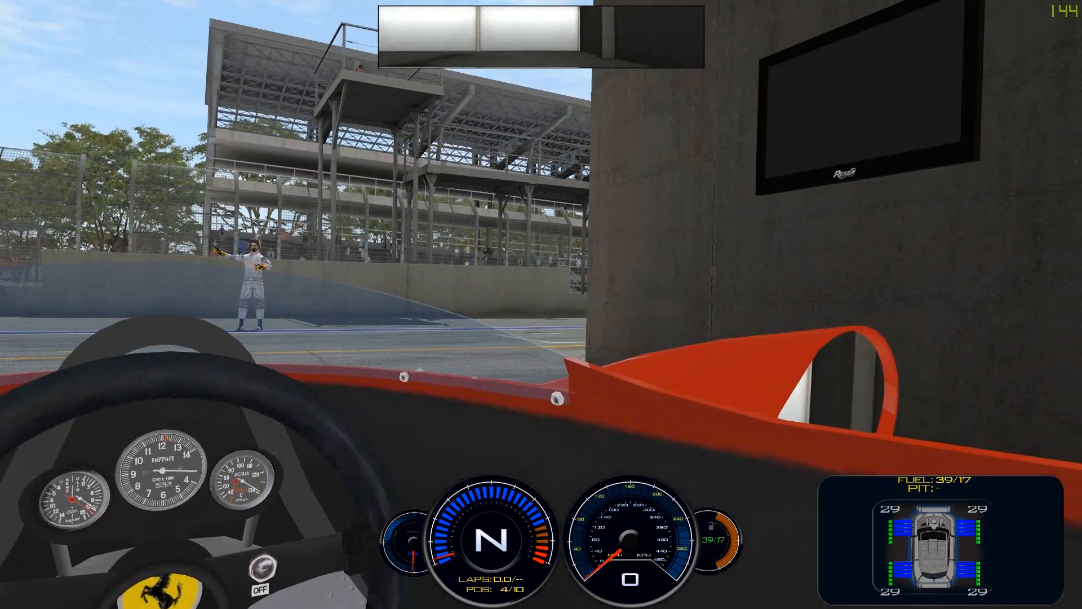
{"action": "key", "text": "a"}
{"action": "key", "text": "Up"}
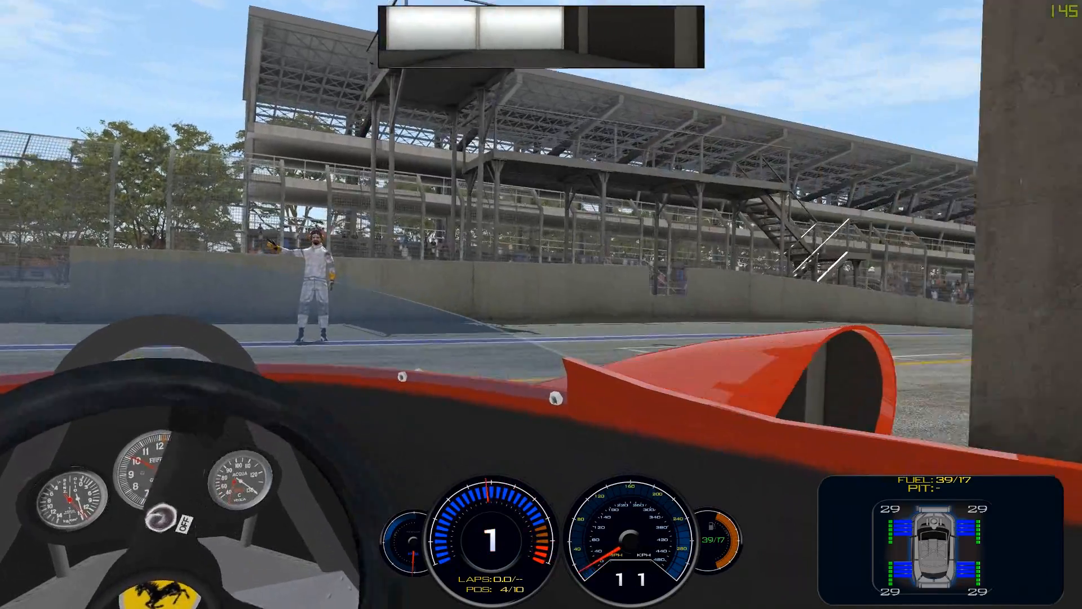
{"action": "key", "text": "Up"}
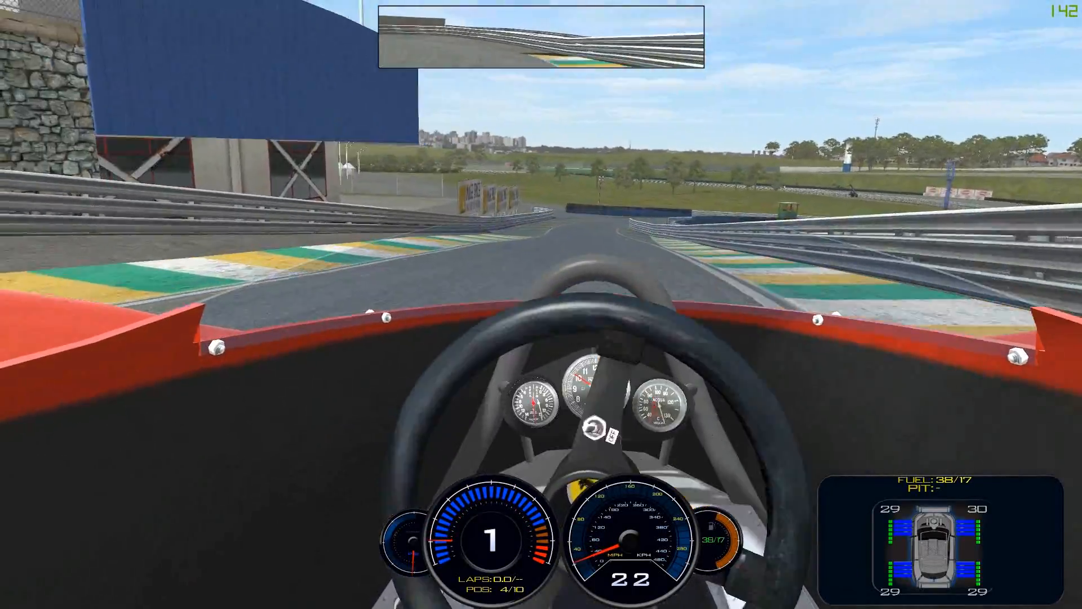
Cycle through the onboard and external cameras while driving to inspect the car's bodywork and tires.
{"action": "key", "text": "Insert"}
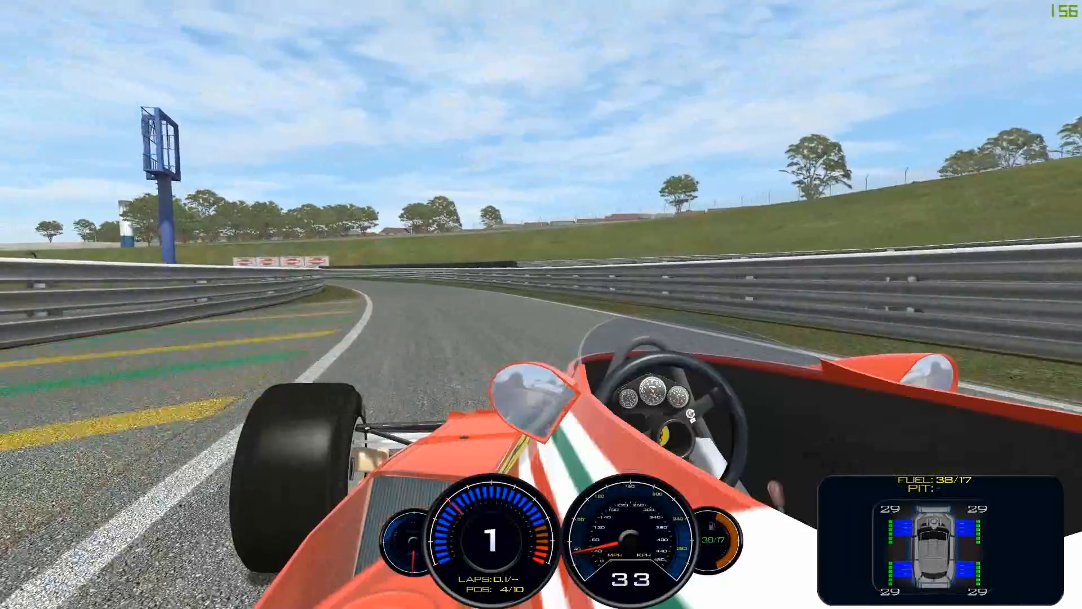
{"action": "key", "text": "End"}
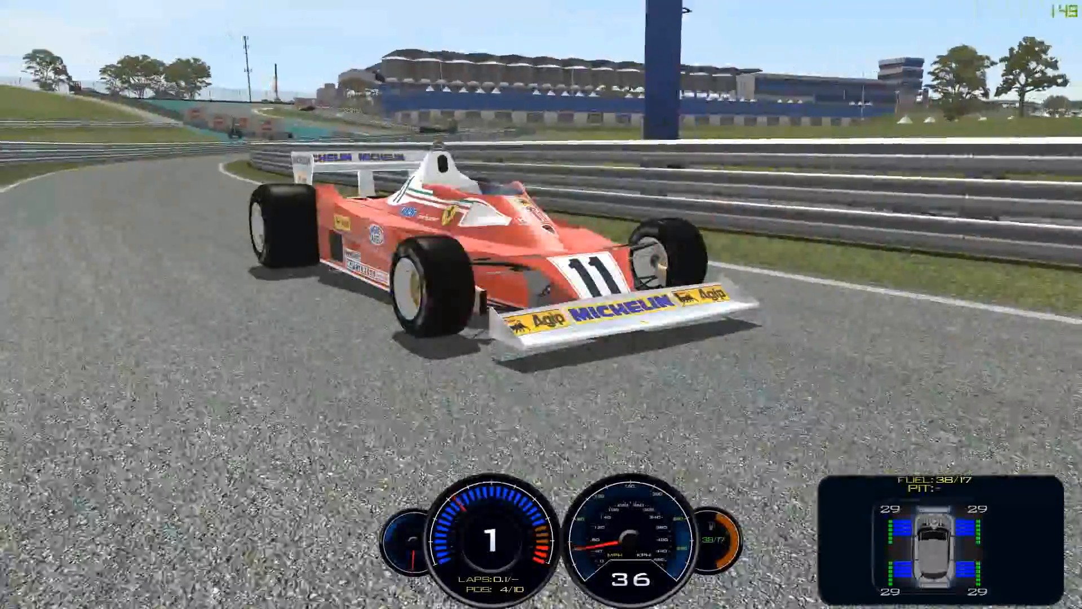
{"action": "key", "text": "End"}
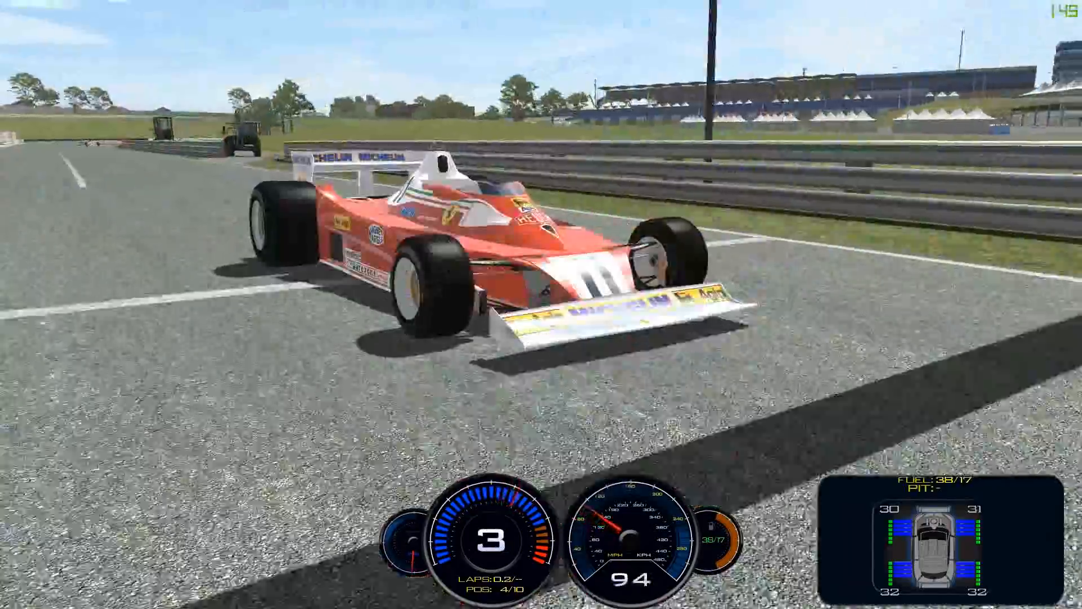
{"action": "key", "text": "Insert"}
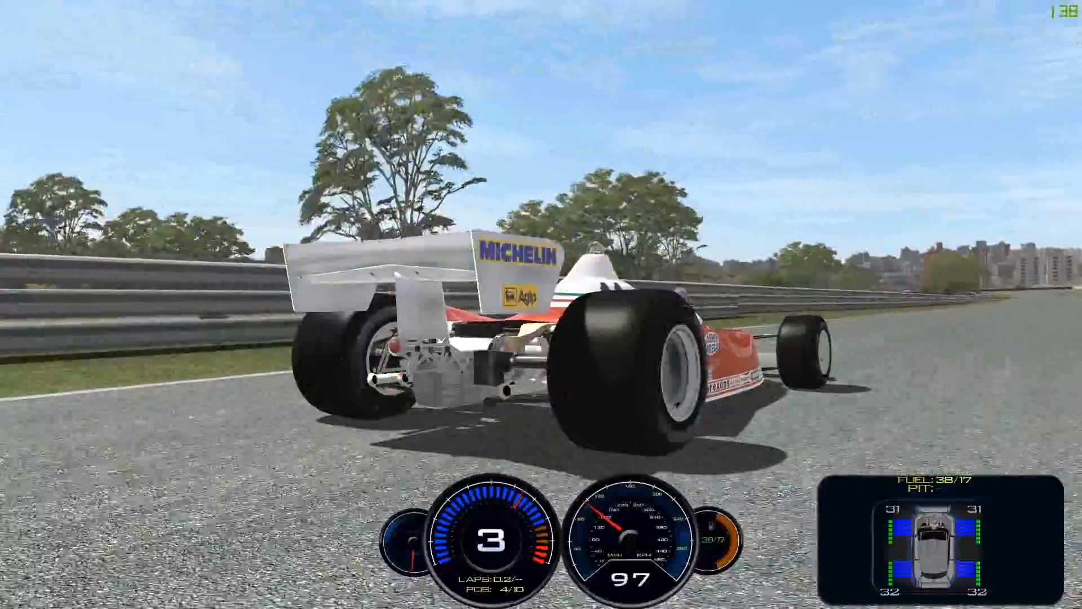
{"action": "key", "text": "Insert"}
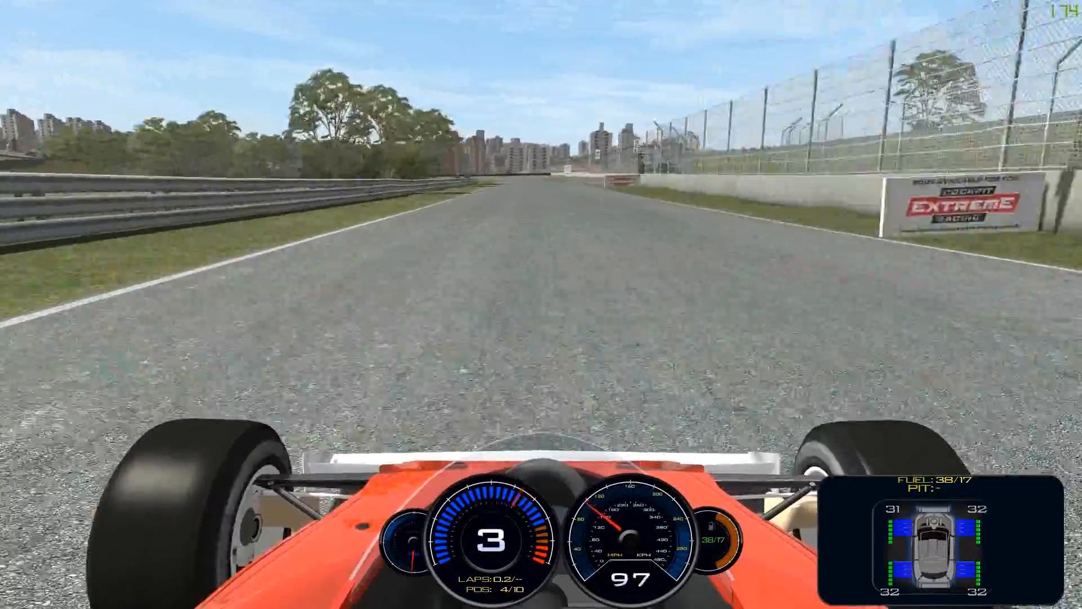
{"action": "key", "text": "Insert"}
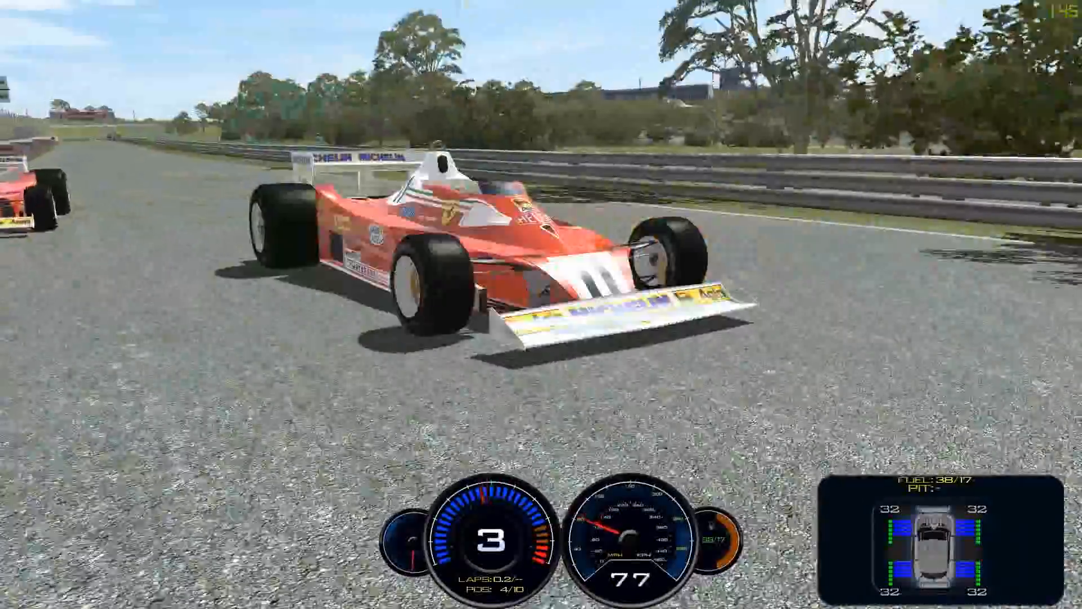
{"action": "key", "text": "Insert"}
{"action": "key", "text": "Insert"}
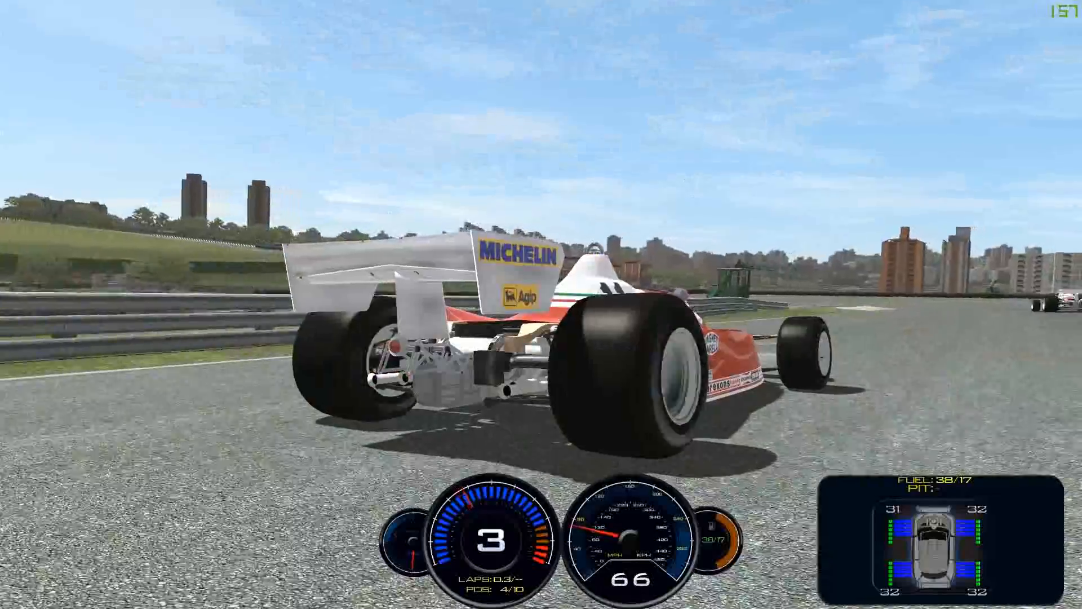
Compare the cockpit, TV cockpit and nose camera positions while driving, then leave the session.
{"action": "key", "text": "Insert"}
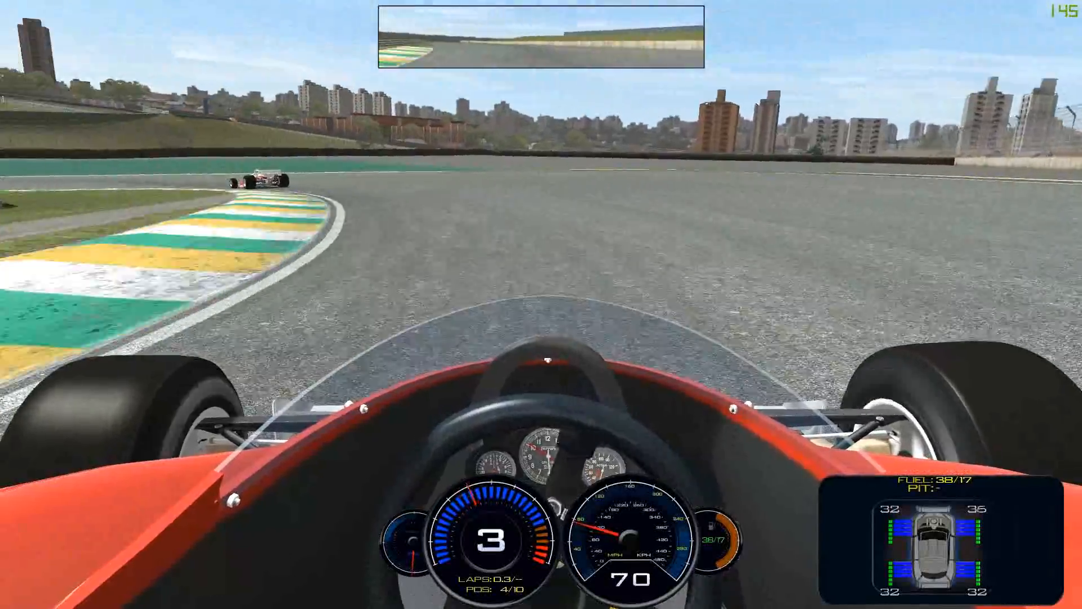
{"action": "key", "text": "Insert"}
{"action": "key", "text": "Insert"}
{"action": "key", "text": "Insert"}
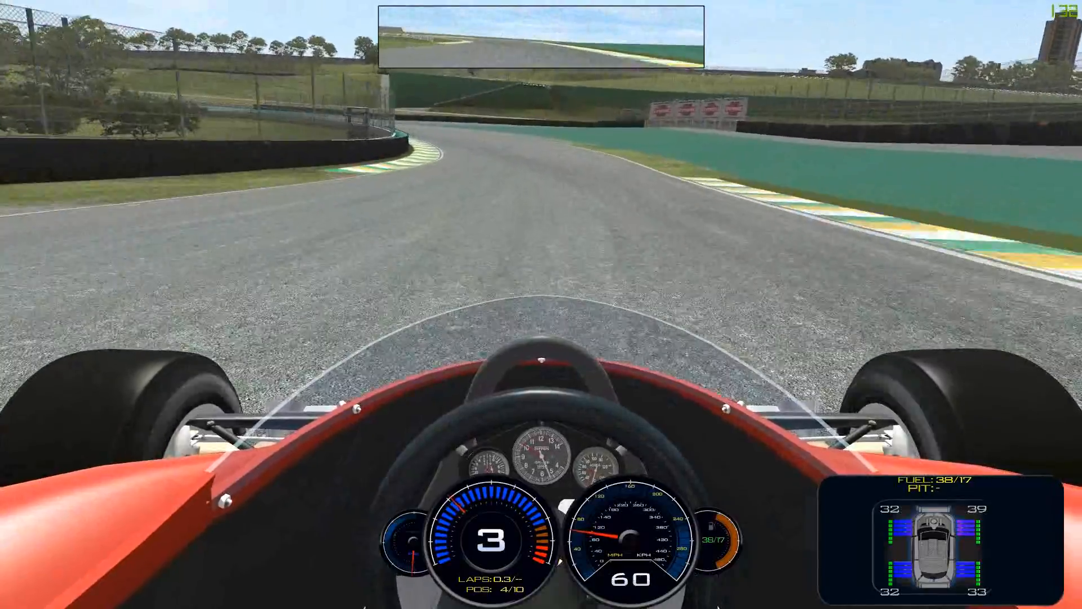
{"action": "key", "text": "Insert"}
{"action": "key", "text": "Insert"}
{"action": "key", "text": "Insert"}
{"action": "key", "text": "Insert"}
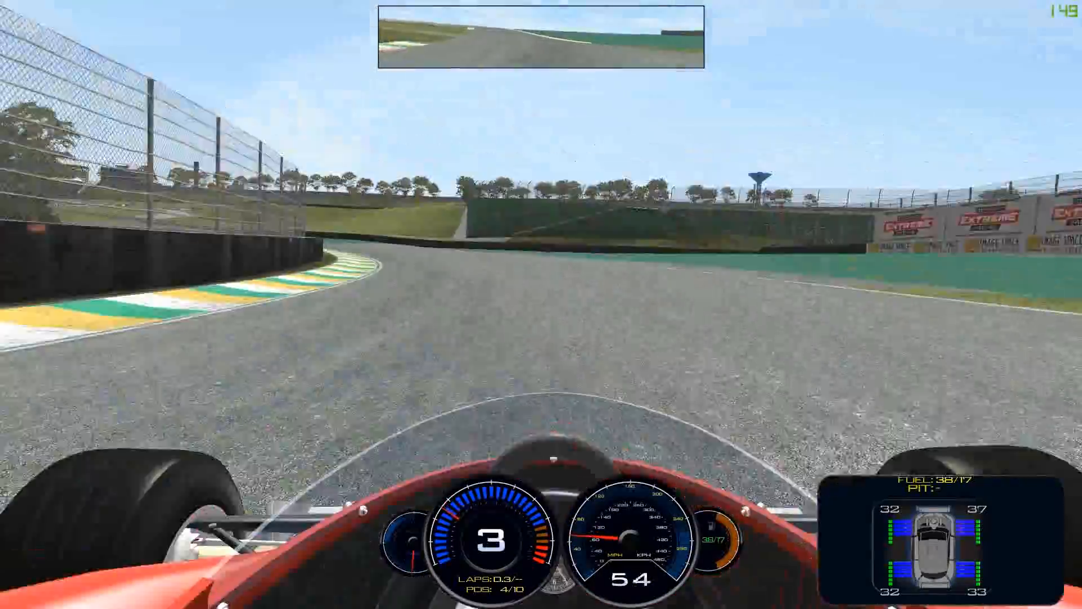
{"action": "key", "text": "Insert"}
{"action": "key", "text": "Insert"}
{"action": "key", "text": "Insert"}
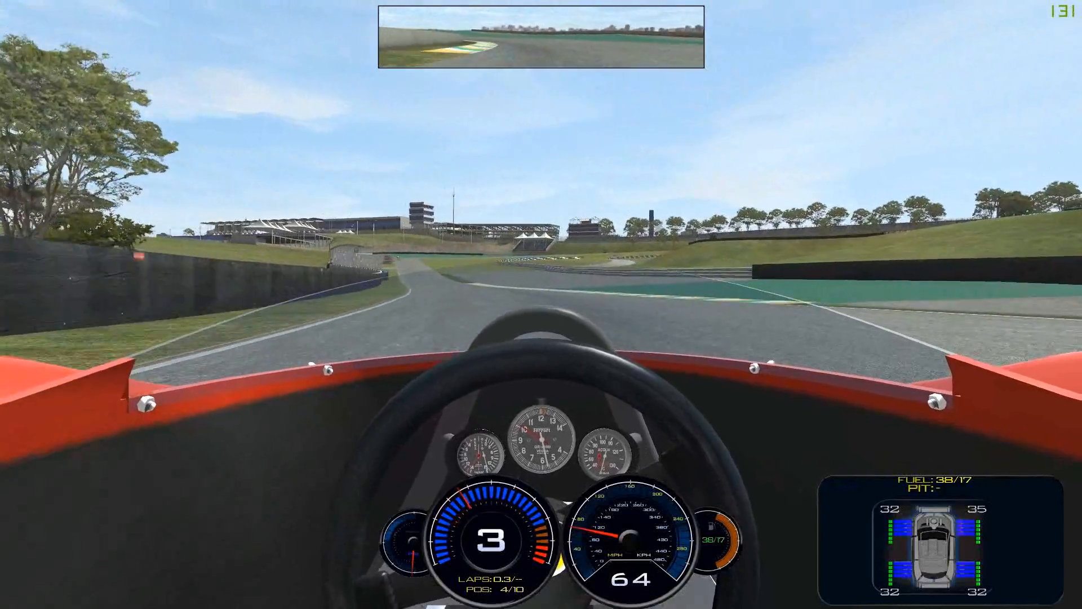
{"action": "key", "text": "Insert"}
{"action": "key", "text": "Insert"}
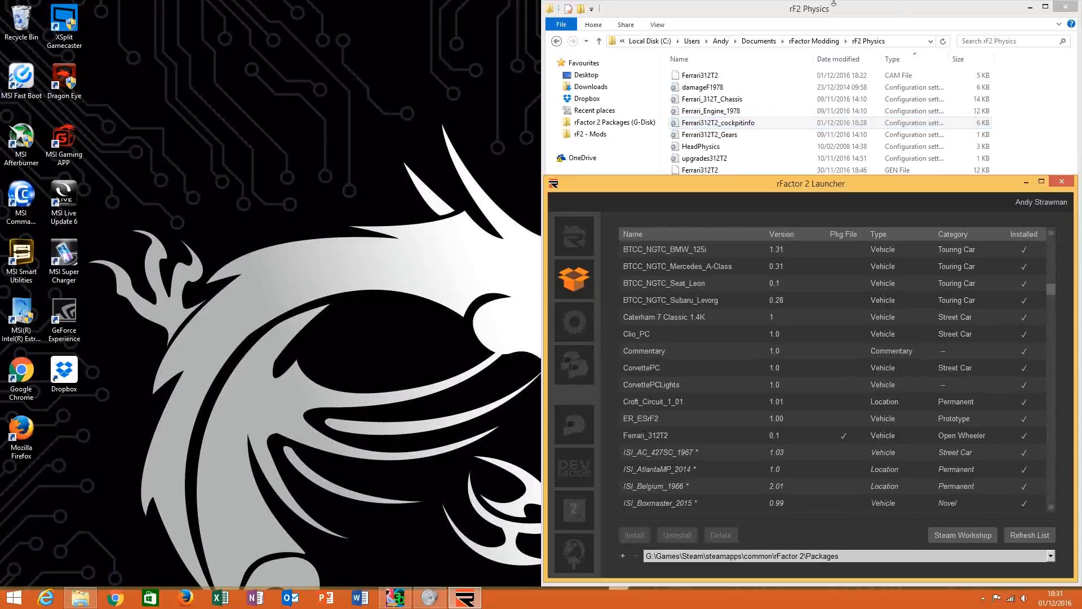
Open Ferrari312T2_cockpitinfo and set the front/back value of Eyepoint to 0.00.
{"action": "left_click", "coordinate": [767, 122]}
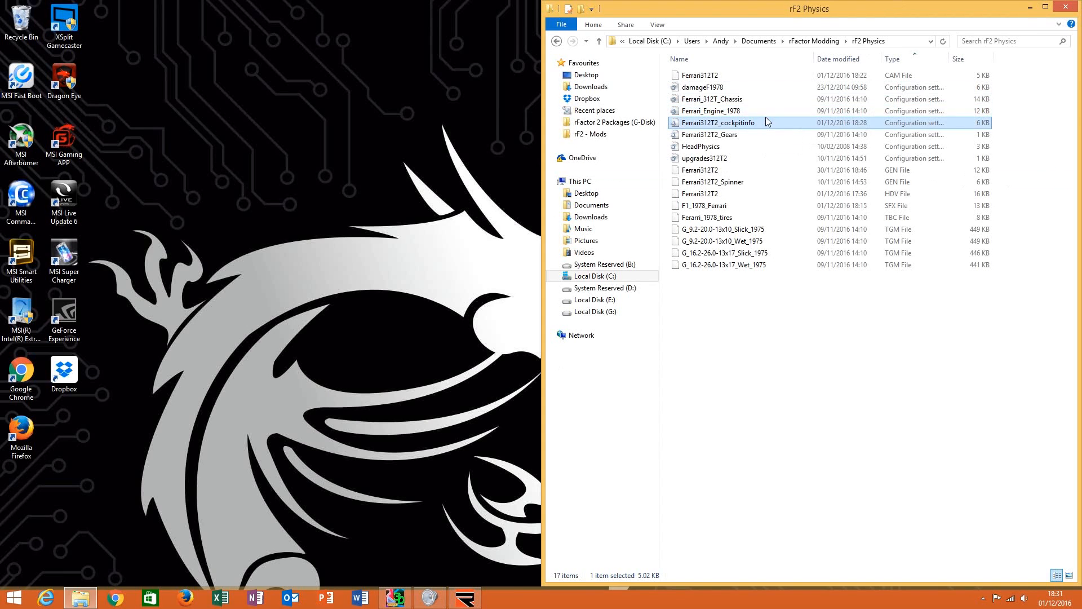
{"action": "double_click", "coordinate": [766, 121]}
{"action": "left_click_drag", "start_coordinate": [510, 115], "coordinate": [530, 16]}
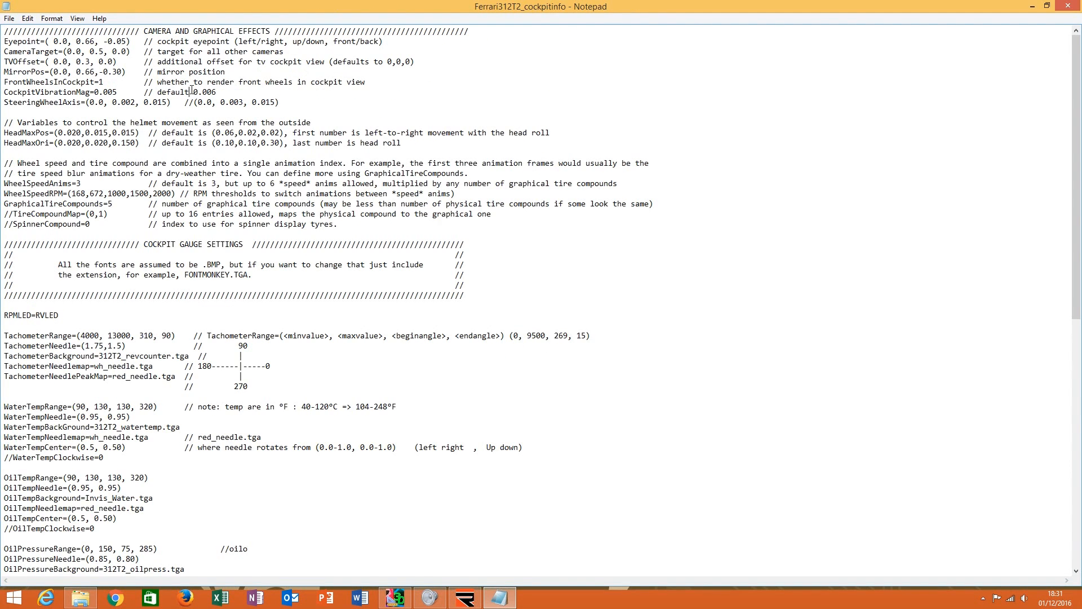
{"action": "double_click", "coordinate": [90, 42]}
{"action": "left_click_drag", "start_coordinate": [117, 41], "coordinate": [127, 41]}
{"action": "type", "text": "0"}
{"action": "left_click", "coordinate": [107, 41]}
{"action": "key", "text": "BackSpace"}
Set the up/down value of Eyepoint to 0.70, then save and close Ferrari312T2_cockpitinfo.
{"action": "left_click_drag", "start_coordinate": [90, 41], "coordinate": [85, 42]}
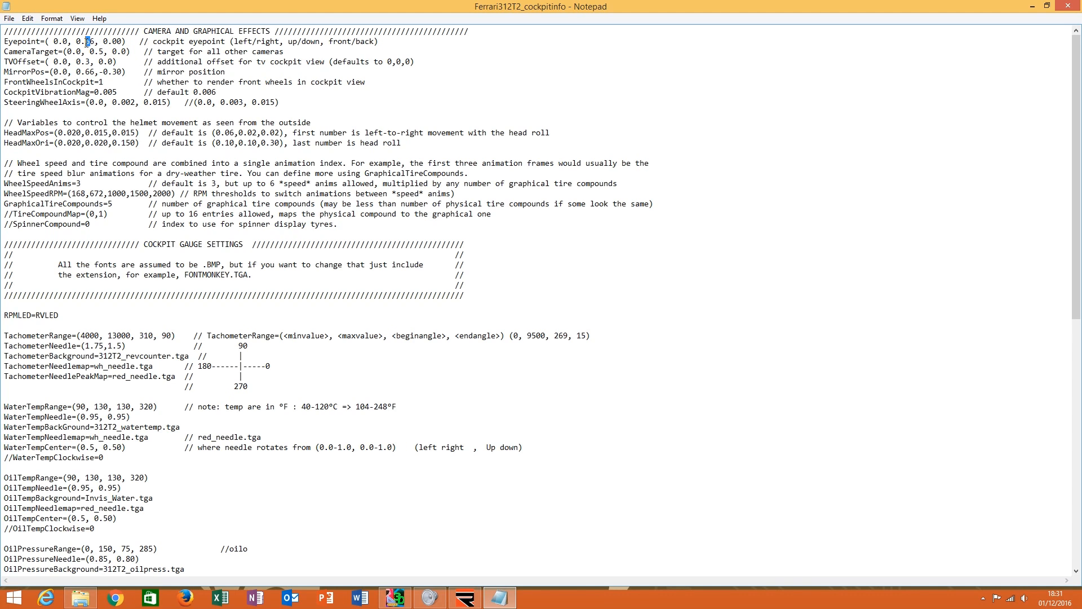
{"action": "type", "text": "70"}
{"action": "key", "text": "Delete"}
{"action": "left_click", "coordinate": [9, 18]}
{"action": "left_click", "coordinate": [34, 57]}
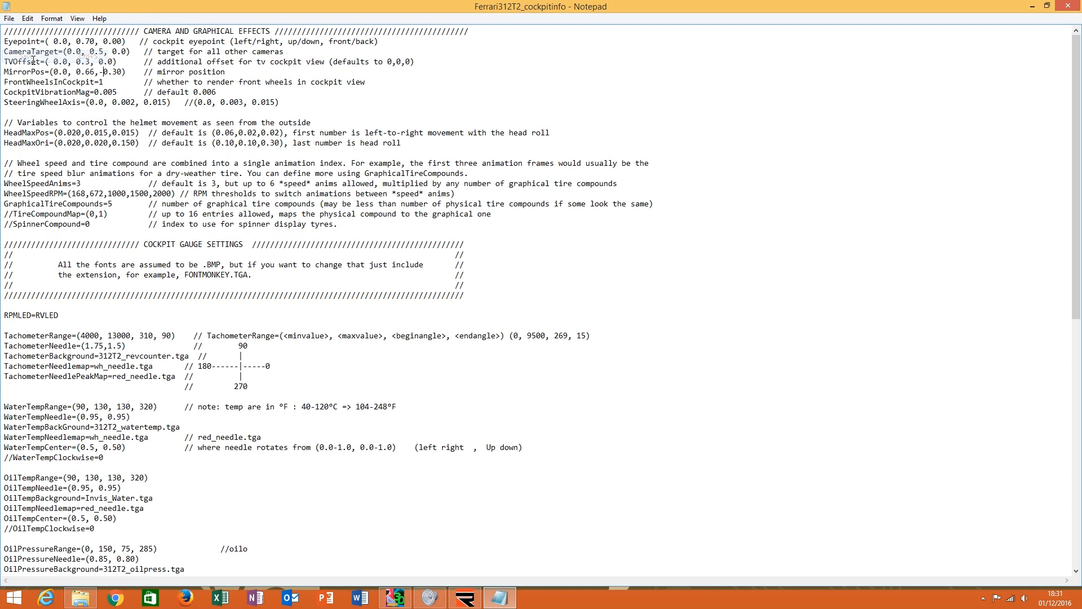
{"action": "left_click", "coordinate": [1067, 8]}
Open the Ferrari312T2 CAM file in Notepad.
{"action": "left_click", "coordinate": [754, 76]}
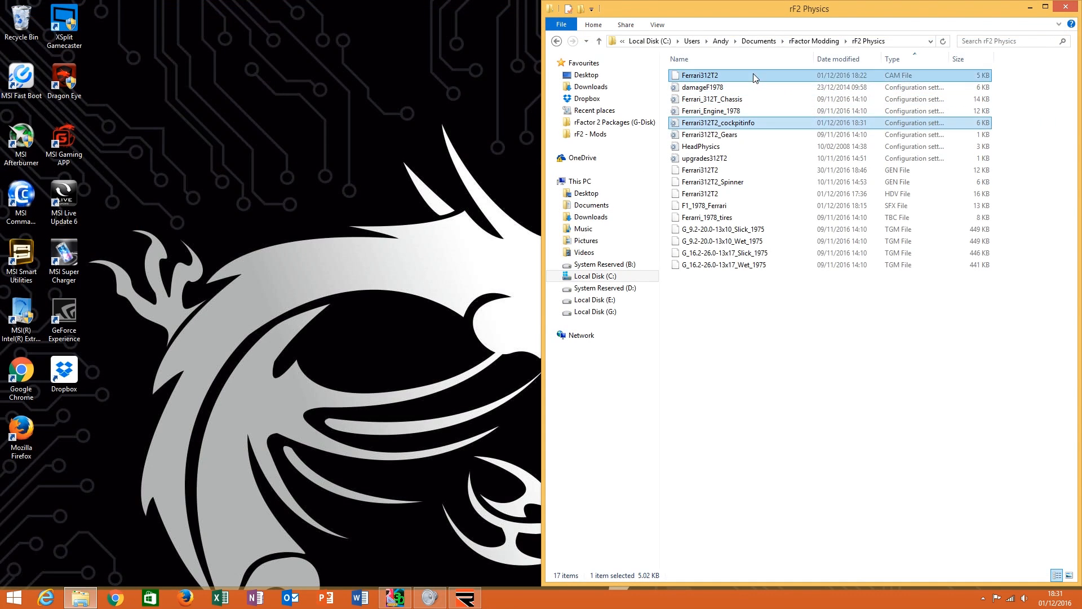
{"action": "right_click", "coordinate": [754, 74]}
{"action": "mouse_move", "coordinate": [840, 109]}
{"action": "left_click", "coordinate": [955, 101]}
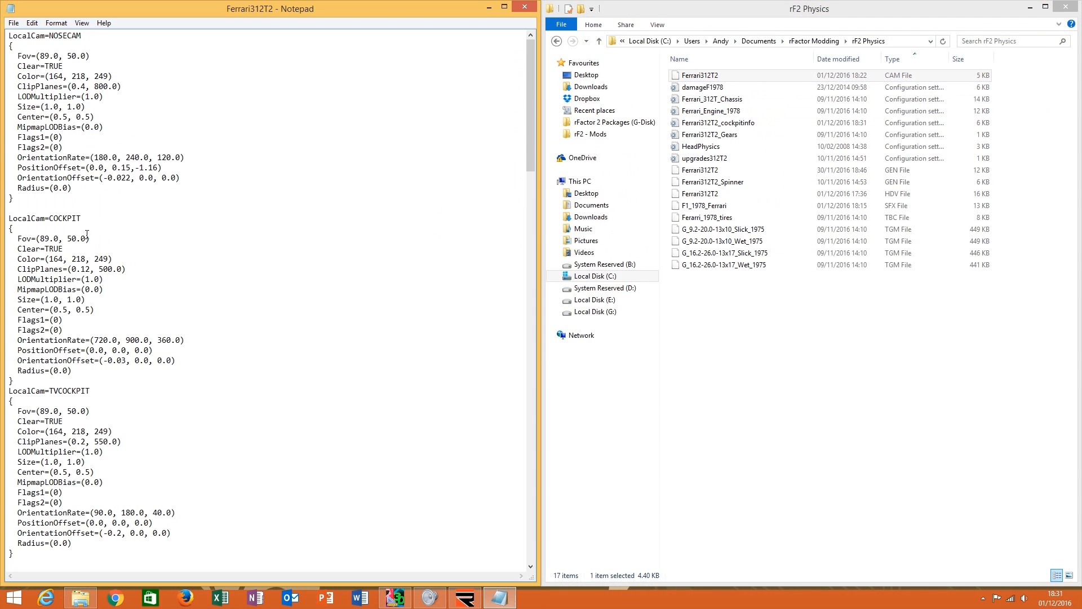
Set the TVCOCKPIT camera's PositionOffset to (0.0, 0.1, 0.1), then save and close the Ferrari312T2 camera file.
{"action": "scroll", "coordinate": [119, 263], "scroll_direction": "down", "scroll_amount": 5}
{"action": "left_click_drag", "start_coordinate": [41, 242], "coordinate": [123, 370]}
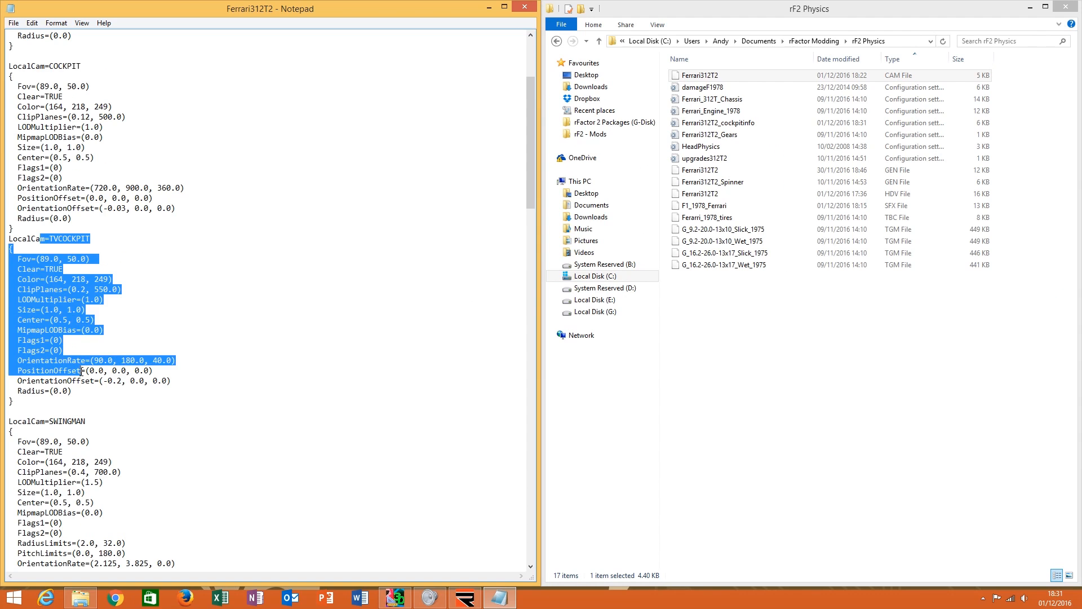
{"action": "left_click", "coordinate": [123, 371]}
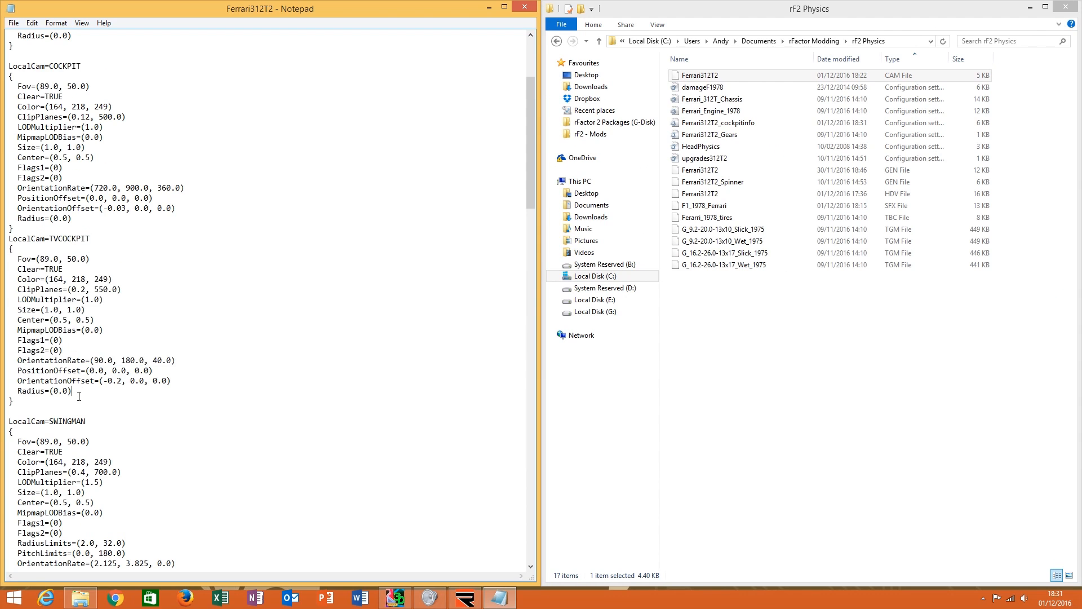
{"action": "double_click", "coordinate": [124, 370]}
{"action": "left_click", "coordinate": [122, 371]}
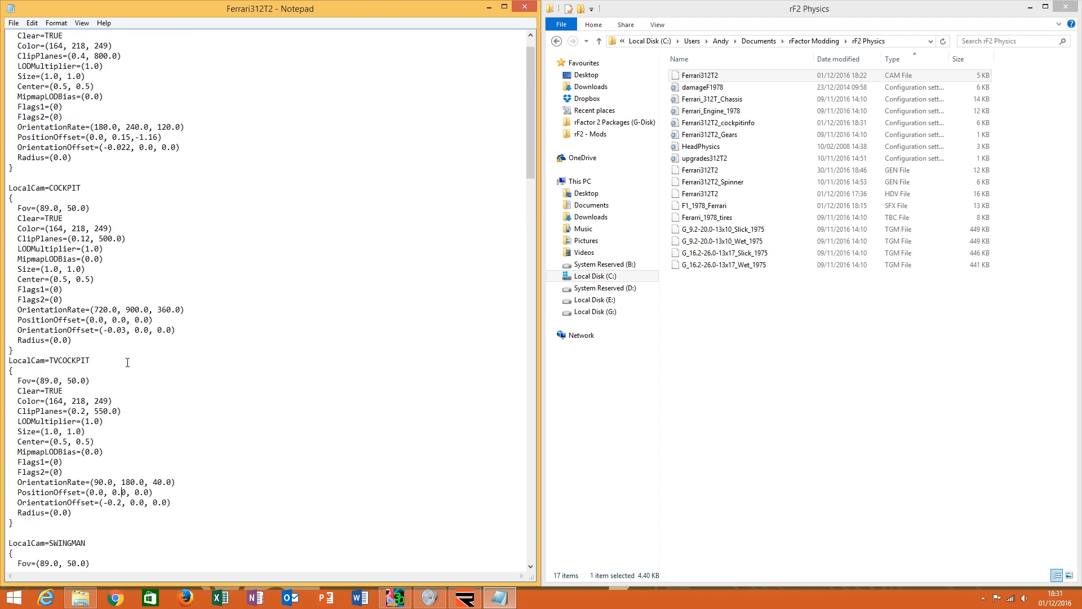
{"action": "scroll", "coordinate": [128, 383], "scroll_direction": "down", "scroll_amount": 1}
{"action": "double_click", "coordinate": [126, 341]}
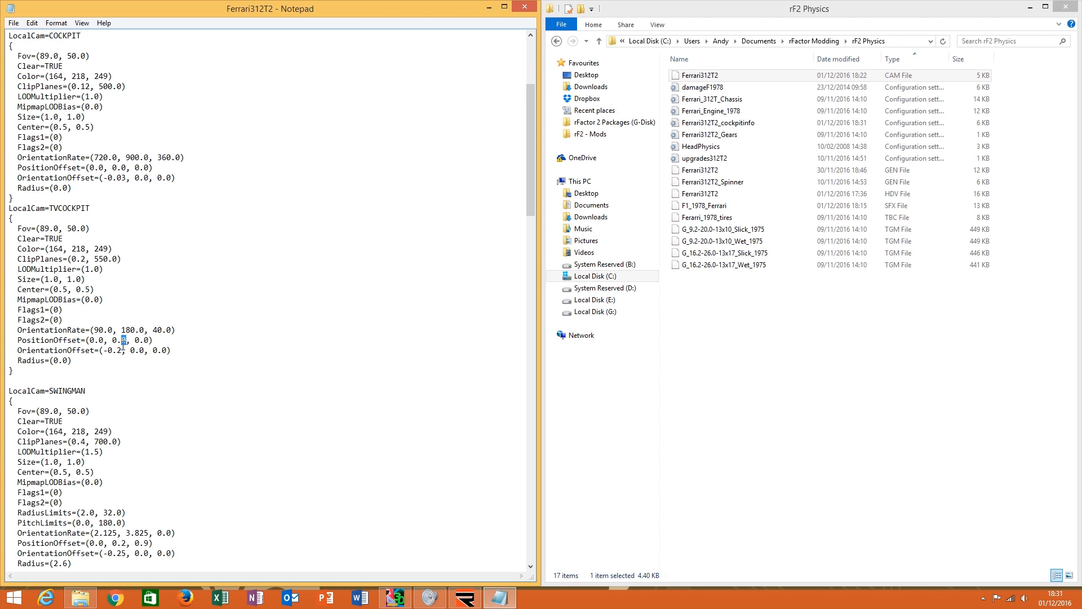
{"action": "type", "text": "1"}
{"action": "double_click", "coordinate": [148, 340]}
{"action": "type", "text": "1"}
{"action": "left_click", "coordinate": [14, 23]}
{"action": "left_click", "coordinate": [22, 57]}
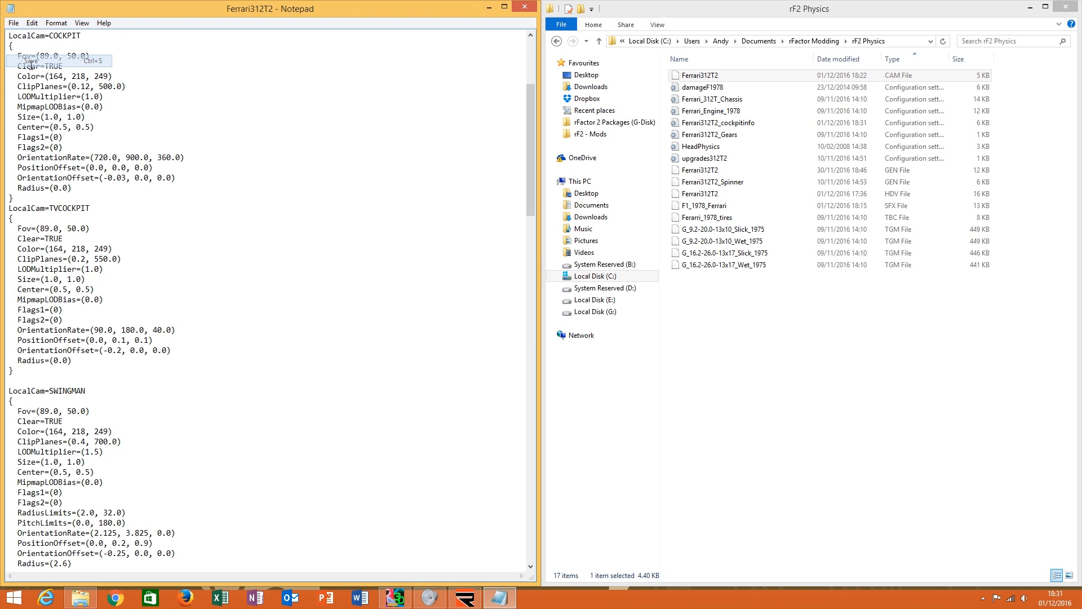
{"action": "left_click", "coordinate": [524, 8]}
Switch to rFactor 2 and examine the cockpit view ahead and to the sides from the garage.
{"action": "left_click", "coordinate": [465, 598]}
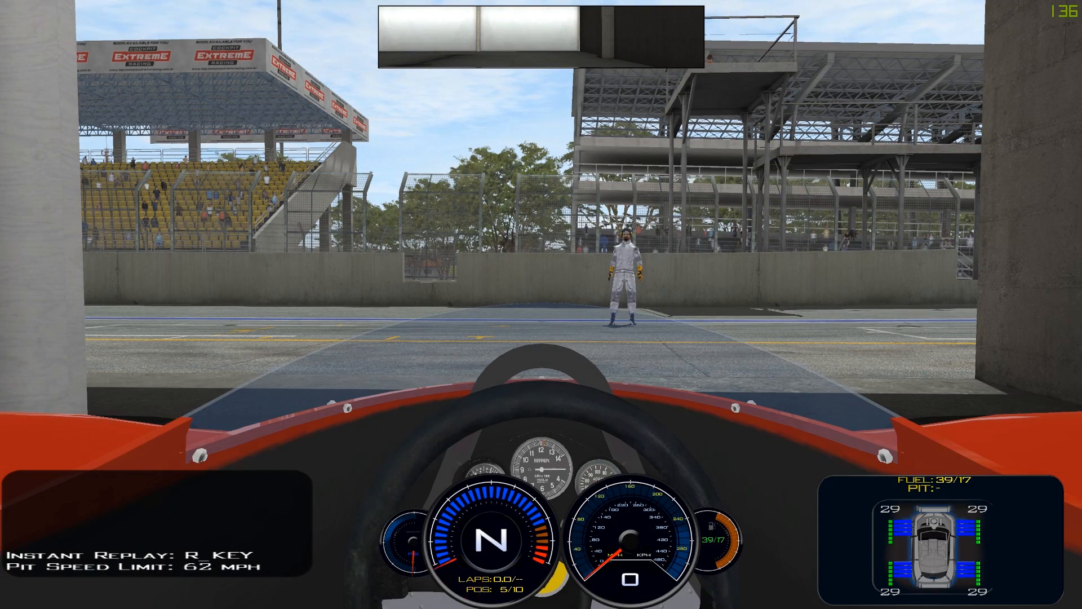
{"action": "key", "text": "l"}
{"action": "key", "text": "j"}
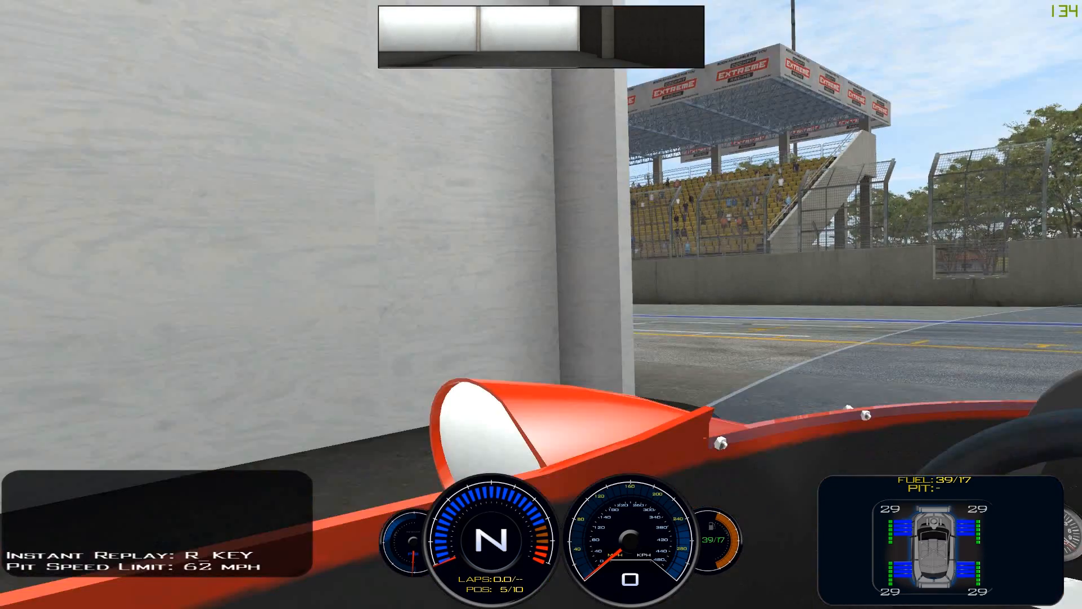
{"action": "key", "text": "KP_5"}
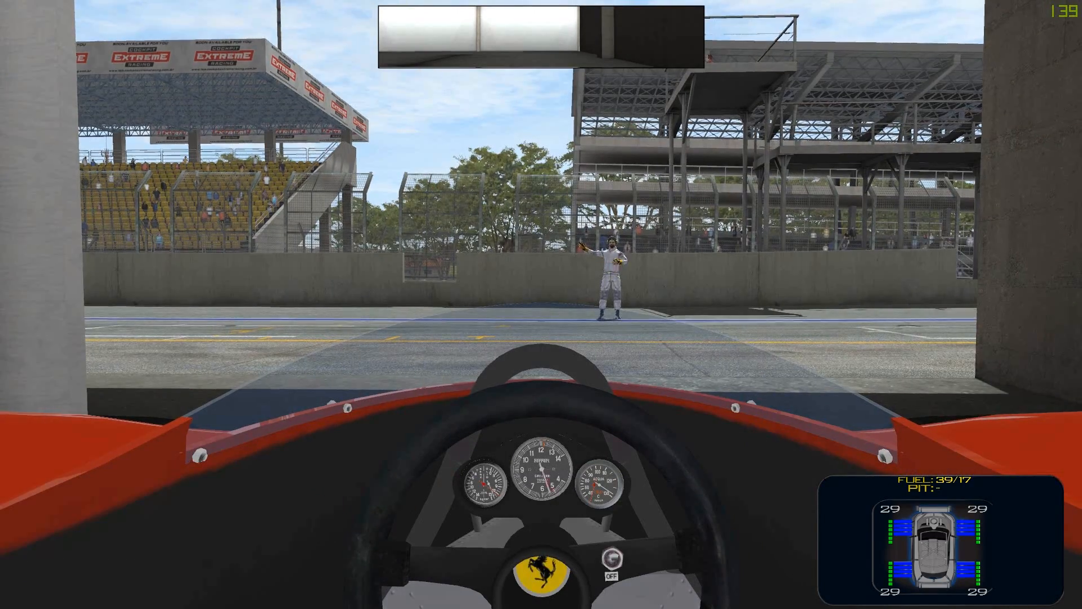
Drive out of the pits, looking to both sides to examine the mirrors and the cockpit eyepoint.
{"action": "key", "text": "j"}
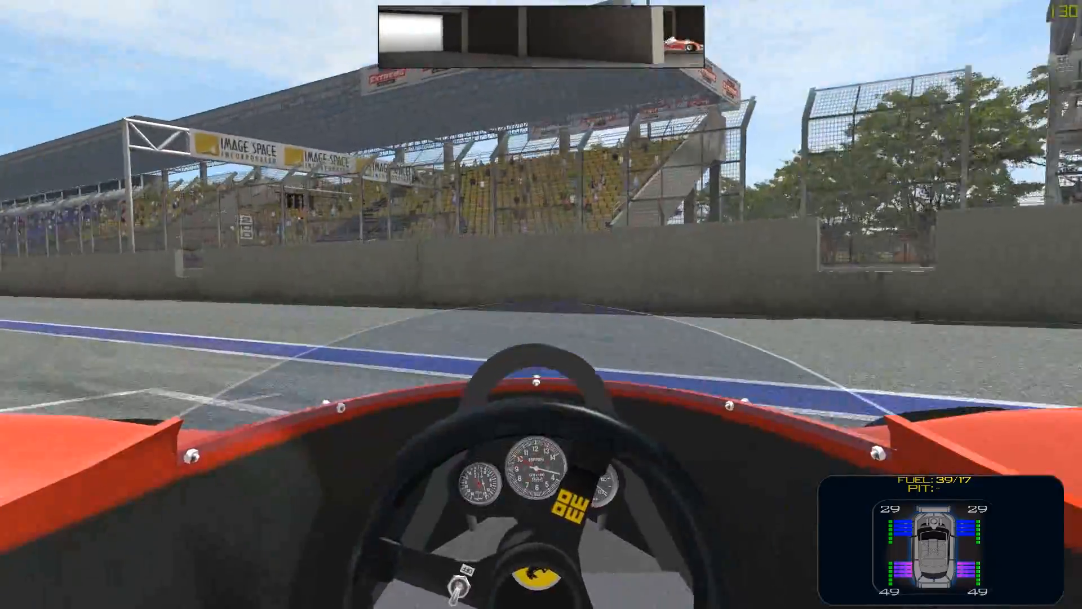
{"action": "key", "text": "j"}
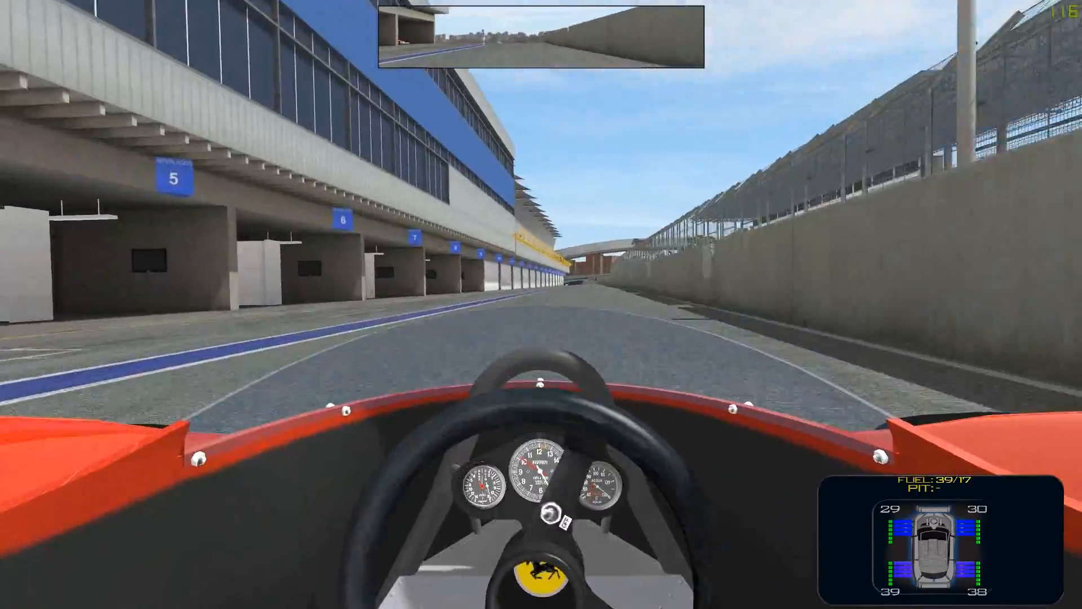
{"action": "key", "text": "j"}
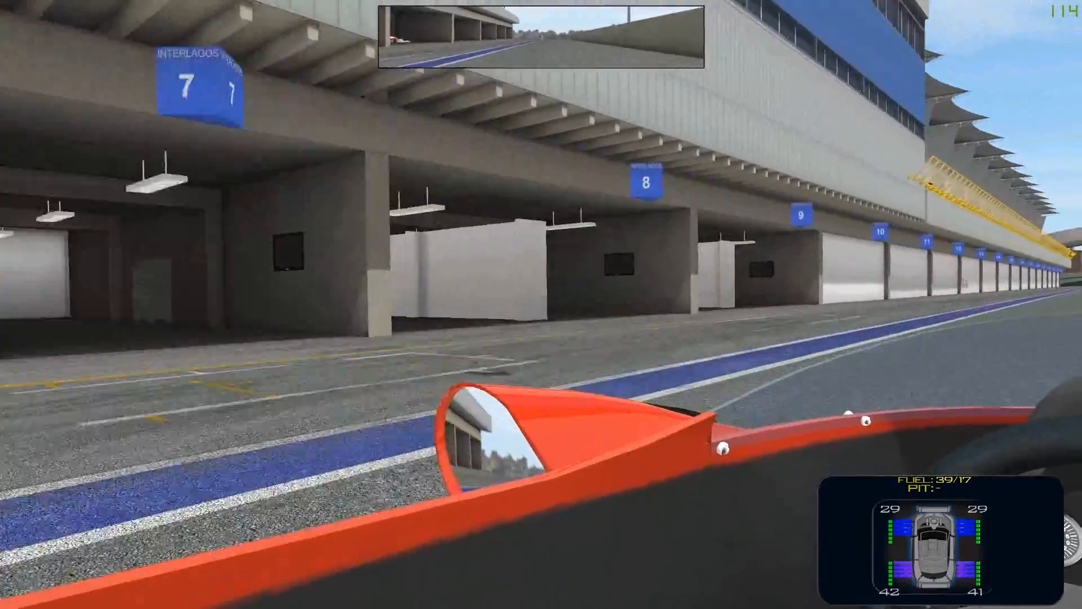
{"action": "key", "text": "l"}
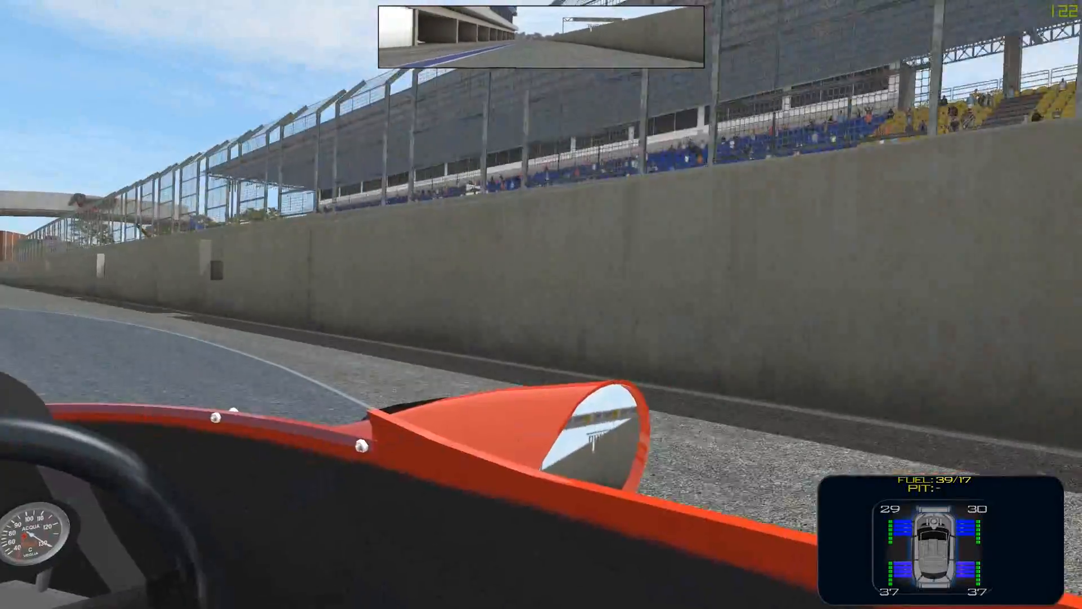
{"action": "key", "text": "l"}
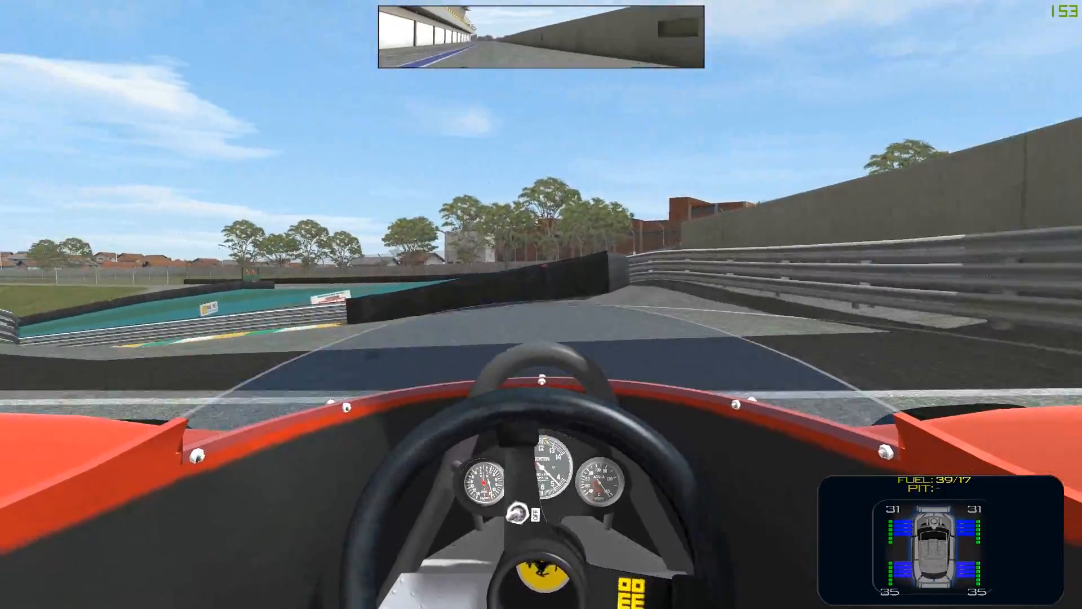
{"action": "key", "text": "j"}
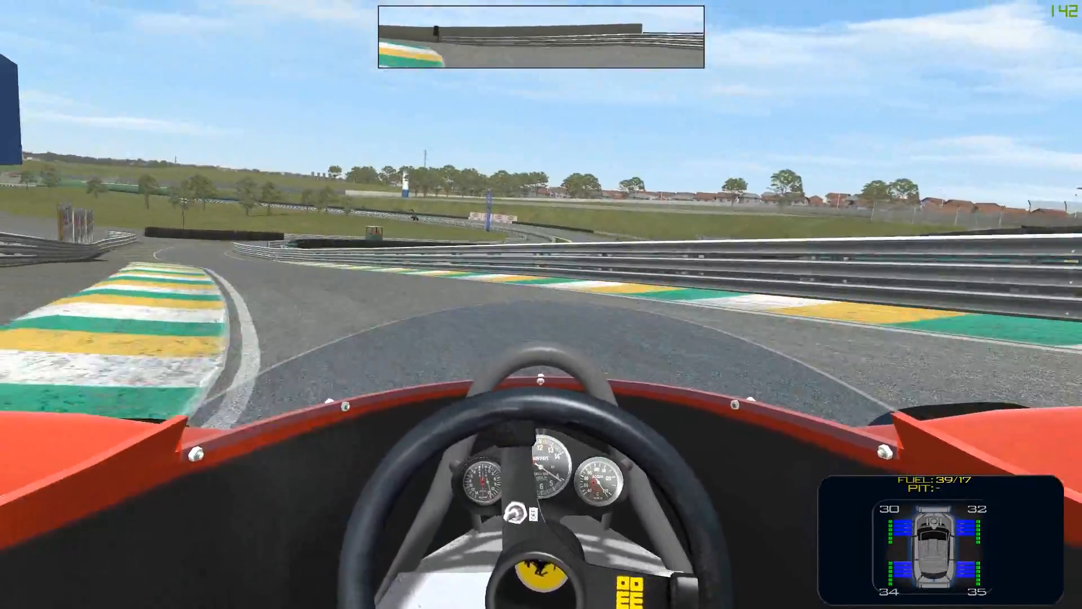
Cycle through the car's camera views while driving the Sao Paulo track, examining the TV cockpit position and the cockpit eyepoint.
{"action": "key", "text": "Insert"}
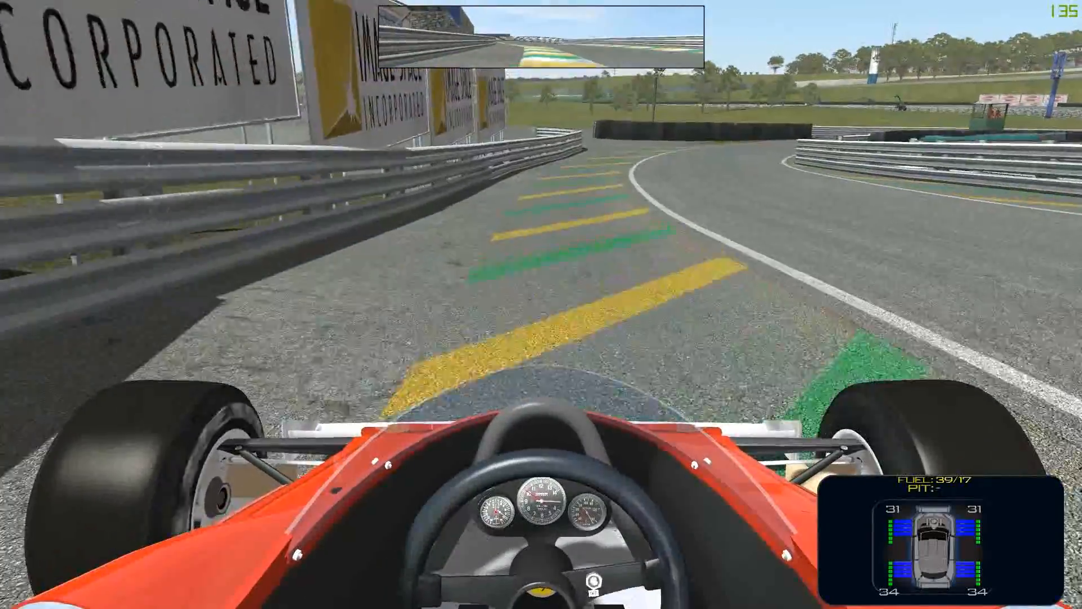
{"action": "key", "text": "Insert"}
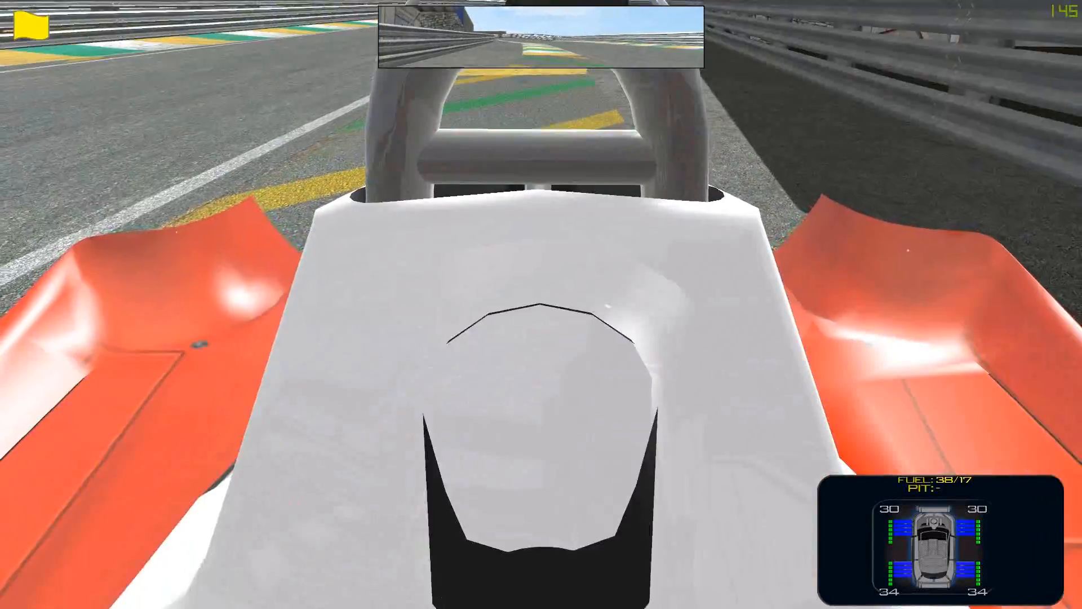
{"action": "key", "text": "Insert"}
{"action": "key", "text": "Insert"}
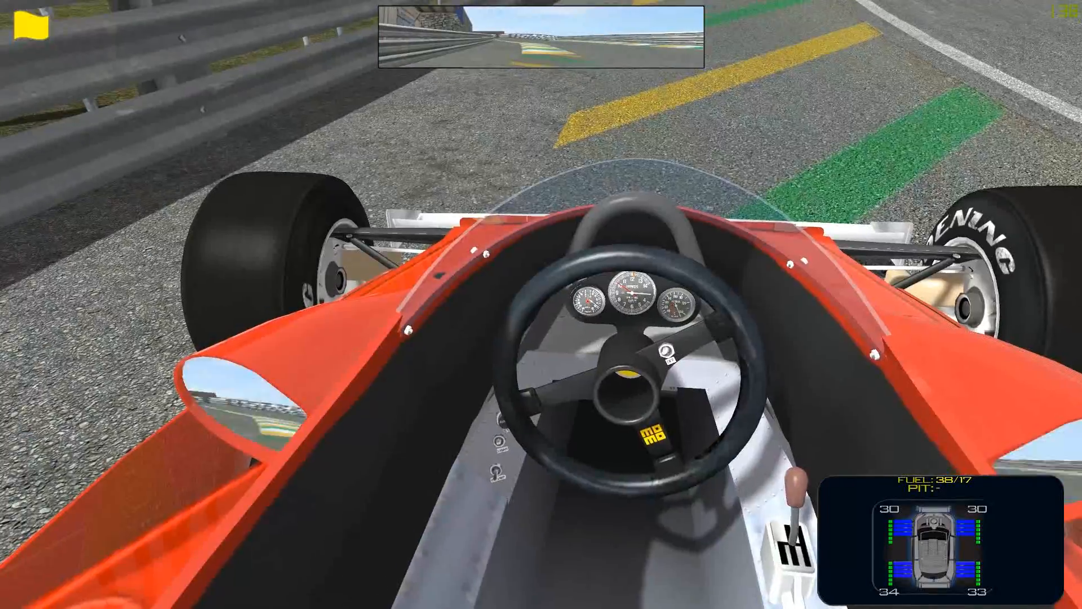
{"action": "key", "text": "Insert"}
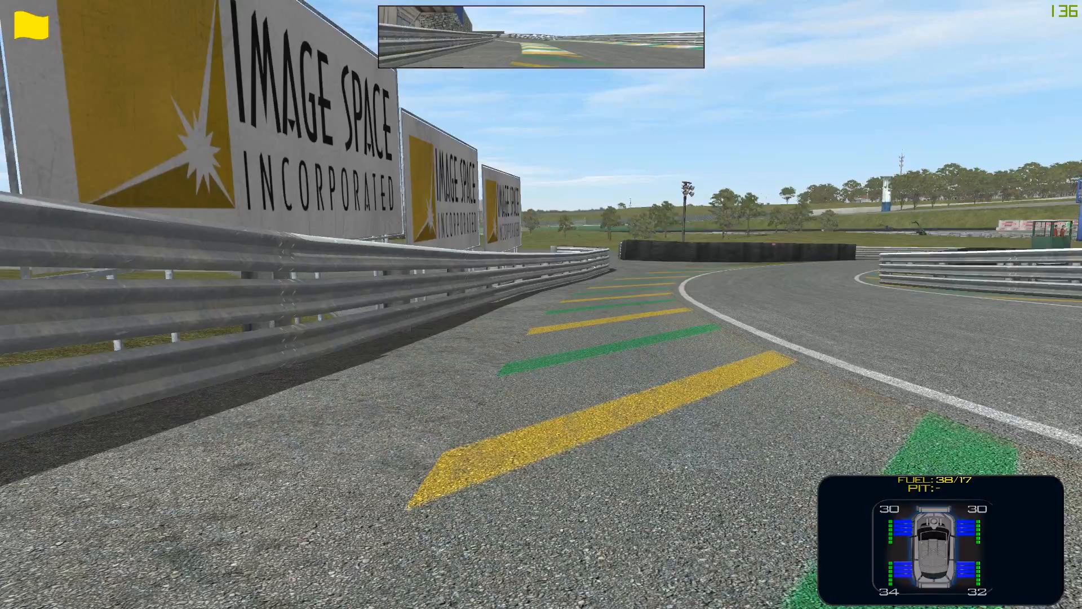
{"action": "key", "text": "Insert"}
{"action": "key", "text": "Insert"}
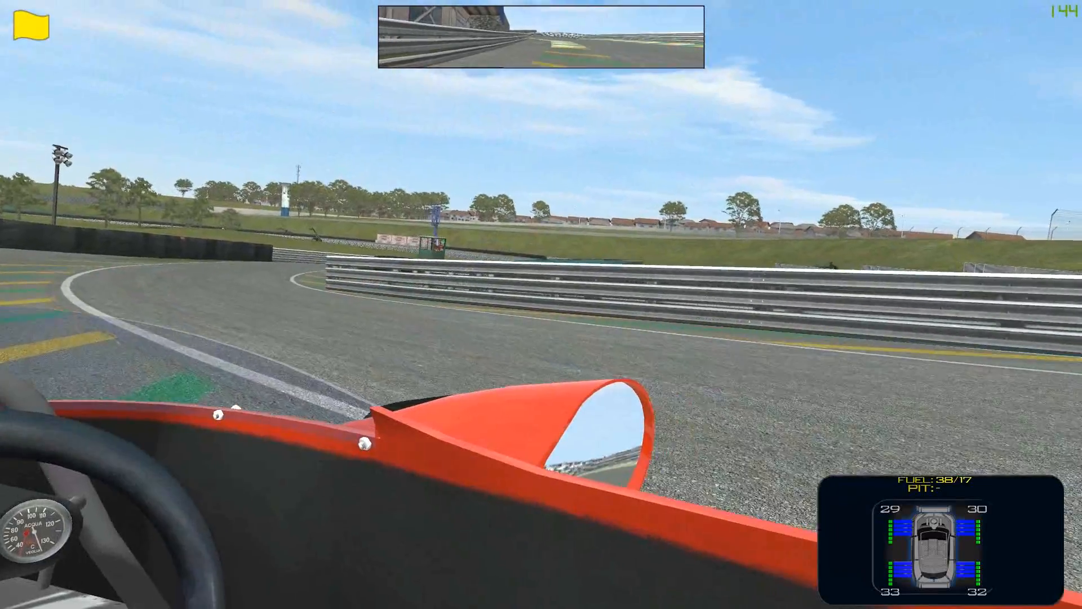
{"action": "key", "text": "Insert"}
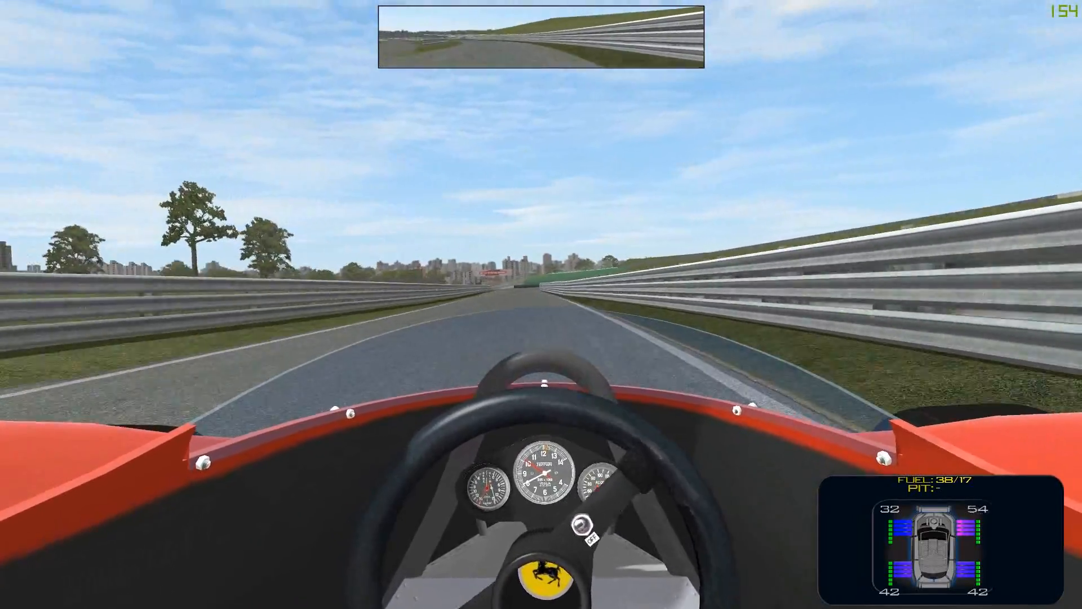
{"action": "key", "text": "comma"}
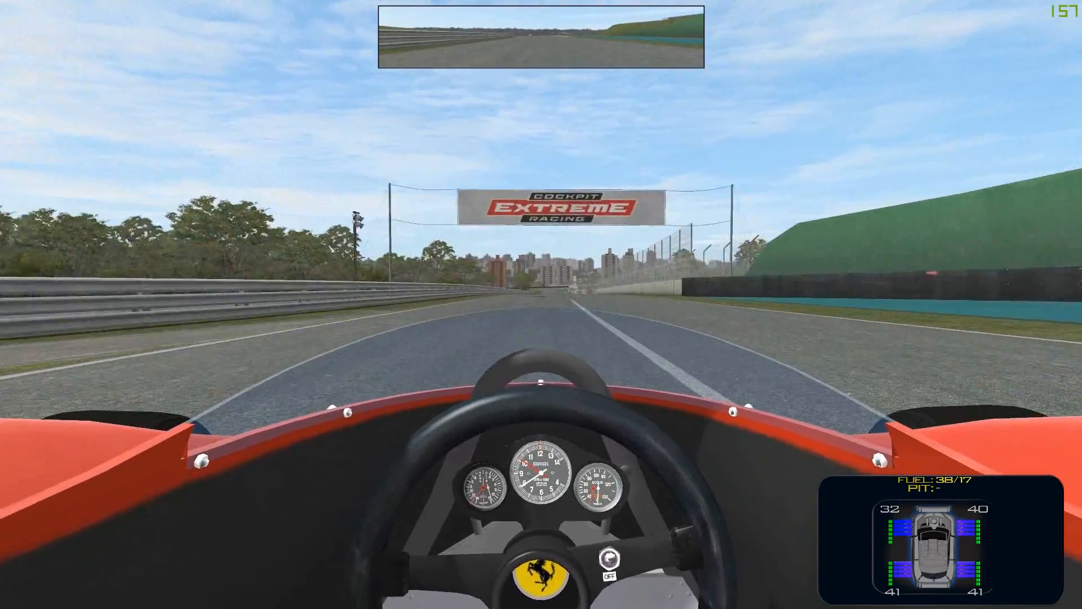
{"action": "key", "text": "comma"}
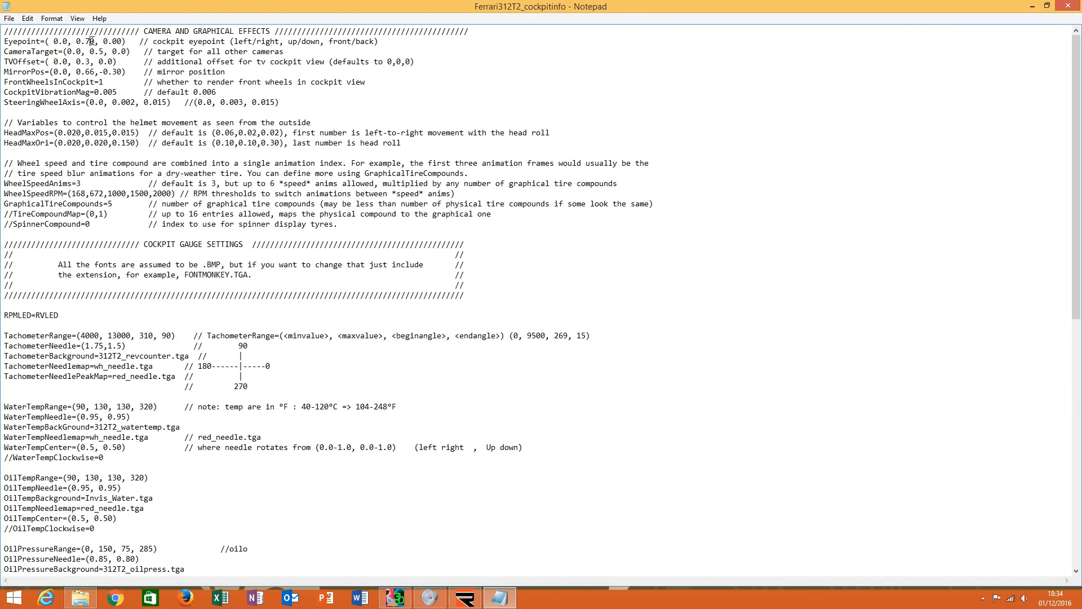
Set the Eyepoint in the Ferrari312T2_cockpitinfo file to (0.0, 0.75, 0.05), then save and close the file.
{"action": "left_click_drag", "start_coordinate": [92, 41], "coordinate": [121, 41]}
{"action": "type", "text": "5"}
{"action": "type", "text": "5"}
{"action": "left_click", "coordinate": [9, 18]}
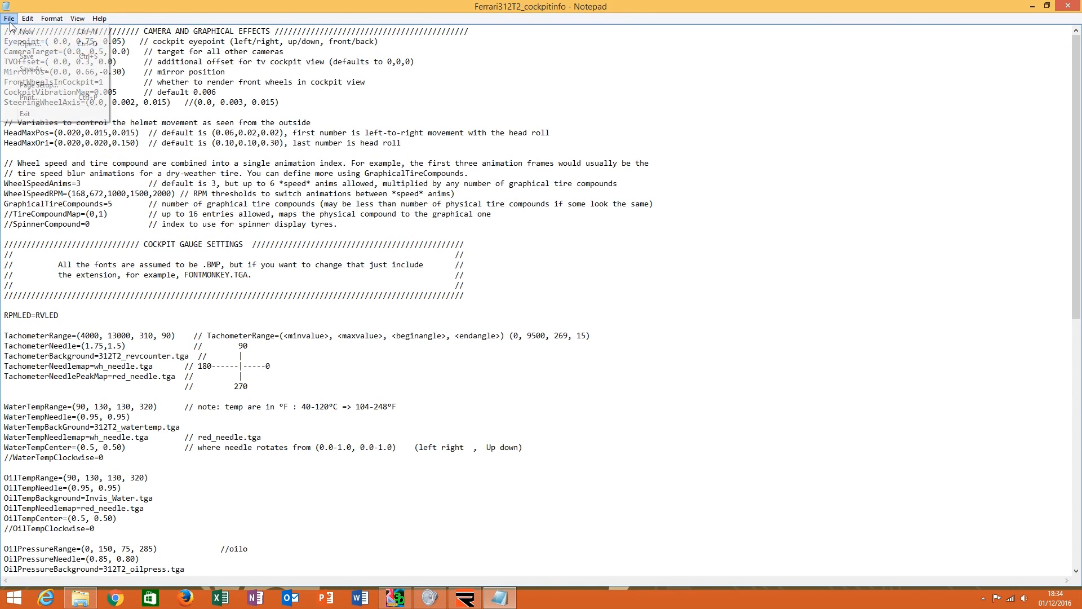
{"action": "left_click", "coordinate": [30, 55]}
{"action": "left_click", "coordinate": [1077, 6]}
In the Ferrari312T2 CAM file, set the TVCOCKPIT PositionOffset to (0.0, 0.13, 0.2), then save and close it.
{"action": "left_click", "coordinate": [733, 75]}
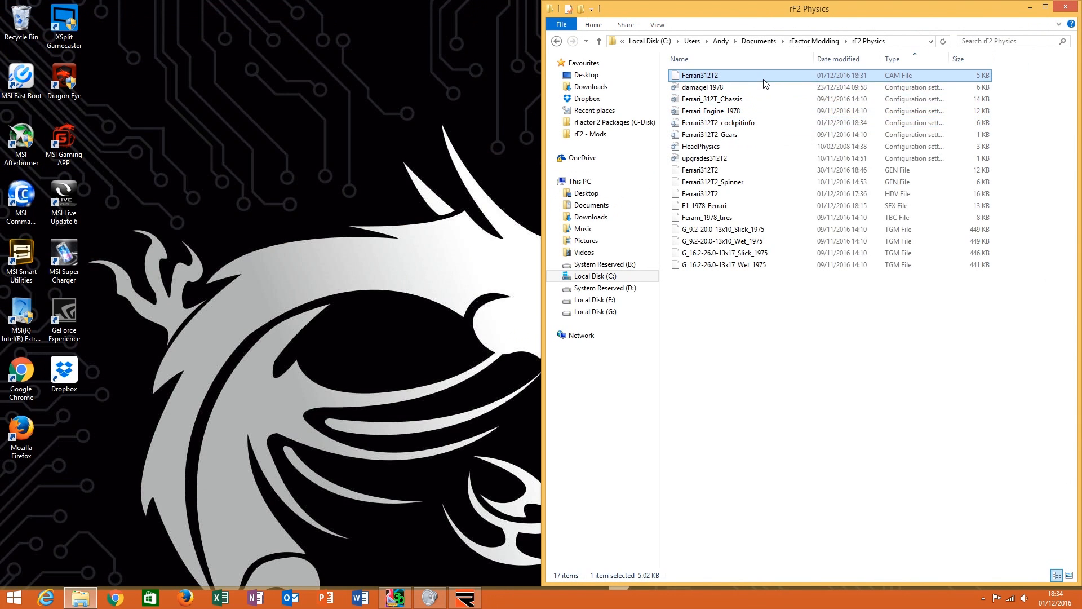
{"action": "right_click", "coordinate": [764, 78]}
{"action": "mouse_move", "coordinate": [821, 111]}
{"action": "left_click", "coordinate": [1007, 111]}
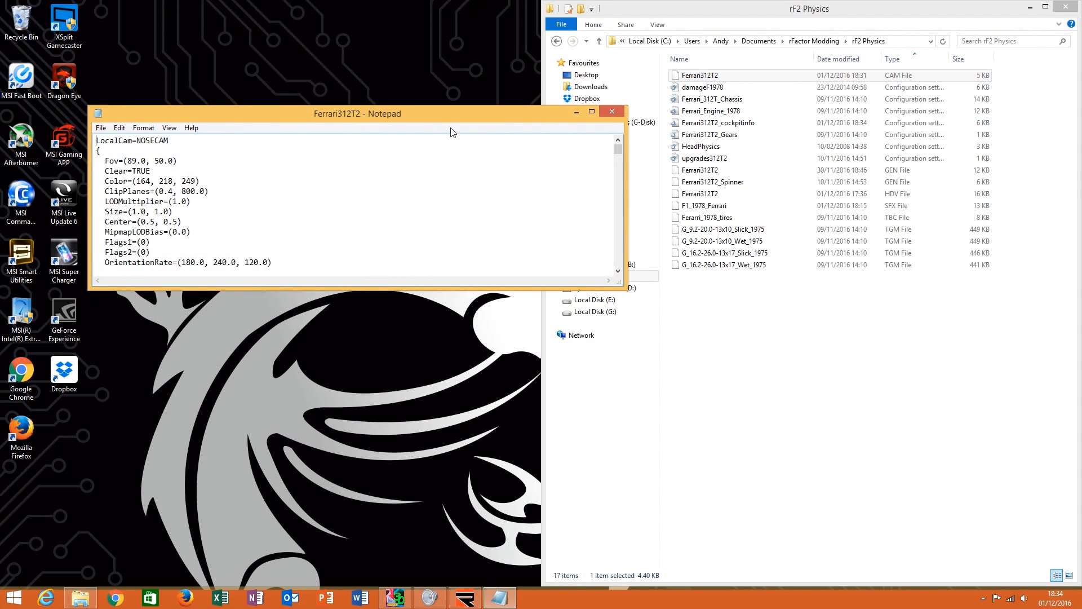
{"action": "key", "text": "super+Left"}
{"action": "left_click", "coordinate": [201, 254]}
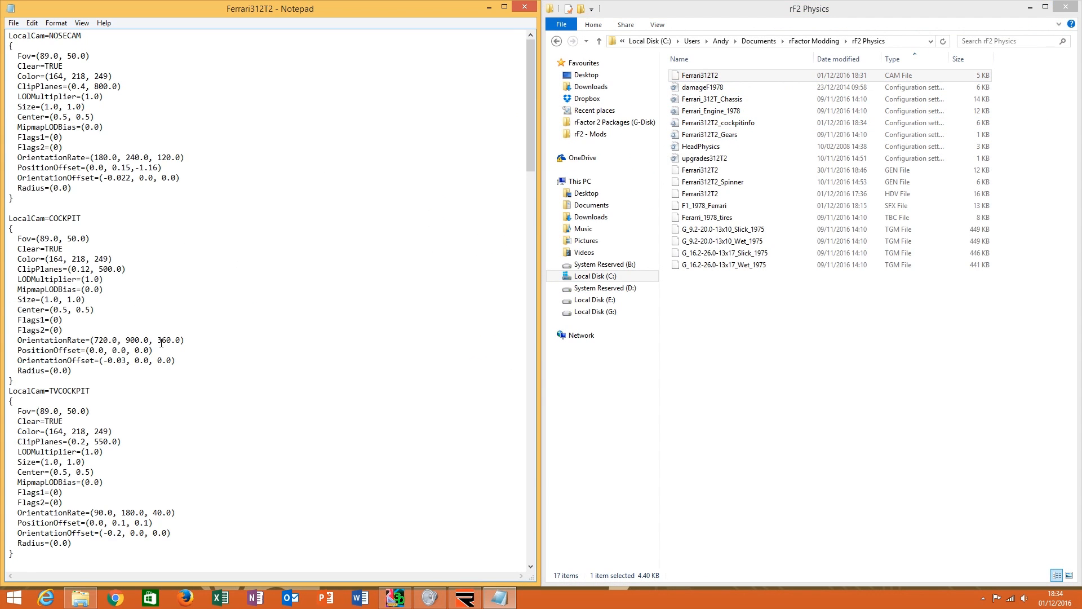
{"action": "double_click", "coordinate": [147, 523]}
{"action": "left_click", "coordinate": [14, 23]}
{"action": "left_click", "coordinate": [46, 60]}
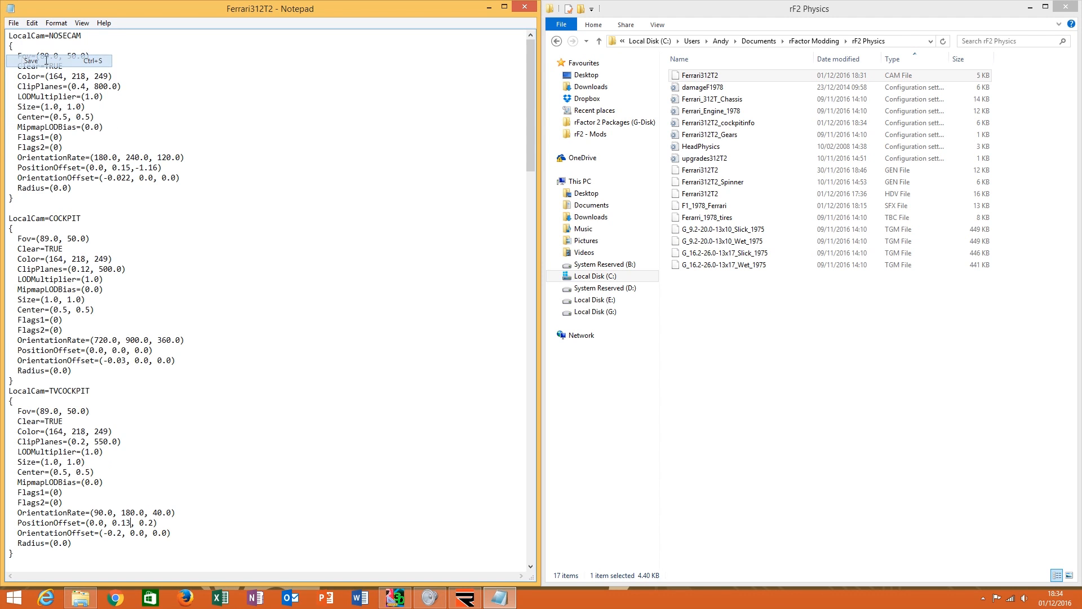
{"action": "left_click", "coordinate": [525, 7]}
Switch to the rFactor 2 launcher, select the Ferrari_312T2 package, and enter the car in the Sao Paulo GP test session.
{"action": "left_click", "coordinate": [465, 599]}
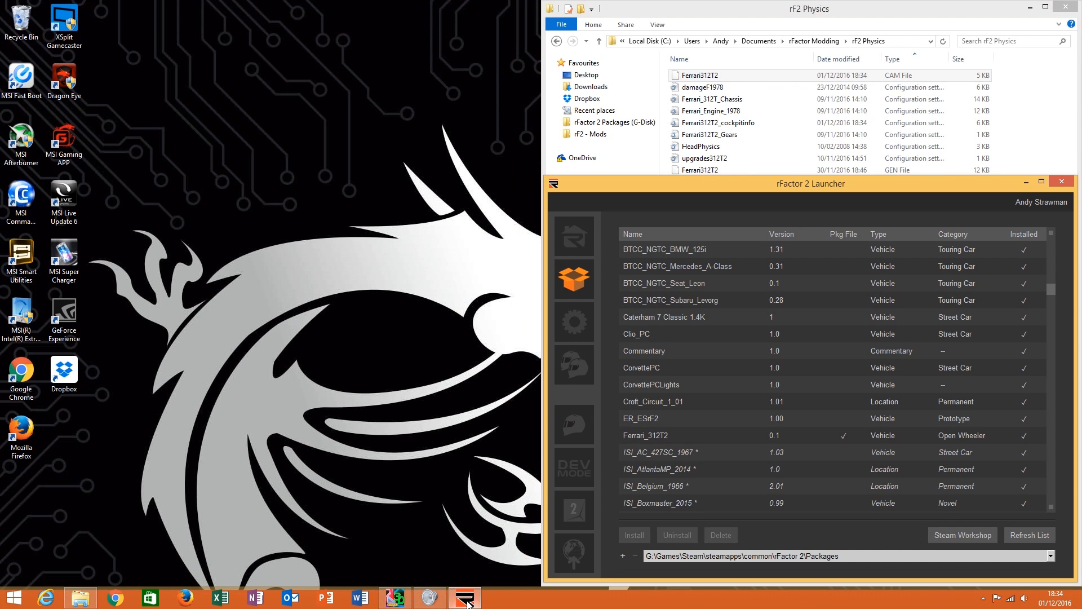
{"action": "left_click", "coordinate": [668, 435]}
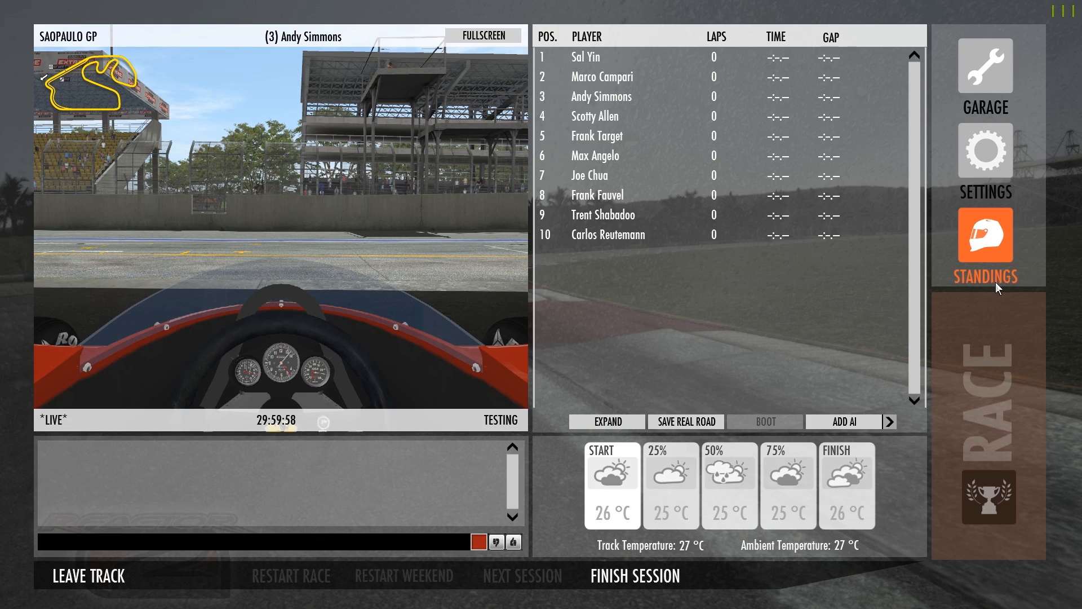
{"action": "left_click", "coordinate": [993, 316]}
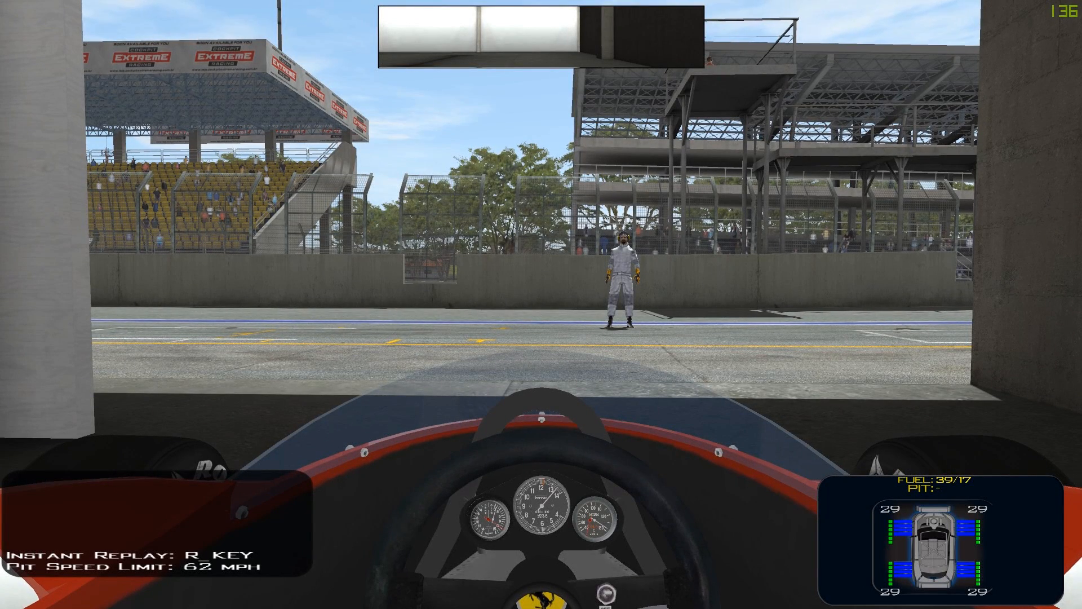
Toggle the in-game display overlays from the garage, then drive out onto the track.
{"action": "key", "text": "Tab"}
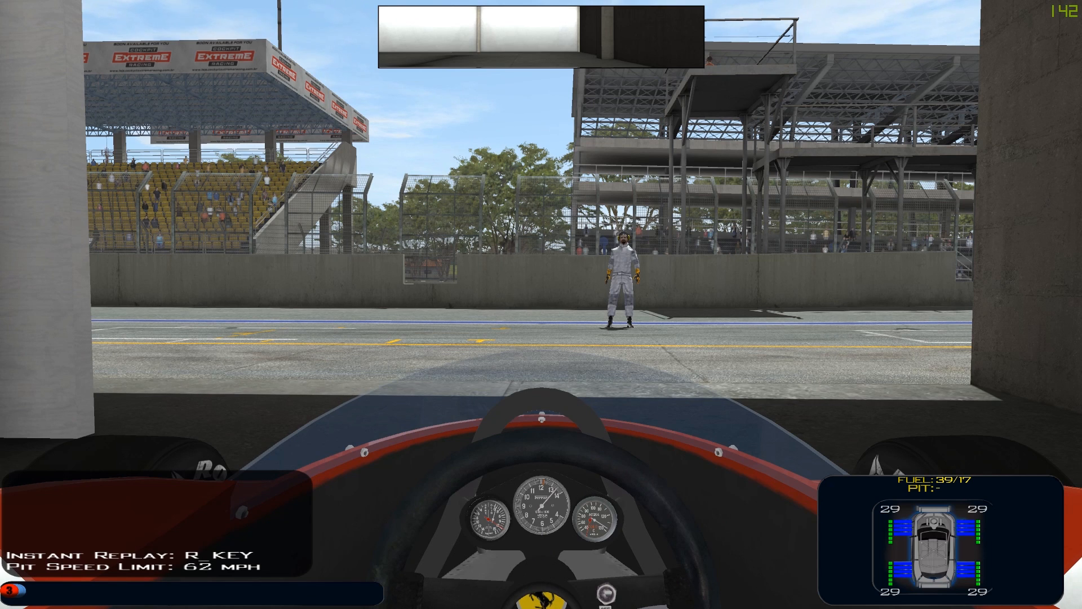
{"action": "key", "text": "F10"}
{"action": "key", "text": "F10"}
{"action": "key", "text": "F11"}
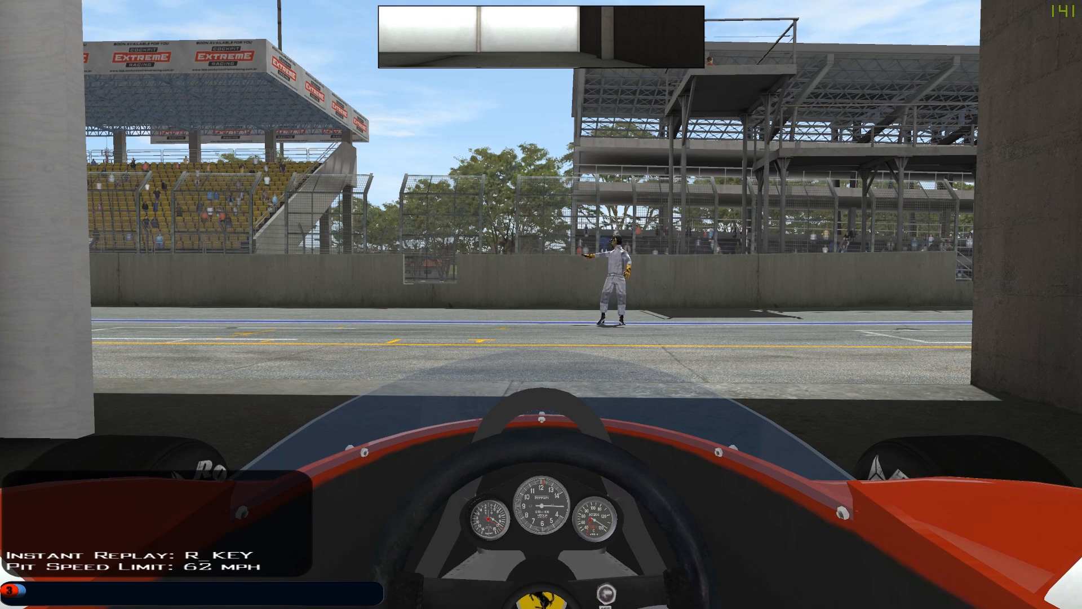
{"action": "key", "text": "F12"}
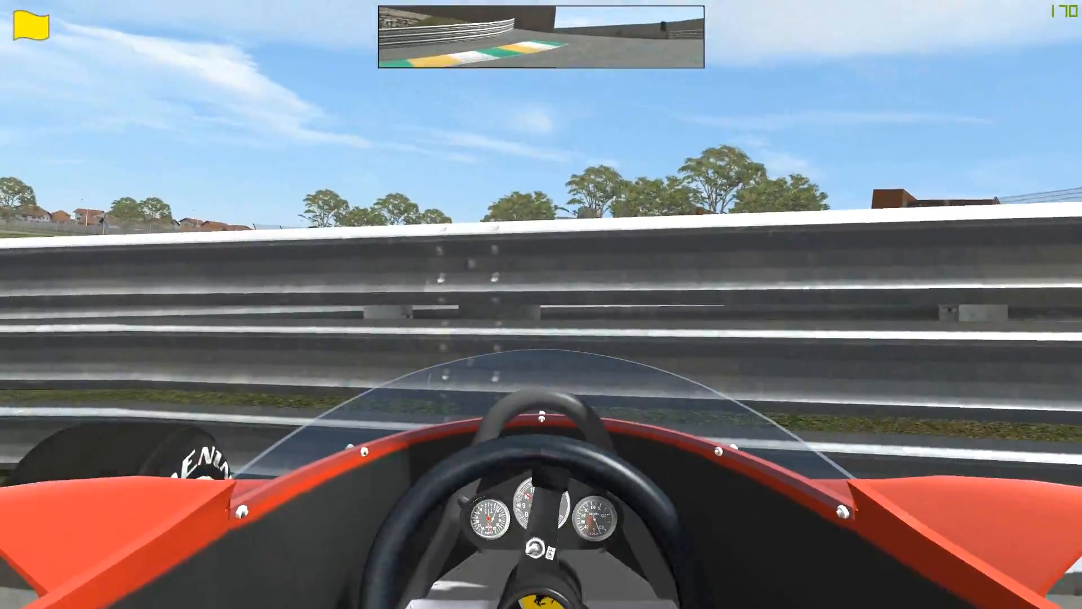
Cycle through the camera views on track to examine the adjusted TV cockpit and cockpit eyepoint positions.
{"action": "key", "text": "Insert"}
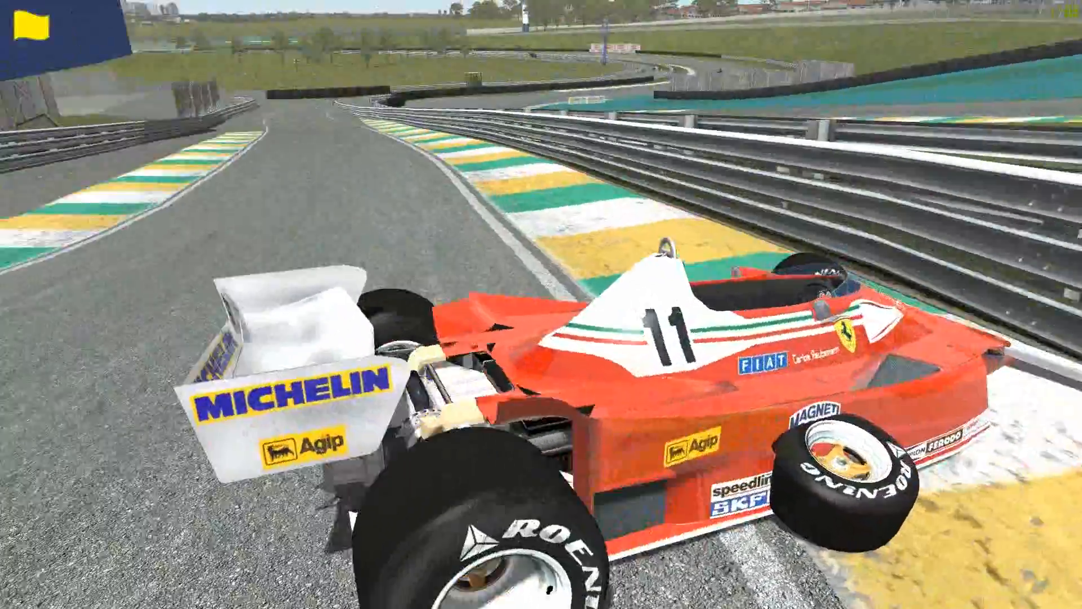
{"action": "key", "text": "Insert"}
{"action": "key", "text": "Insert"}
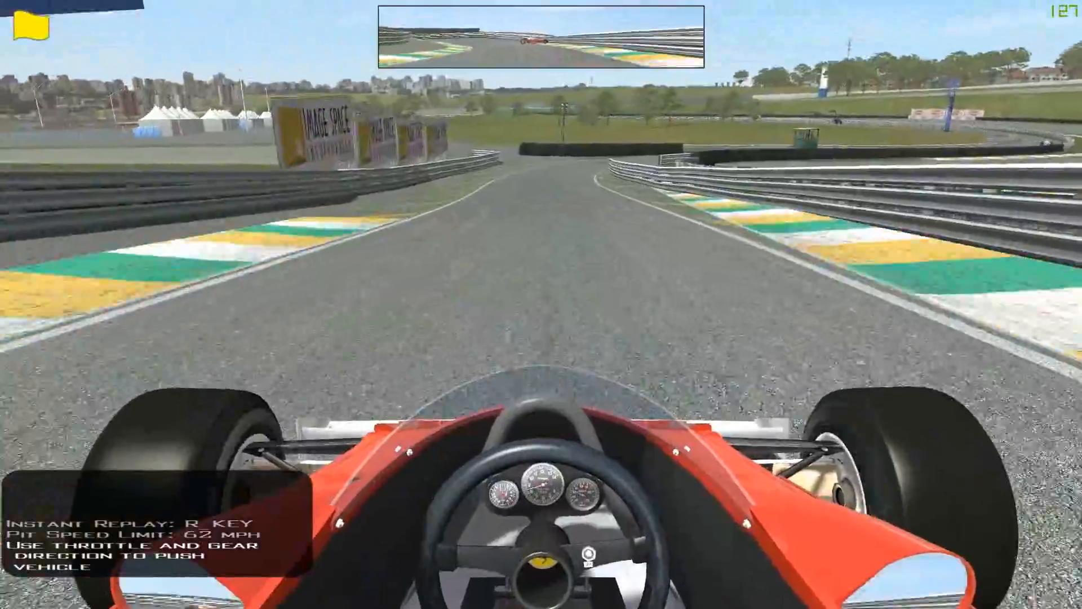
{"action": "key", "text": "Insert"}
{"action": "key", "text": "Insert"}
{"action": "key", "text": "Insert"}
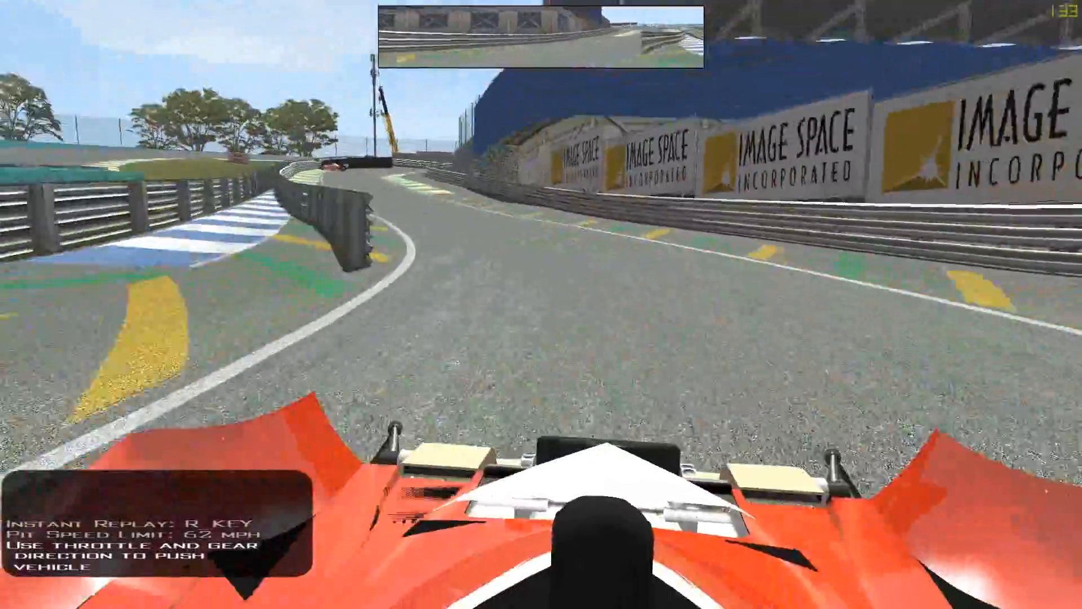
{"action": "key", "text": "Insert"}
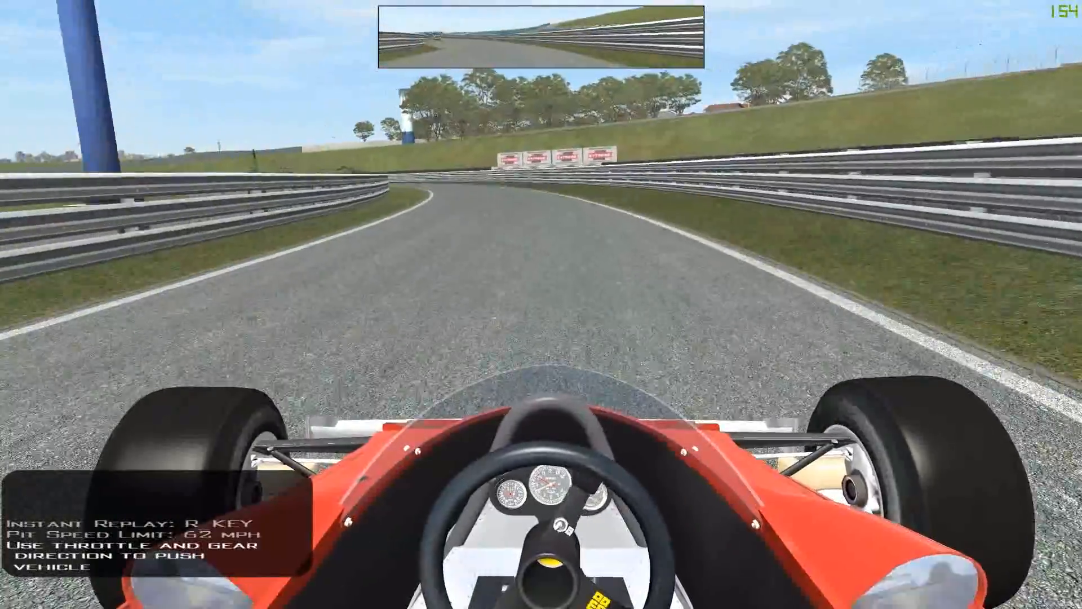
{"action": "key", "text": "Insert"}
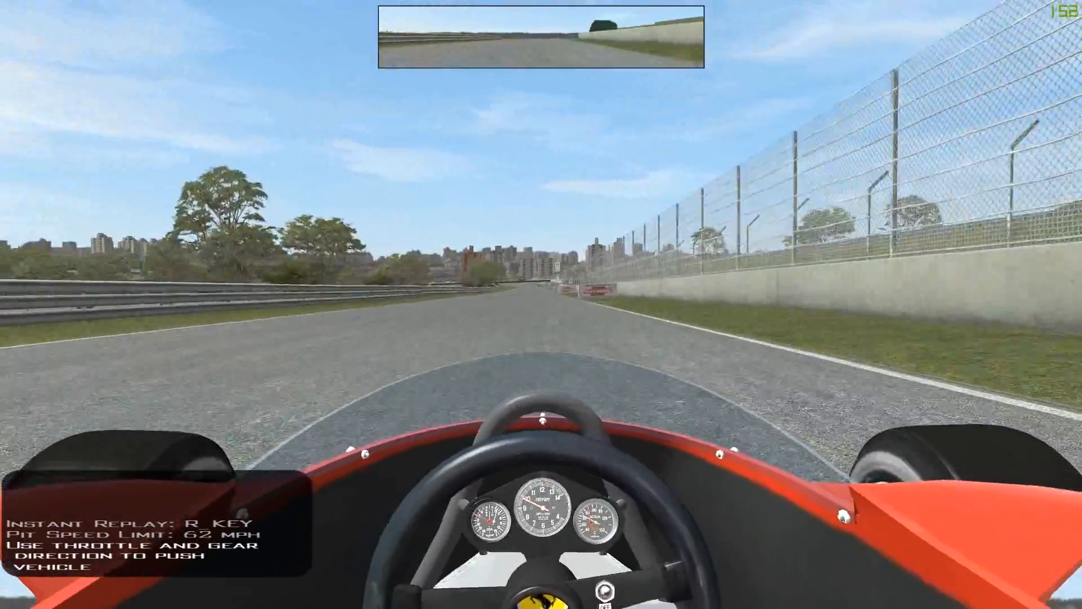
{"action": "key", "text": "Insert"}
{"action": "key", "text": "Insert"}
{"action": "key", "text": "Insert"}
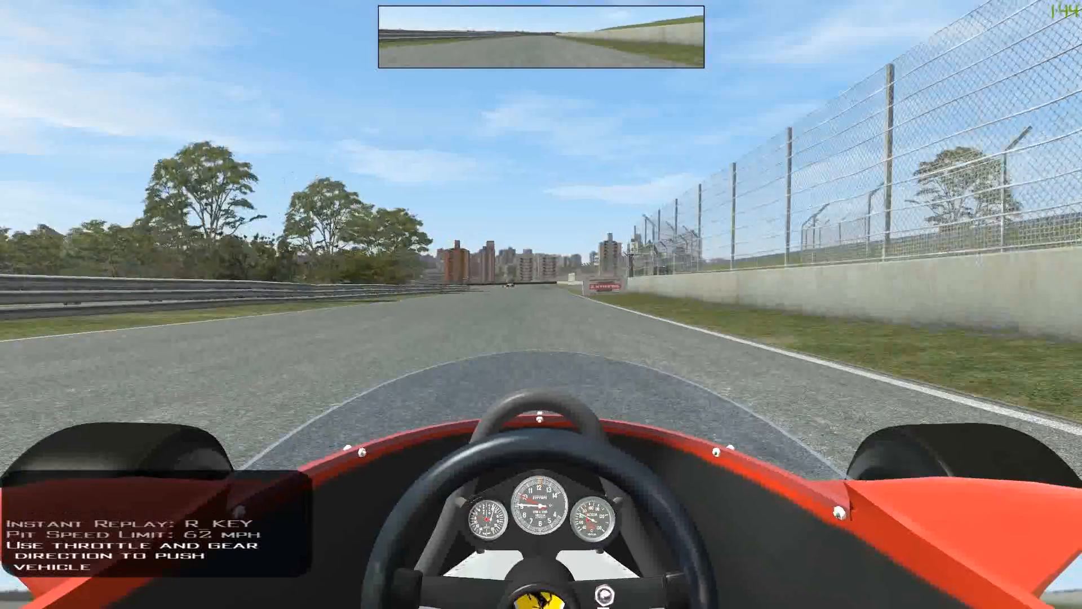
Leave the track and exit rFactor 2 to the desktop.
{"action": "key", "text": "Escape"}
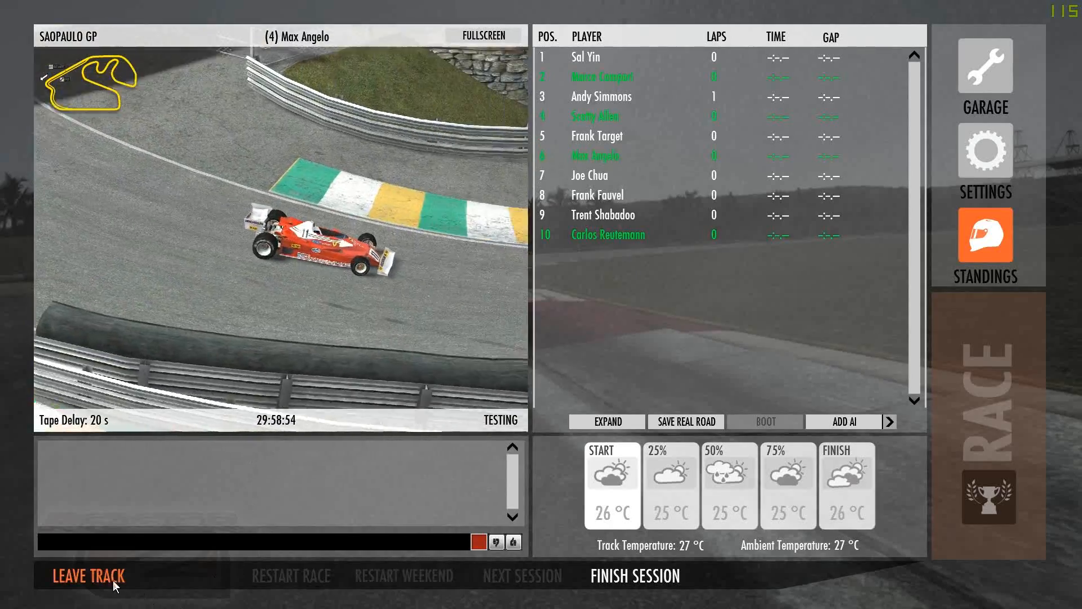
{"action": "left_click", "coordinate": [113, 576]}
{"action": "left_click", "coordinate": [651, 509]}
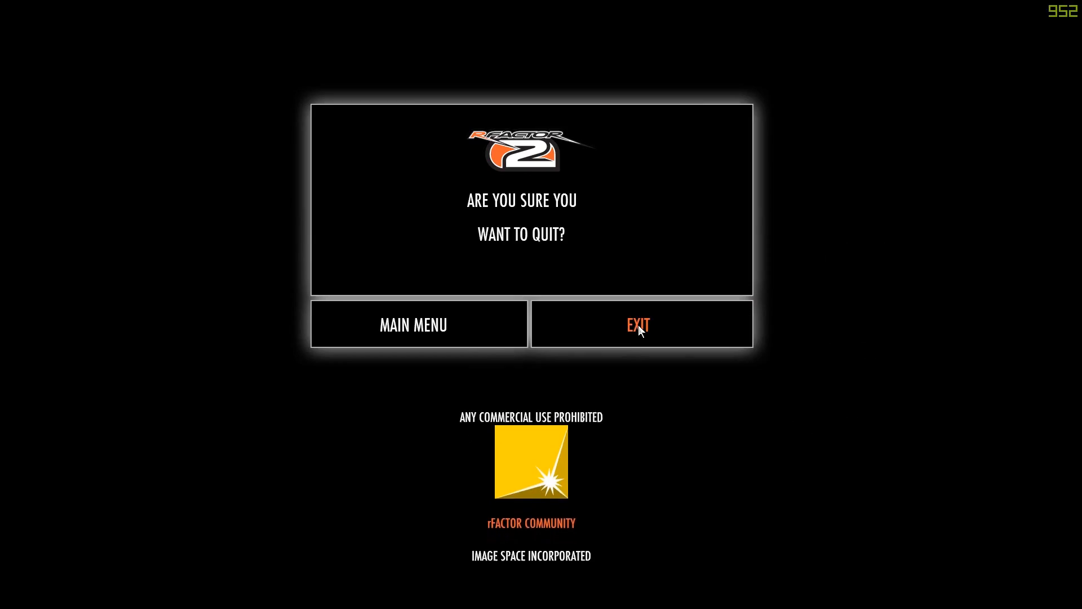
{"action": "left_click", "coordinate": [638, 326]}
Open the Ferrari312T2_cockpitinfo file, set the Eyepoint to (0.0, 0.71, 0.05), then save and close it.
{"action": "left_click", "coordinate": [743, 77]}
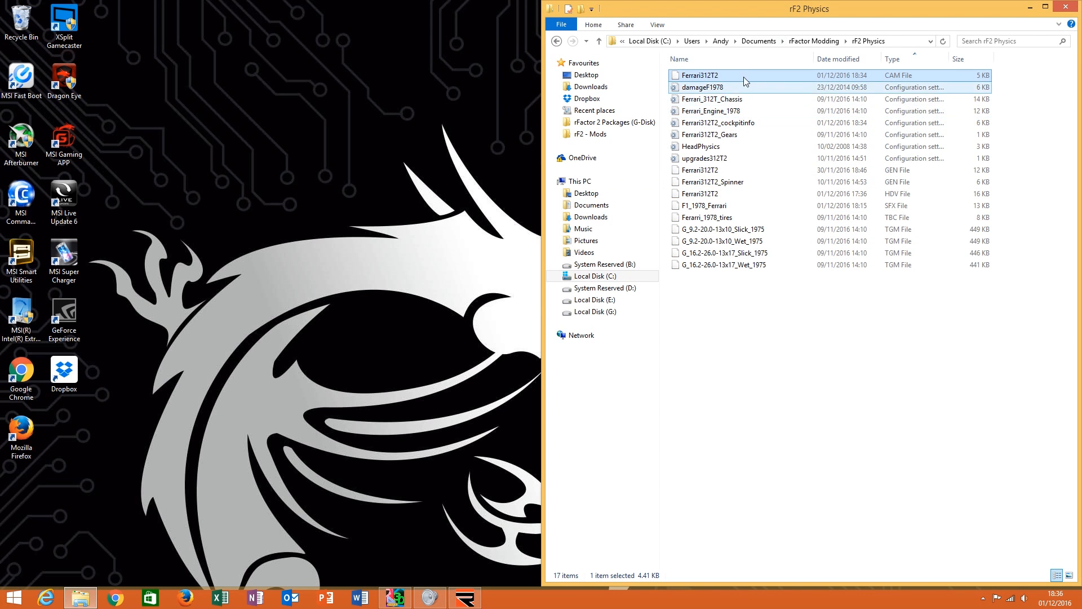
{"action": "double_click", "coordinate": [733, 123]}
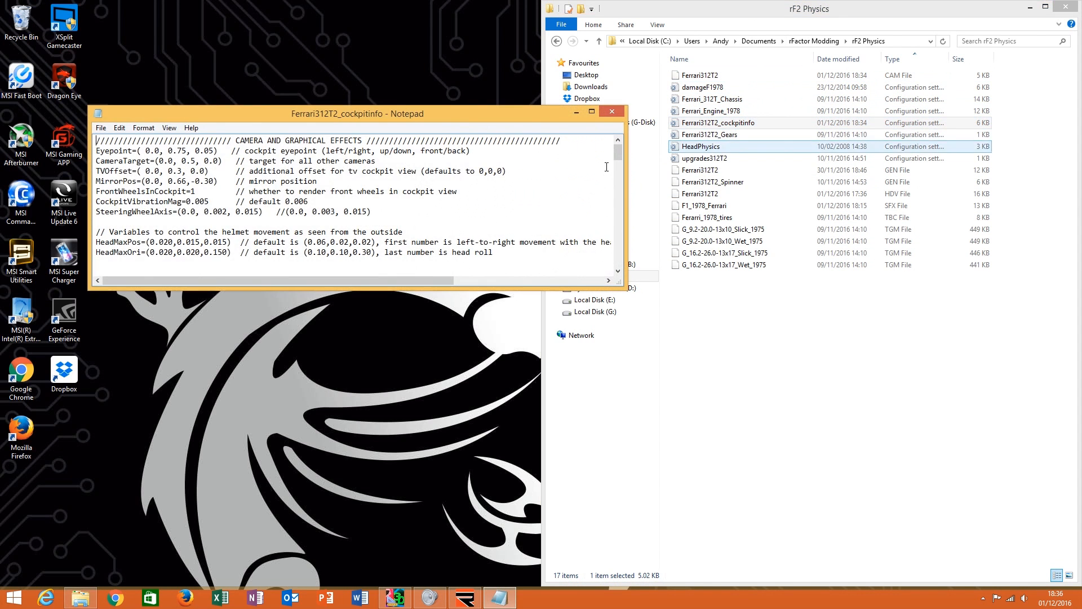
{"action": "left_click_drag", "start_coordinate": [514, 115], "coordinate": [354, 249]}
{"action": "double_click", "coordinate": [354, 248]}
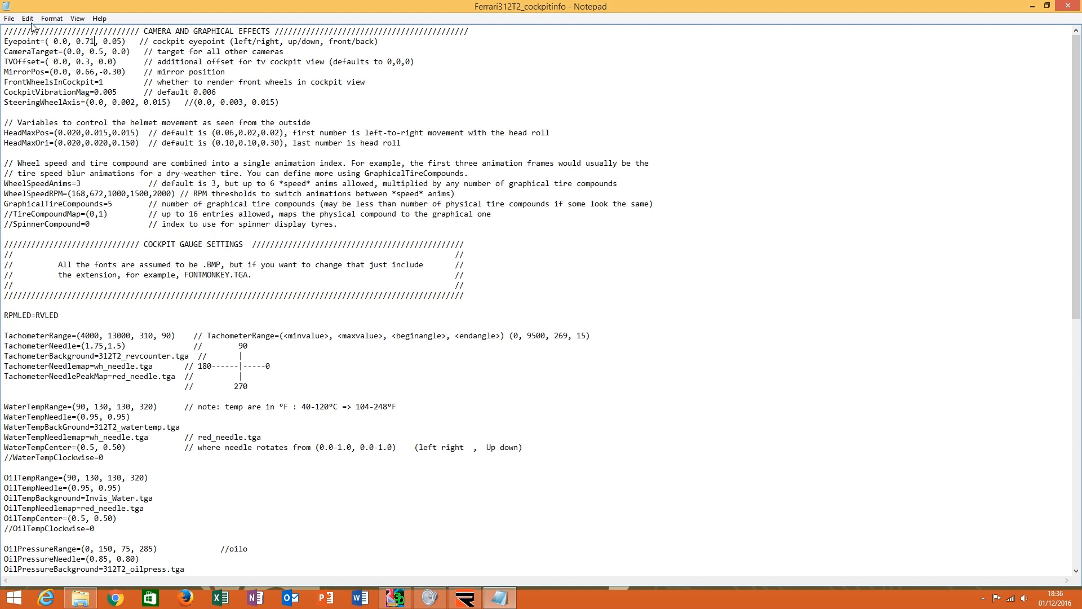
{"action": "left_click", "coordinate": [9, 19]}
{"action": "left_click", "coordinate": [22, 56]}
{"action": "left_click", "coordinate": [1069, 7]}
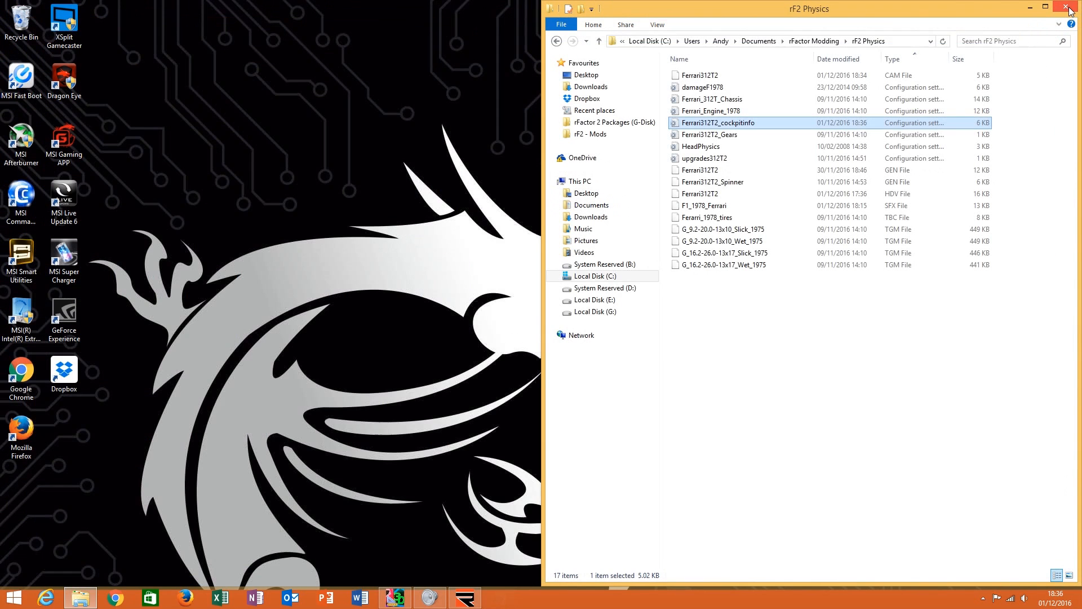
Switch to the 3DSimED3 window containing the bt44_tire_lf_max model.
{"action": "left_click", "coordinate": [803, 448]}
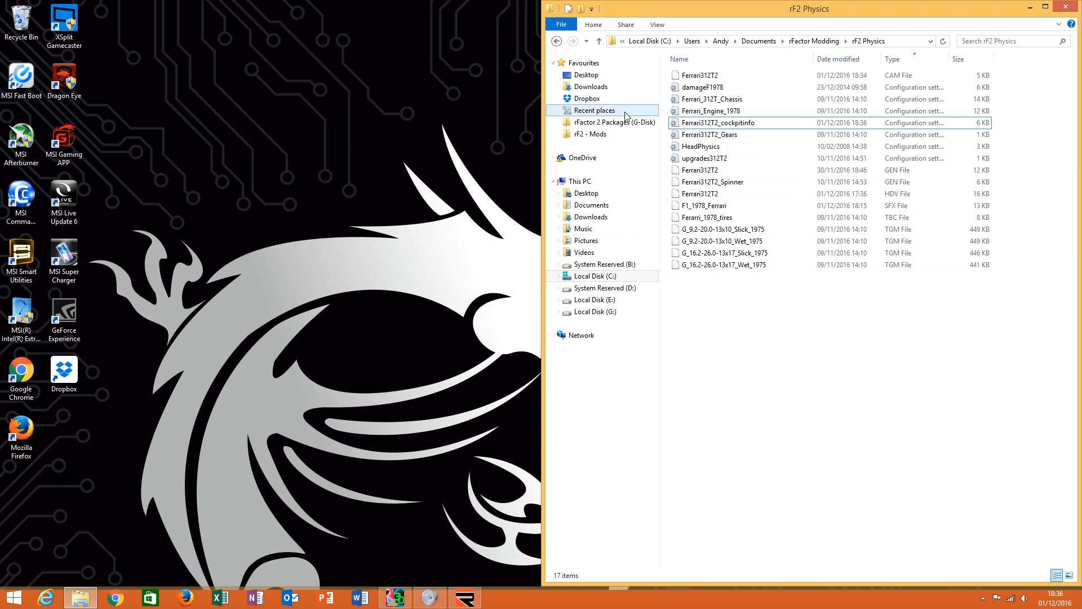
{"action": "mouse_move", "coordinate": [404, 602]}
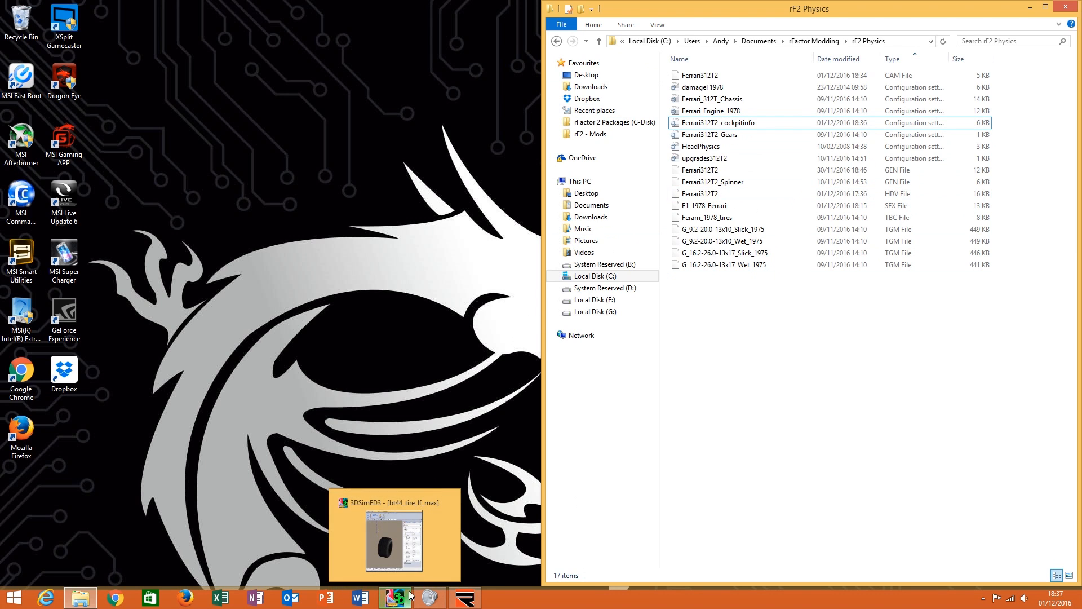